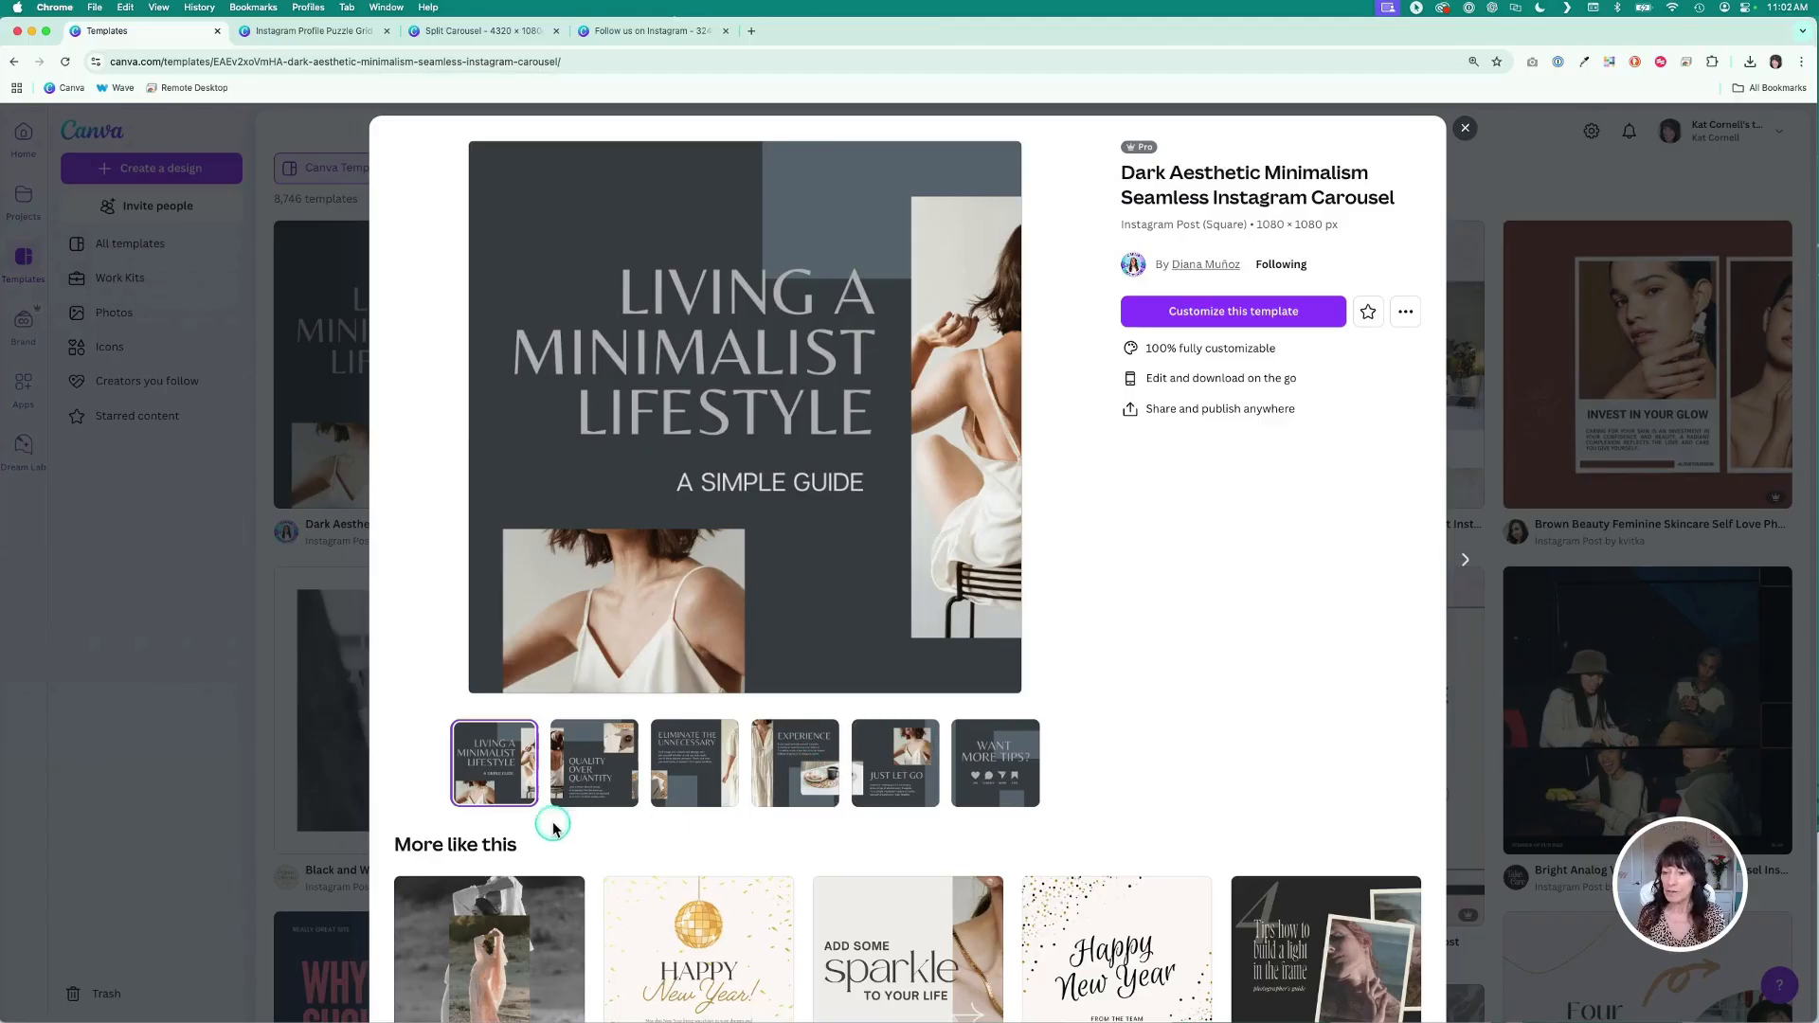
# - Browse the pages of the Dark Aesthetic Minimalism Seamless Instagram Carousel template preview
pyautogui.scroll(5, 547, 805)
pyautogui.scroll(5, 548, 802)
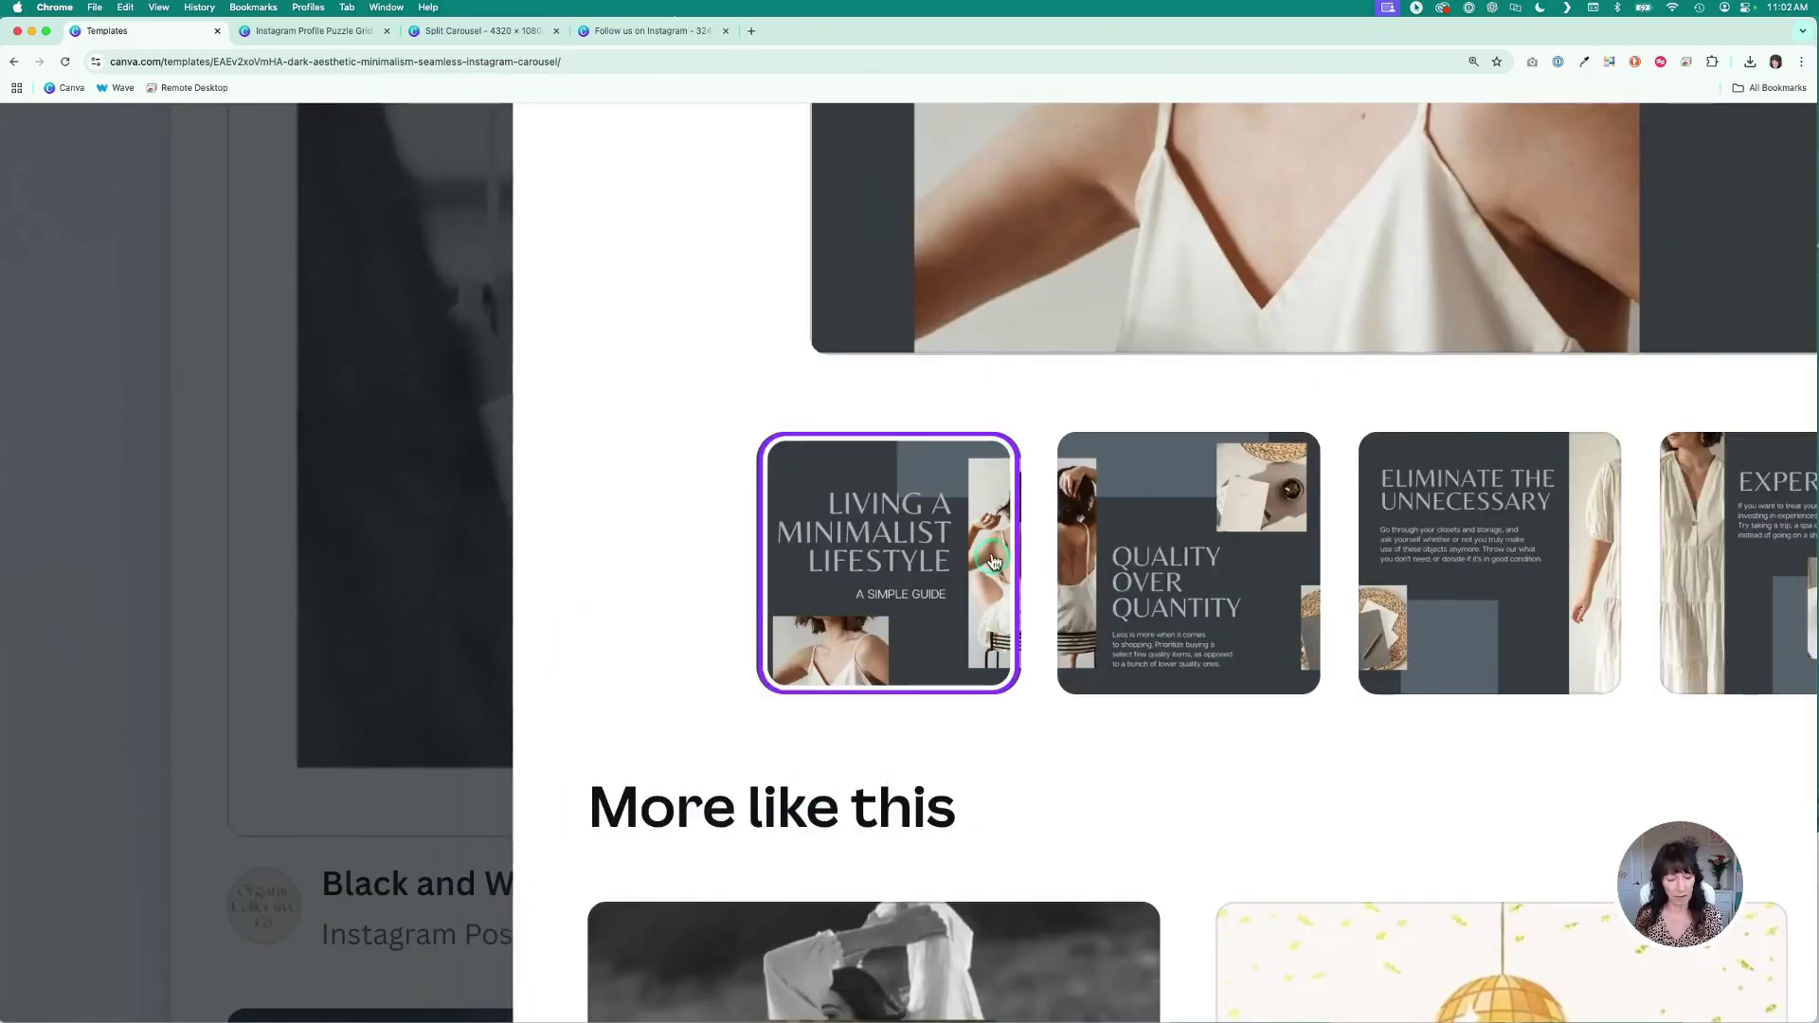
pyautogui.hotkey('ctrl', 'alt', 'm')
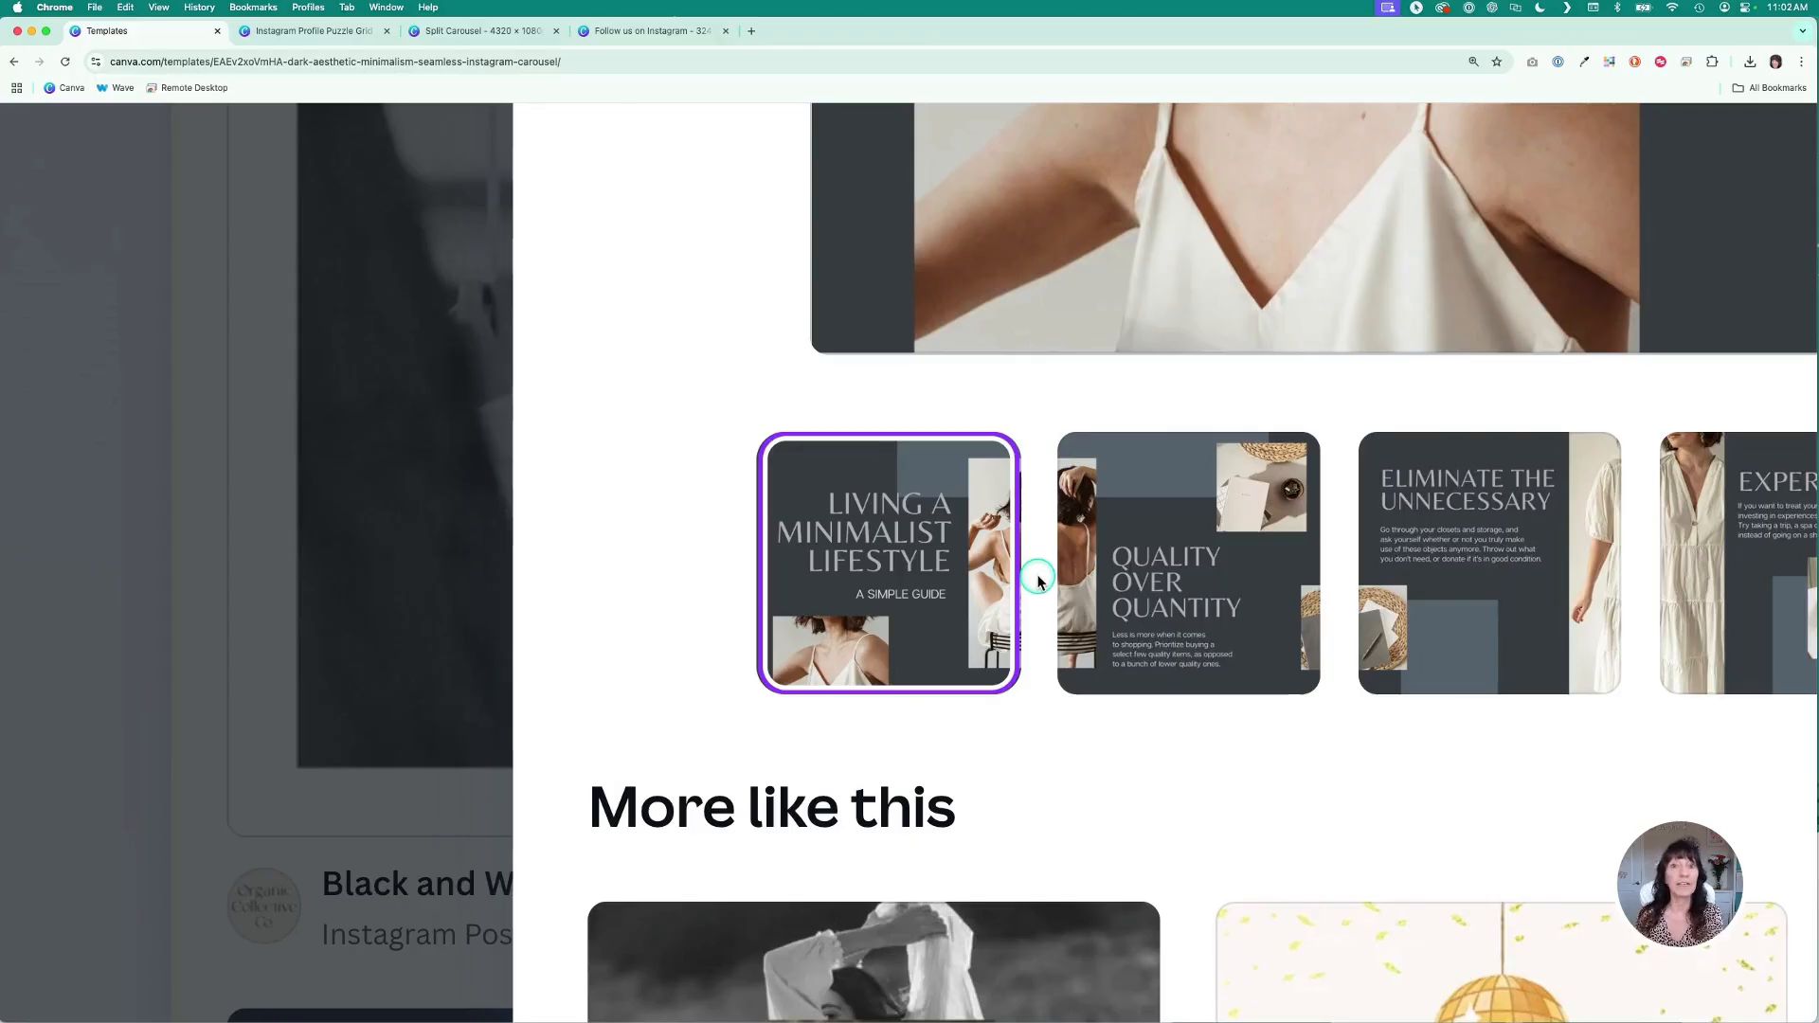
pyautogui.hscroll(4, 1040, 581)
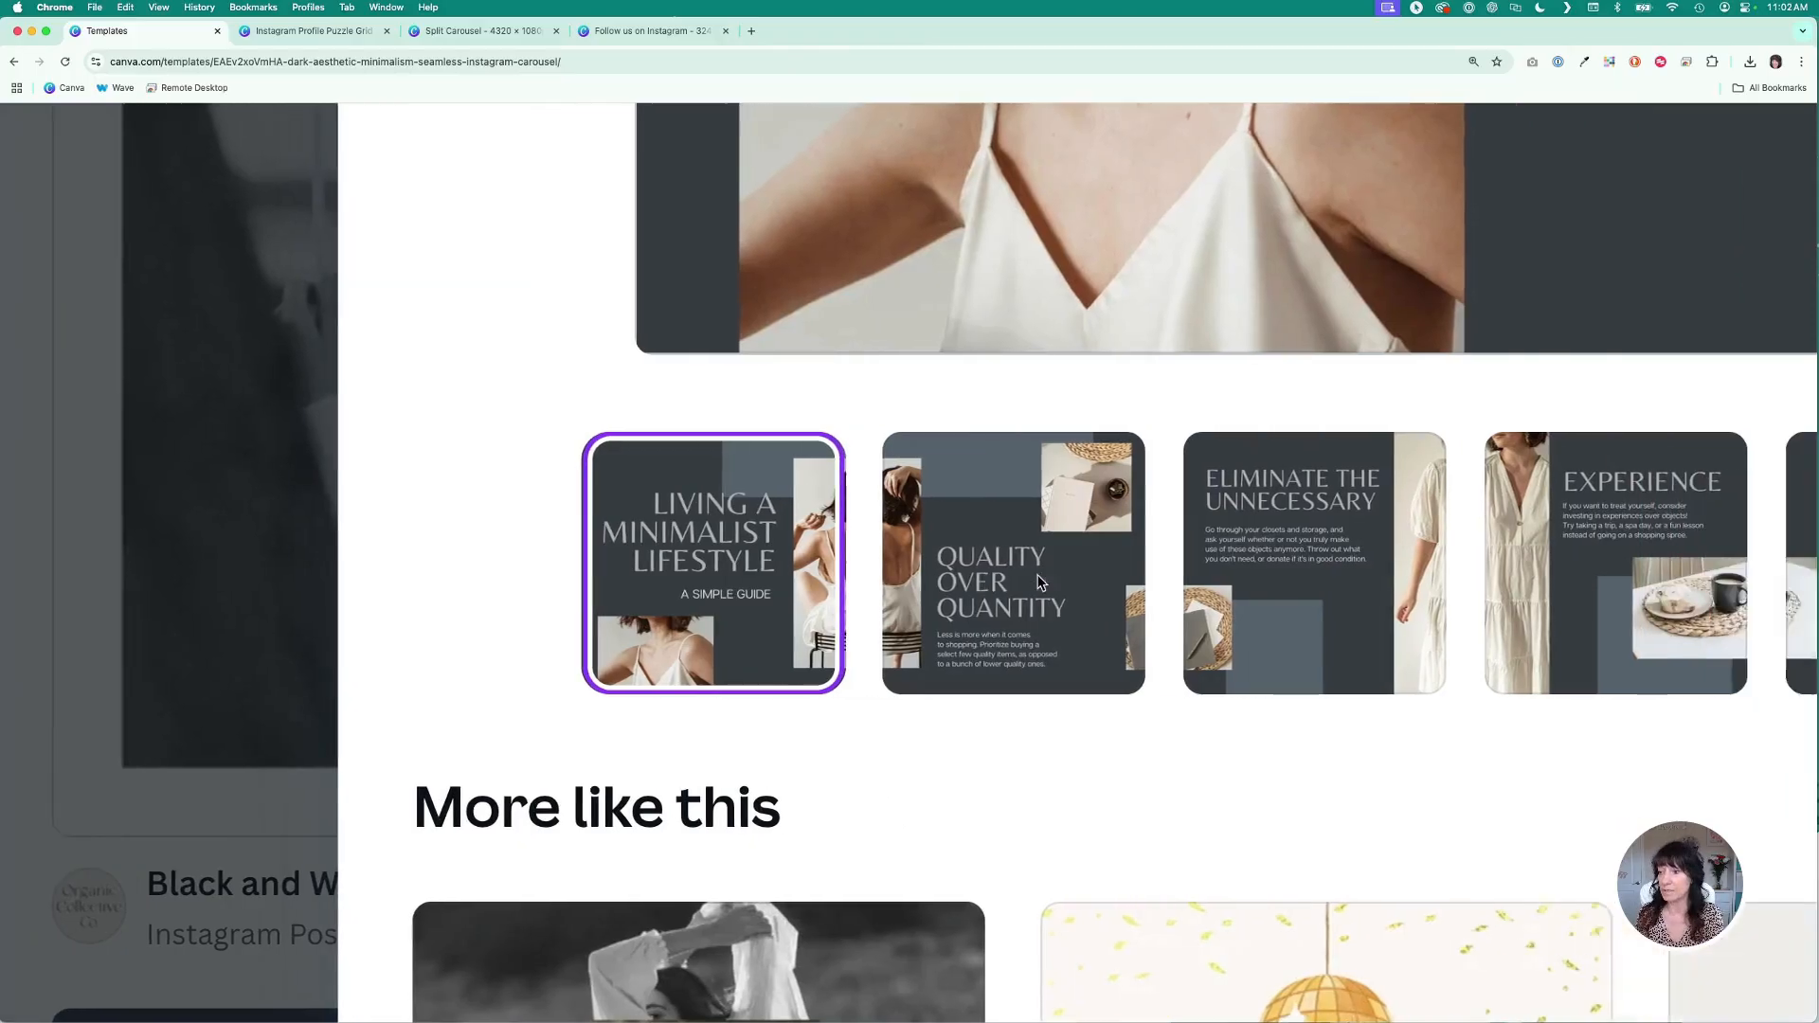
pyautogui.hscroll(7, 1040, 581)
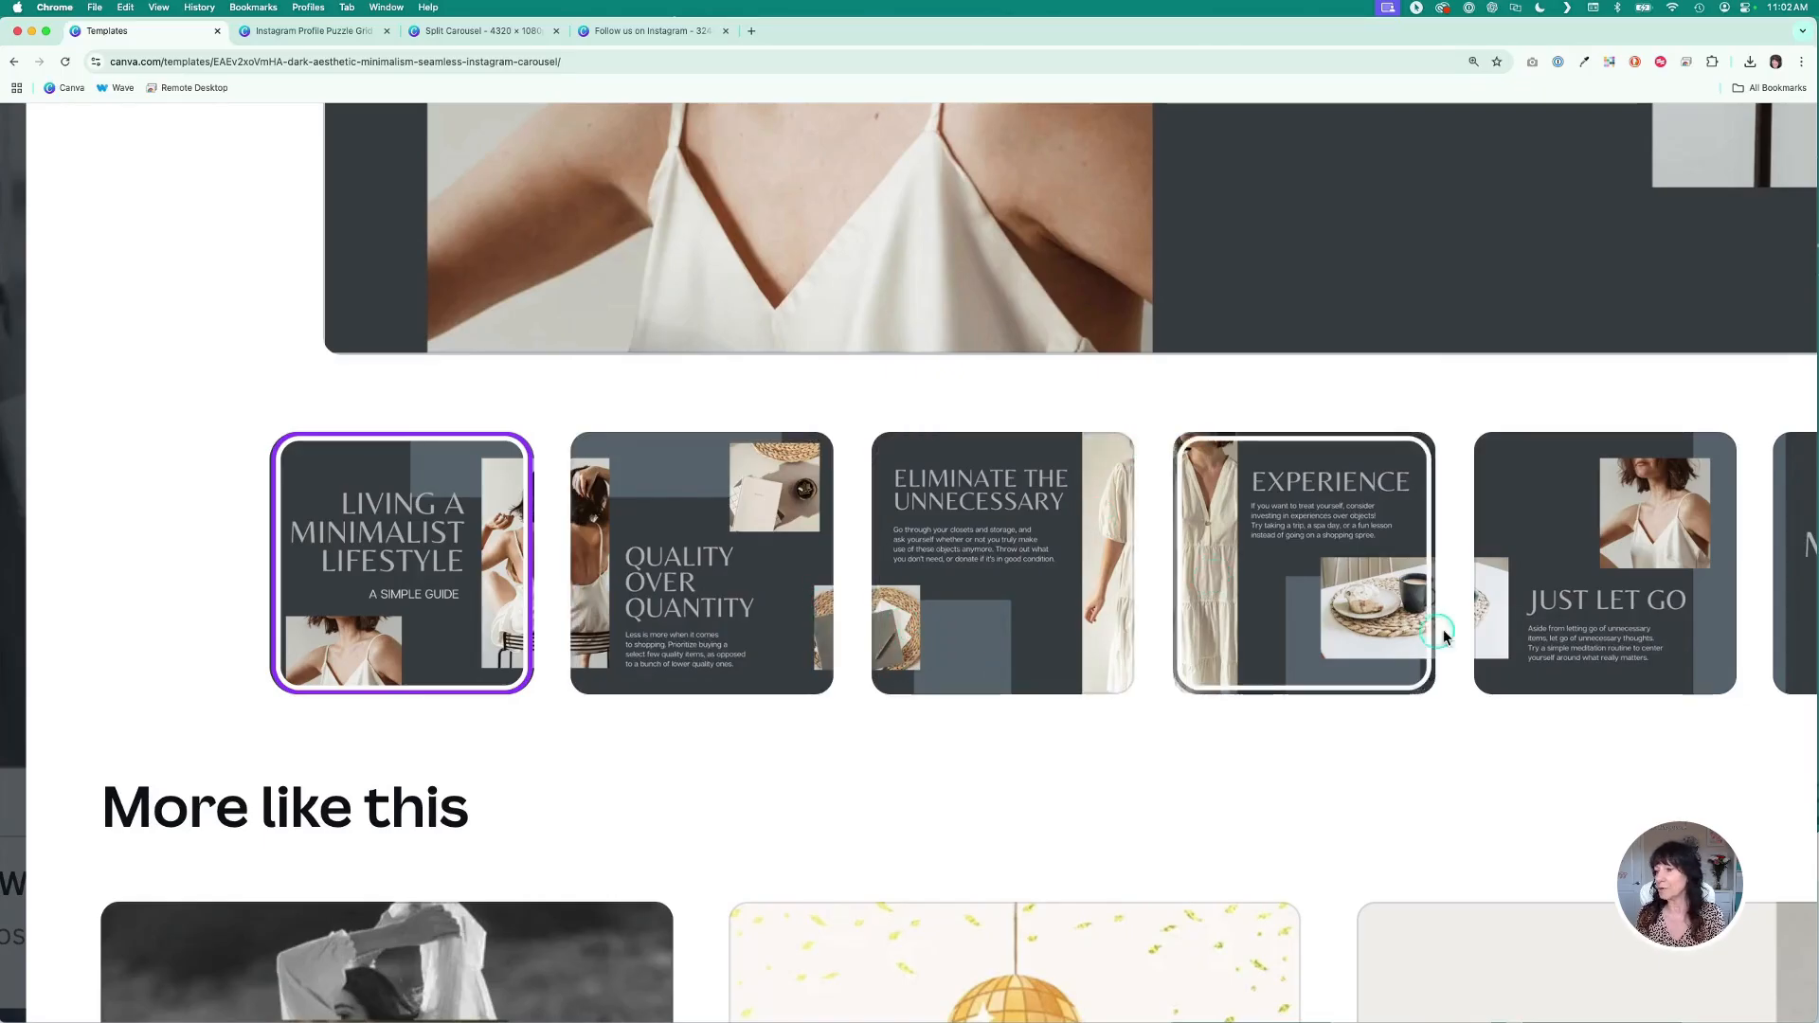
pyautogui.hscroll(3, 1237, 841)
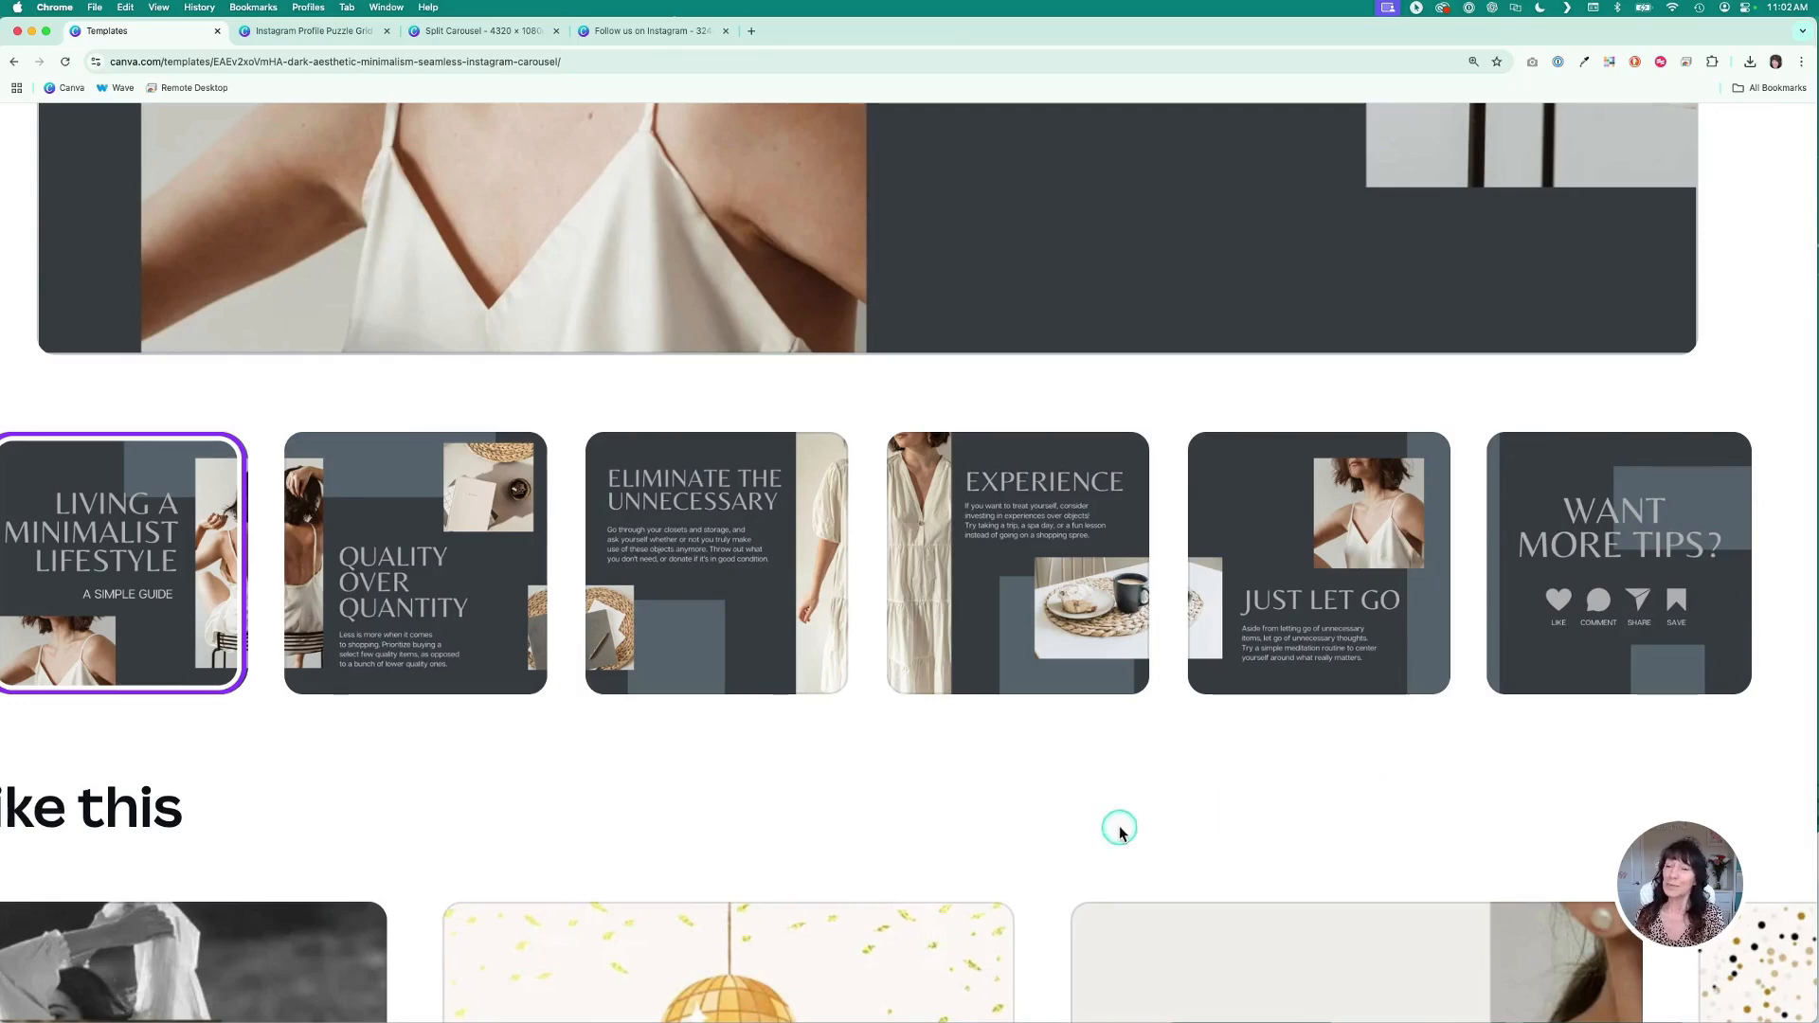
pyautogui.scroll(-5, 793, 802)
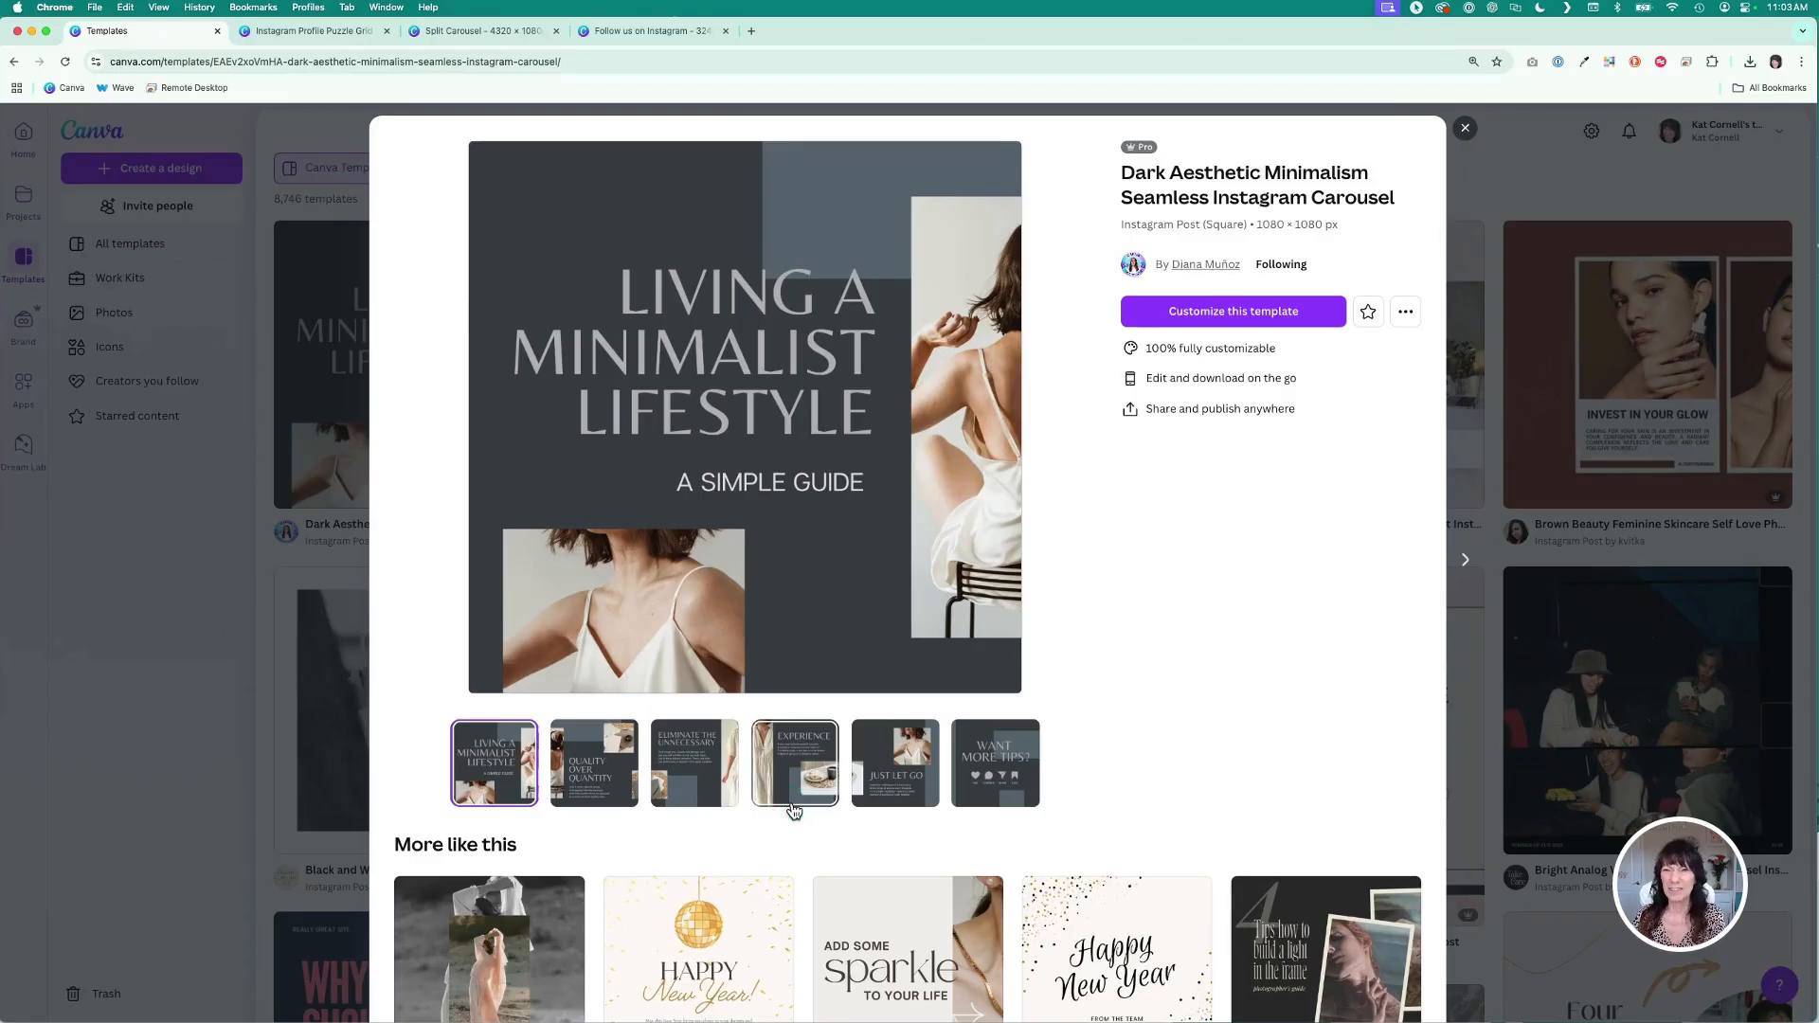
# - Switch to the Instagram Profile Puzzle Grid design and add custom guides of 3 columns and 3 rows
pyautogui.click(304, 31)
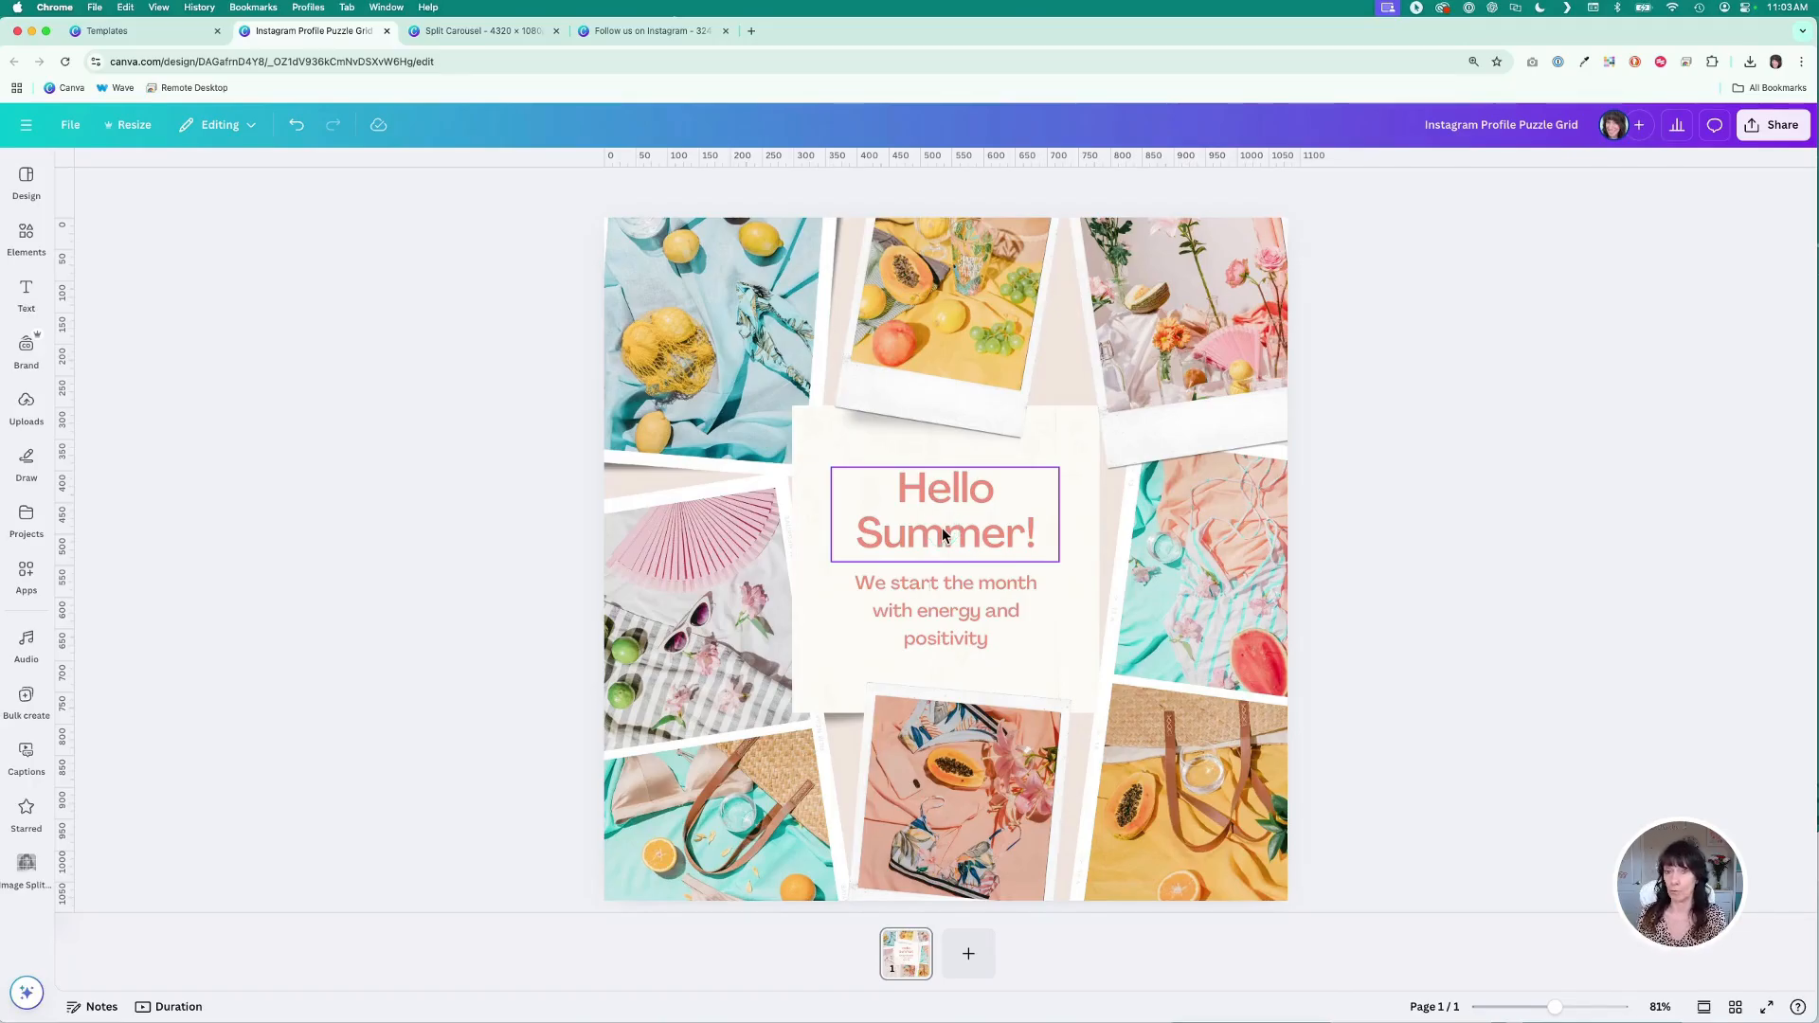
pyautogui.click(71, 127)
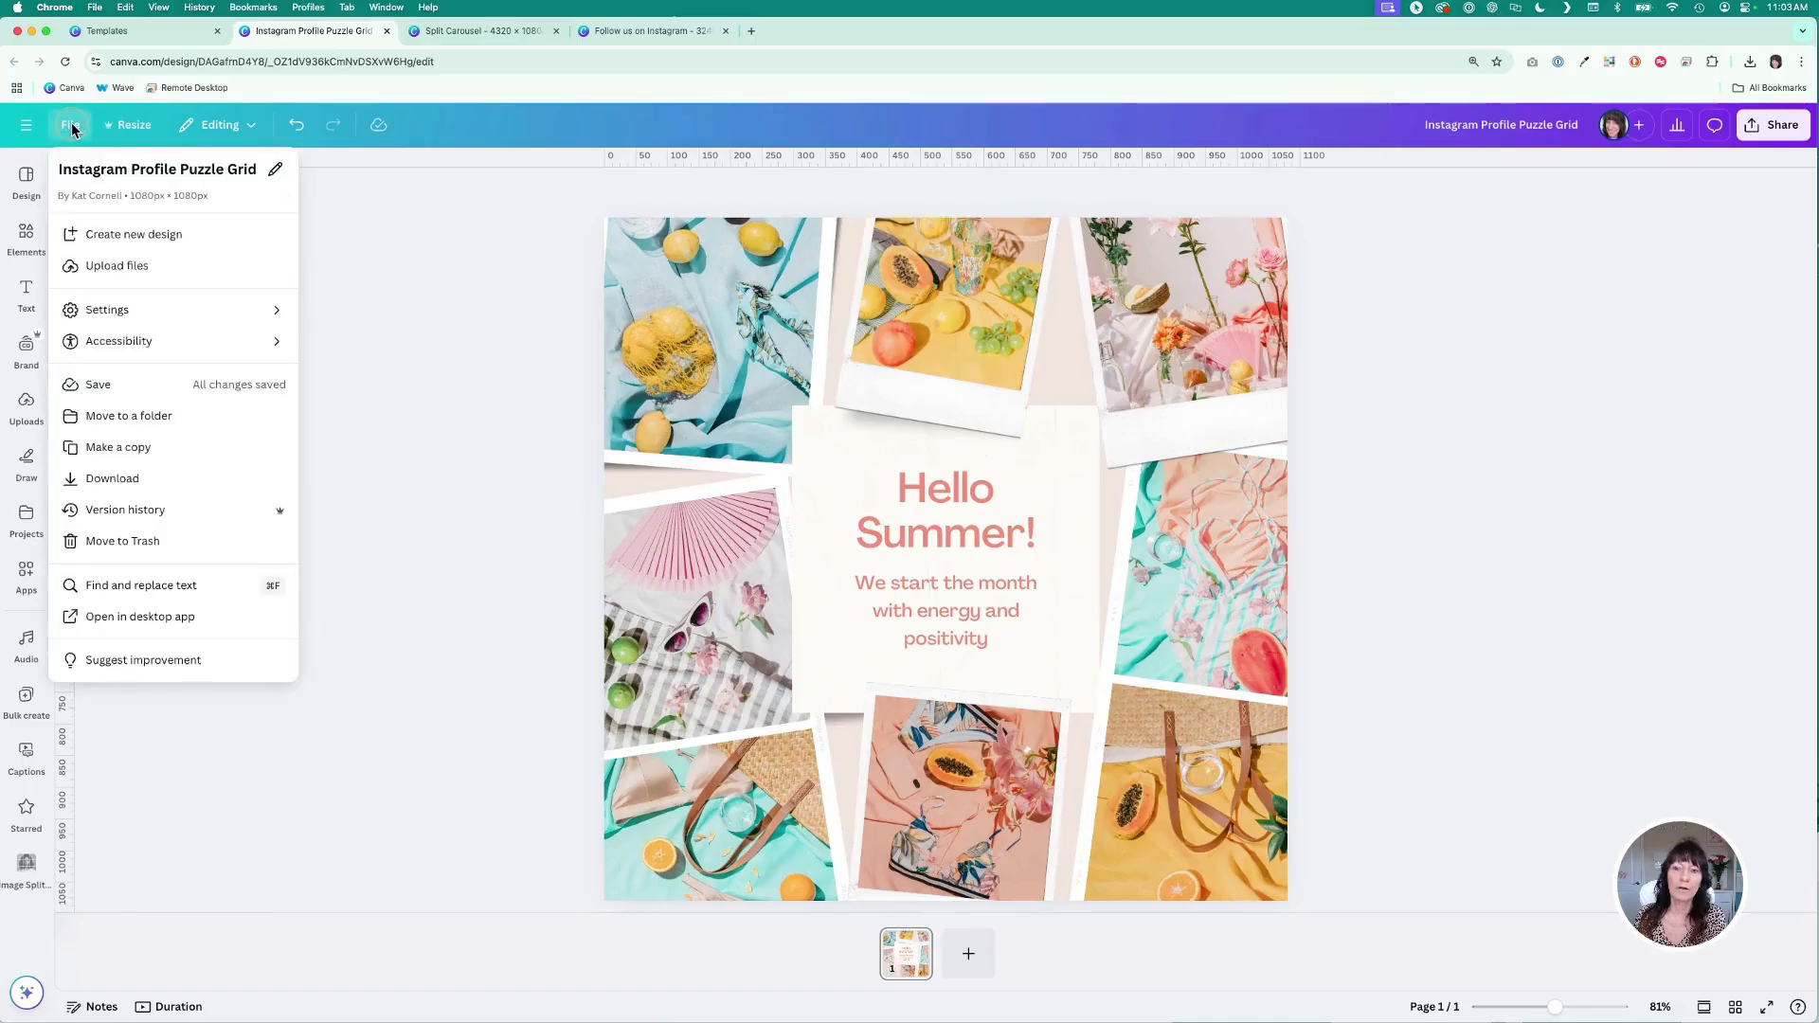
pyautogui.click(120, 313)
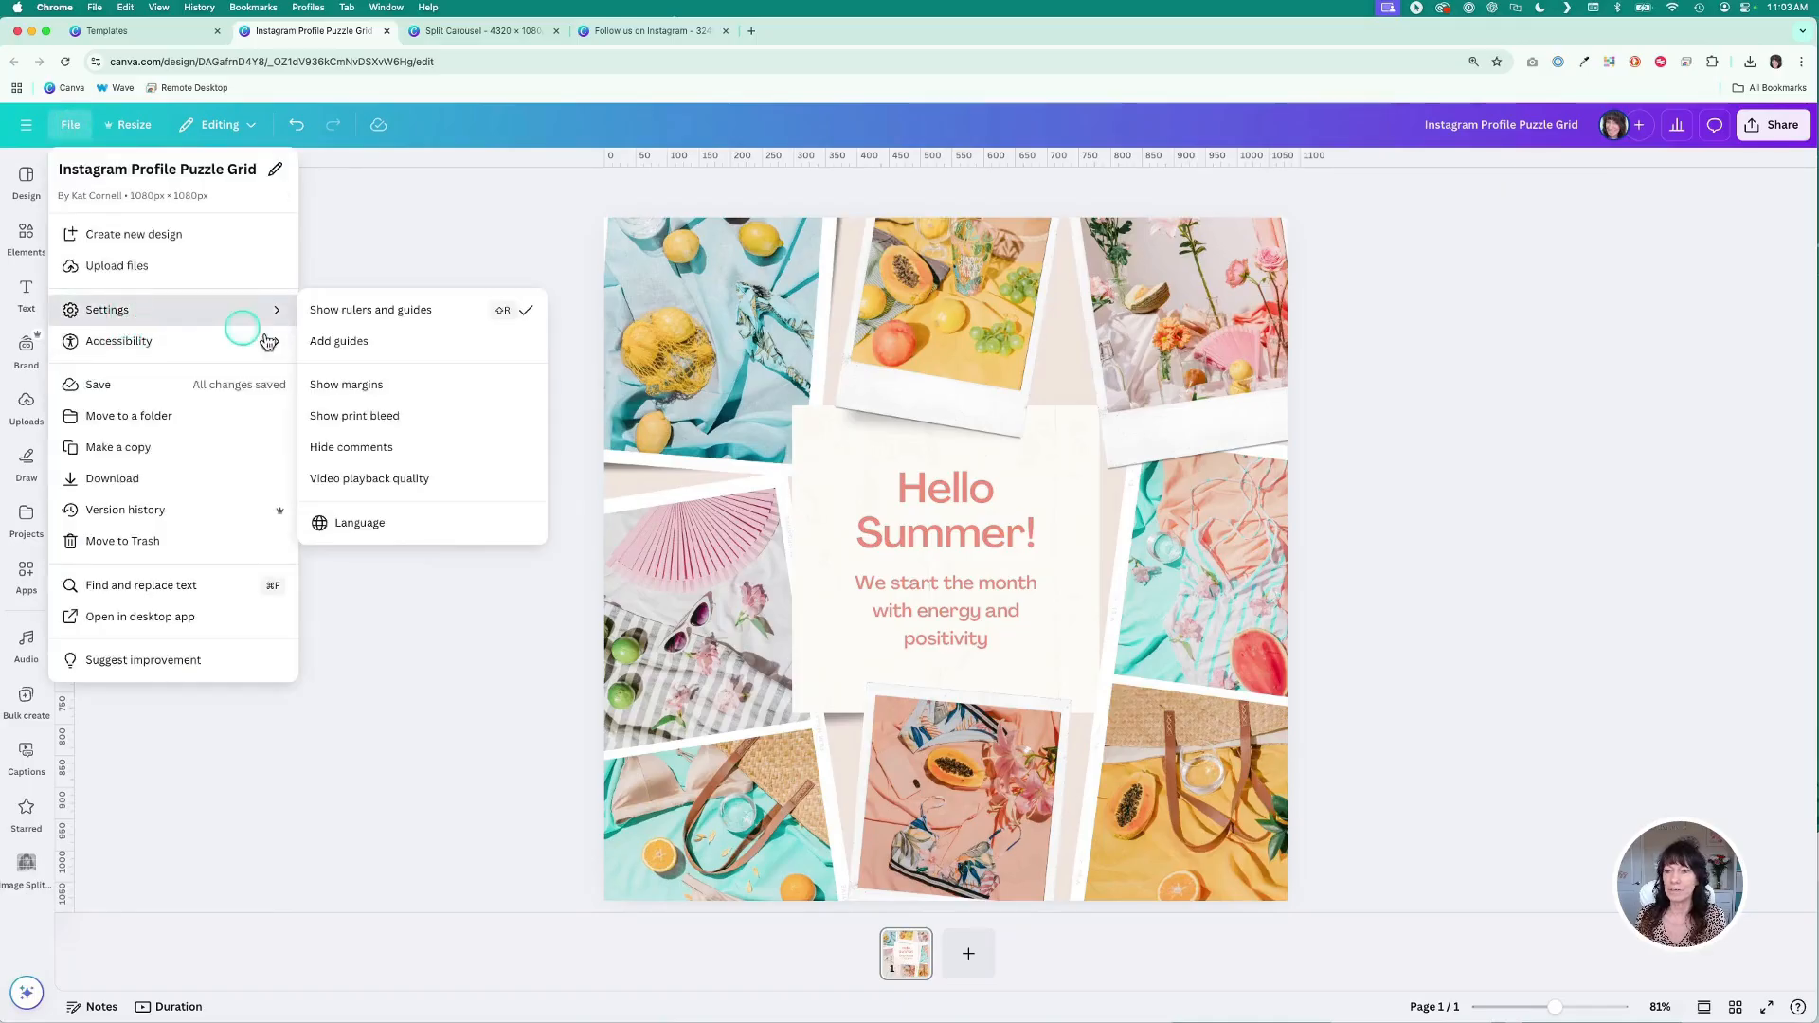
pyautogui.click(432, 352)
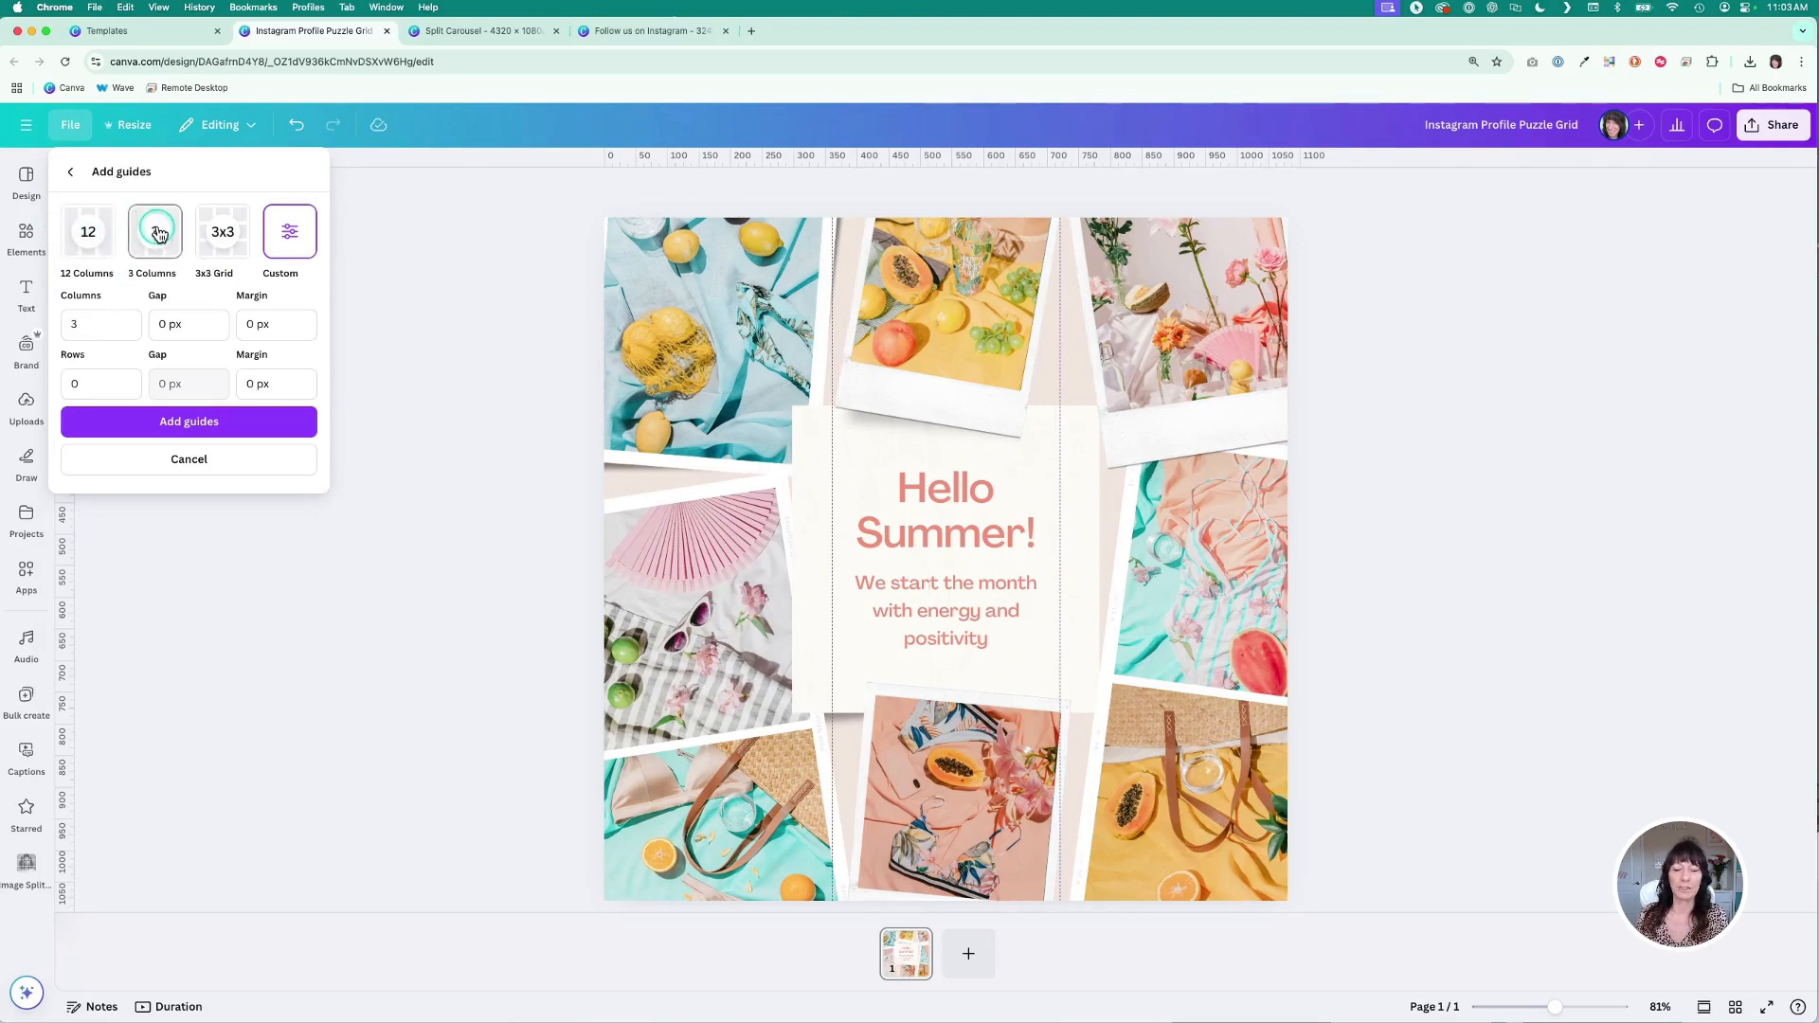
pyautogui.click(222, 240)
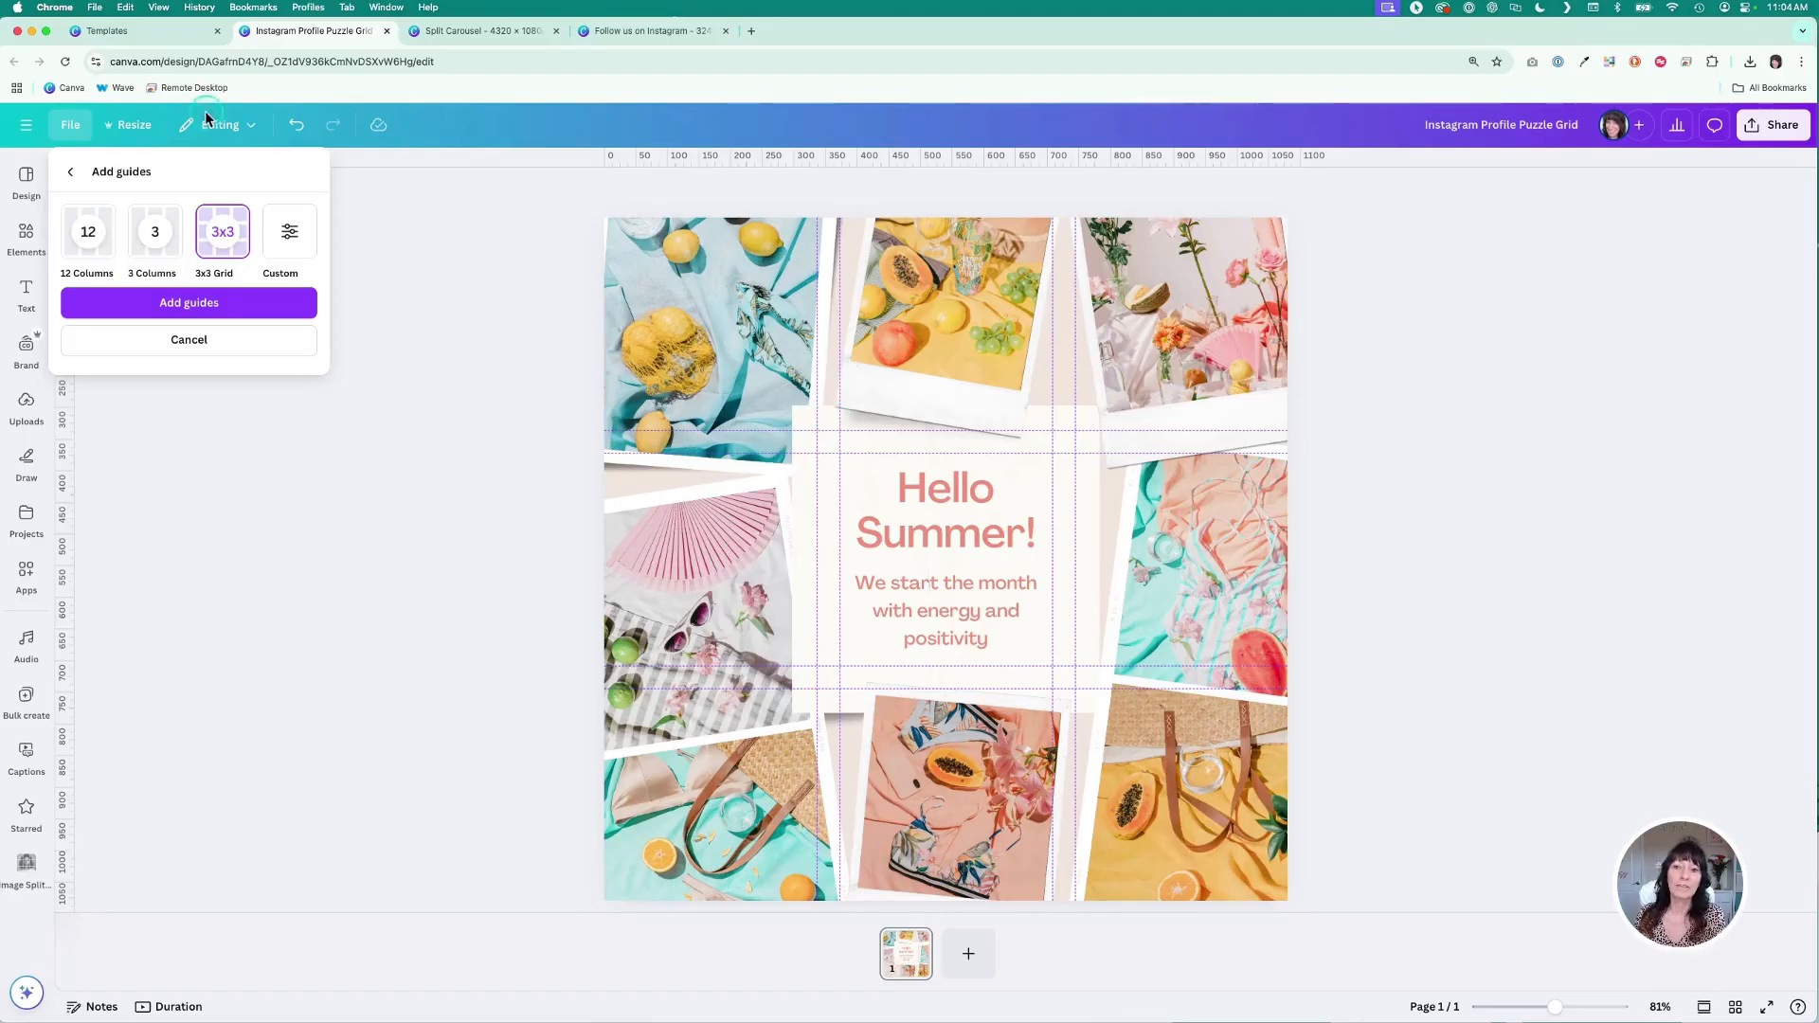
pyautogui.click(291, 236)
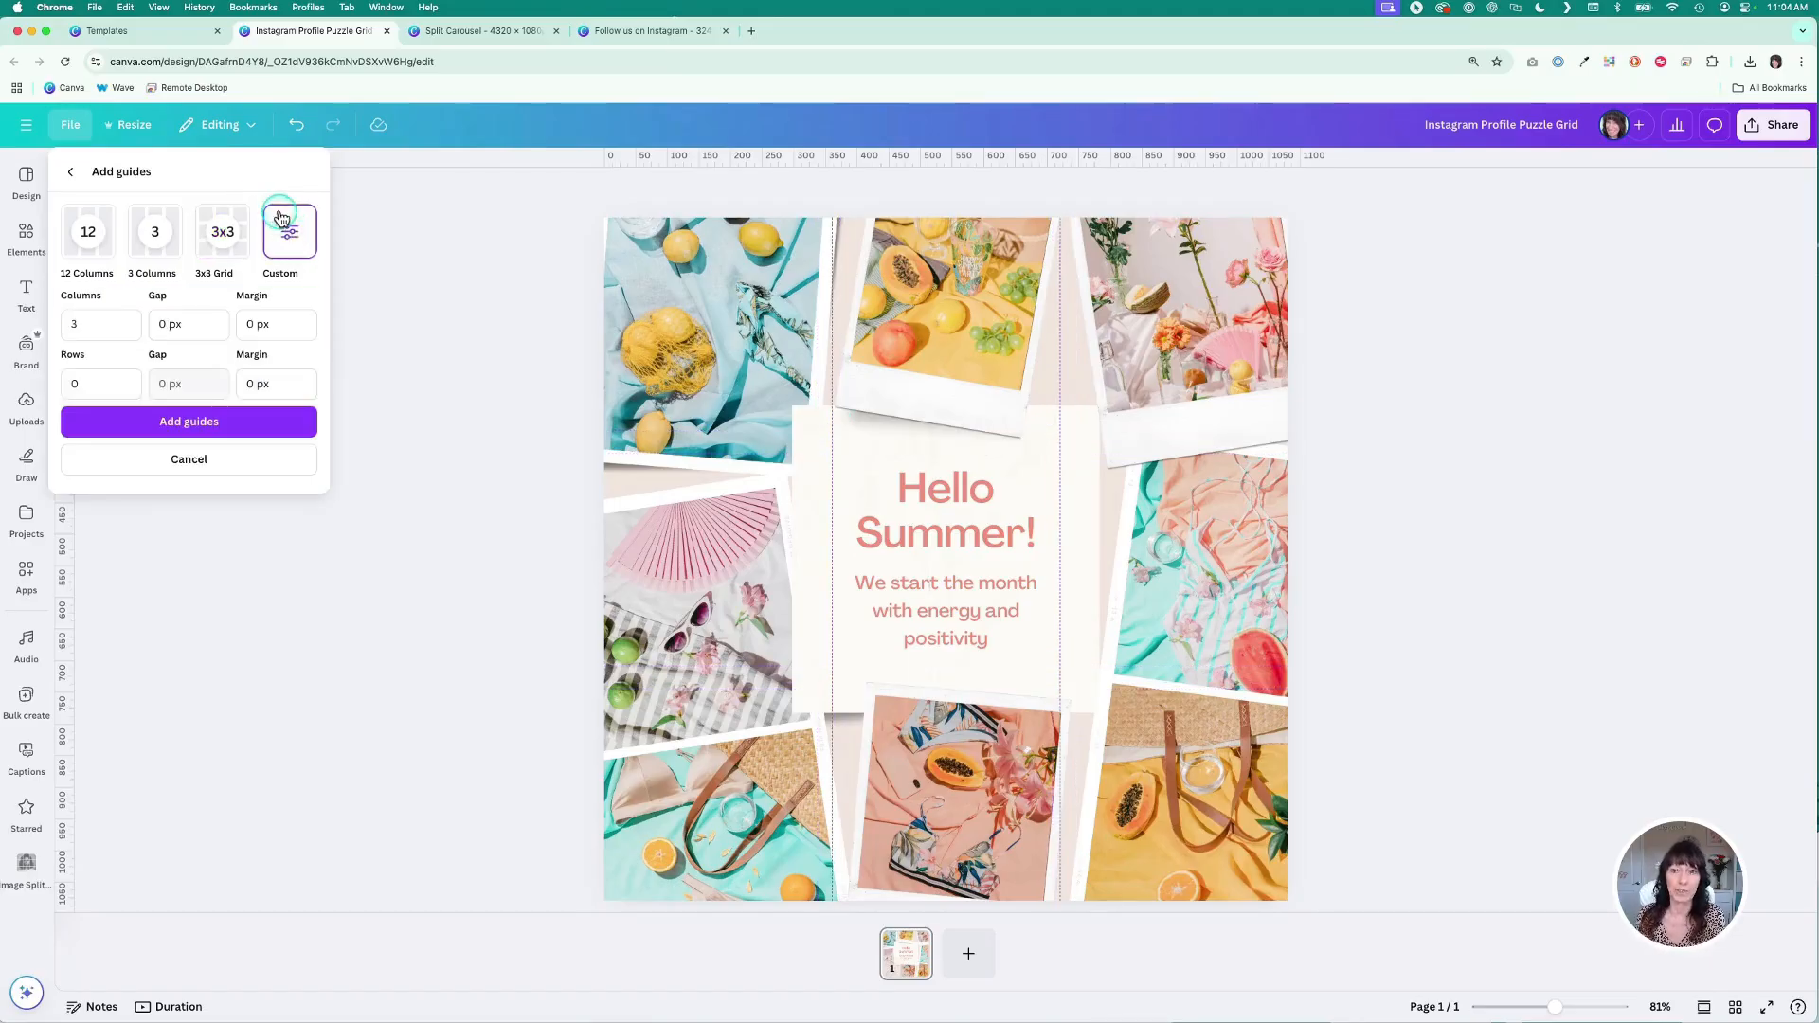
pyautogui.click(103, 339)
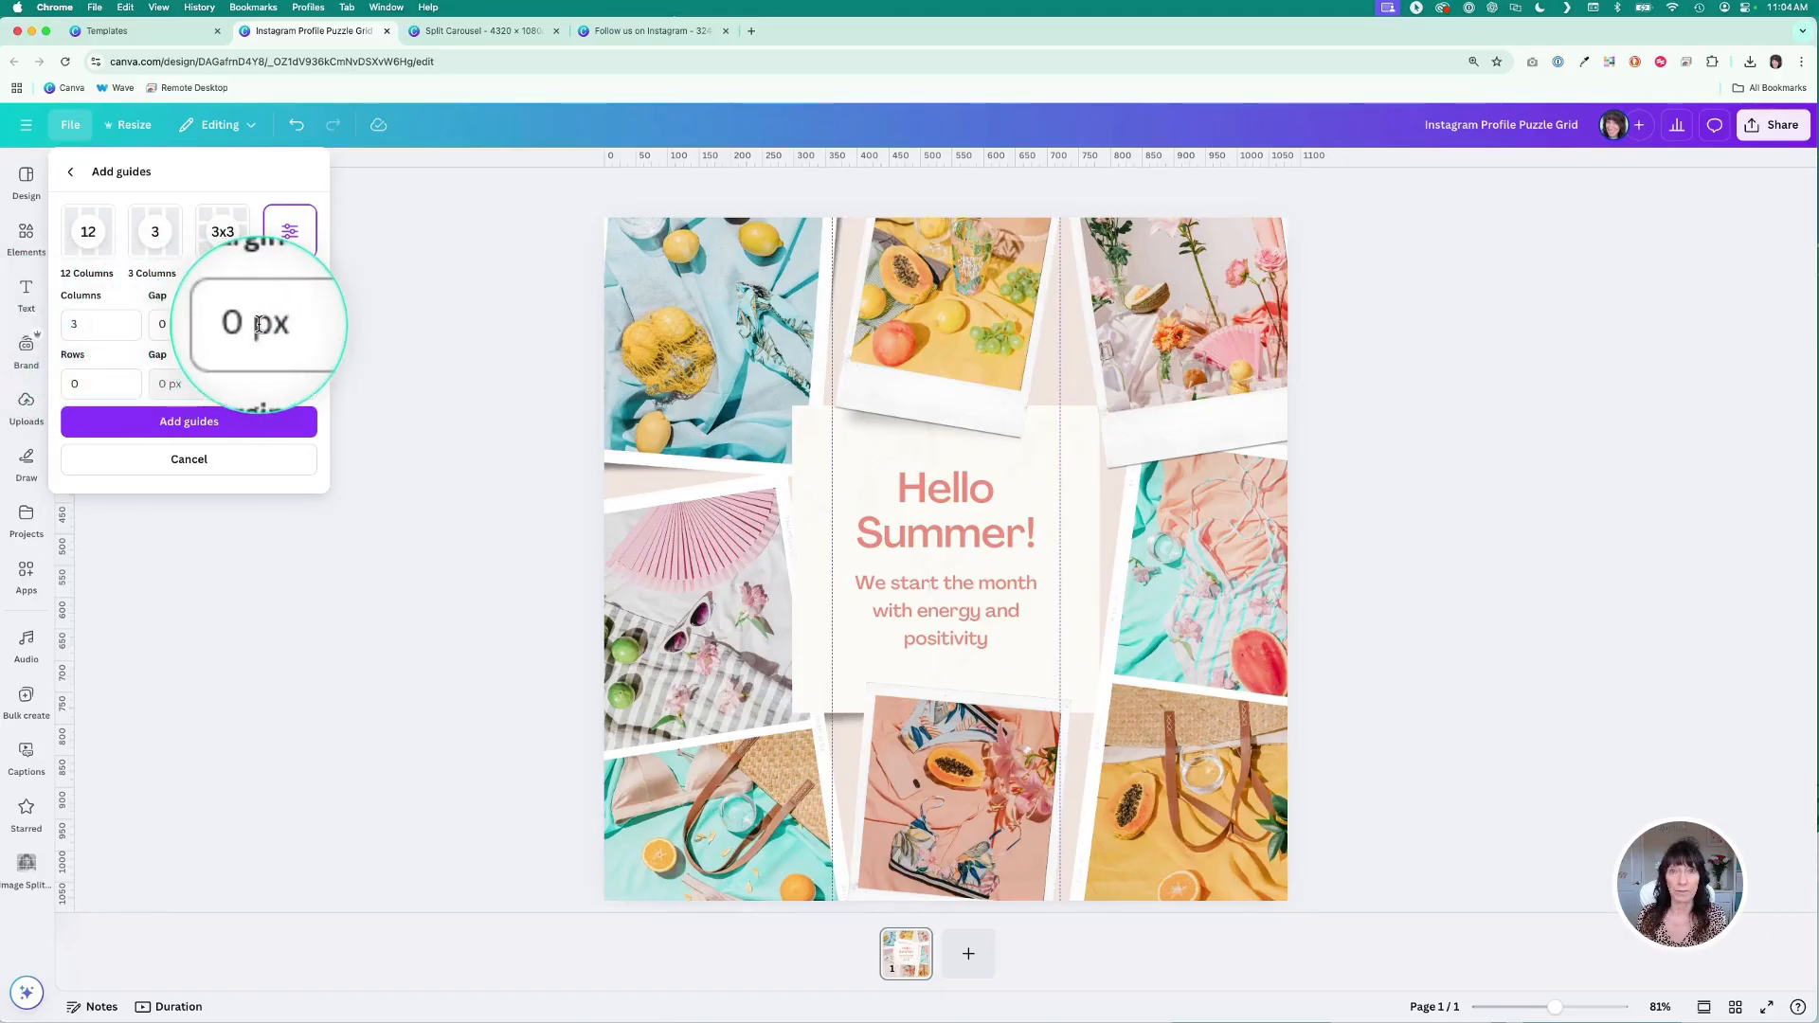
pyautogui.click(102, 382)
pyautogui.write('3')
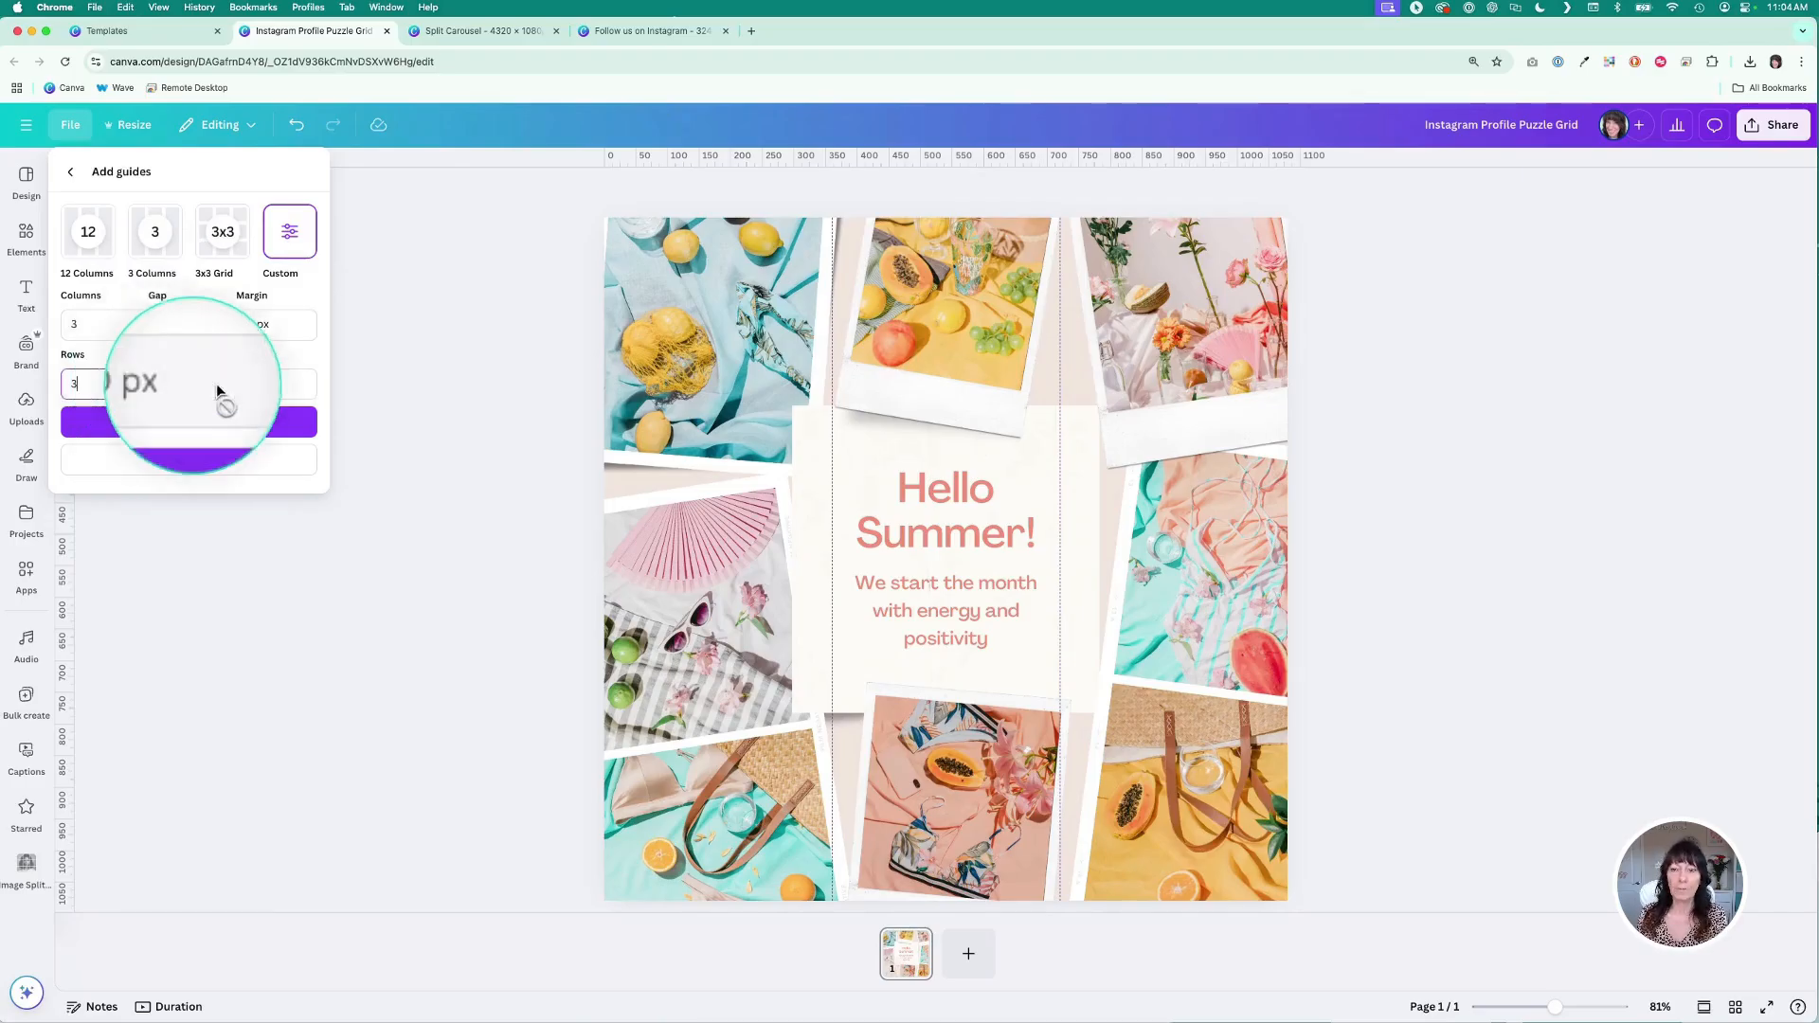
pyautogui.click(194, 426)
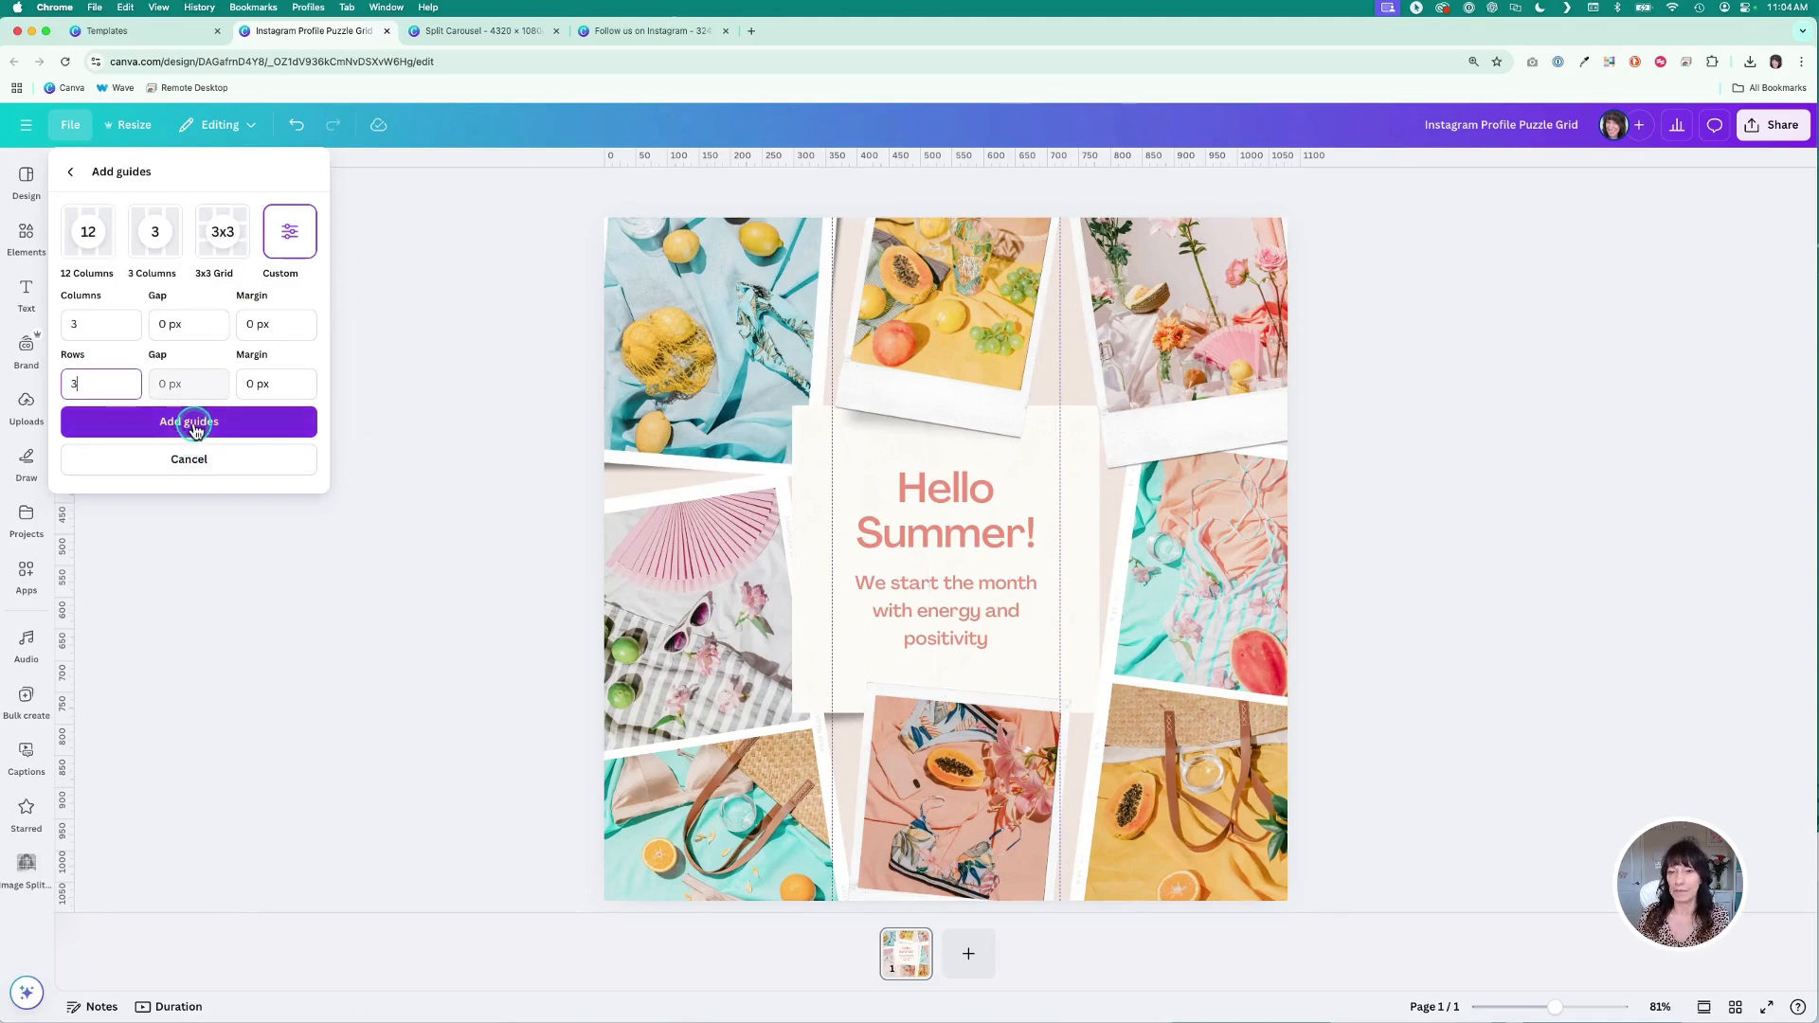
# - Examine how the guide grid divides the design's photos and central text
pyautogui.click(843, 256)
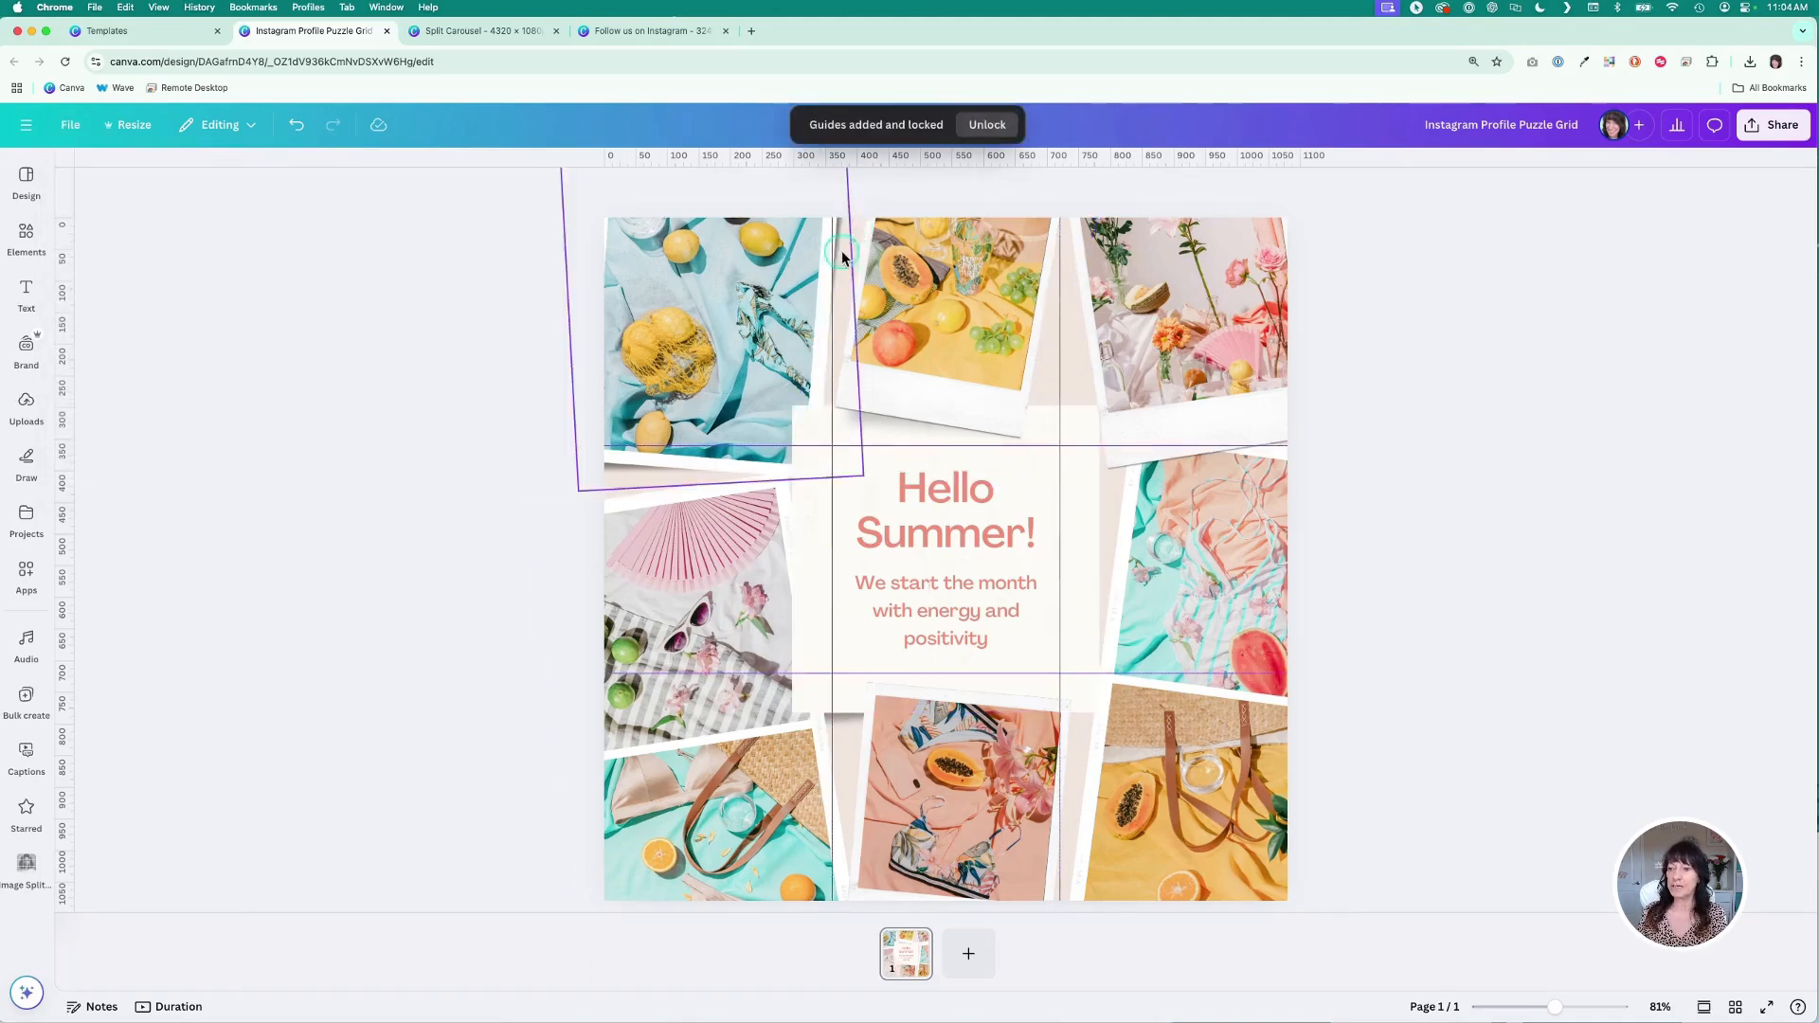
pyautogui.click(779, 478)
pyautogui.scroll(5, 777, 478)
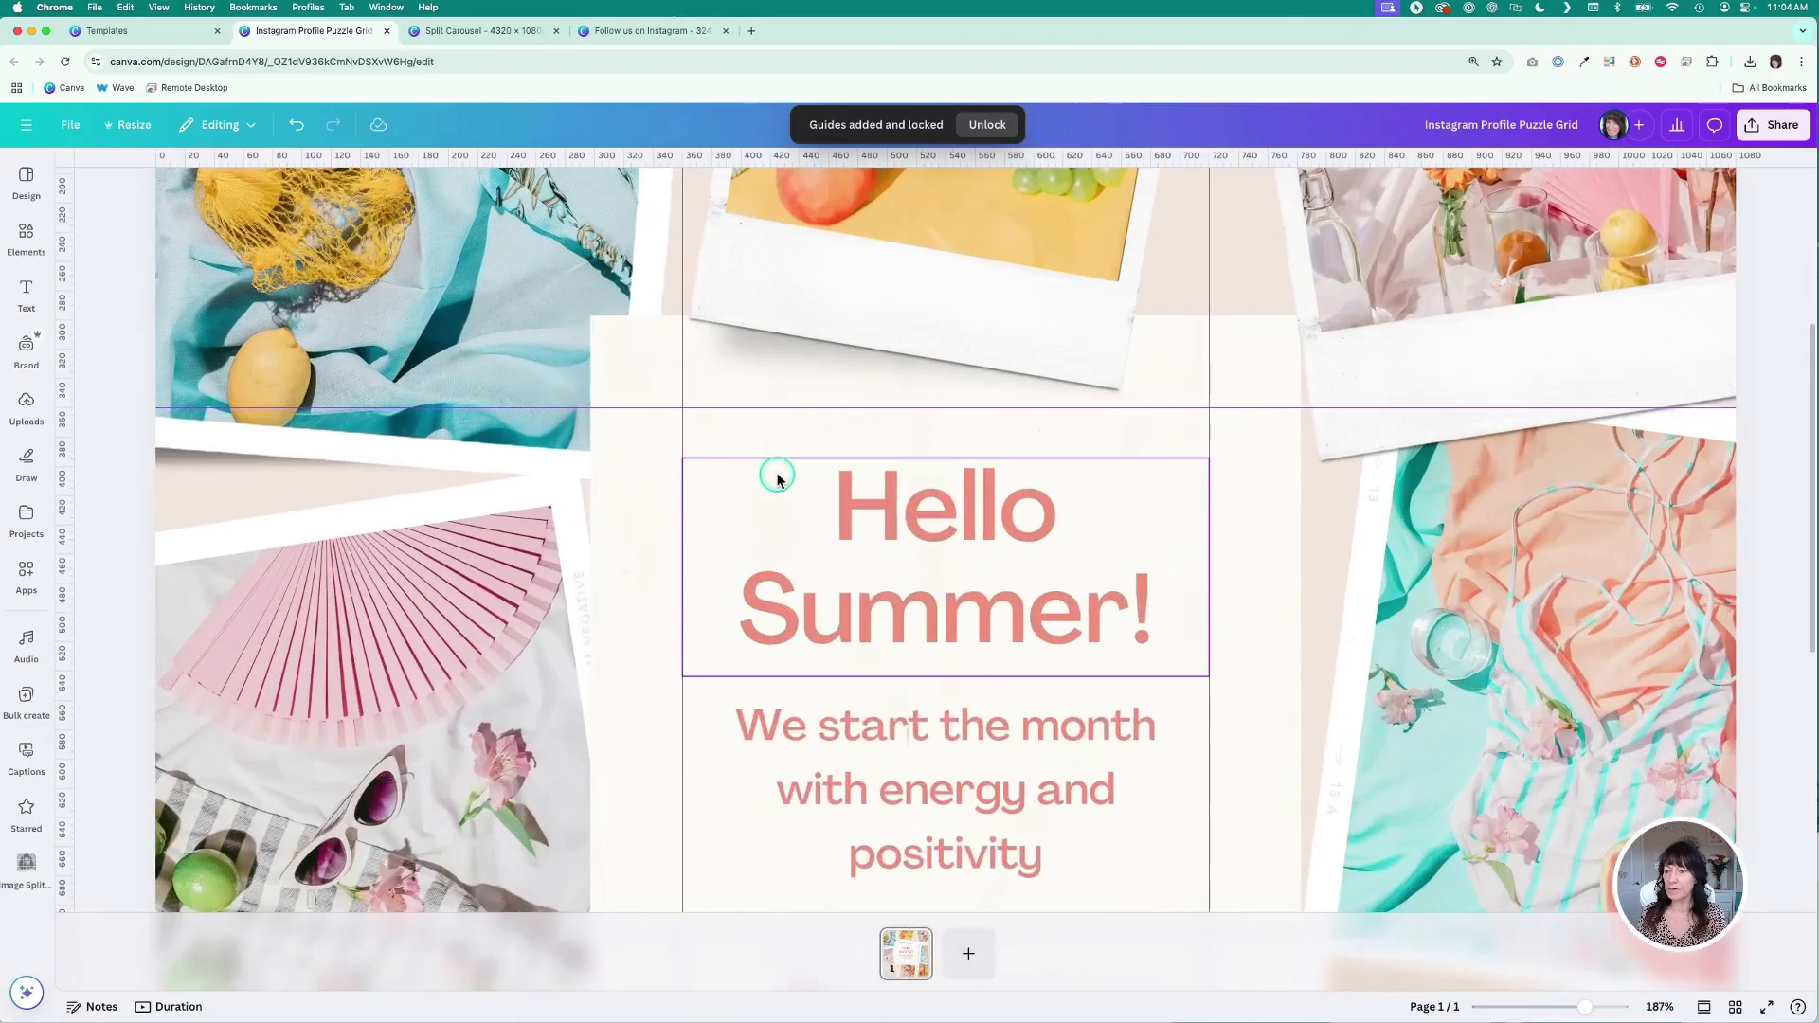
pyautogui.click(678, 325)
pyautogui.scroll(-5, 679, 418)
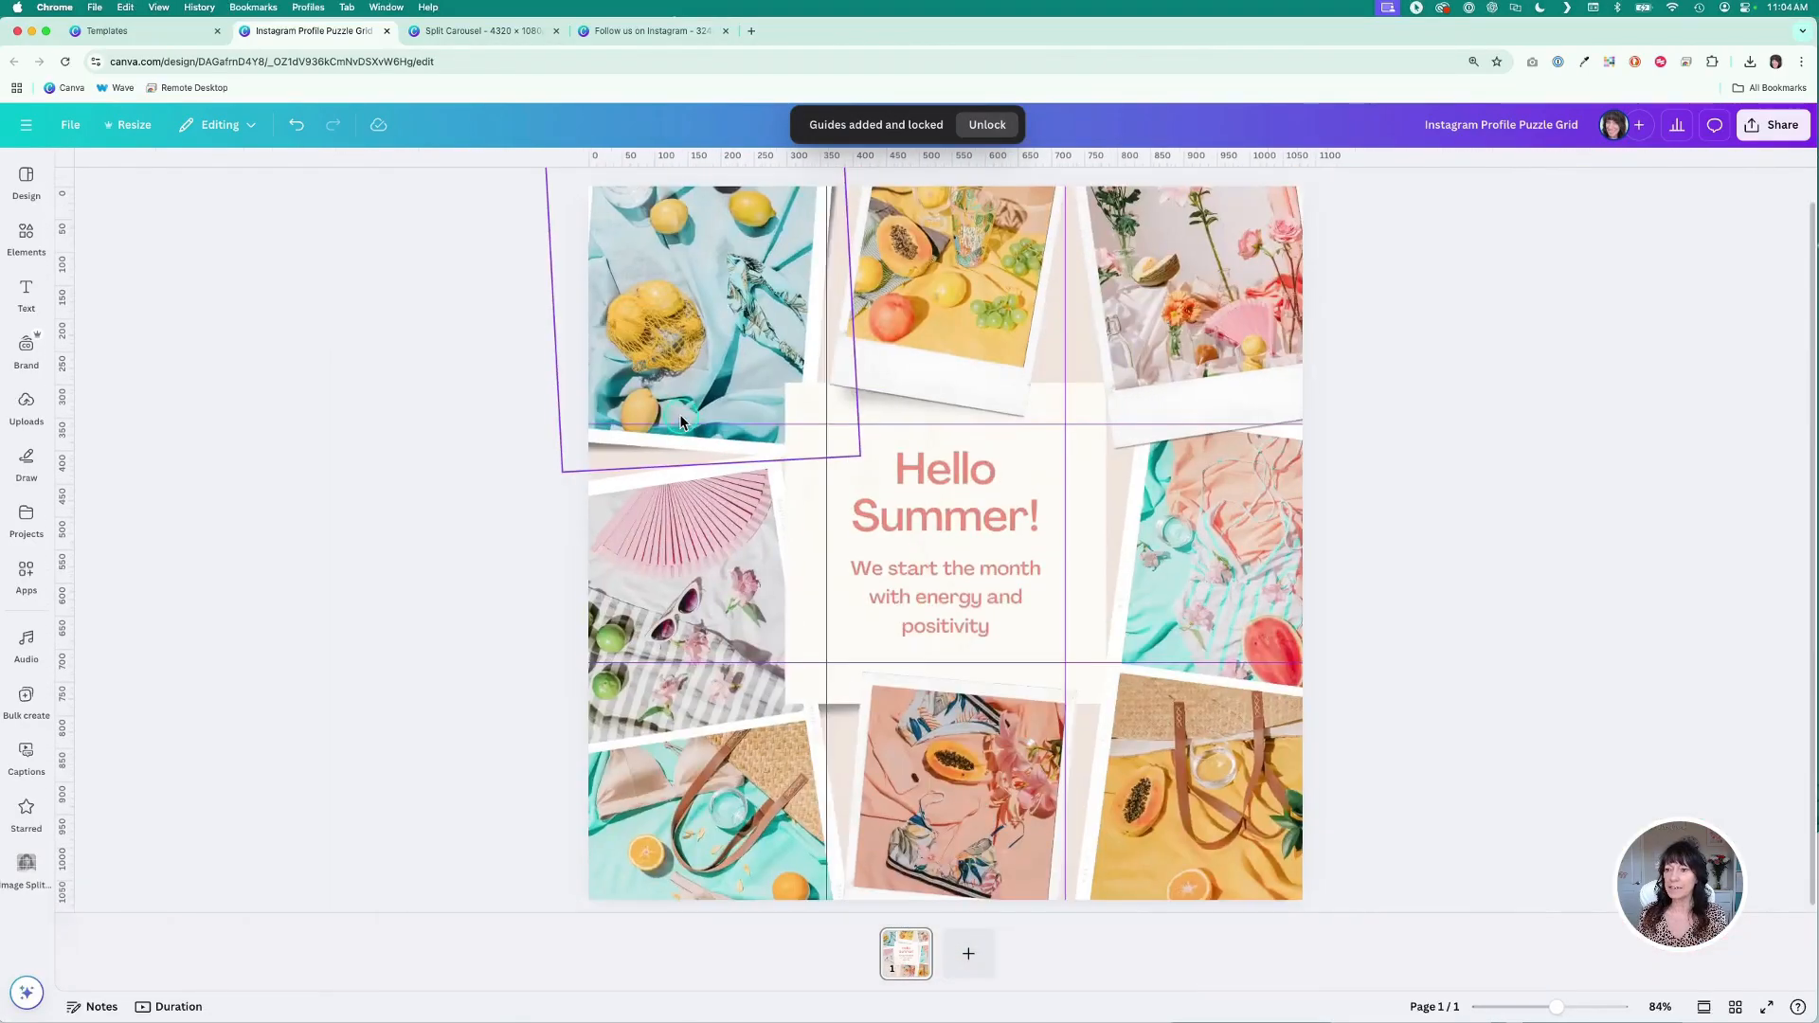
pyautogui.scroll(-2, 680, 420)
pyautogui.click(531, 396)
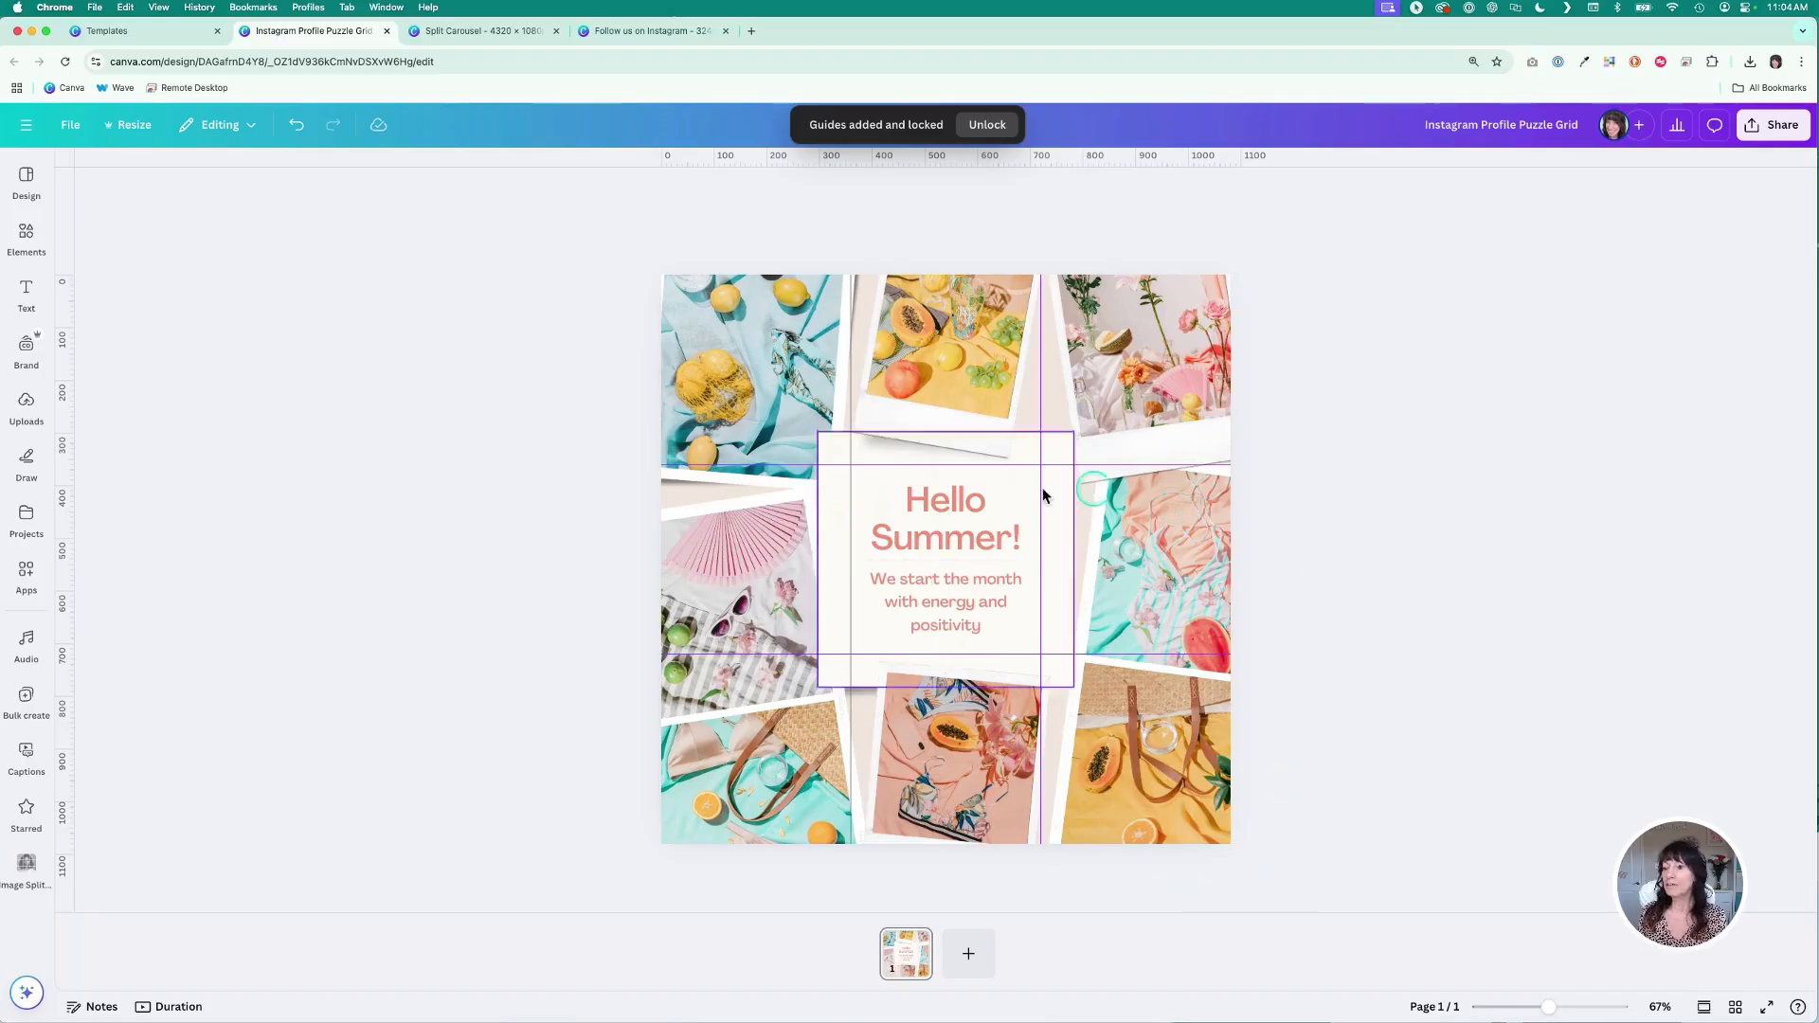
pyautogui.click(897, 513)
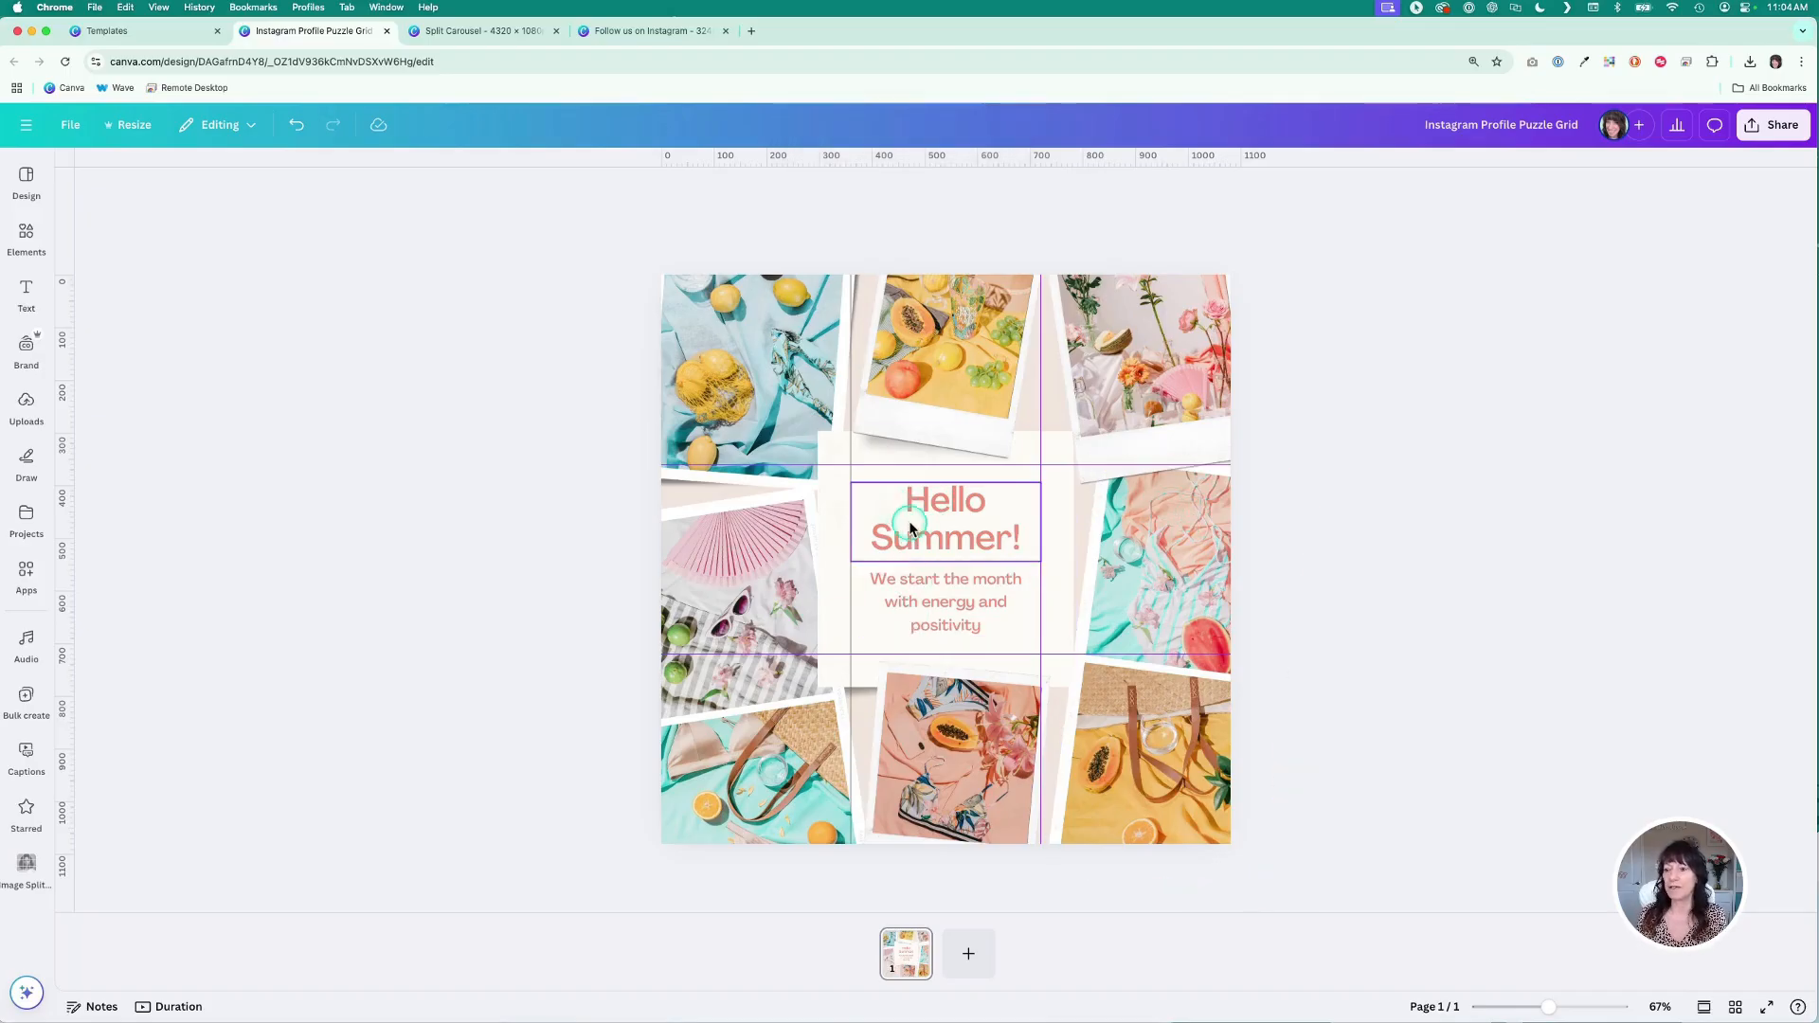
pyautogui.moveTo(912, 520)
pyautogui.mouseDown()
pyautogui.moveTo(862, 521)
pyautogui.moveTo(929, 525)
pyautogui.mouseUp()
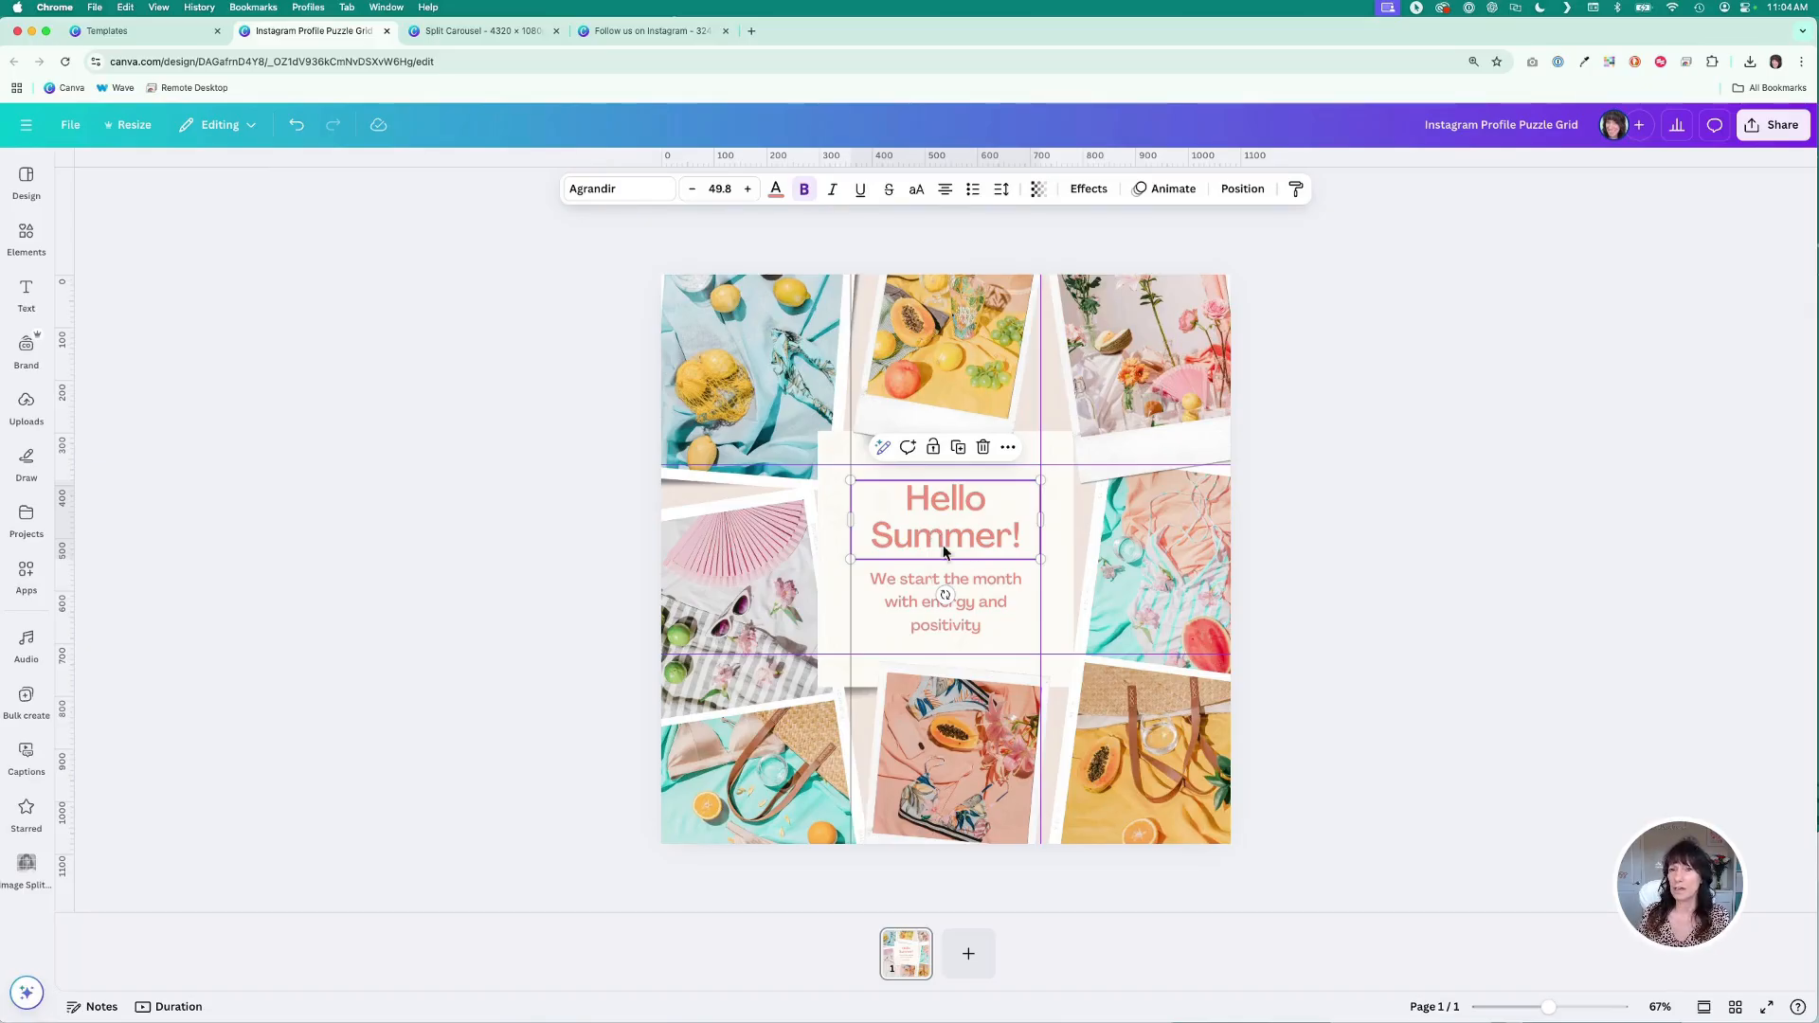
pyautogui.click(914, 499)
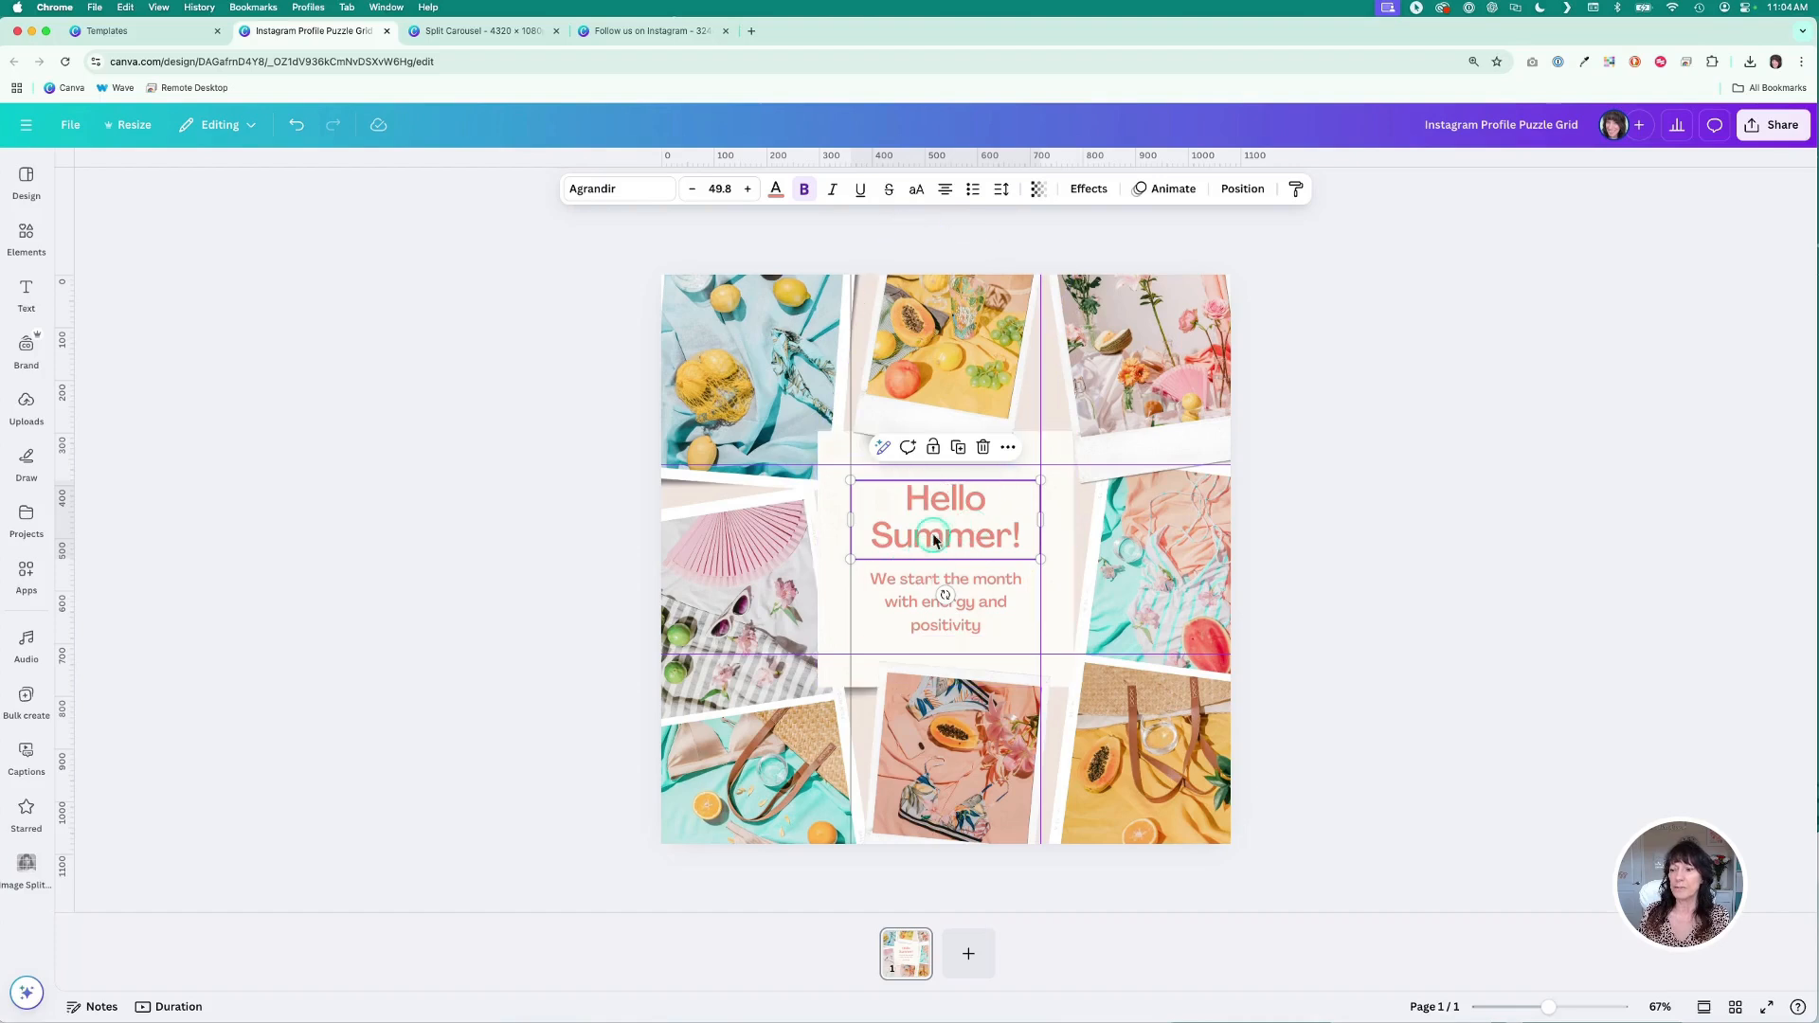
pyautogui.click(934, 567)
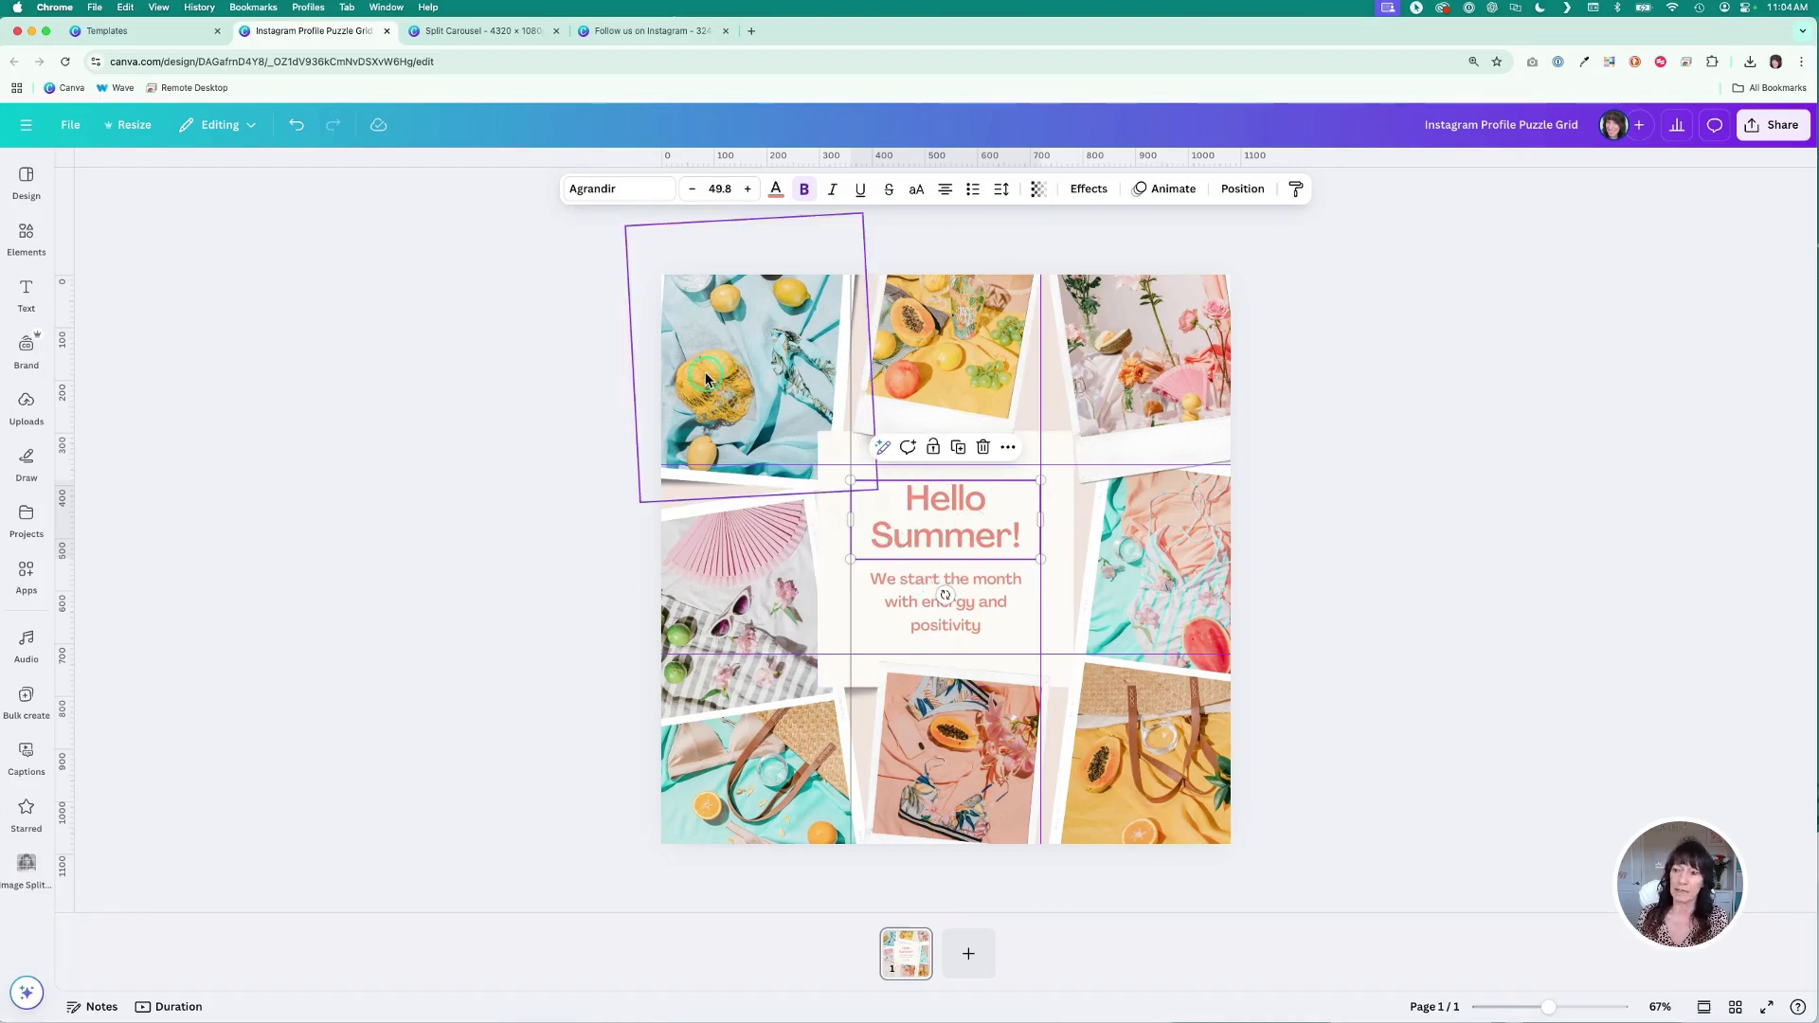
pyautogui.click(411, 410)
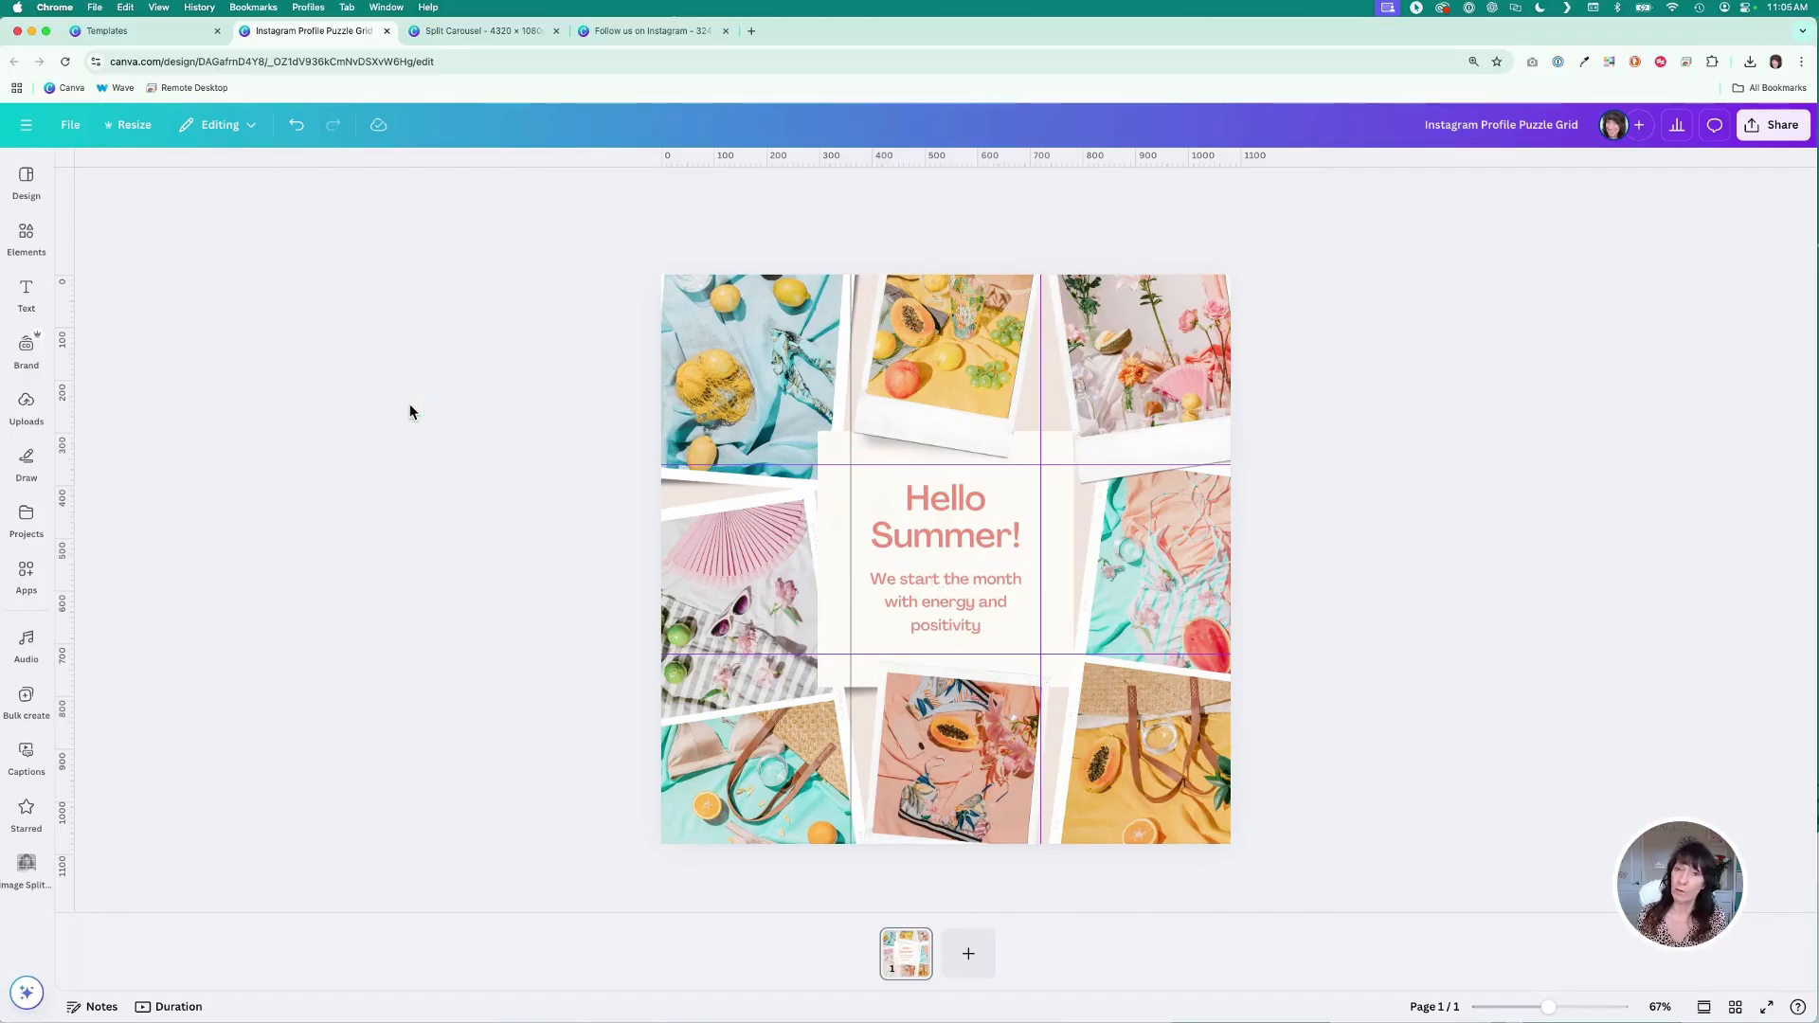
# - Search the apps for split and open the Image Splitter app
pyautogui.click(26, 573)
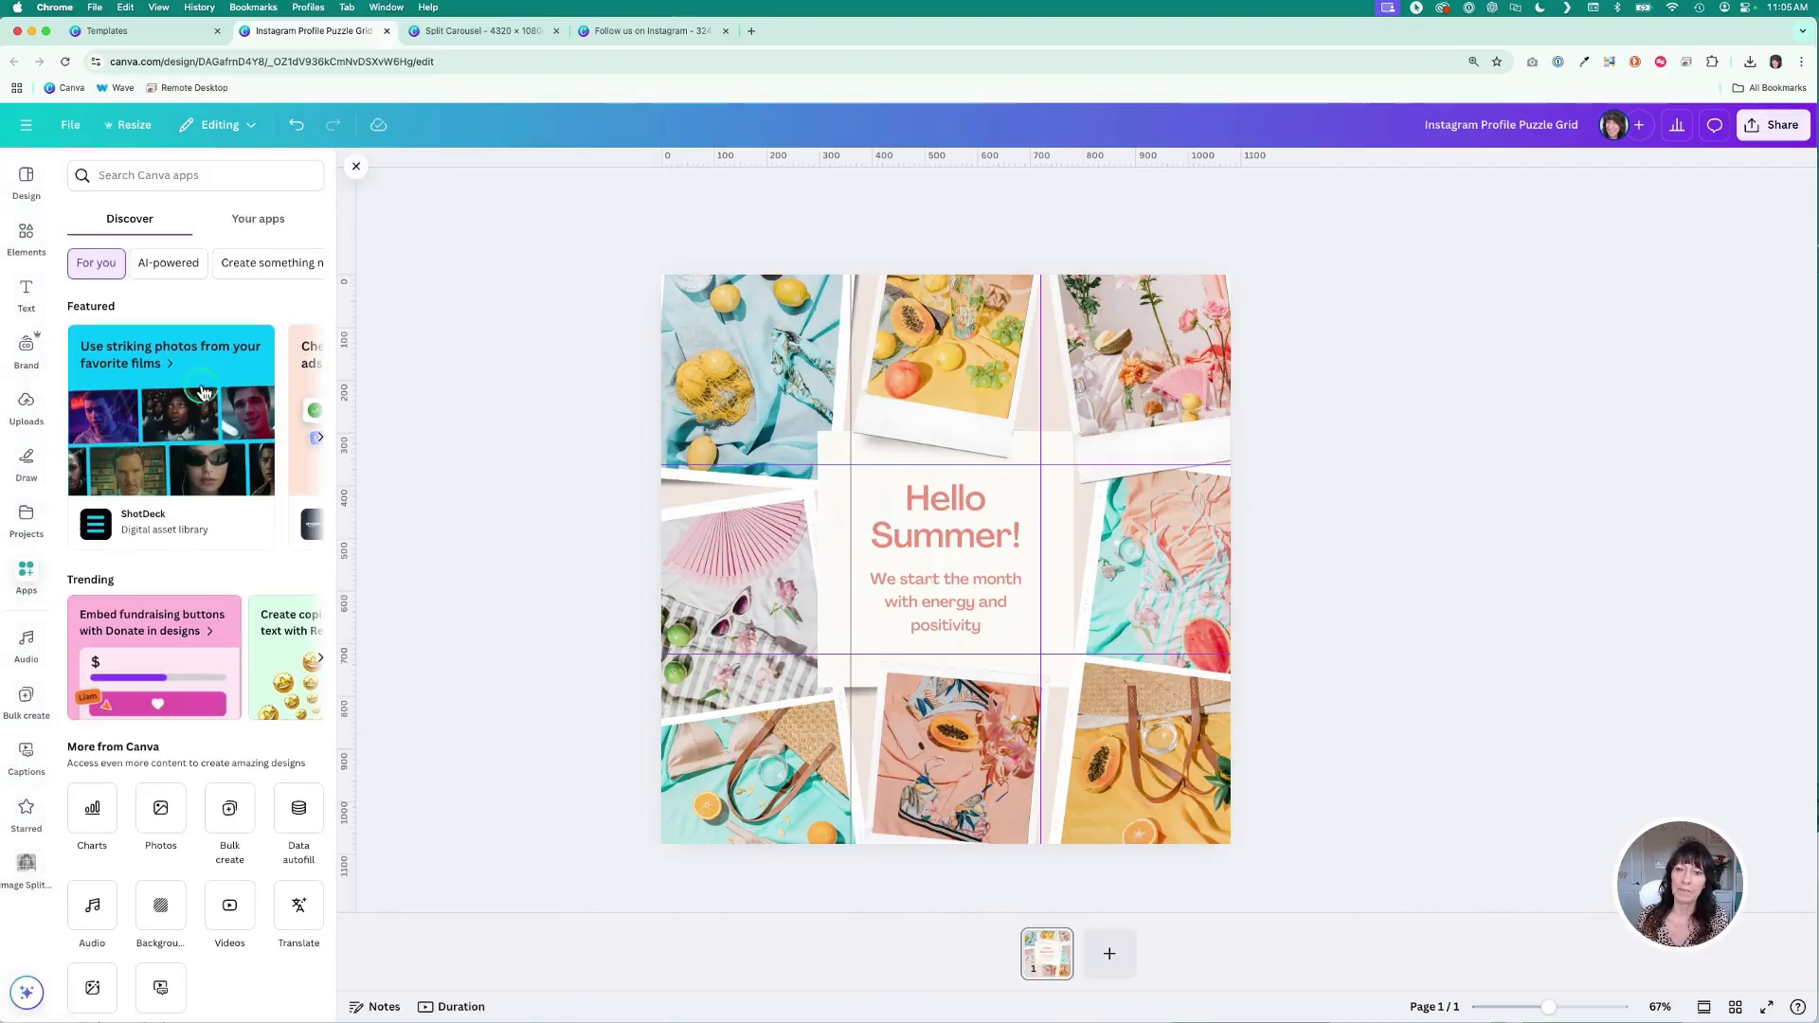
pyautogui.click(213, 177)
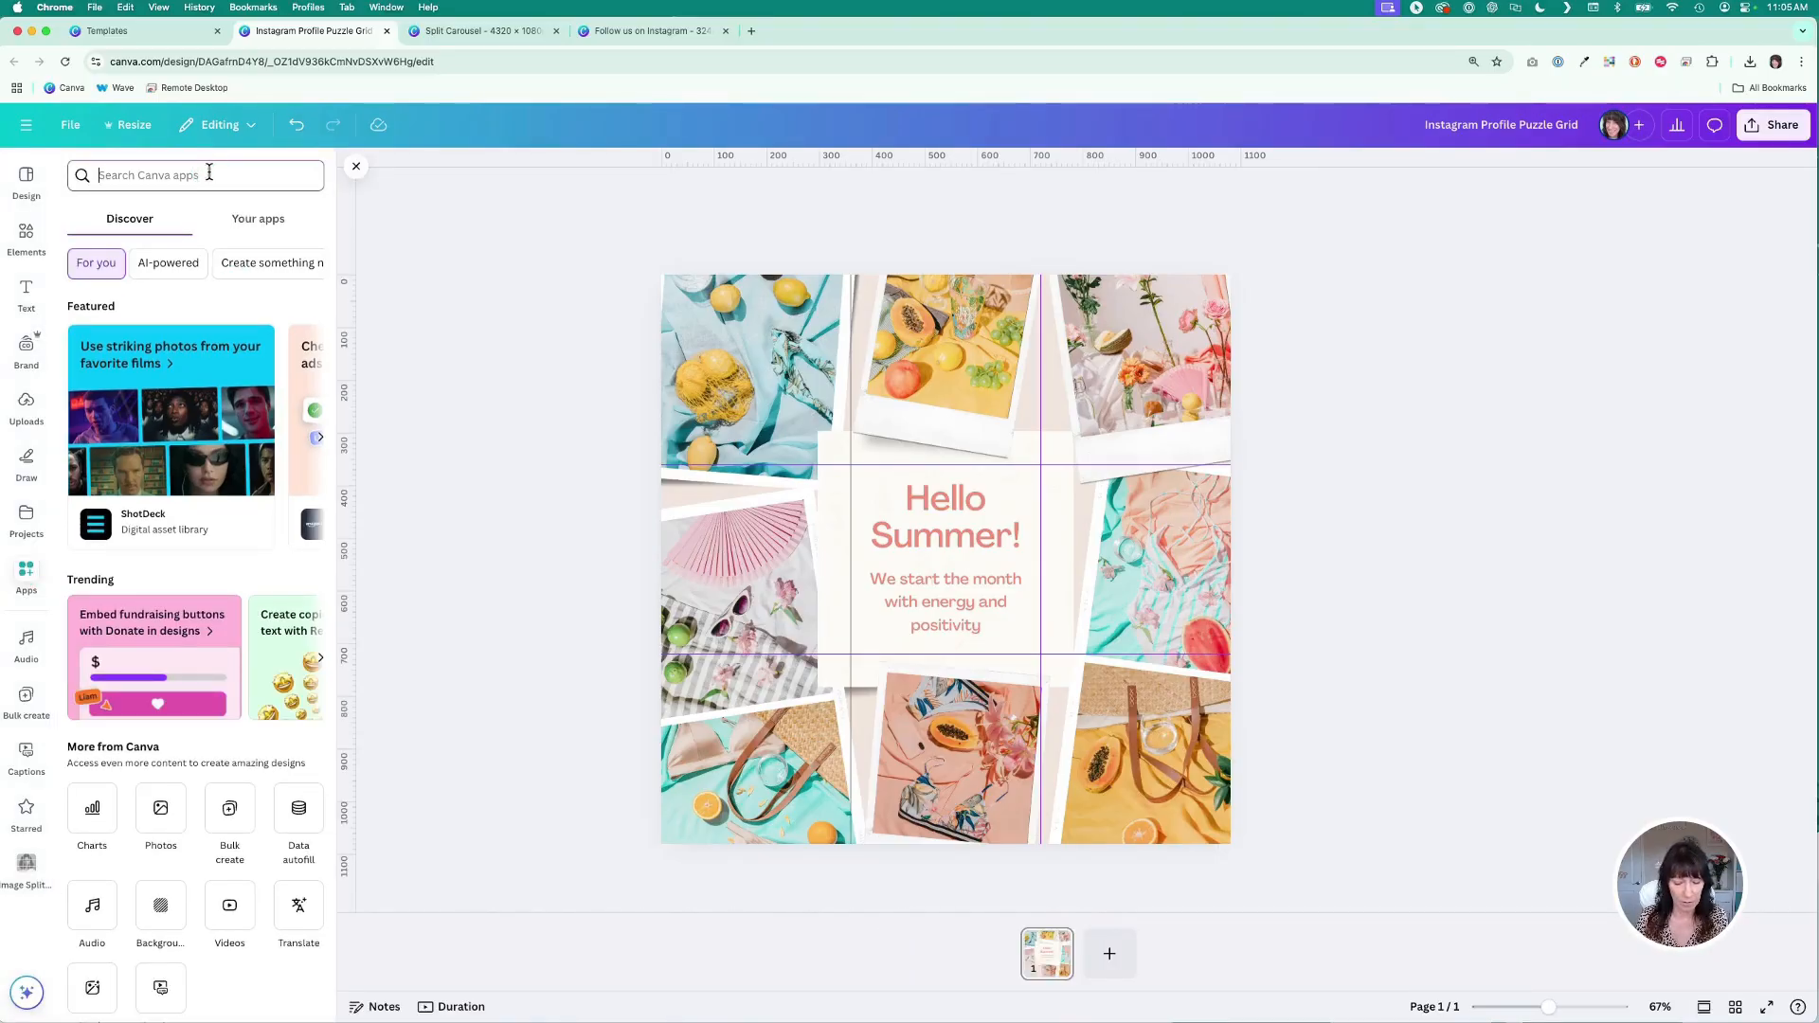
pyautogui.write('split')
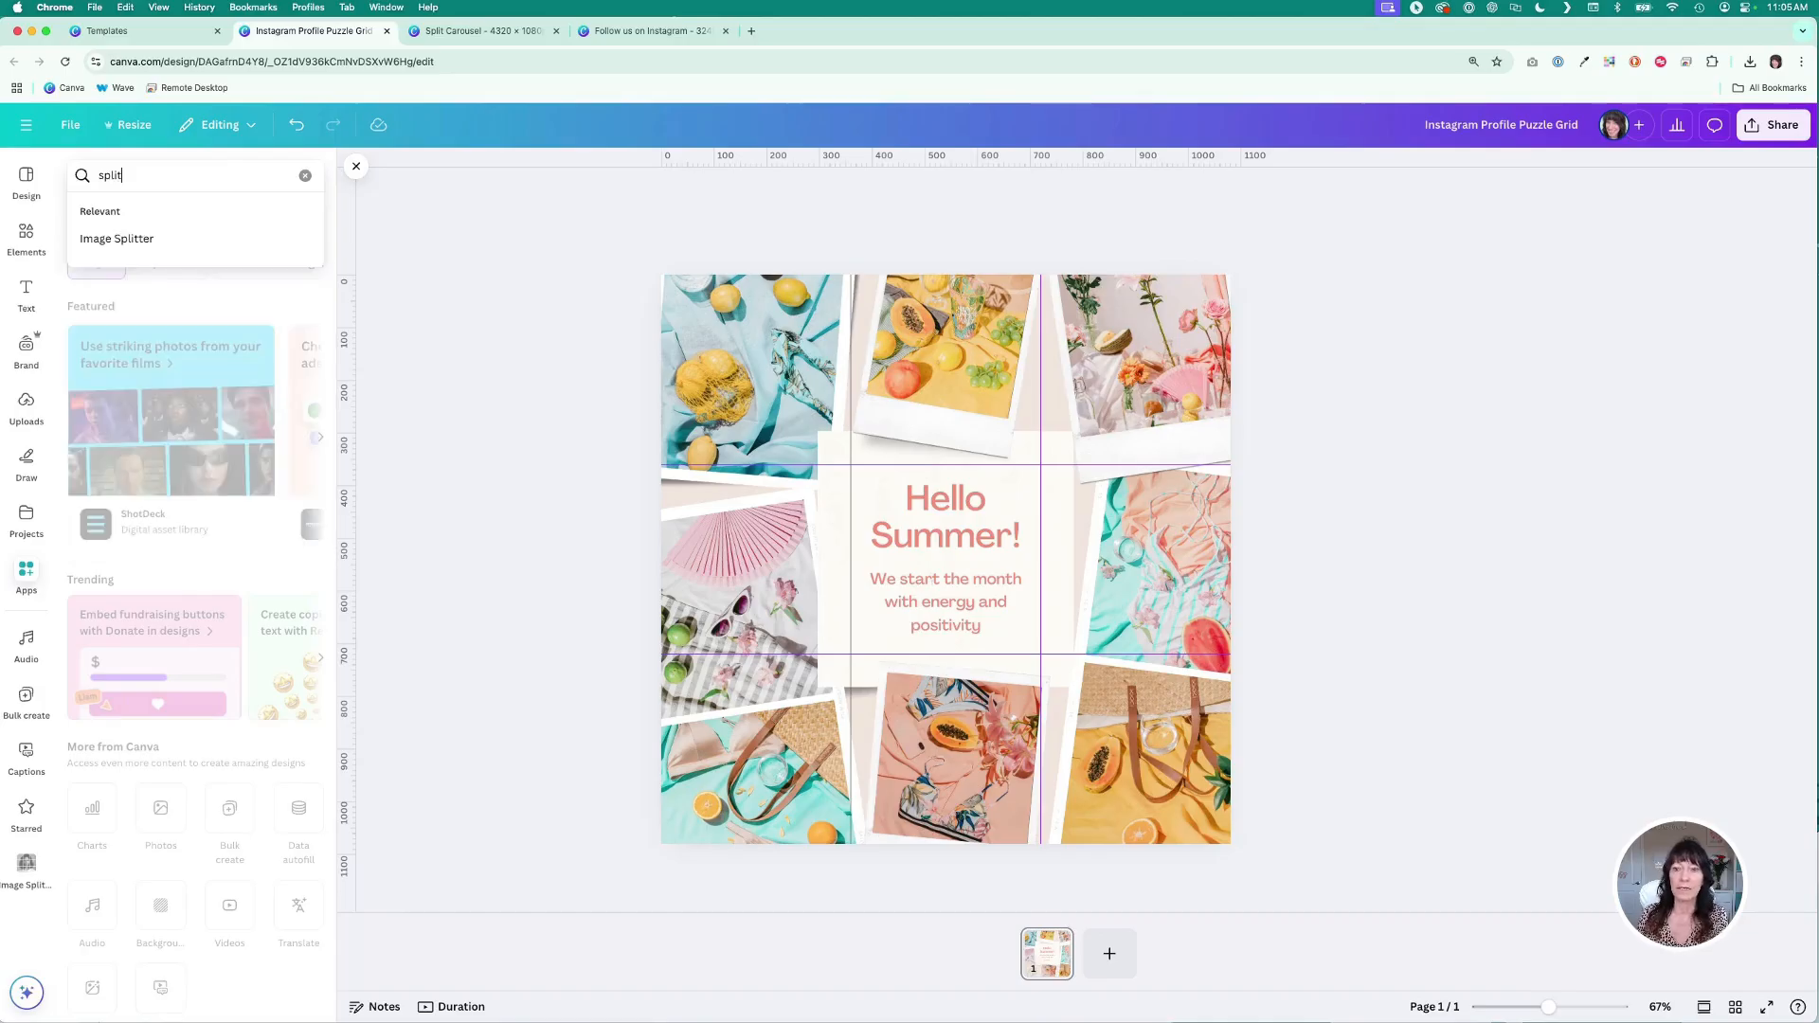
pyautogui.click(173, 217)
pyautogui.click(128, 239)
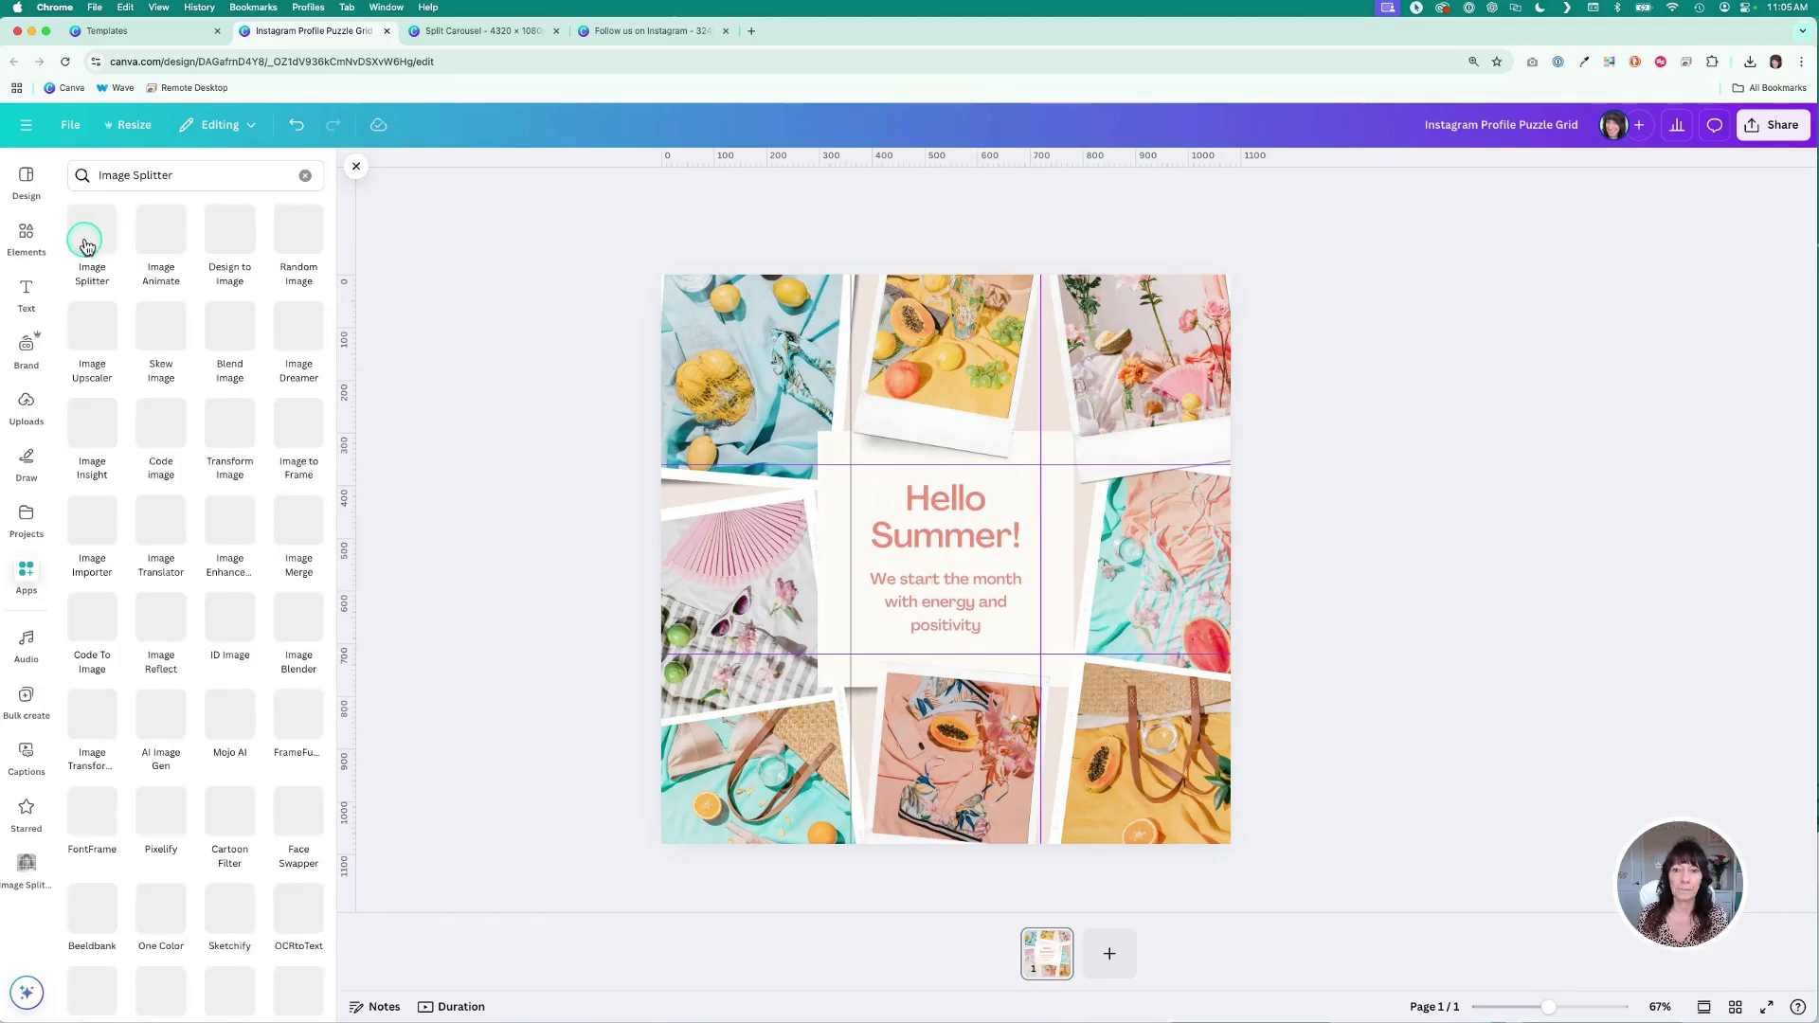
pyautogui.click(86, 246)
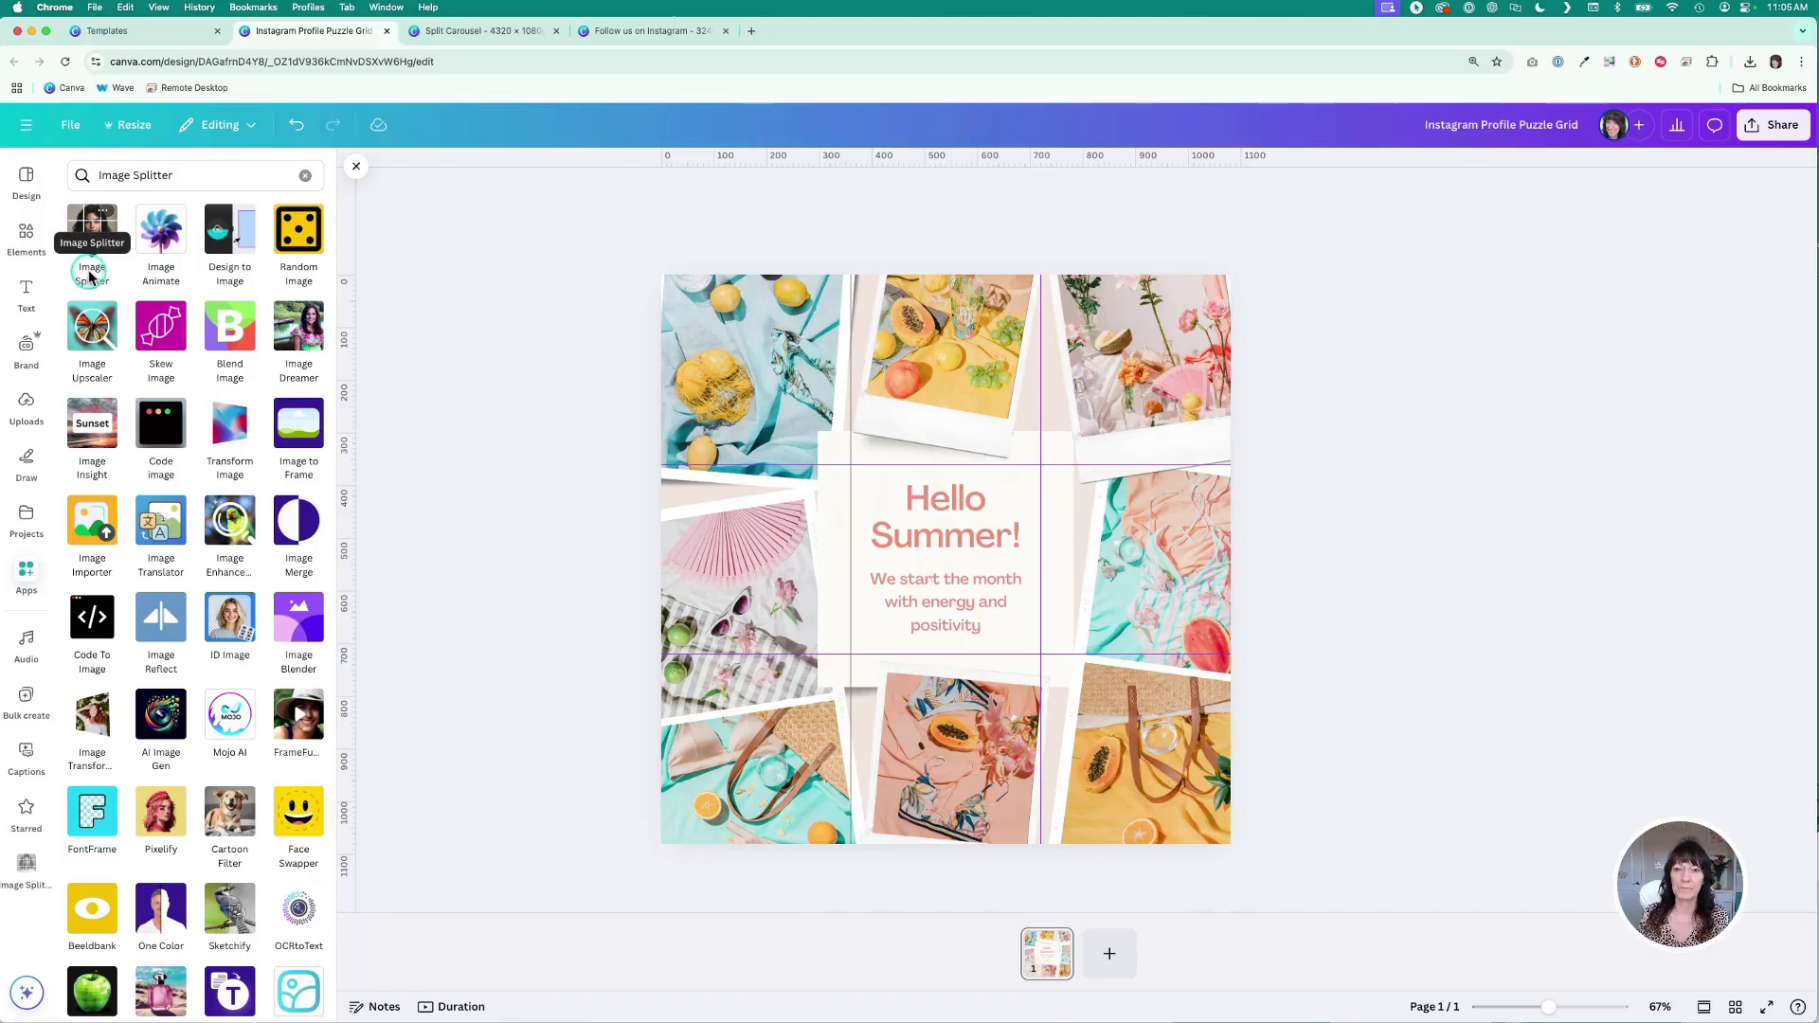
pyautogui.click(90, 274)
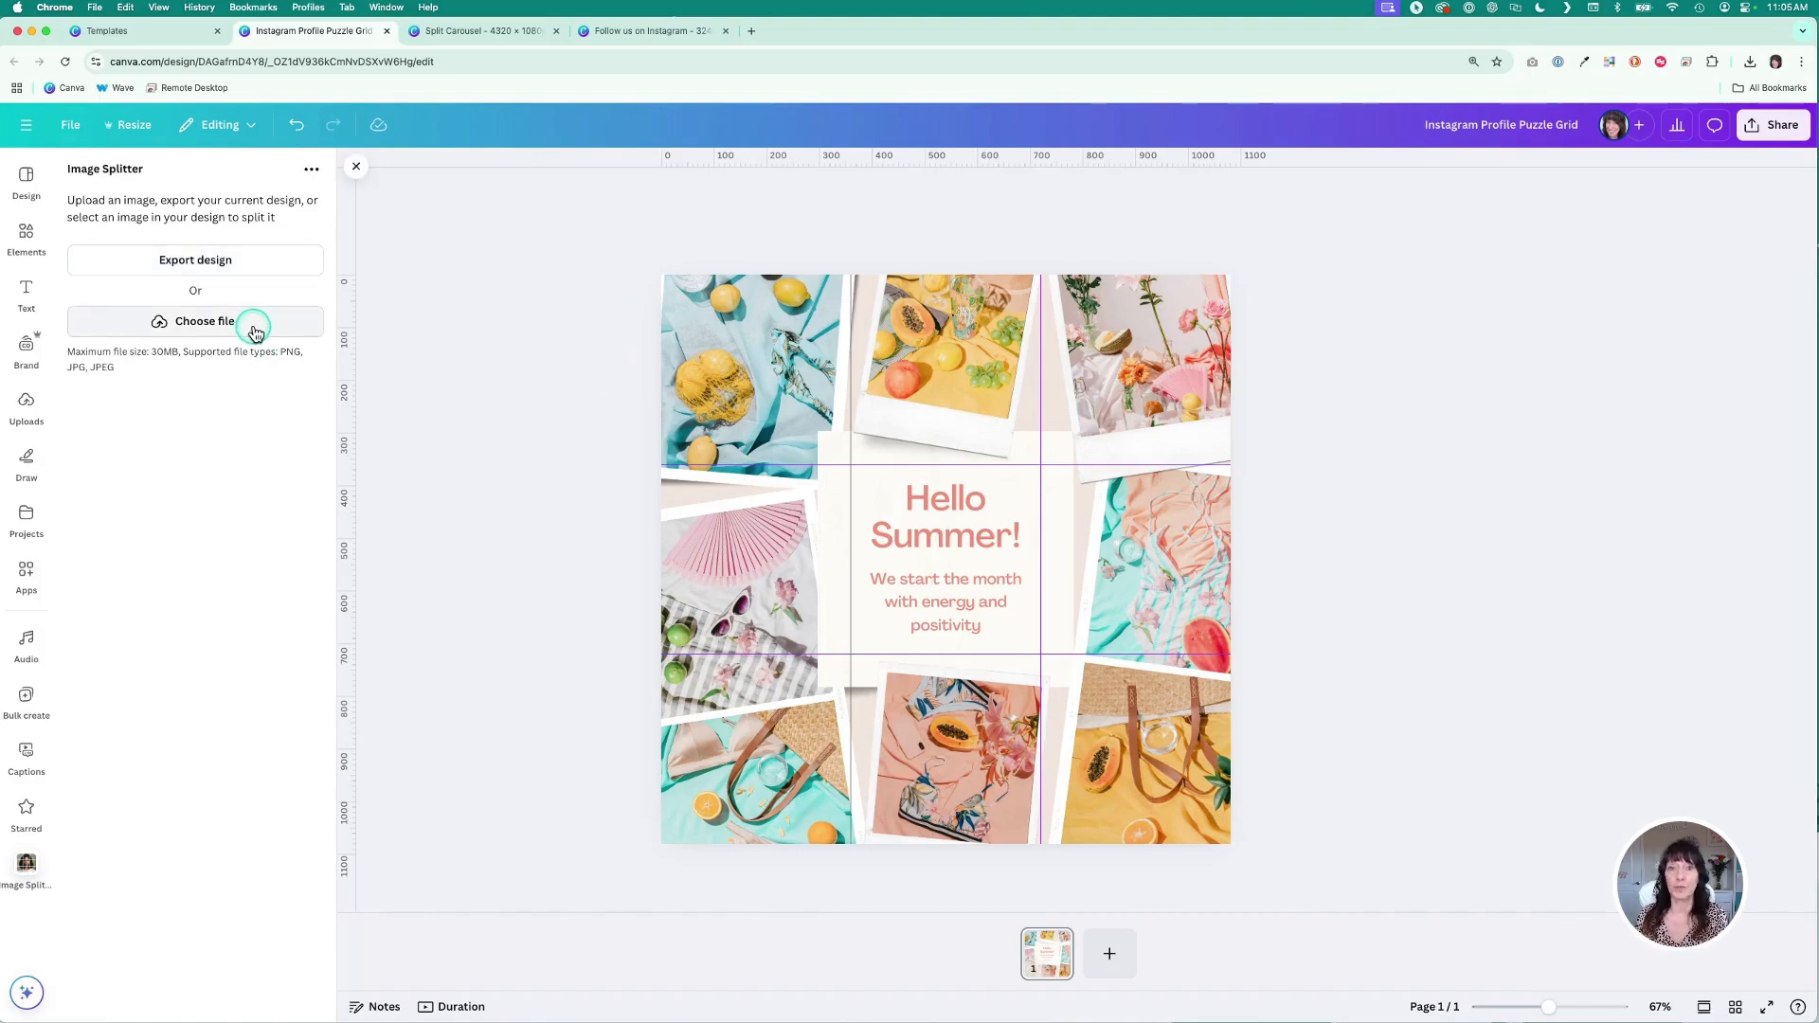
# - Export the current design into Image Splitter as a PNG and set 3 rows and 3 columns
pyautogui.click(263, 268)
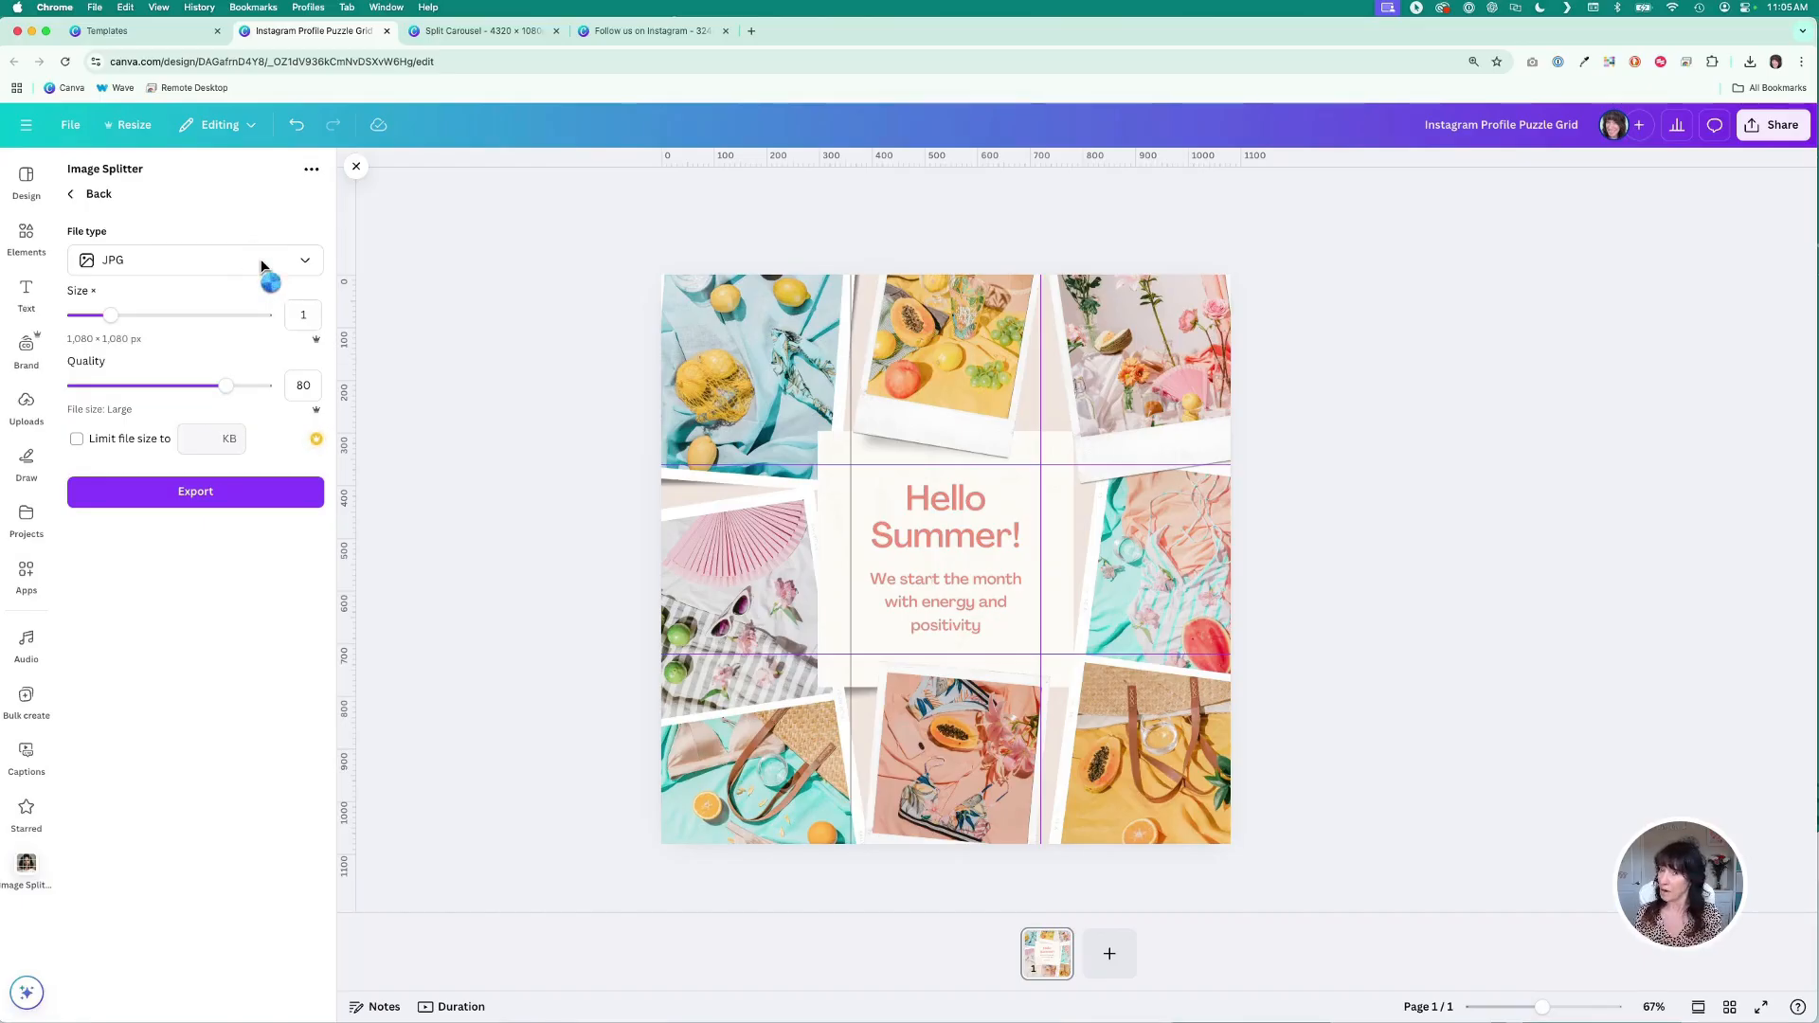
pyautogui.click(254, 266)
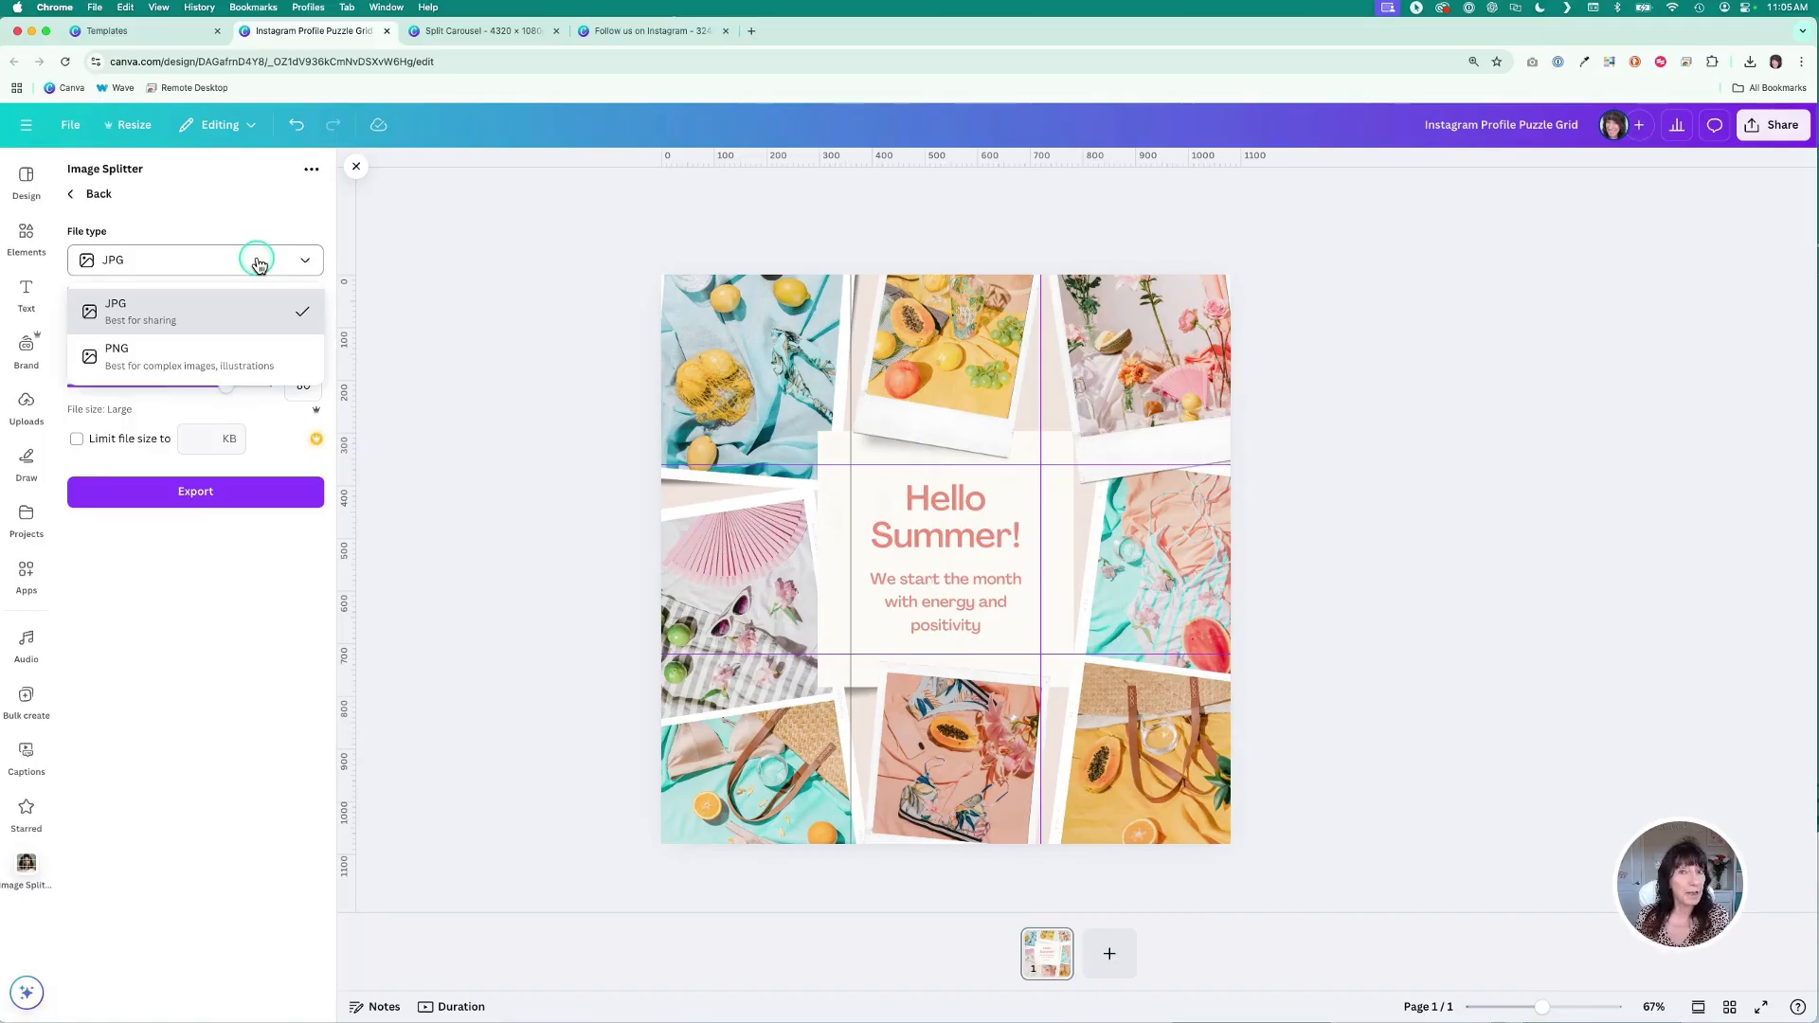
pyautogui.click(231, 361)
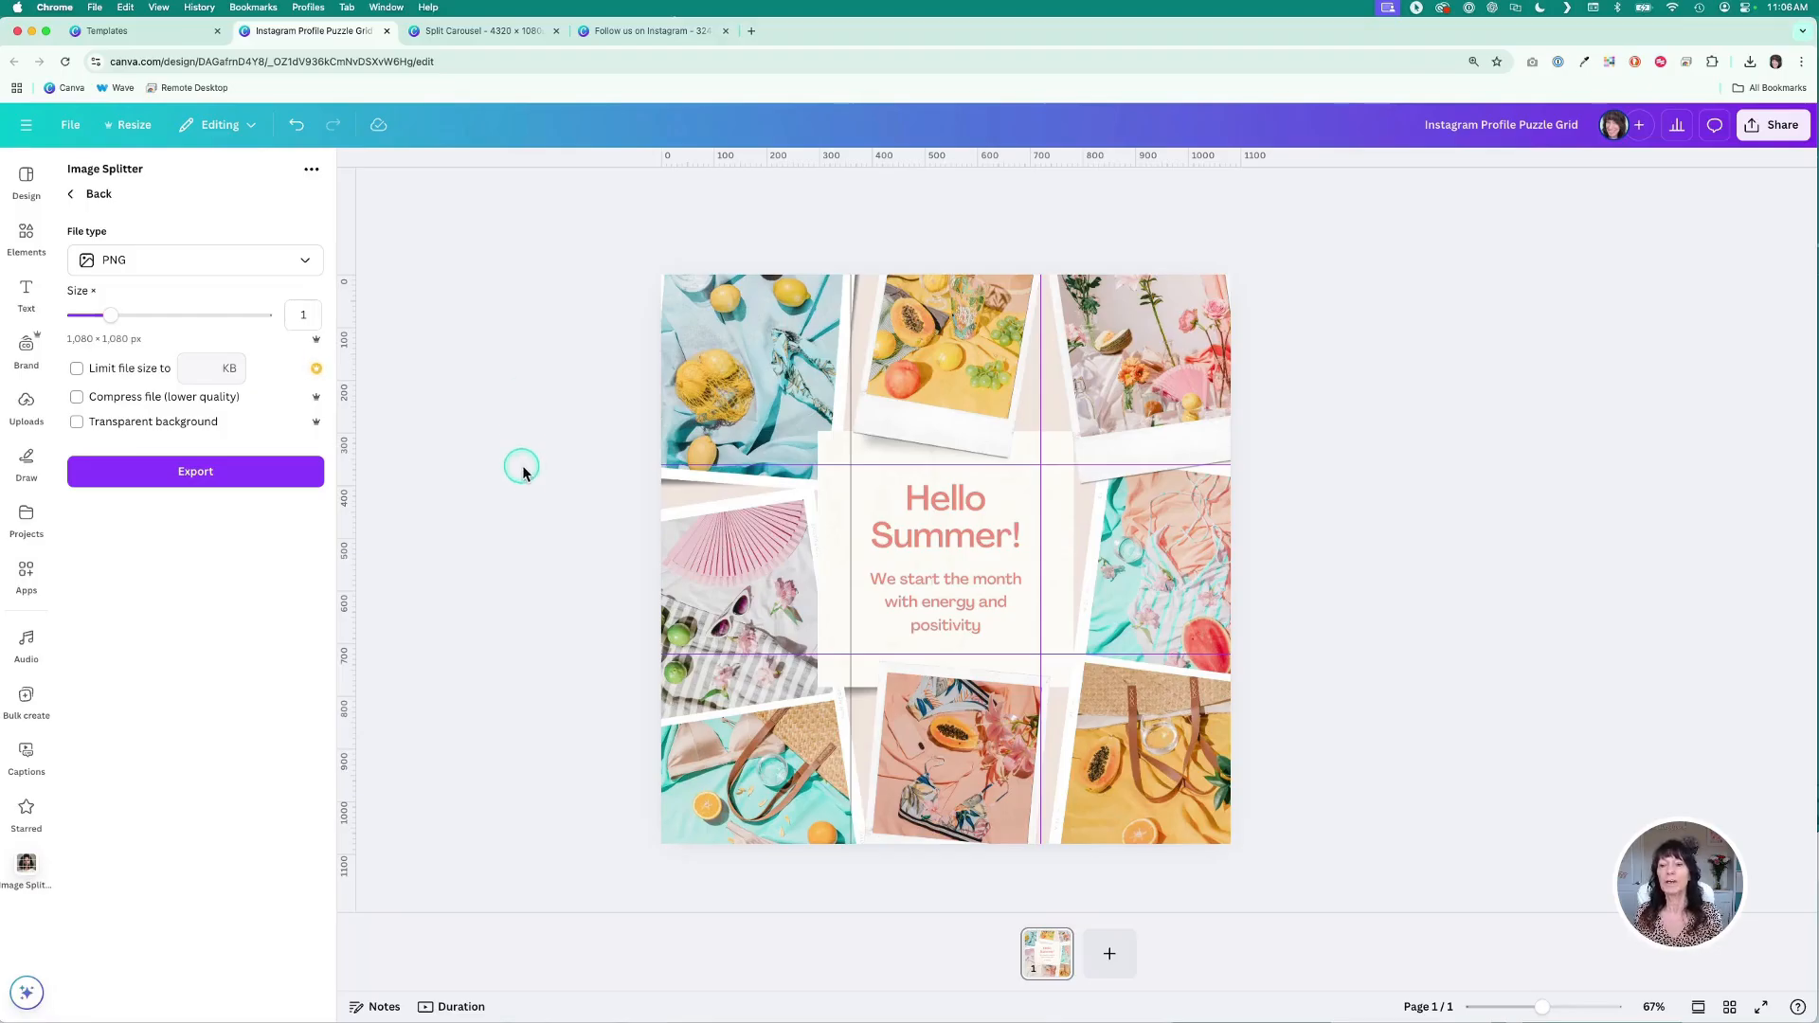
pyautogui.click(243, 479)
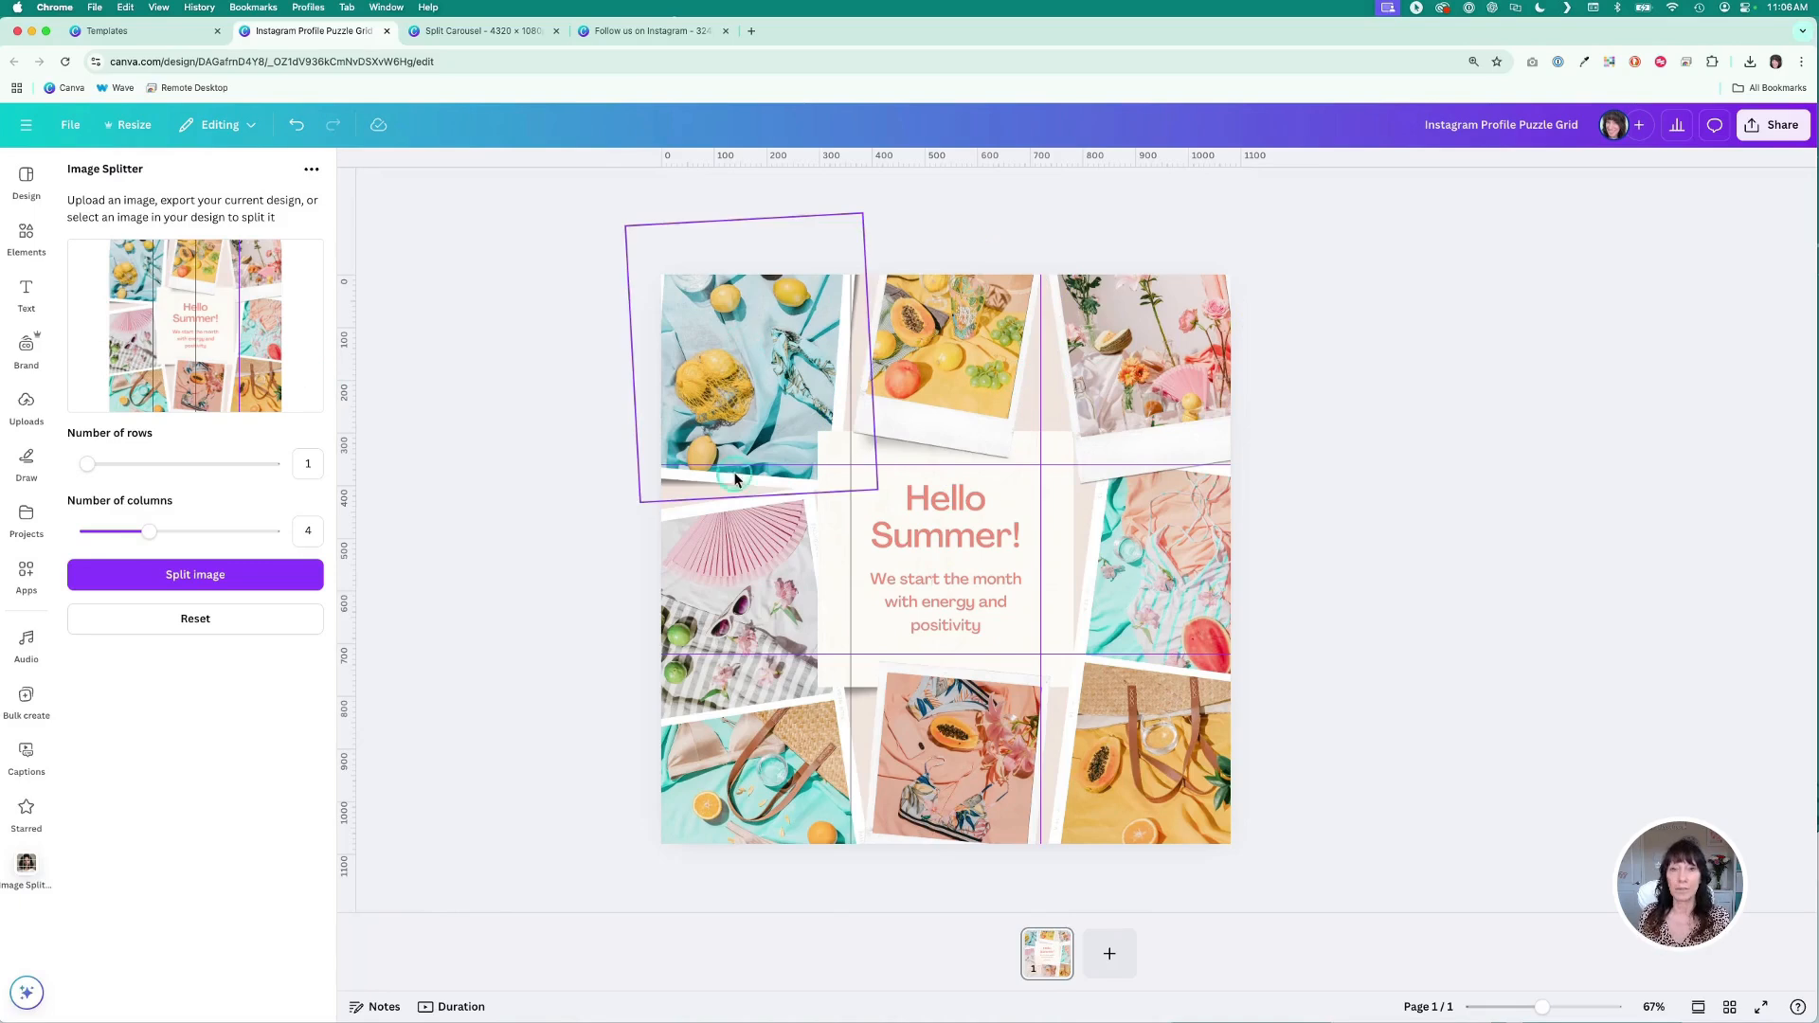
pyautogui.moveTo(112, 486)
pyautogui.mouseDown()
pyautogui.moveTo(89, 467)
pyautogui.moveTo(129, 470)
pyautogui.mouseUp()
pyautogui.moveTo(149, 532)
pyautogui.mouseDown()
pyautogui.moveTo(133, 529)
pyautogui.moveTo(345, 548)
pyautogui.moveTo(132, 530)
pyautogui.mouseUp()
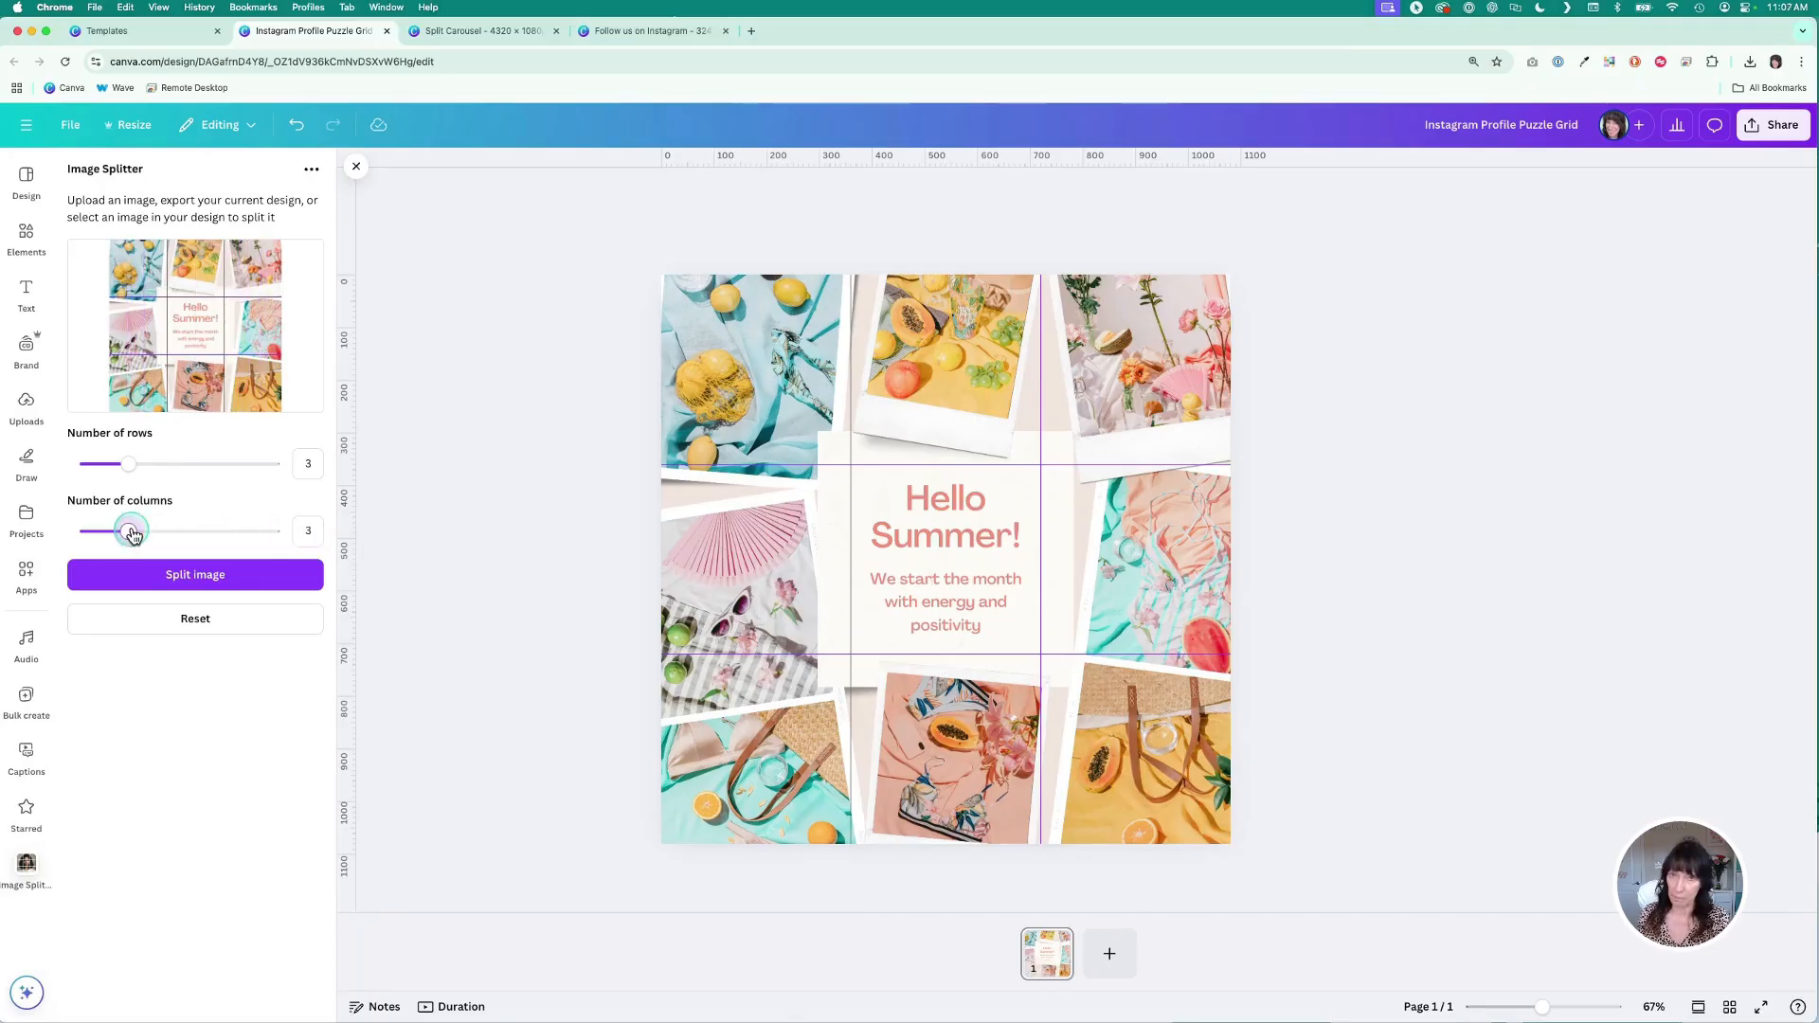
# - Split the exported design into nine tiles and add all of them to new pages
pyautogui.click(265, 580)
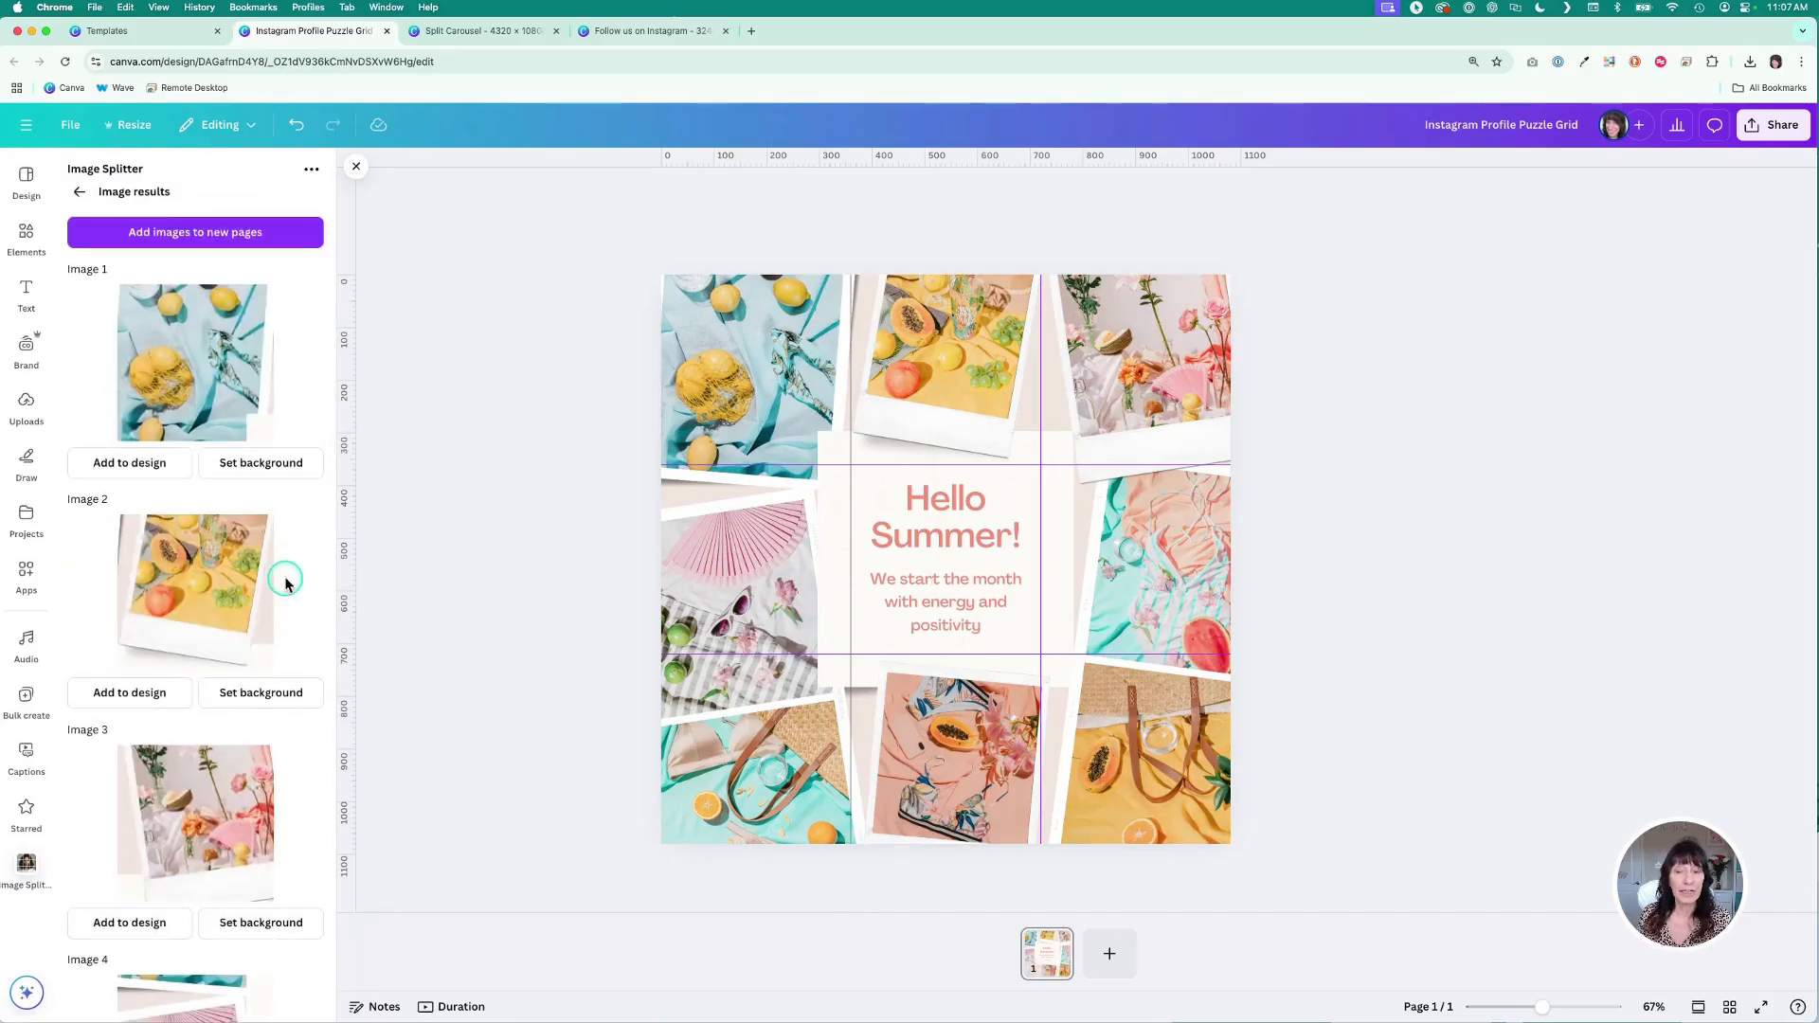
pyautogui.scroll(-10, 286, 583)
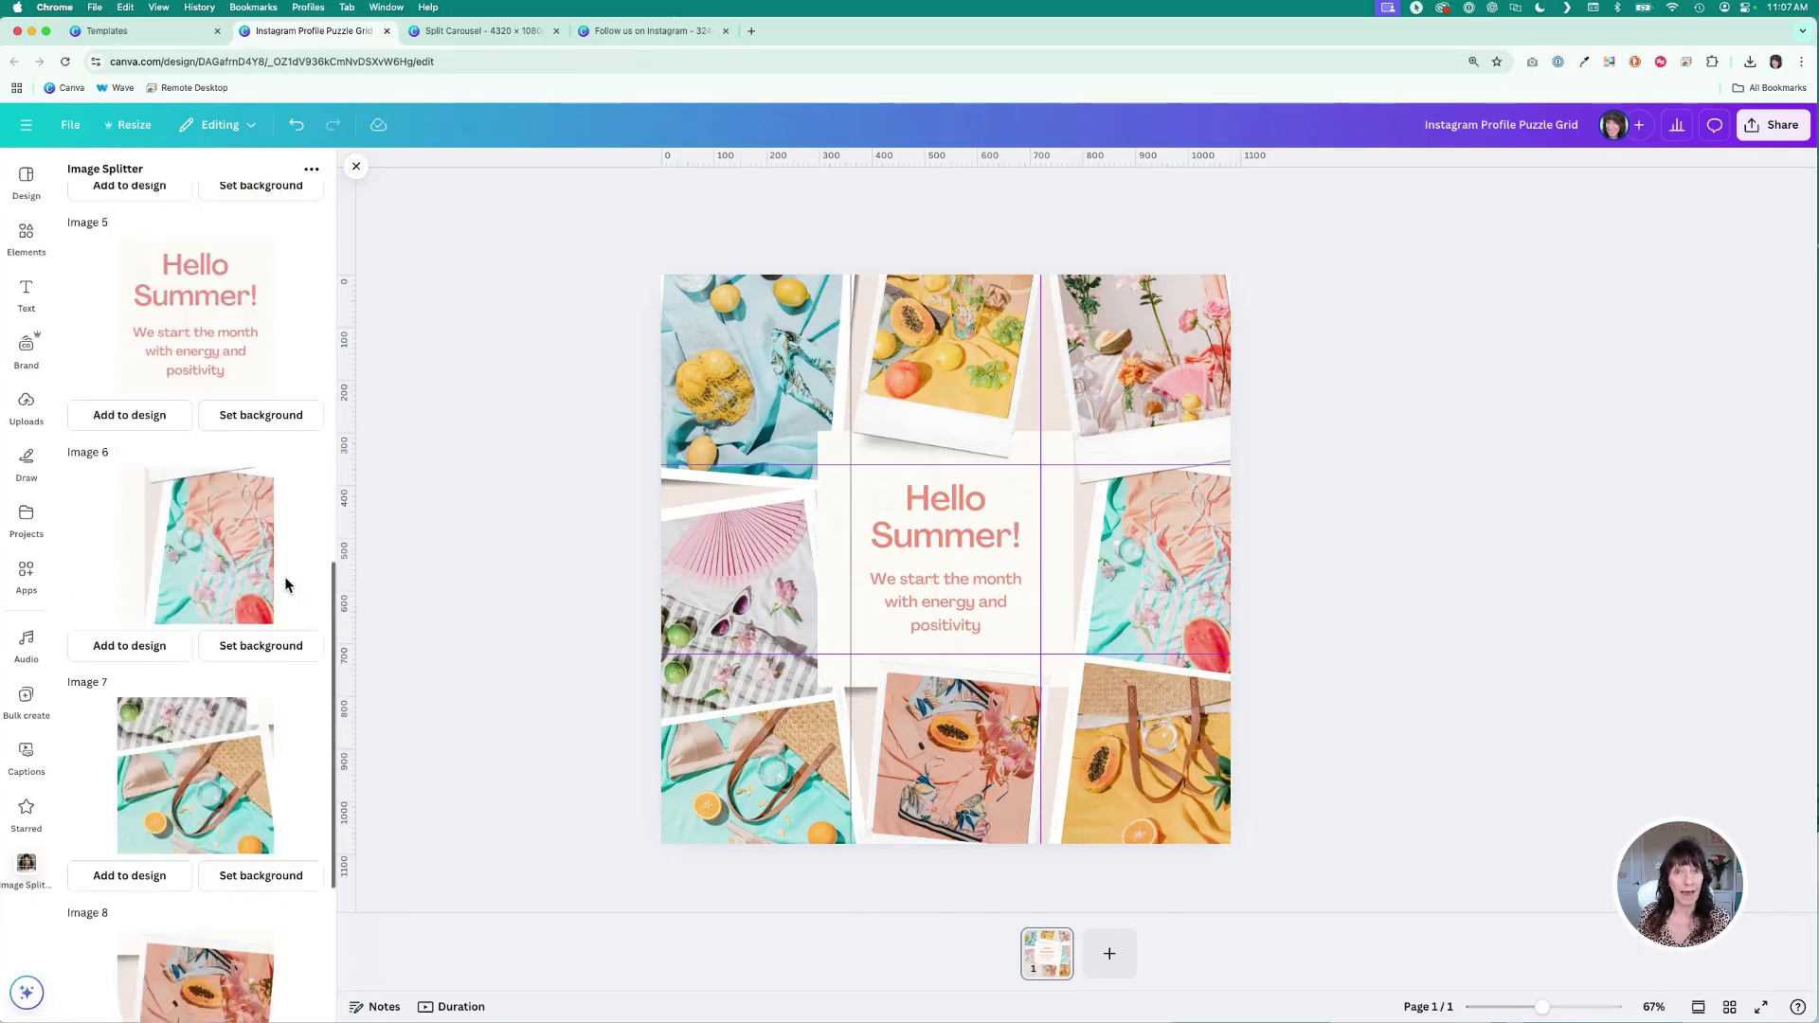
pyautogui.scroll(-3, 287, 584)
pyautogui.scroll(15, 286, 585)
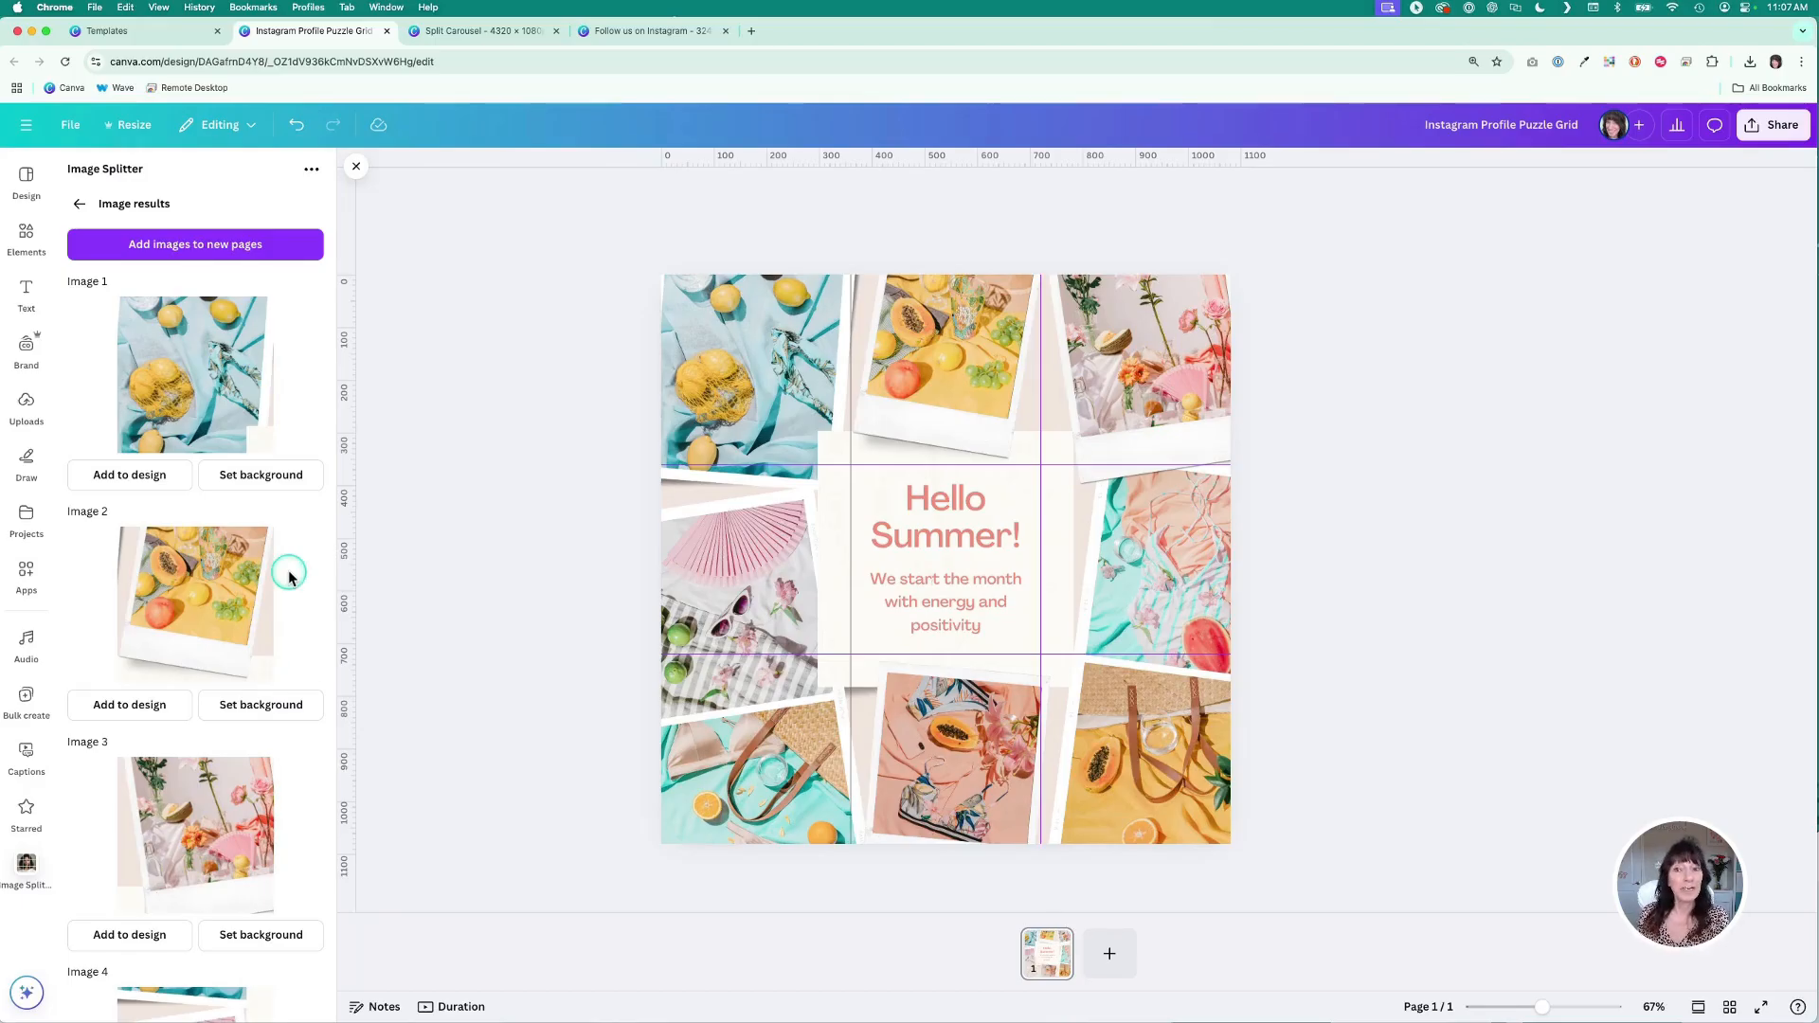
pyautogui.click(290, 252)
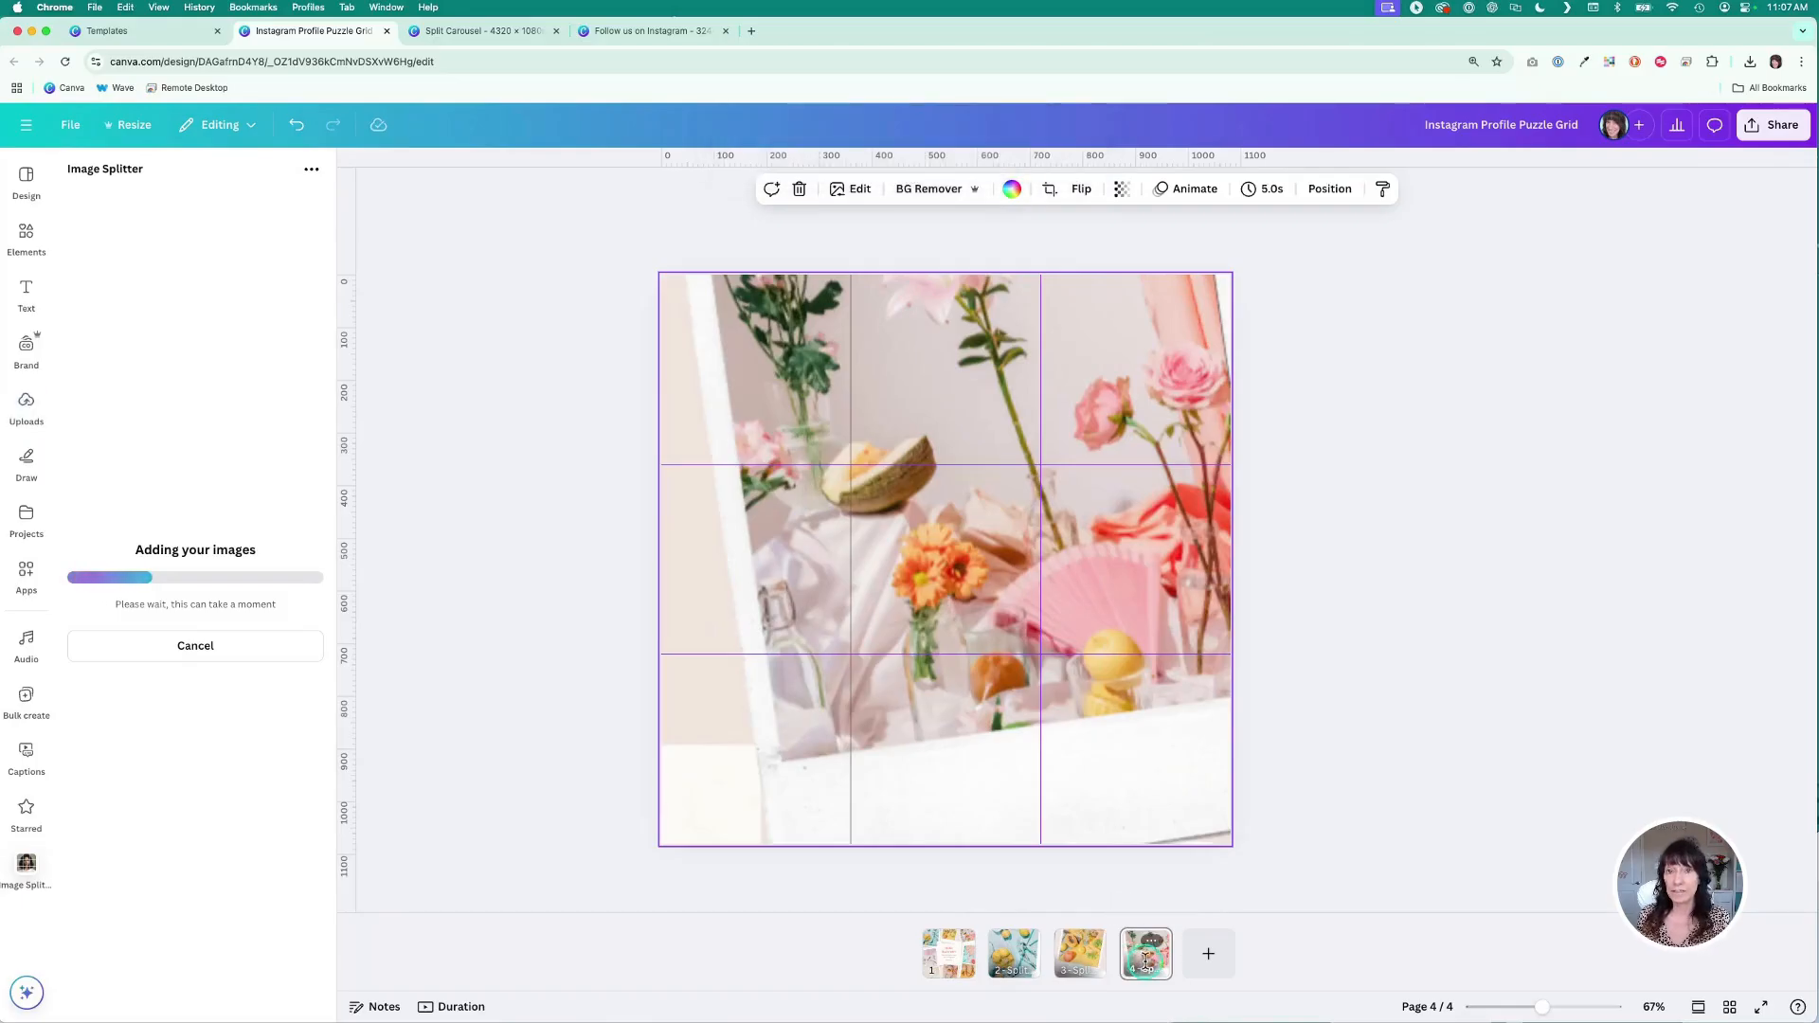
pyautogui.click(1074, 331)
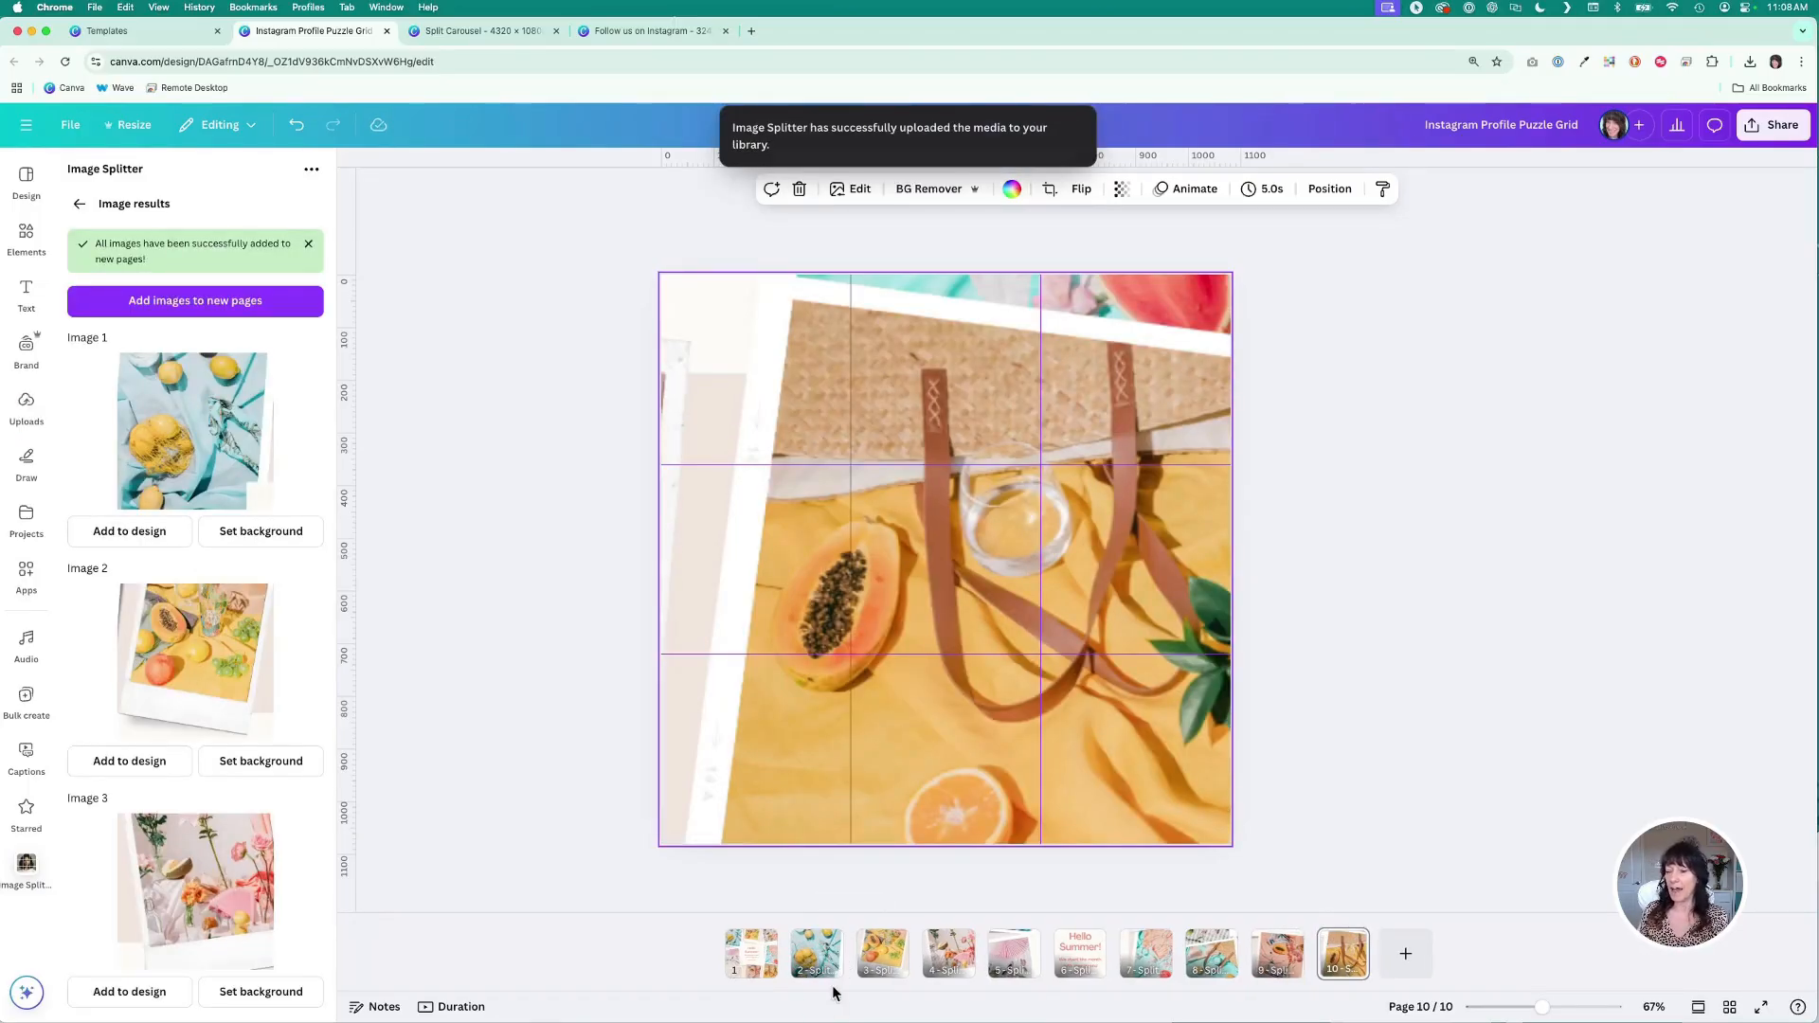
# - Switch to the grid view of all pages and back to the editor
pyautogui.click(730, 981)
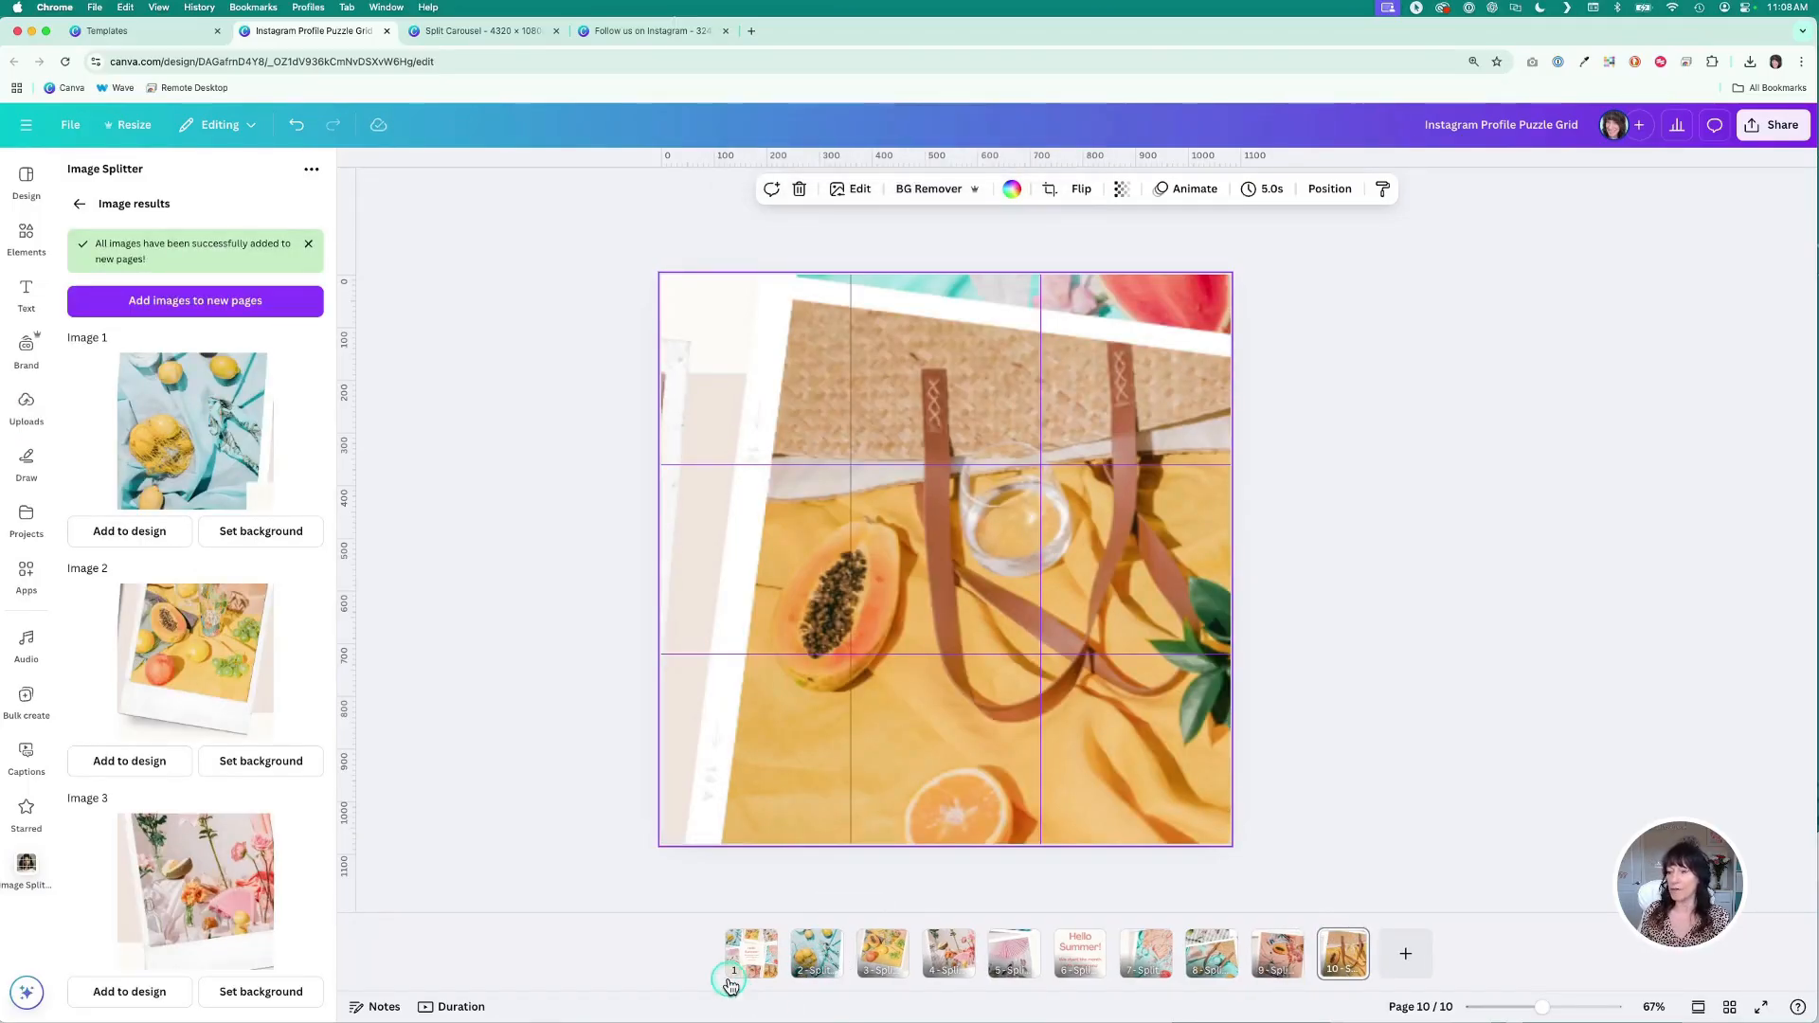
pyautogui.click(1732, 1008)
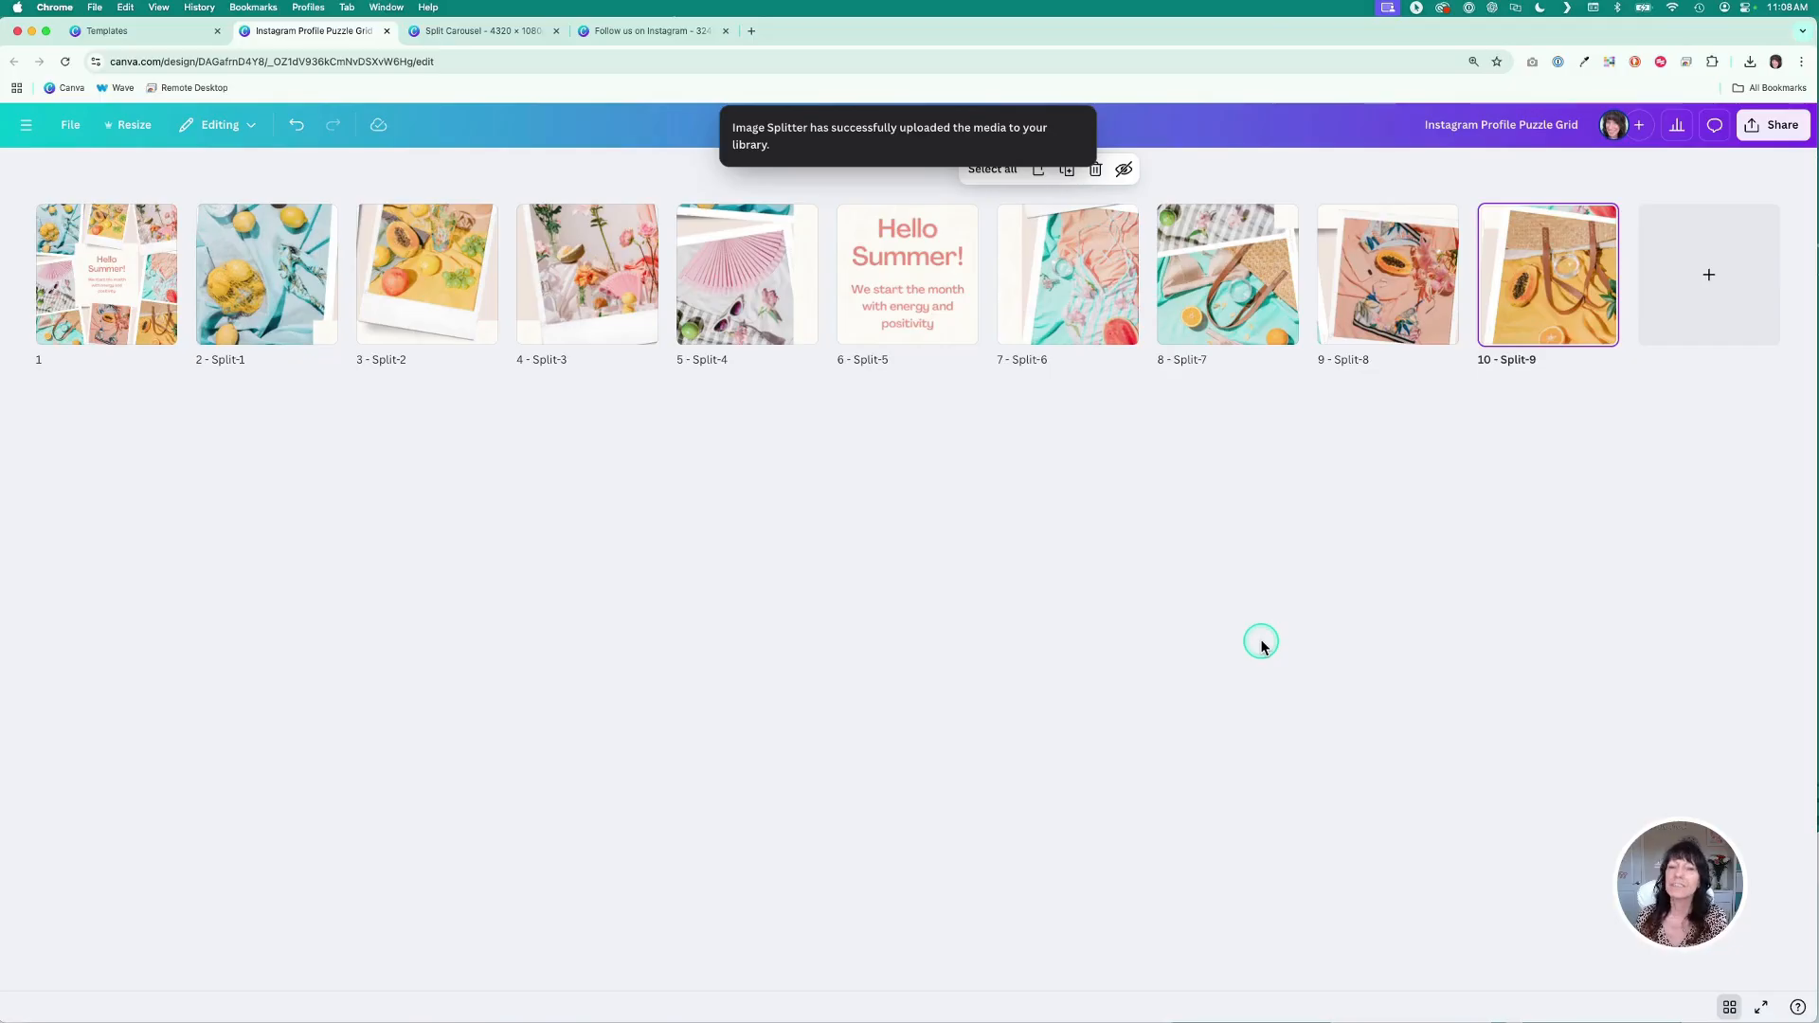
pyautogui.click(1730, 1007)
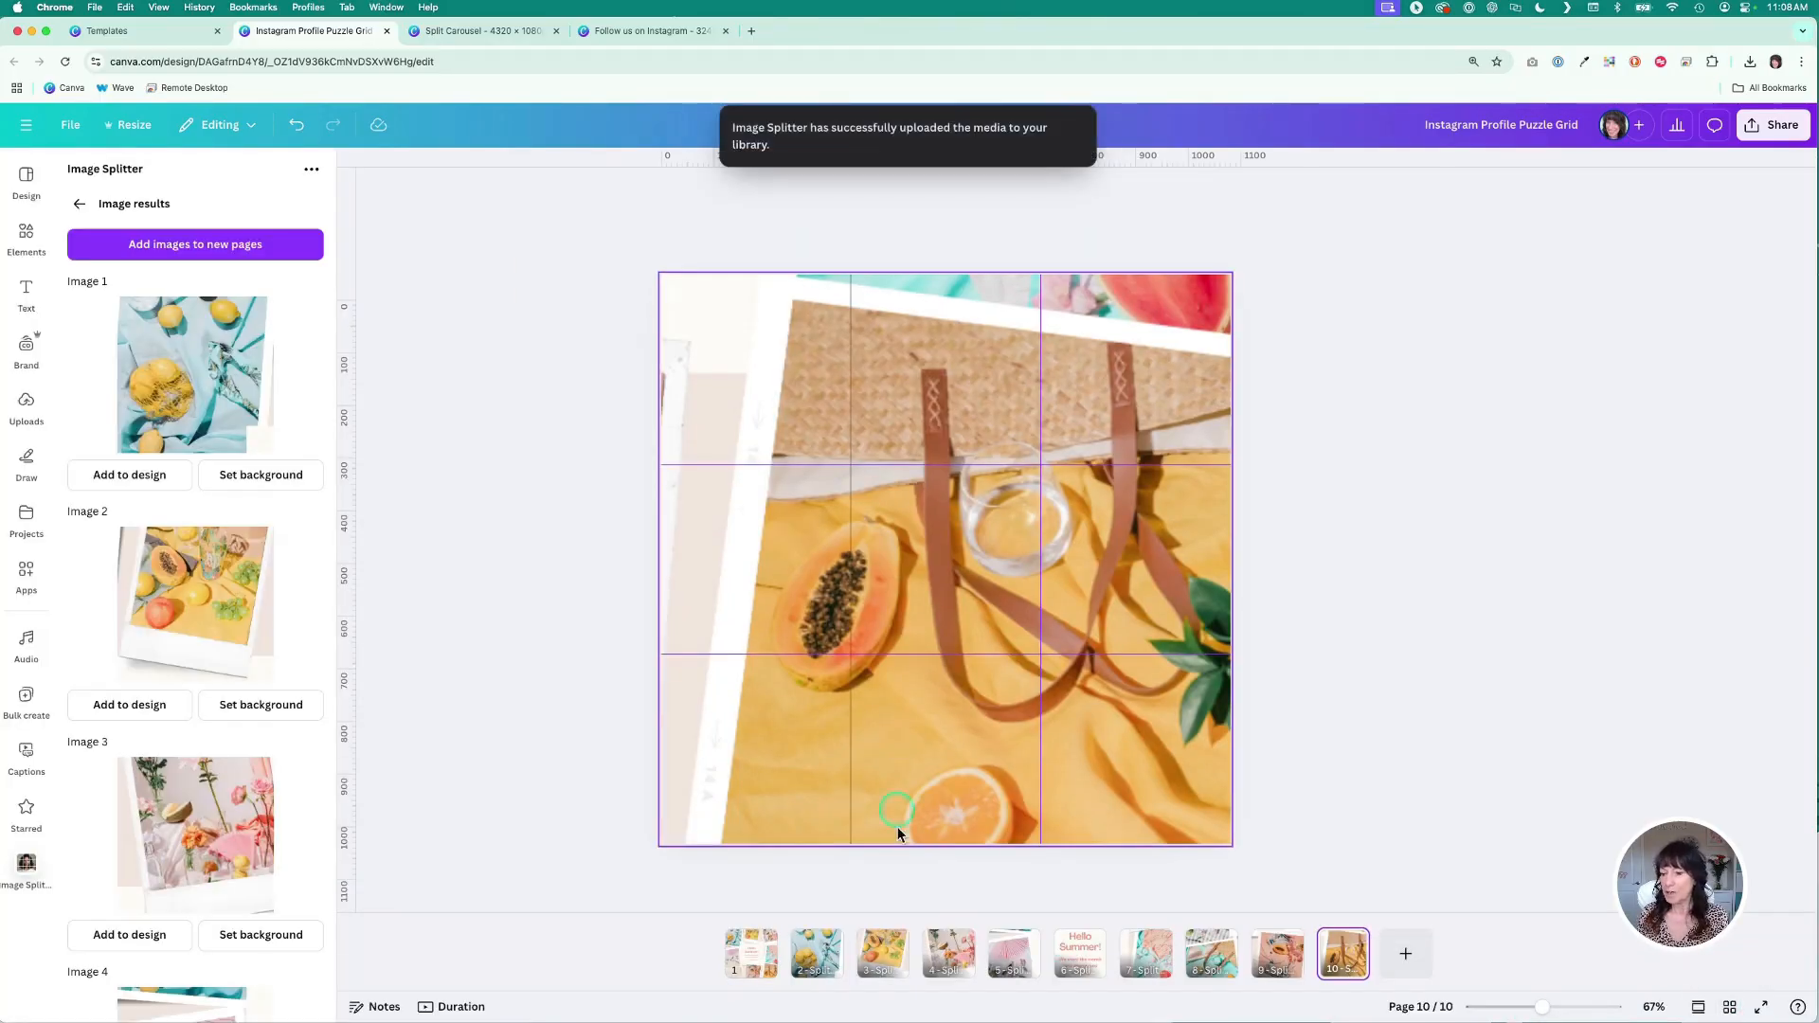
# - Open the first tile page and zoom in closely to inspect its image quality
pyautogui.click(817, 952)
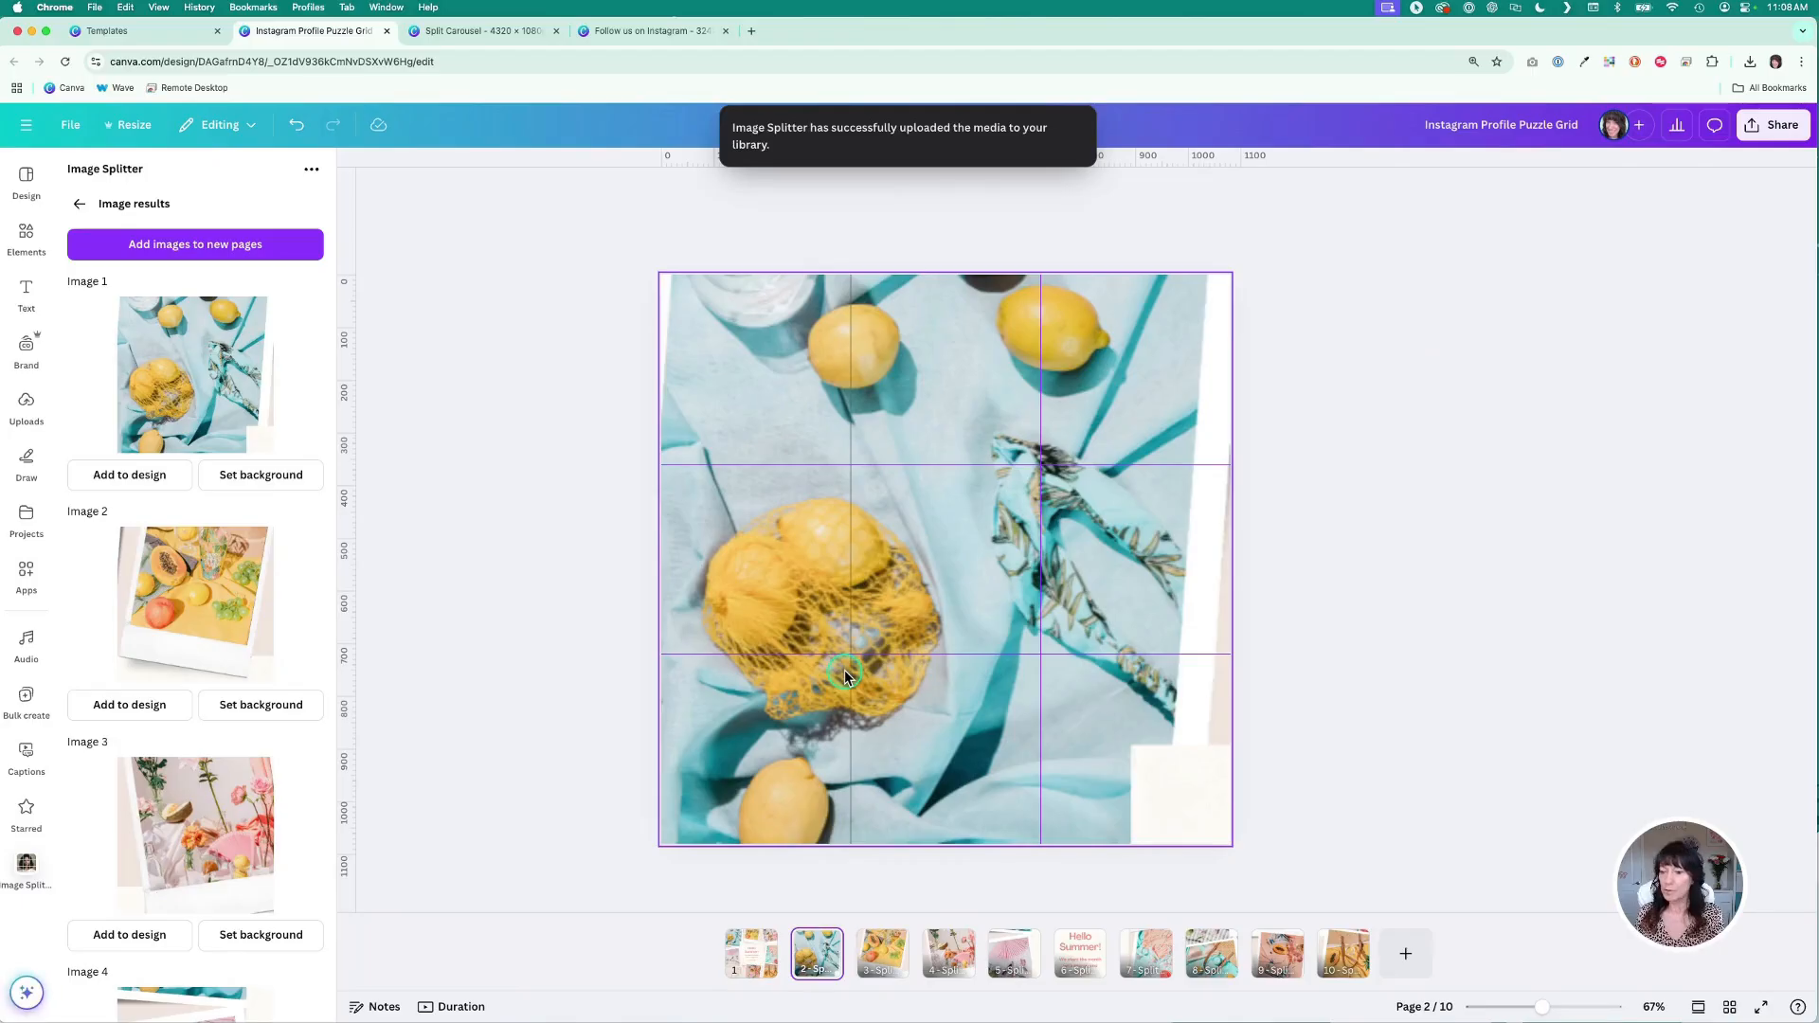
pyautogui.scroll(10, 837, 635)
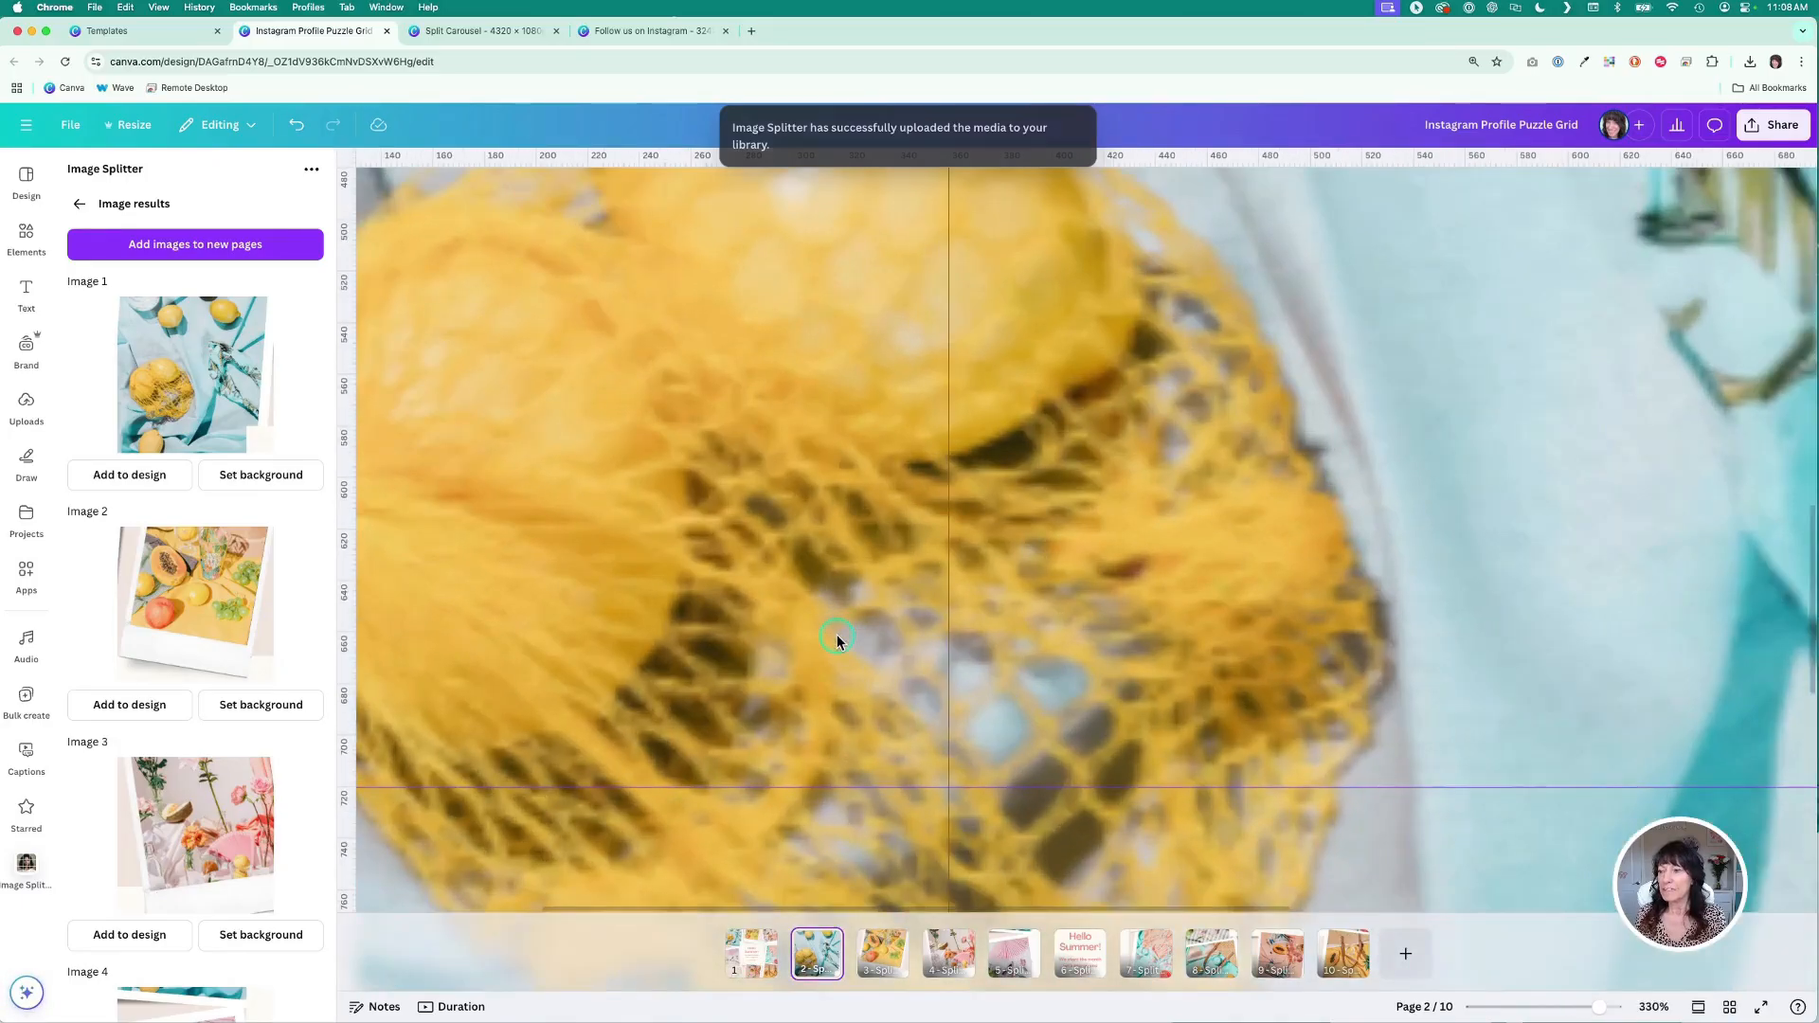
pyautogui.scroll(5, 837, 638)
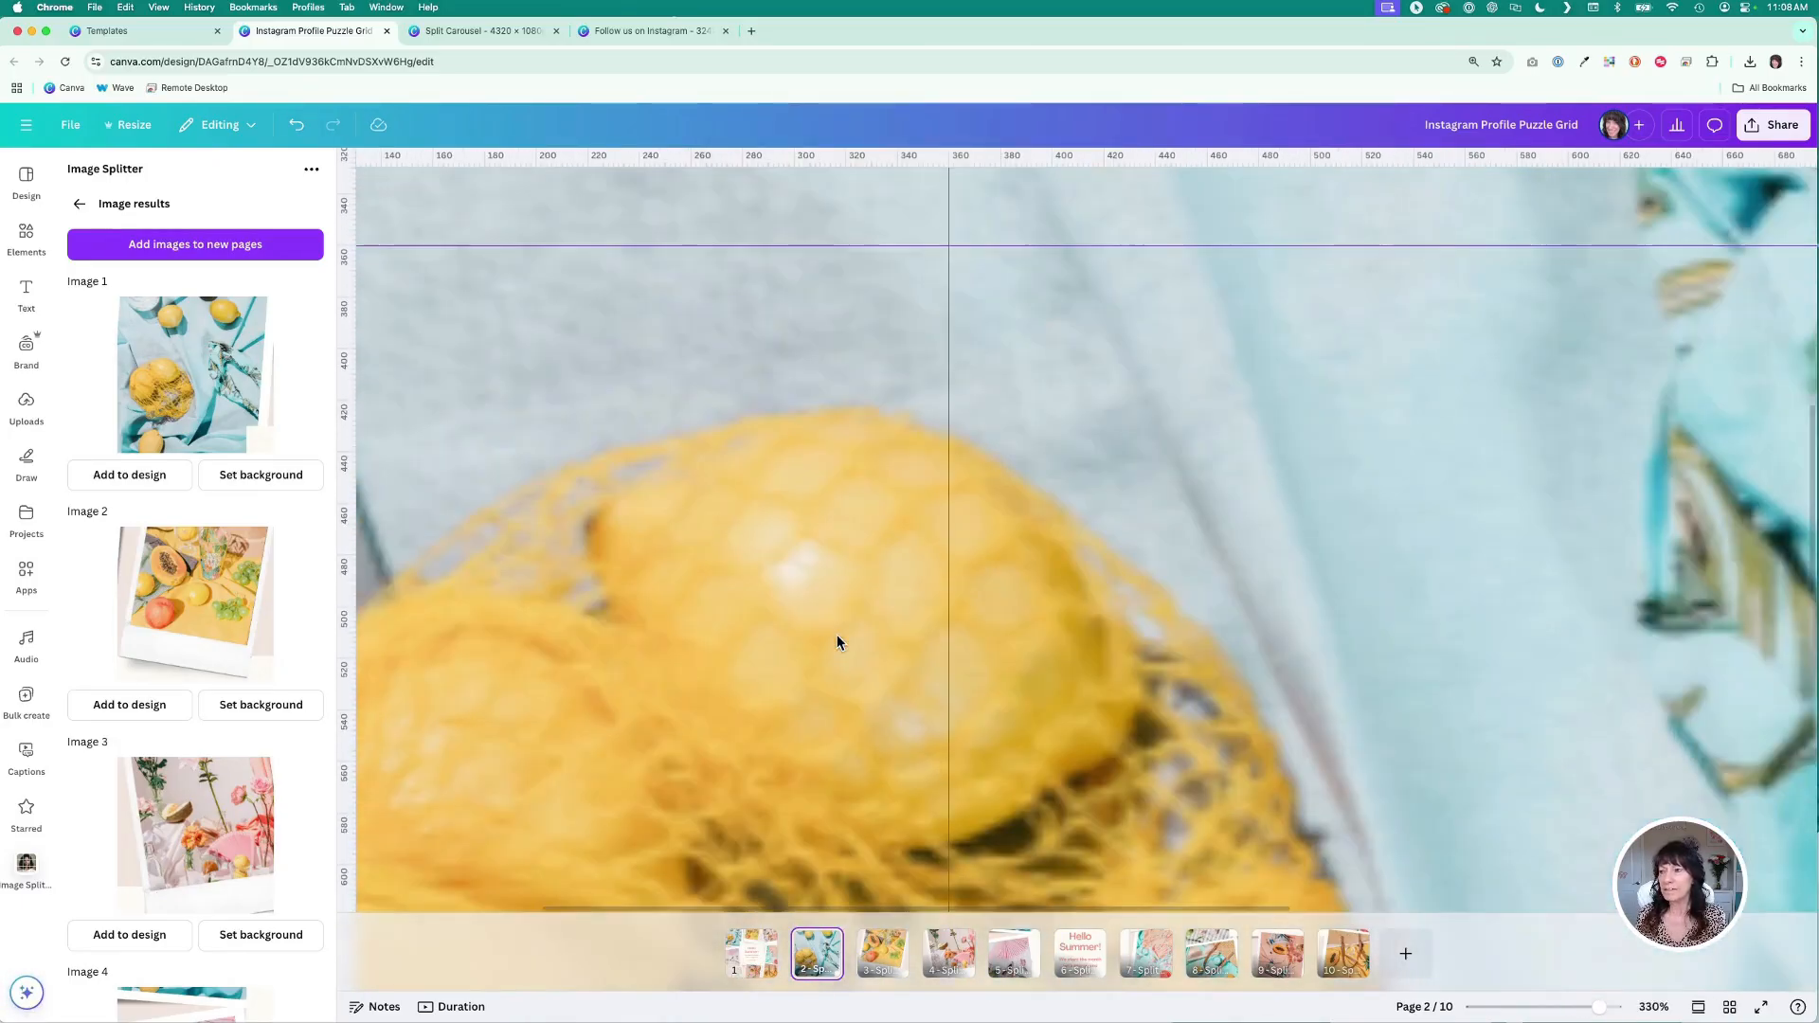
pyautogui.hscroll(10, 837, 634)
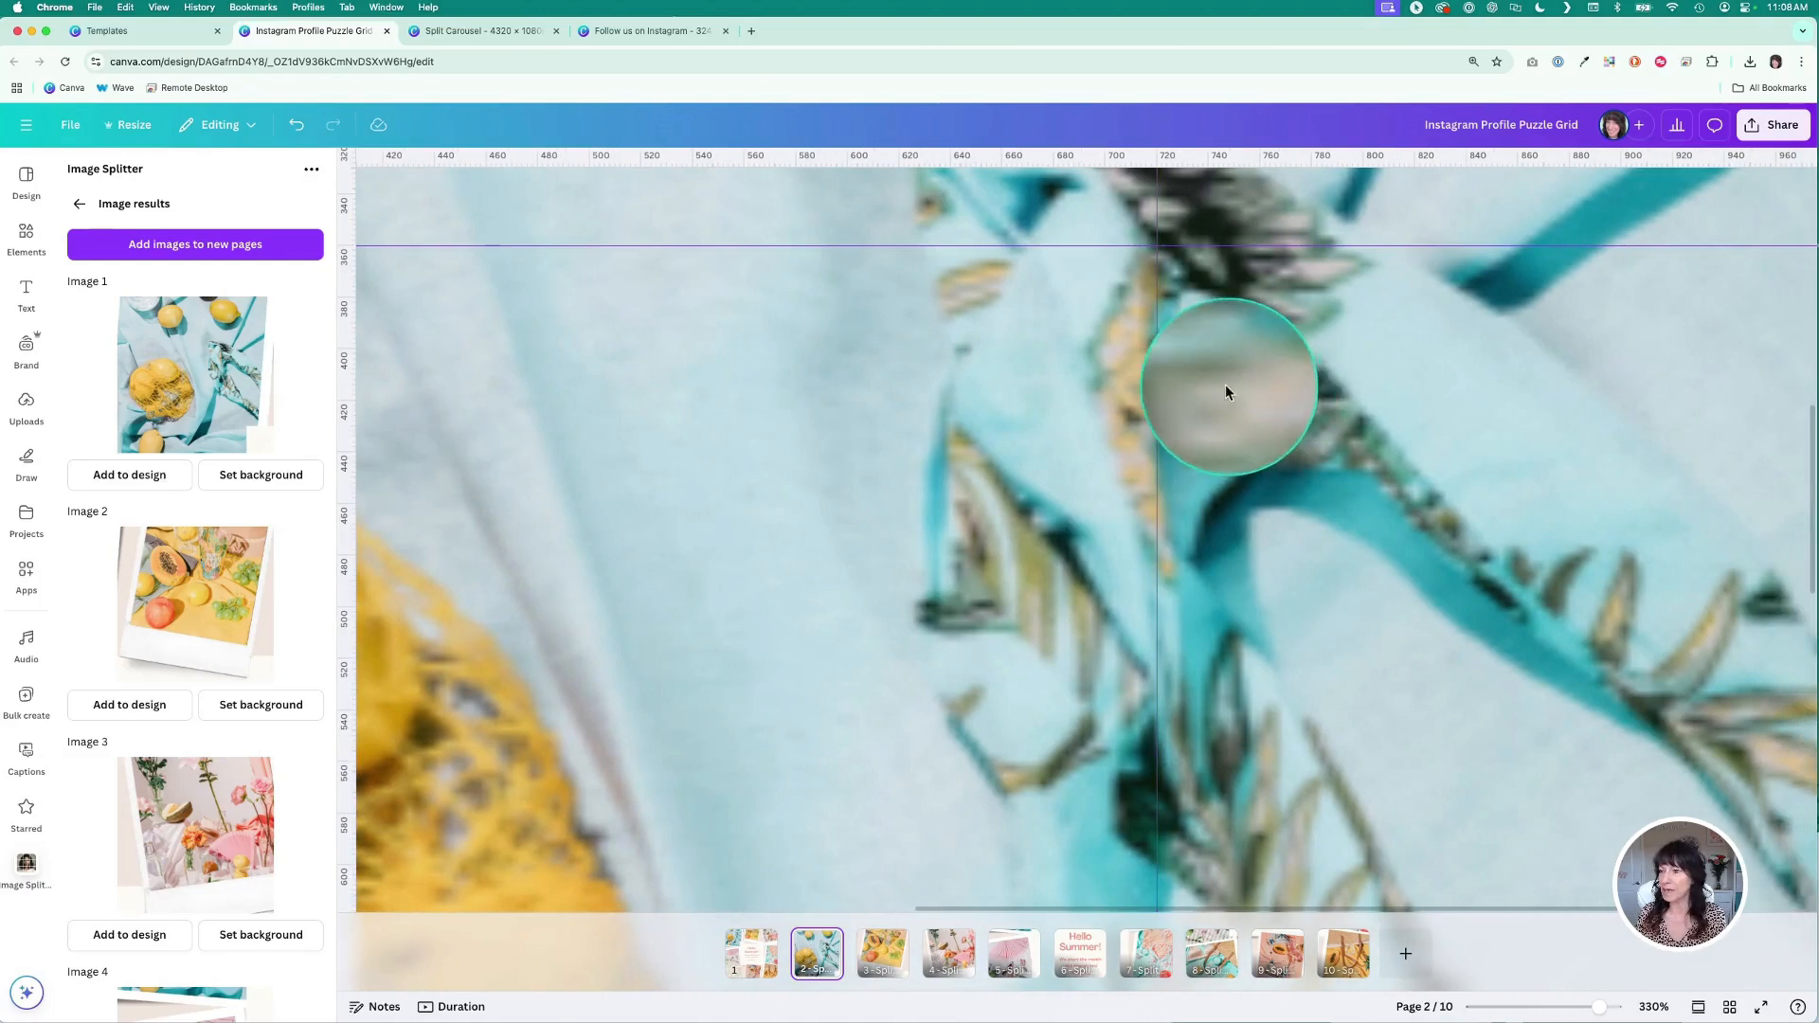
pyautogui.scroll(-10, 992, 543)
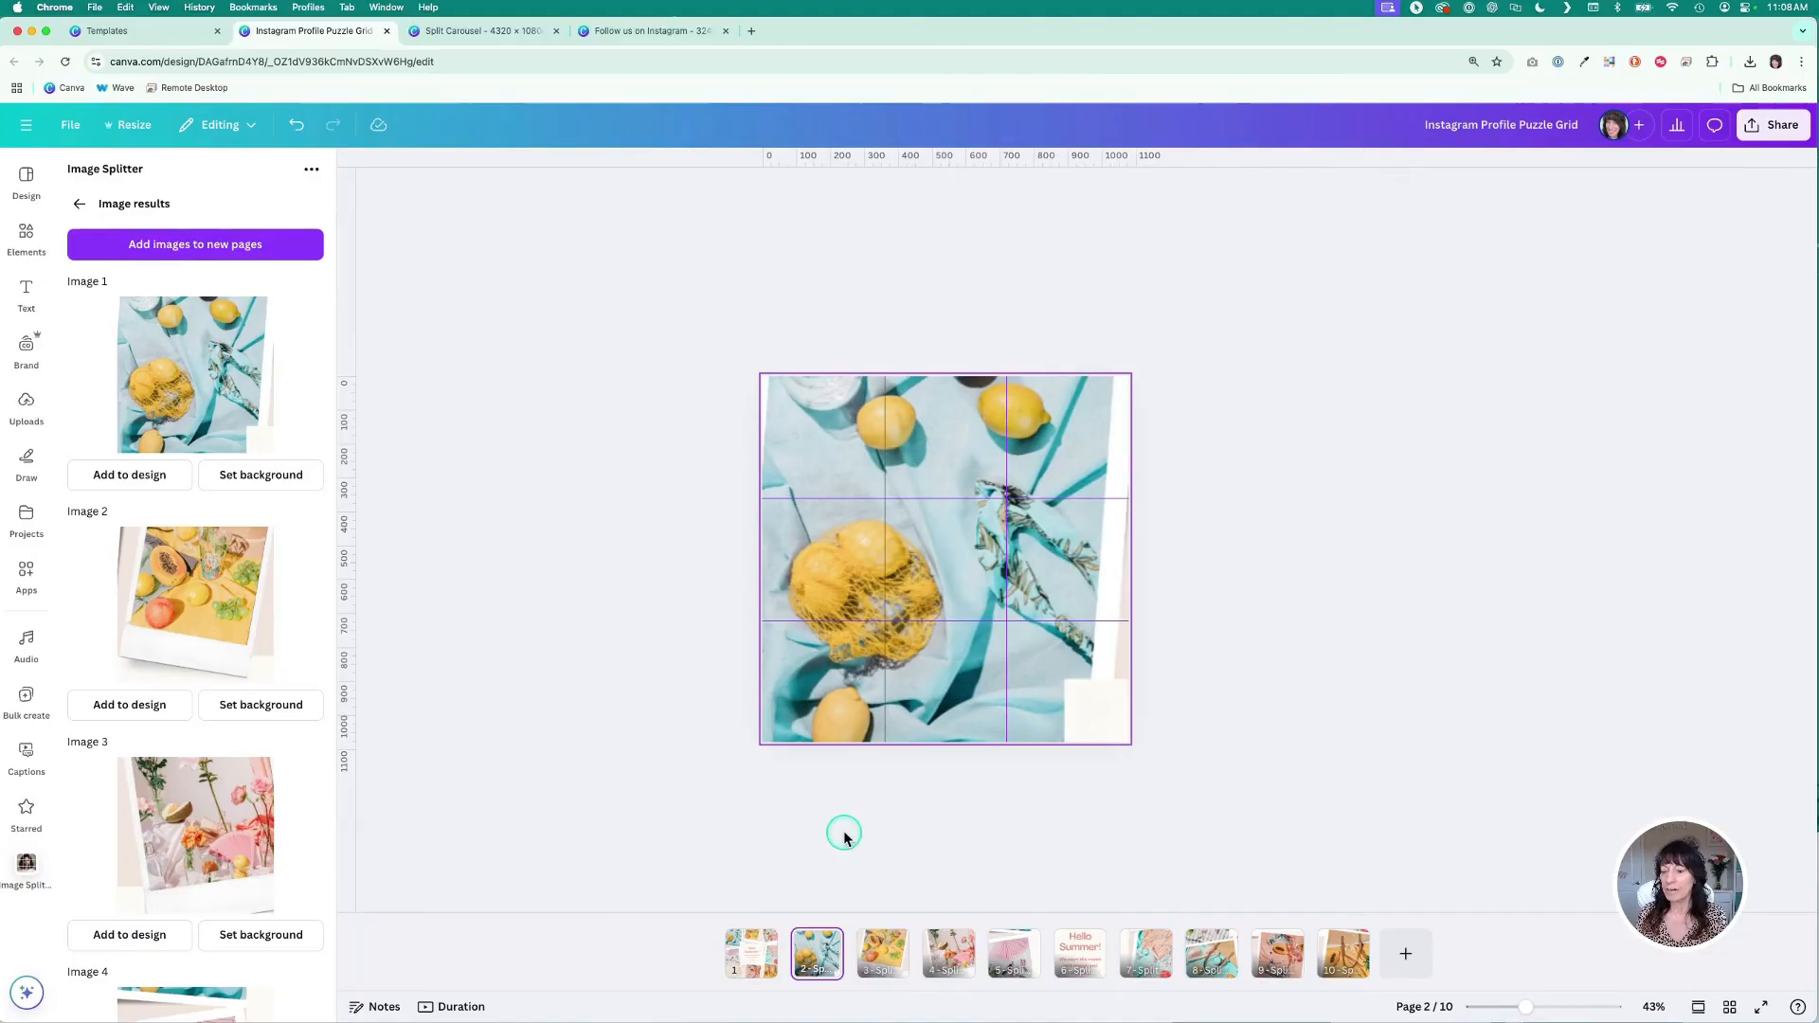
# - Select all nine tile pages after the original grid and delete them
pyautogui.click(753, 950)
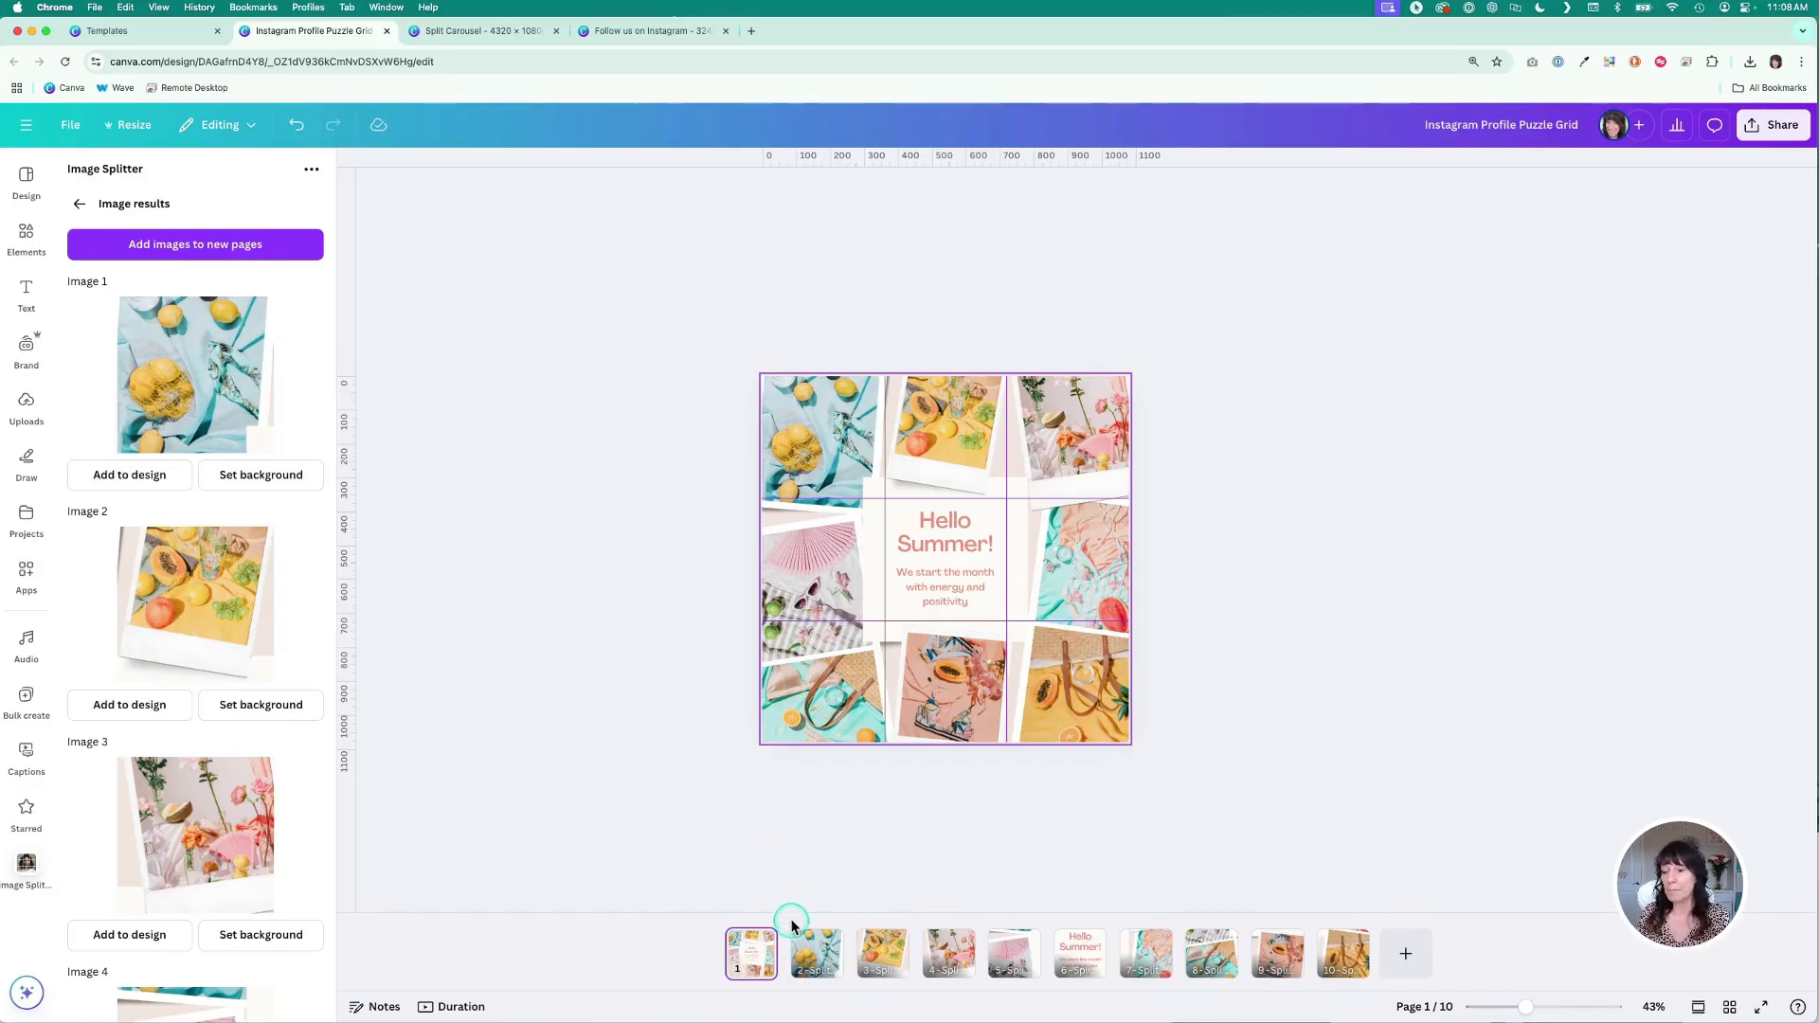
pyautogui.click(817, 955)
pyautogui.click(877, 964)
pyautogui.click(952, 964)
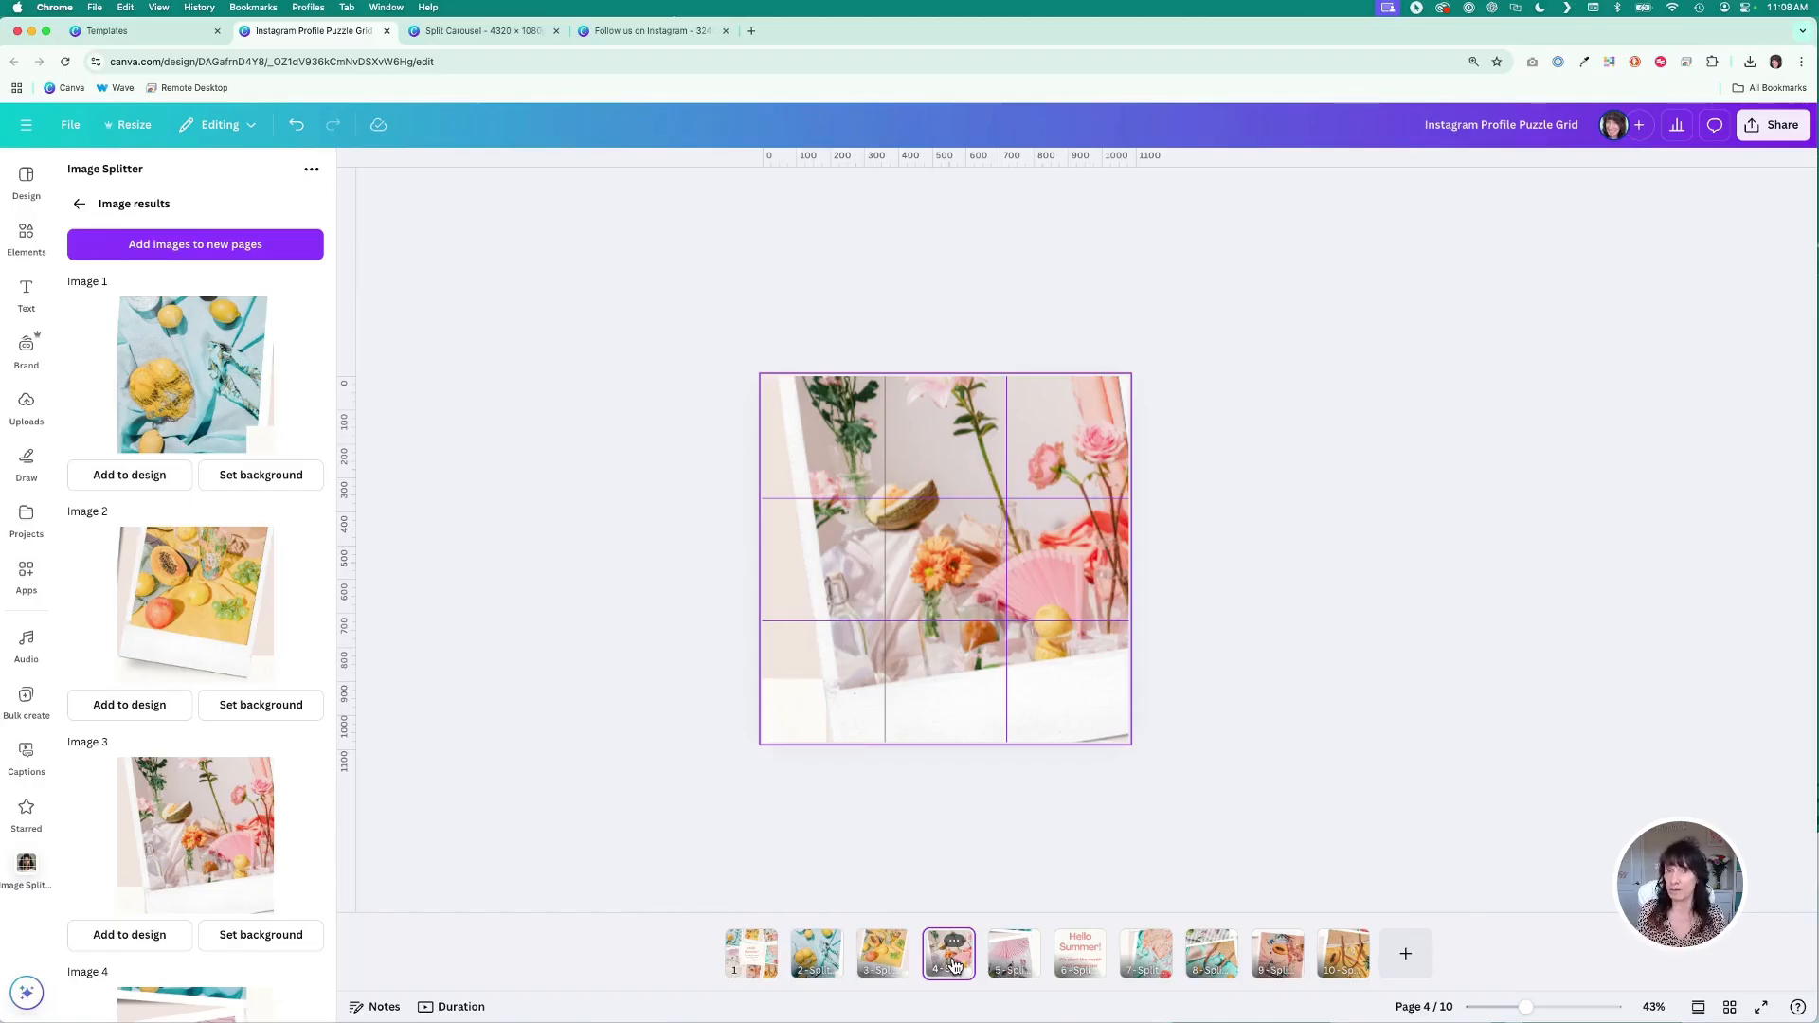
pyautogui.click(838, 957)
pyautogui.keyDown('shift'); pyautogui.click(1341, 948); pyautogui.keyUp('shift')
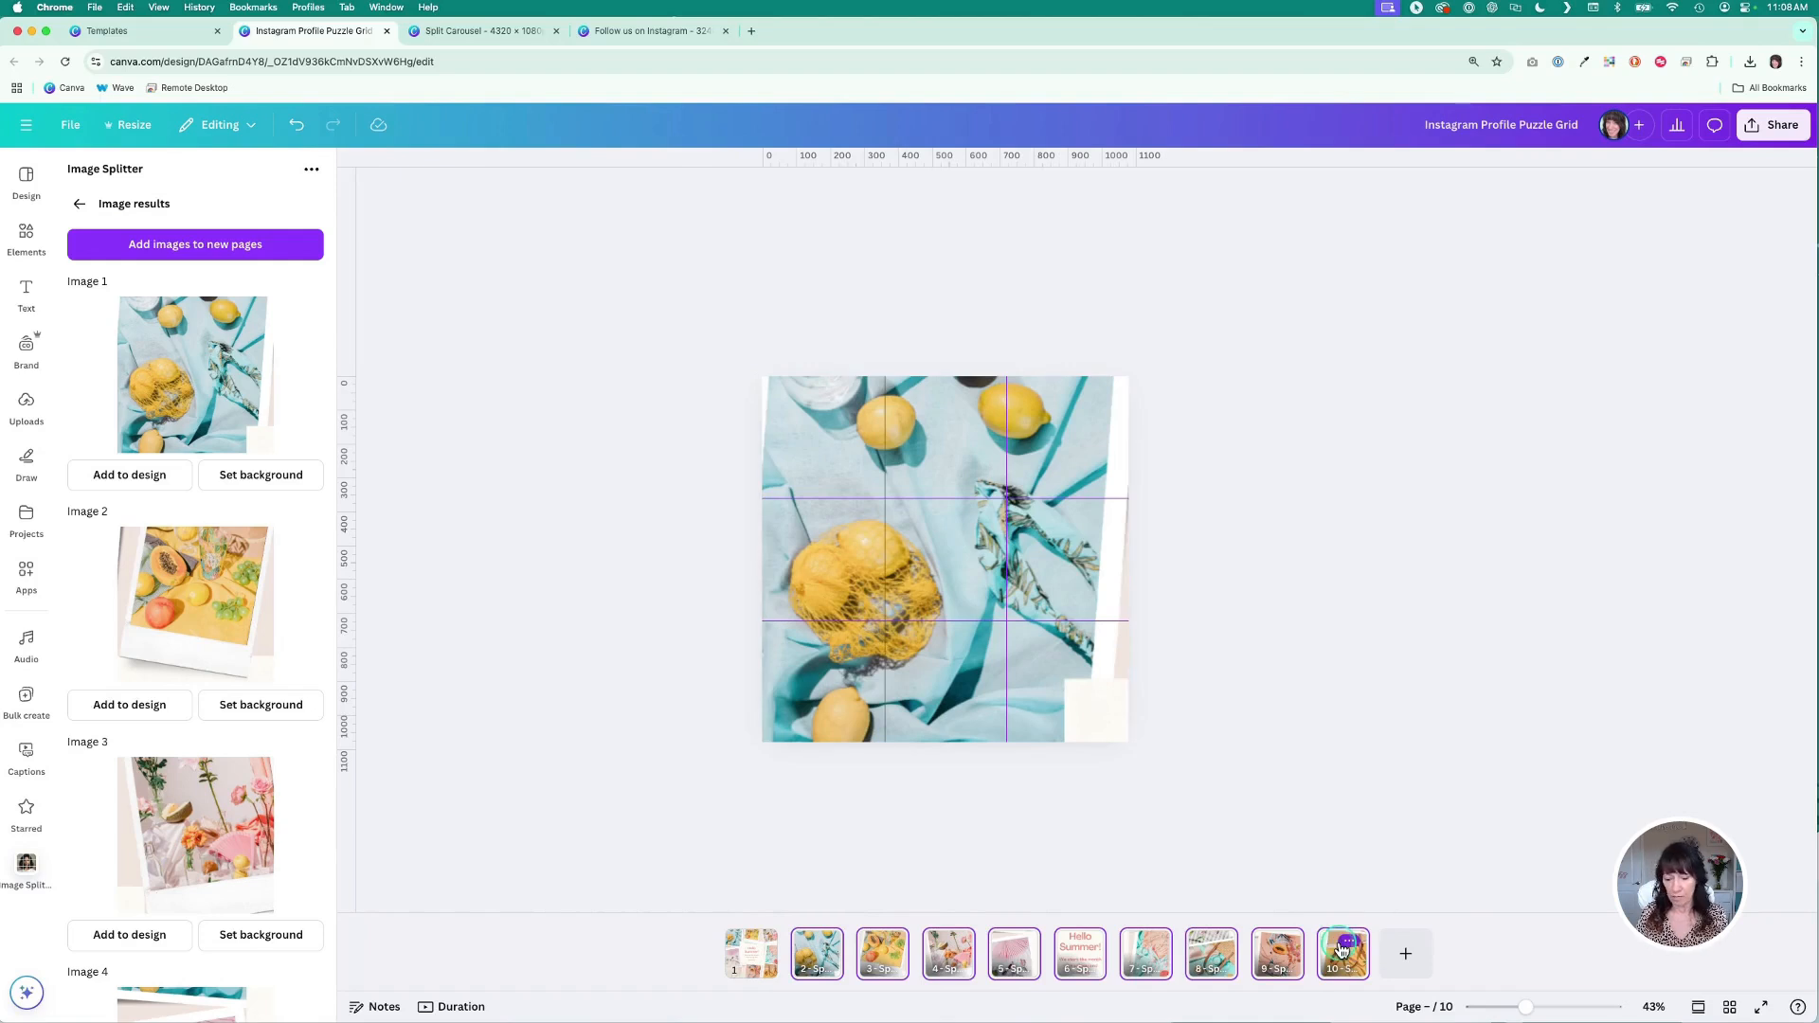
pyautogui.press('Delete')
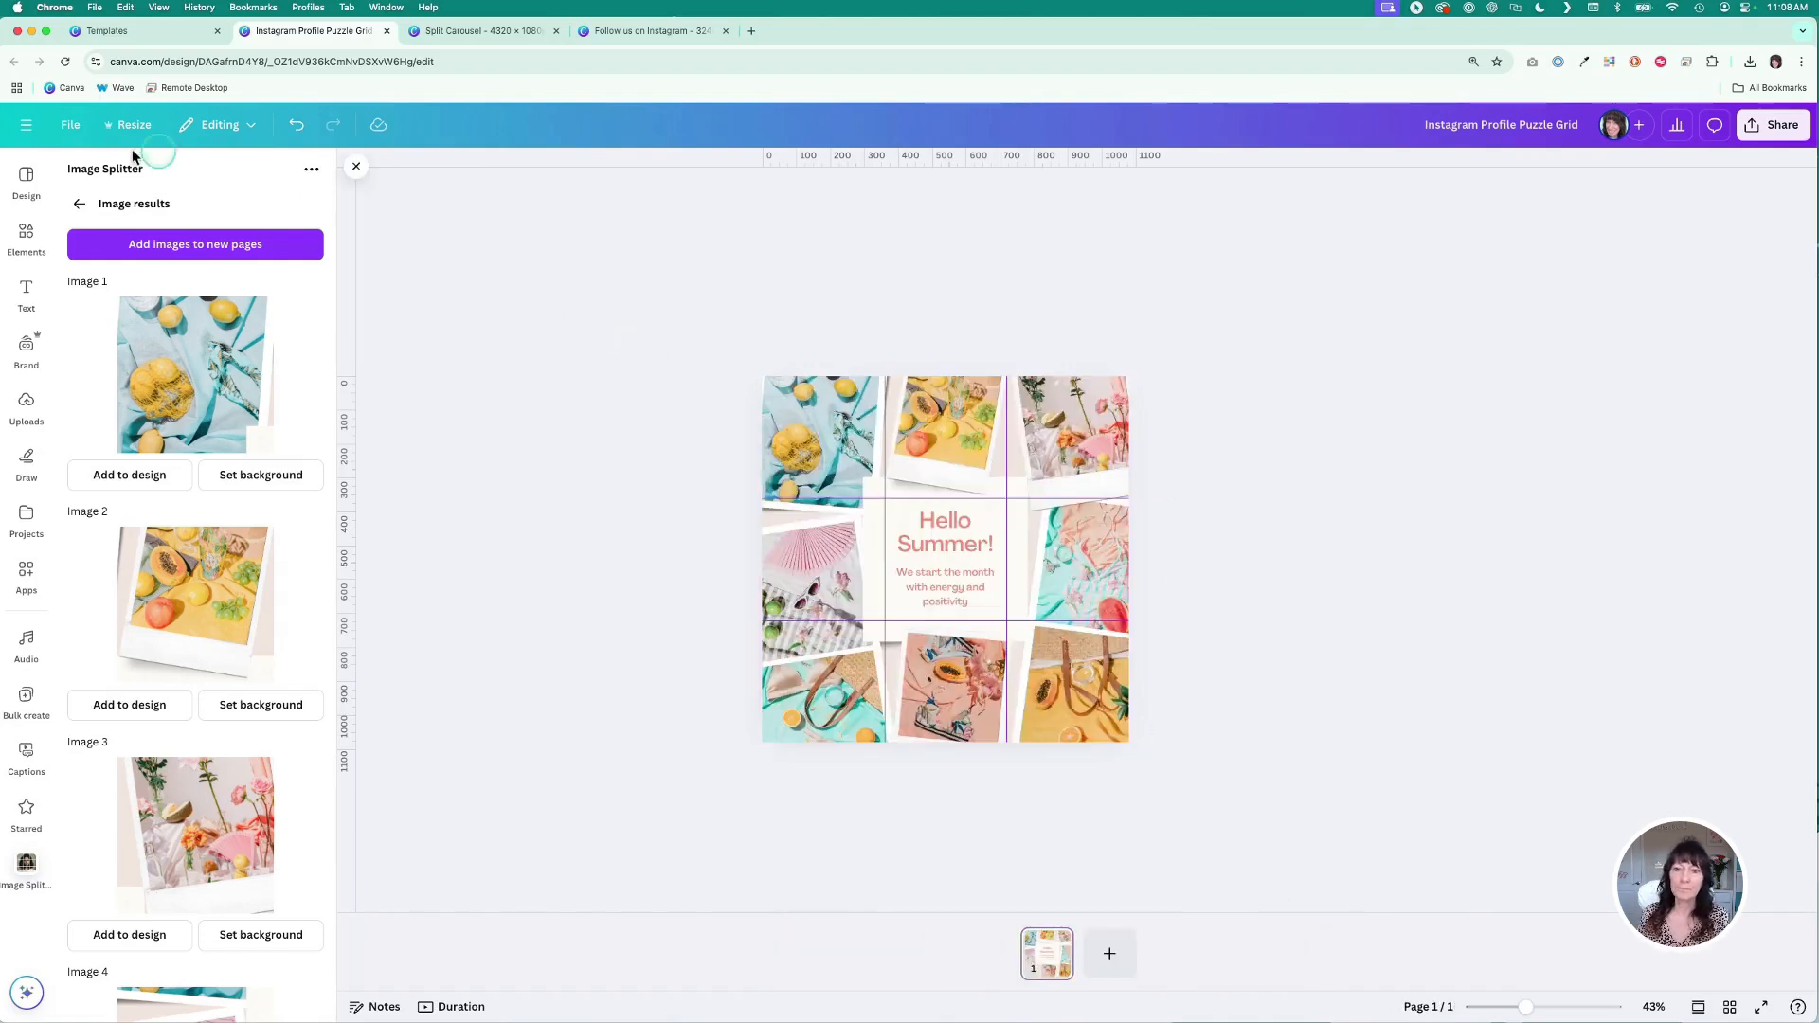
# - Reset Image Splitter and re-export the design as a PNG at size 3, 3,240 × 3,240 px
pyautogui.click(82, 203)
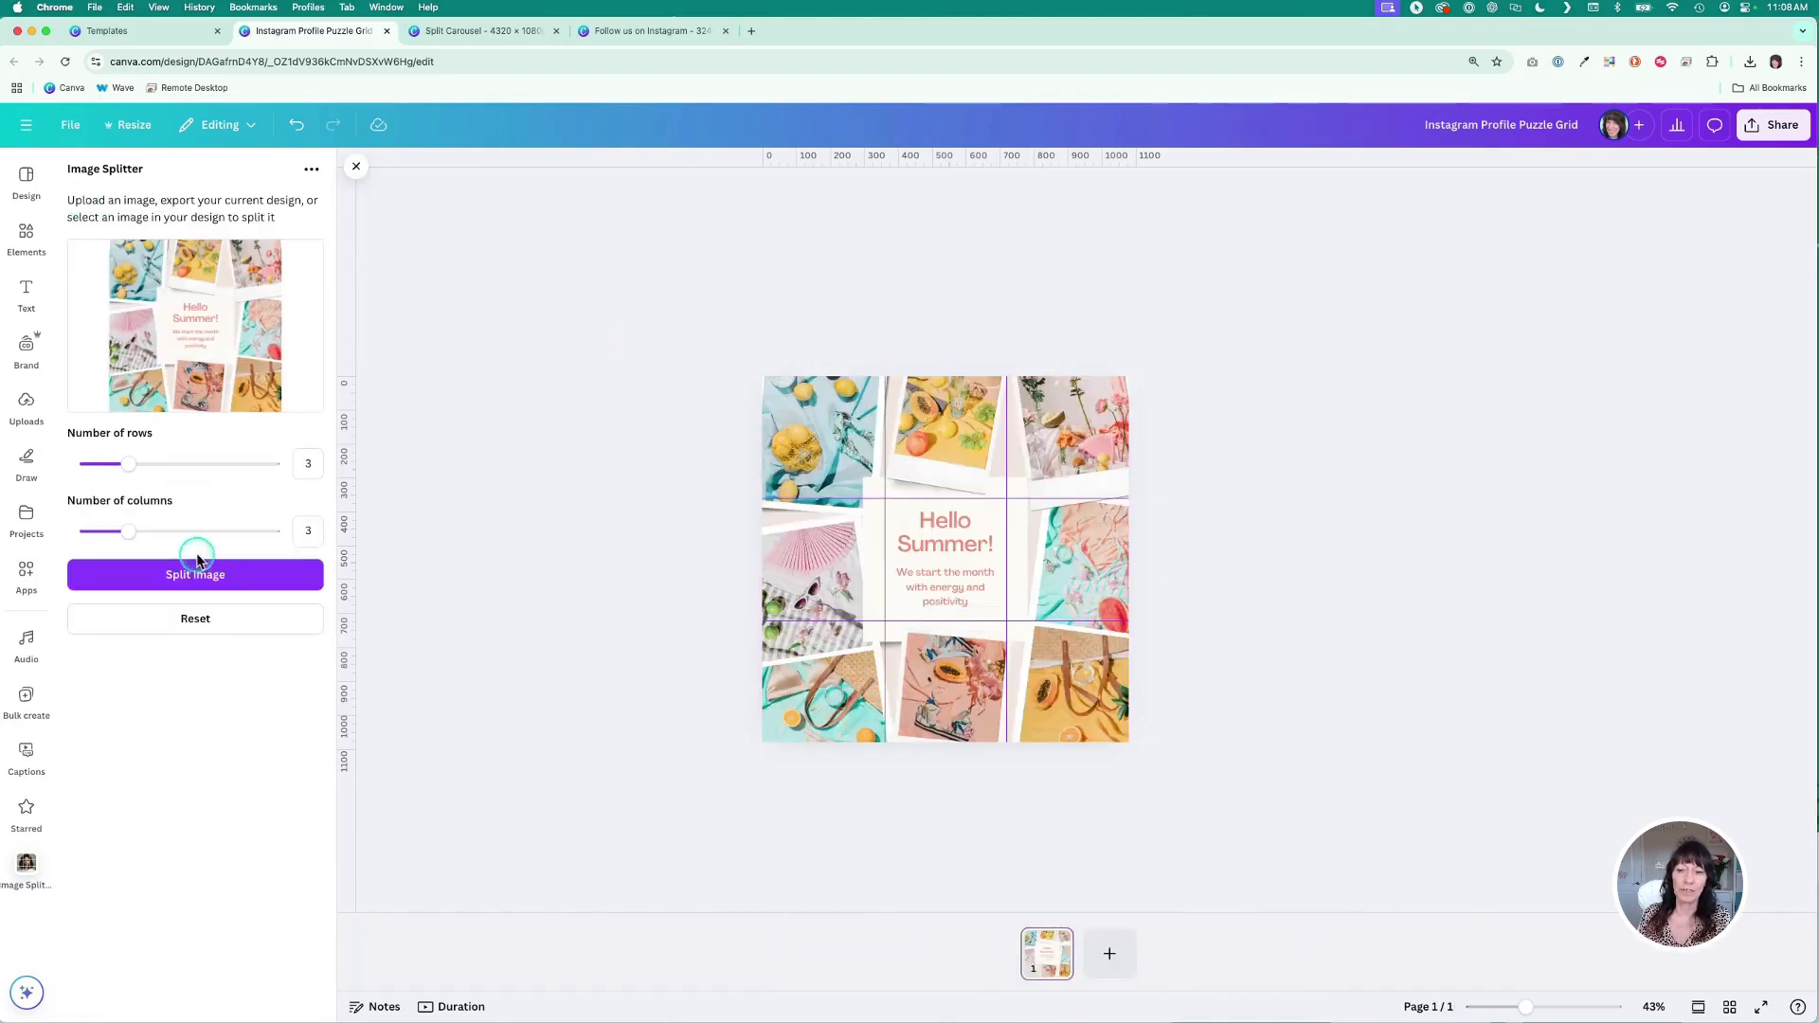
pyautogui.click(229, 623)
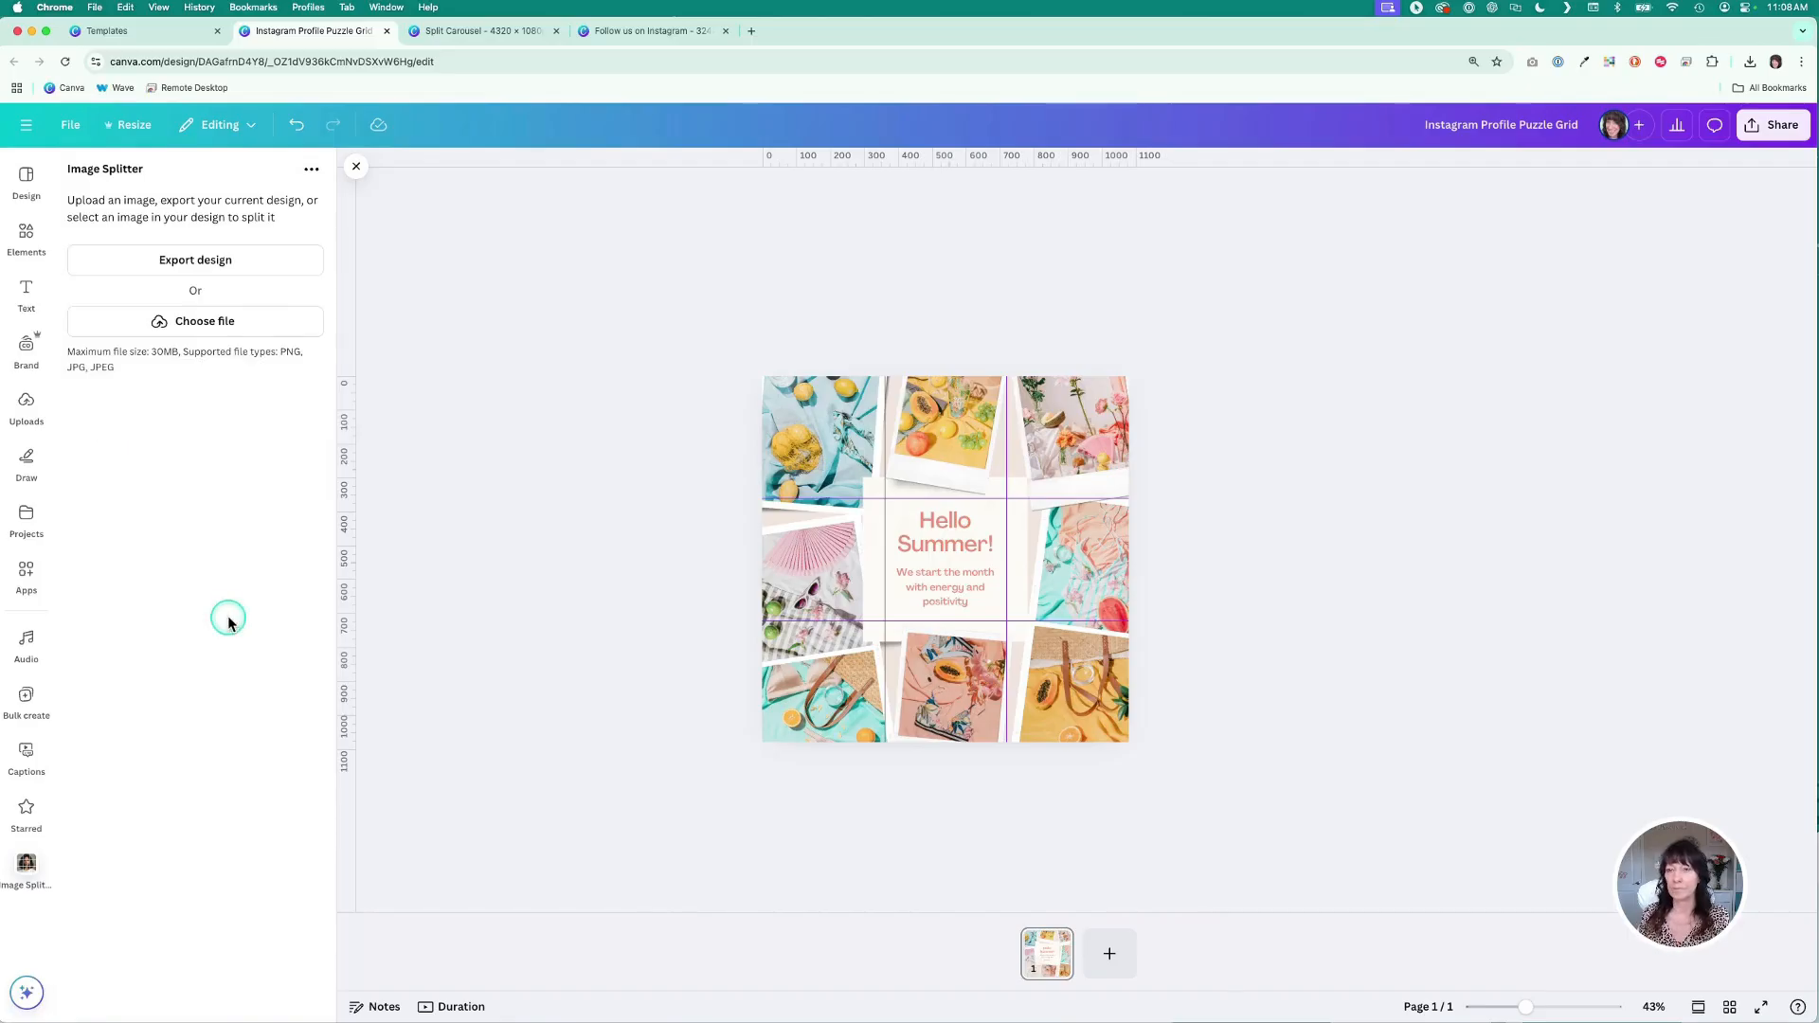
pyautogui.click(272, 267)
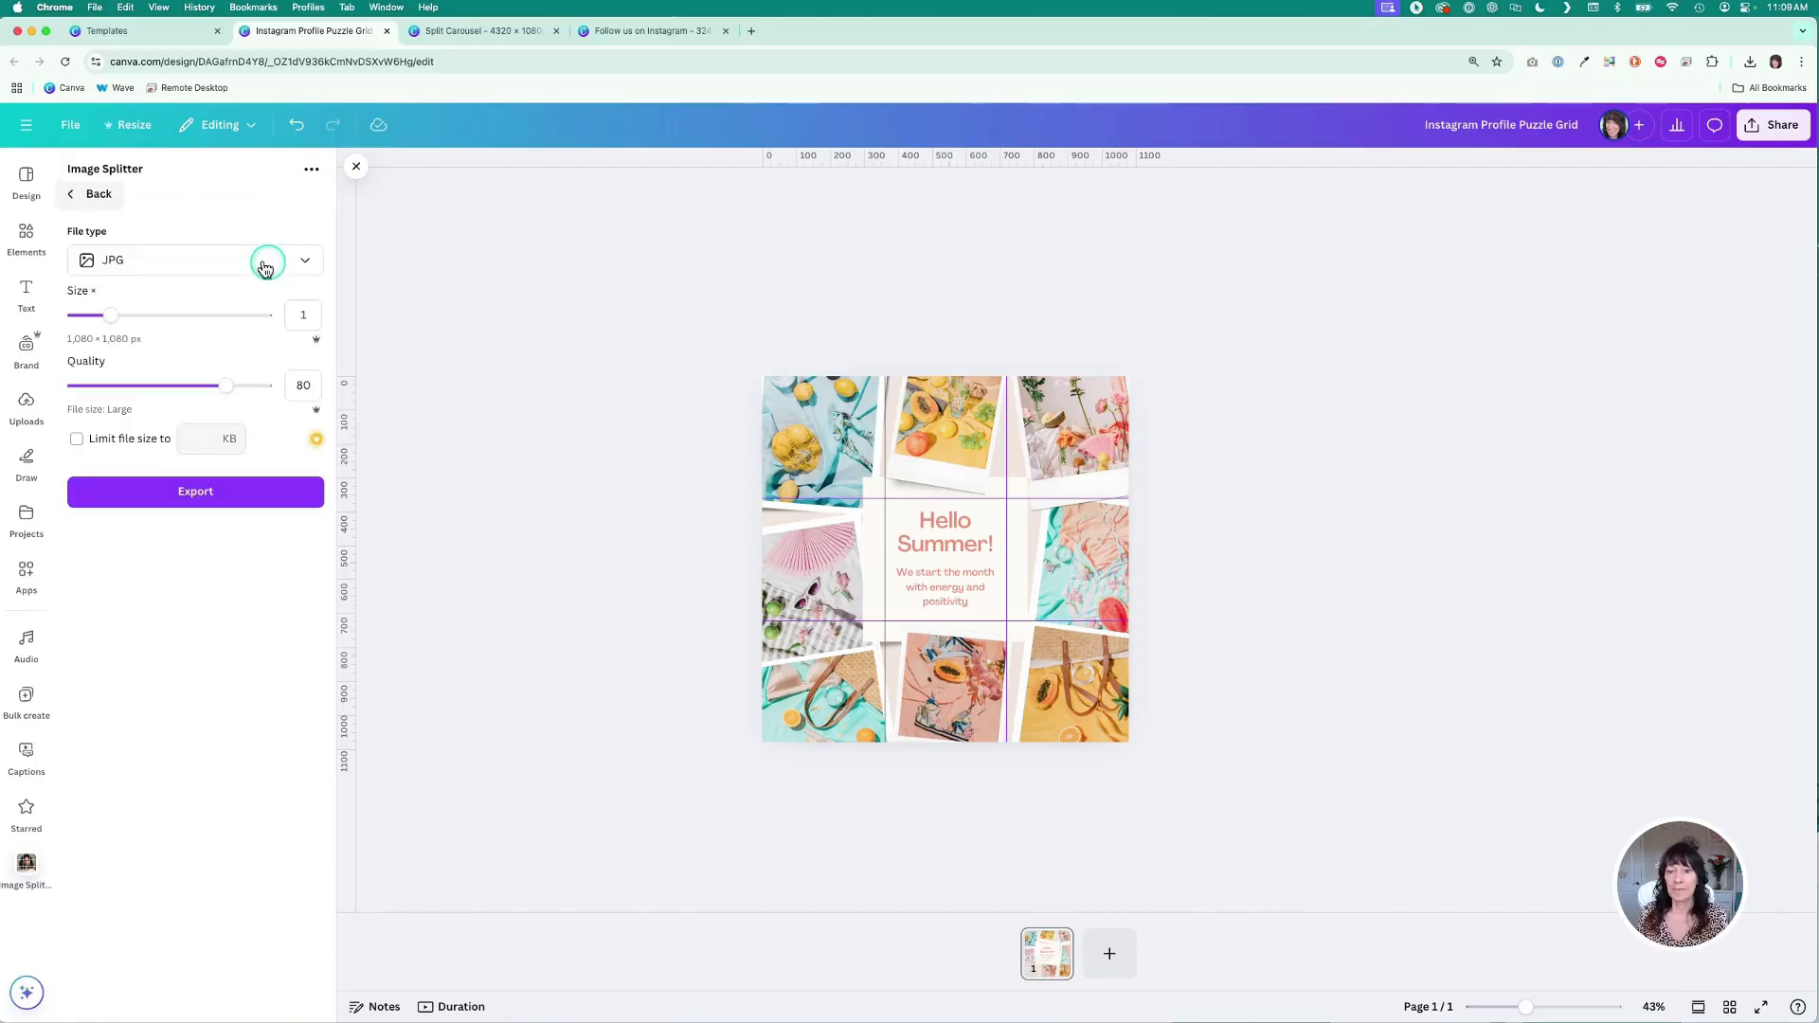
pyautogui.click(237, 263)
pyautogui.click(219, 360)
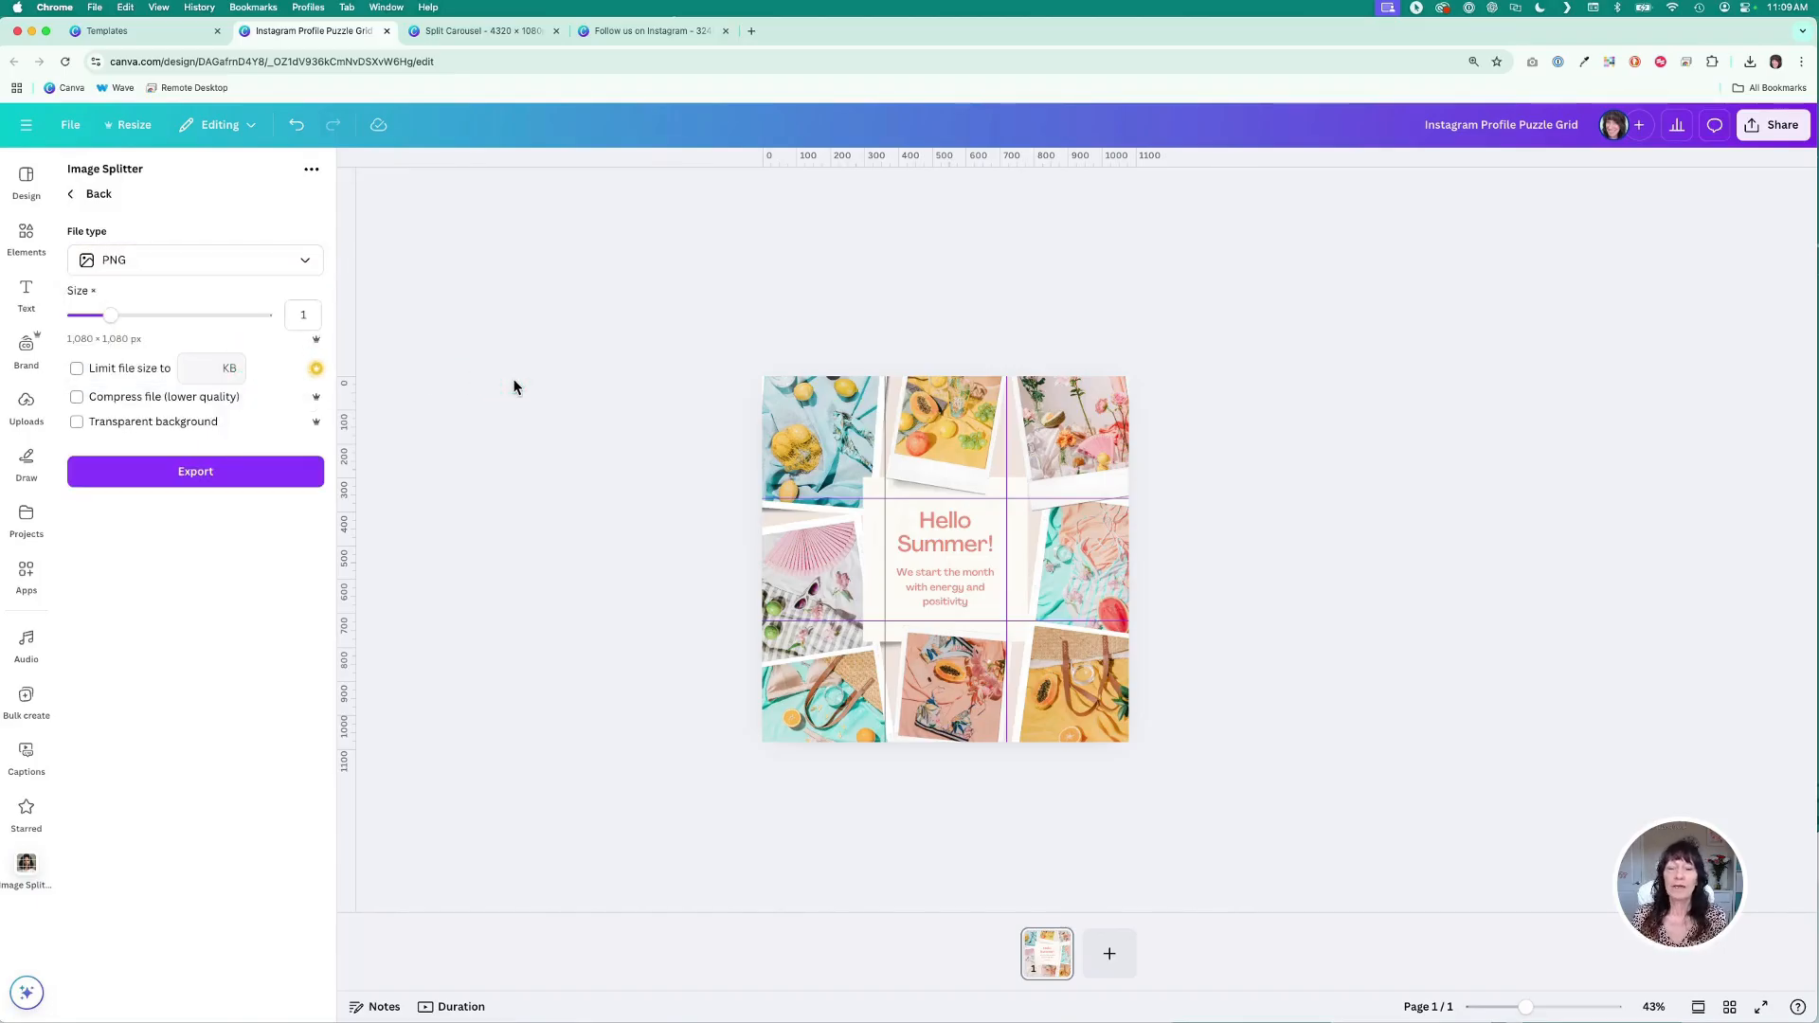
pyautogui.click(957, 462)
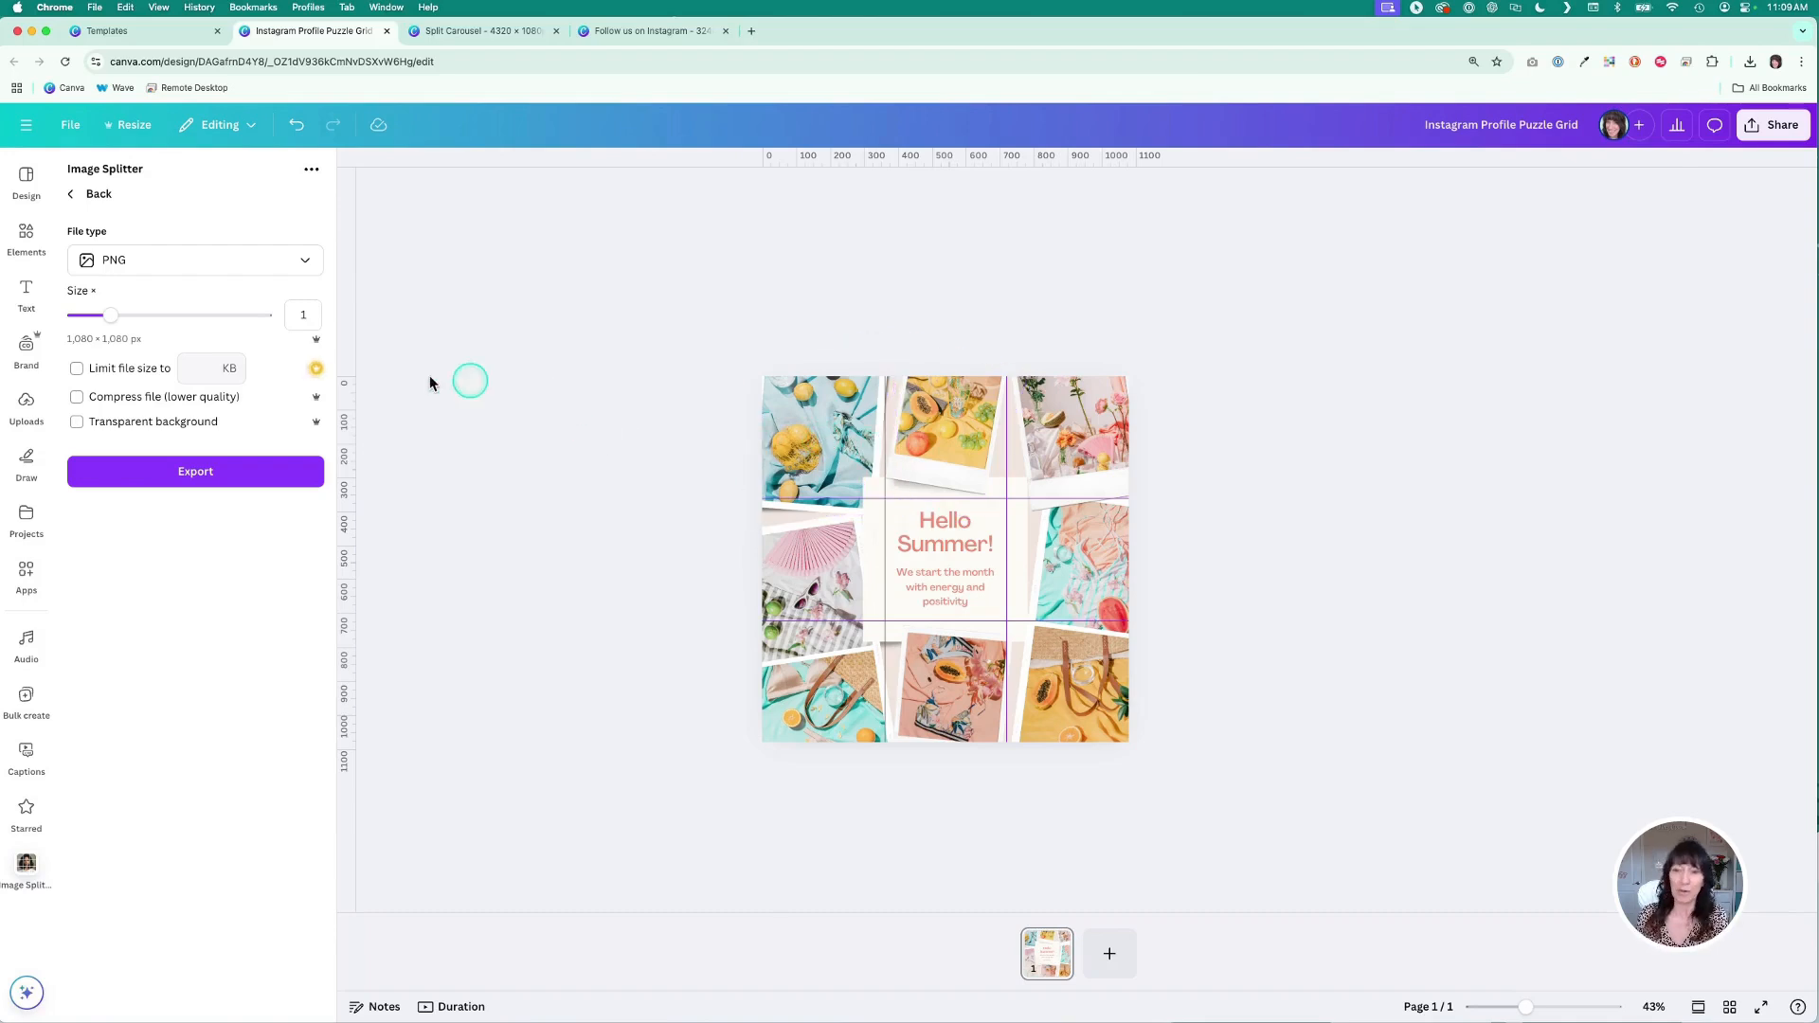
pyautogui.moveTo(111, 319); pyautogui.dragTo(254, 320)
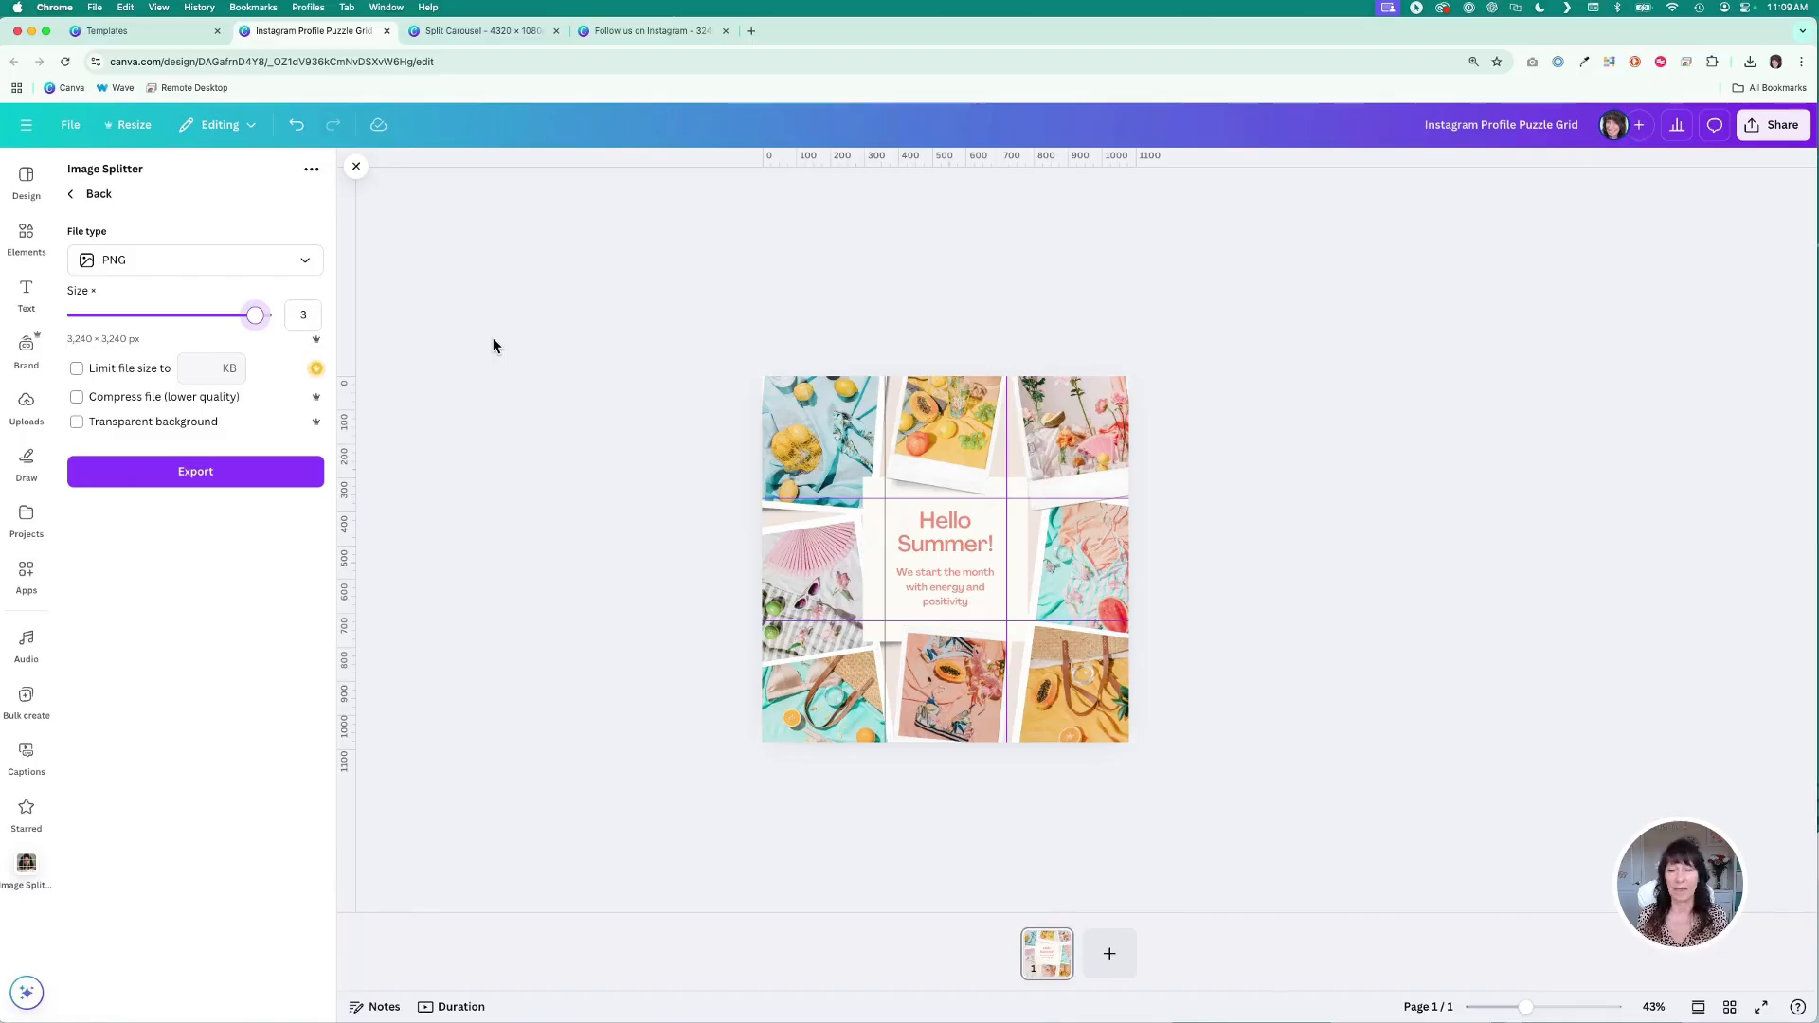
pyautogui.click(167, 487)
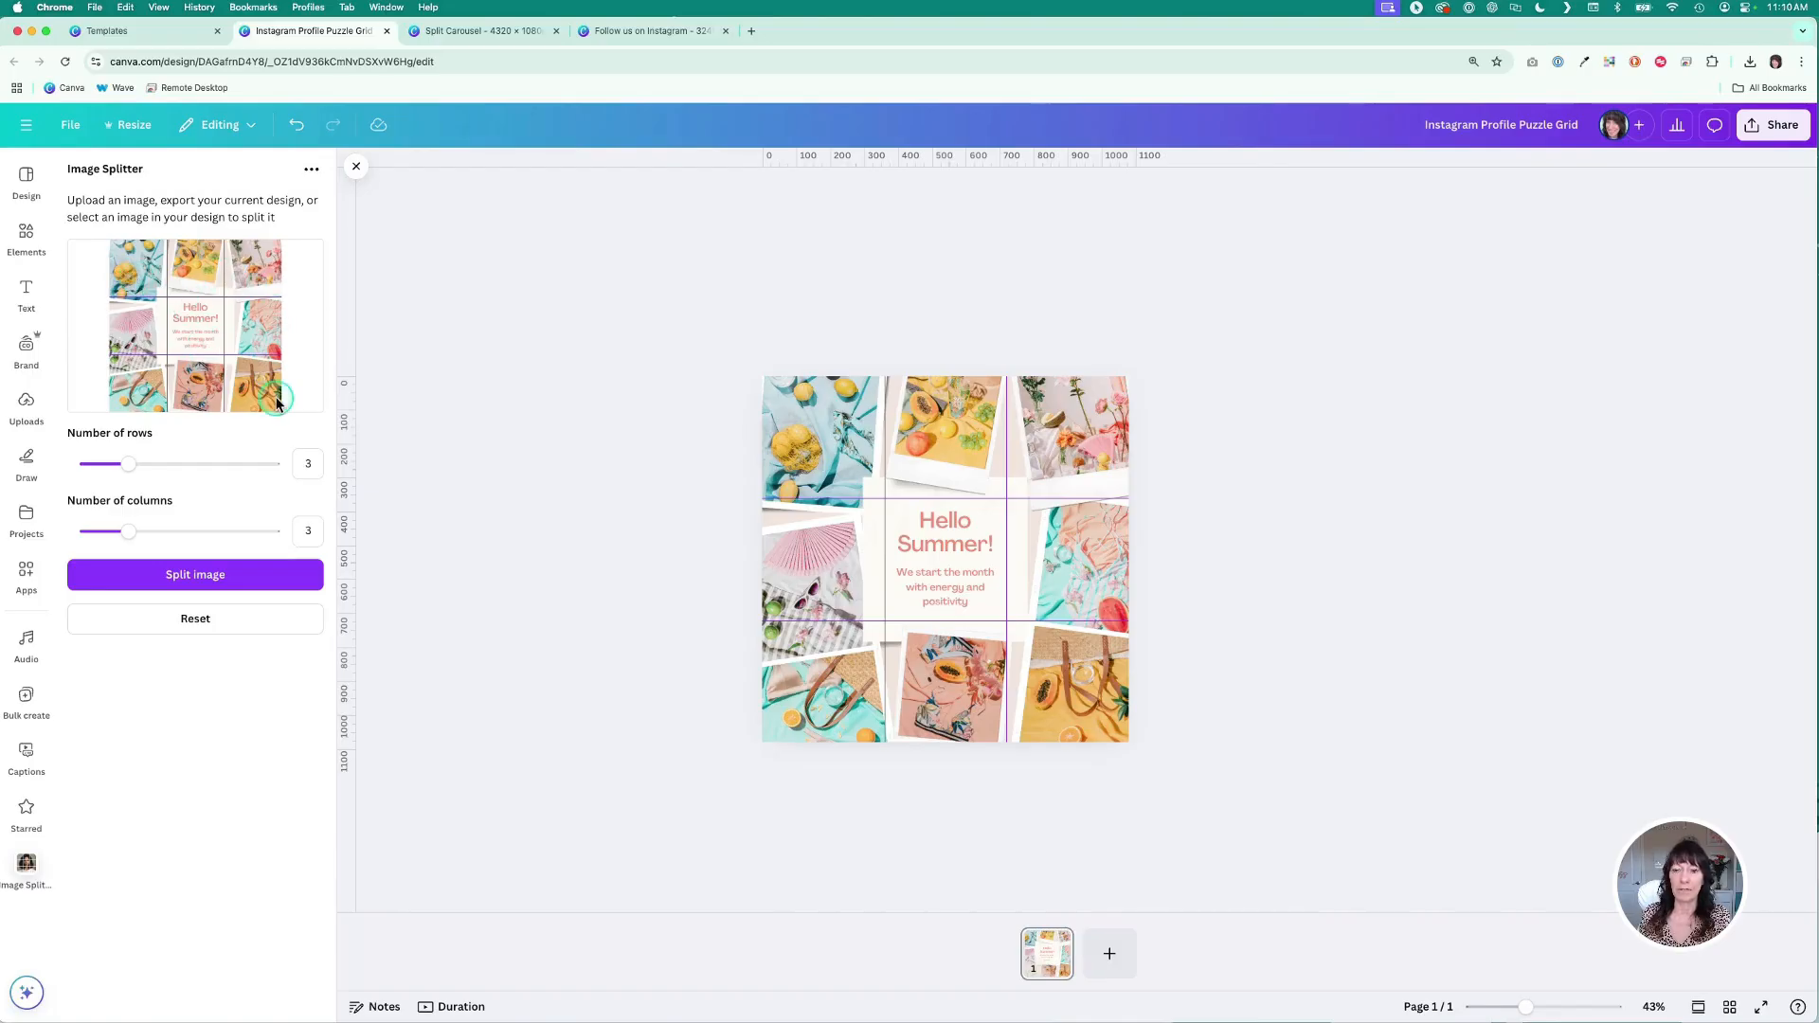
# - Split the high-resolution export into the 3 × 3 tiles and add them to new pages
pyautogui.click(268, 578)
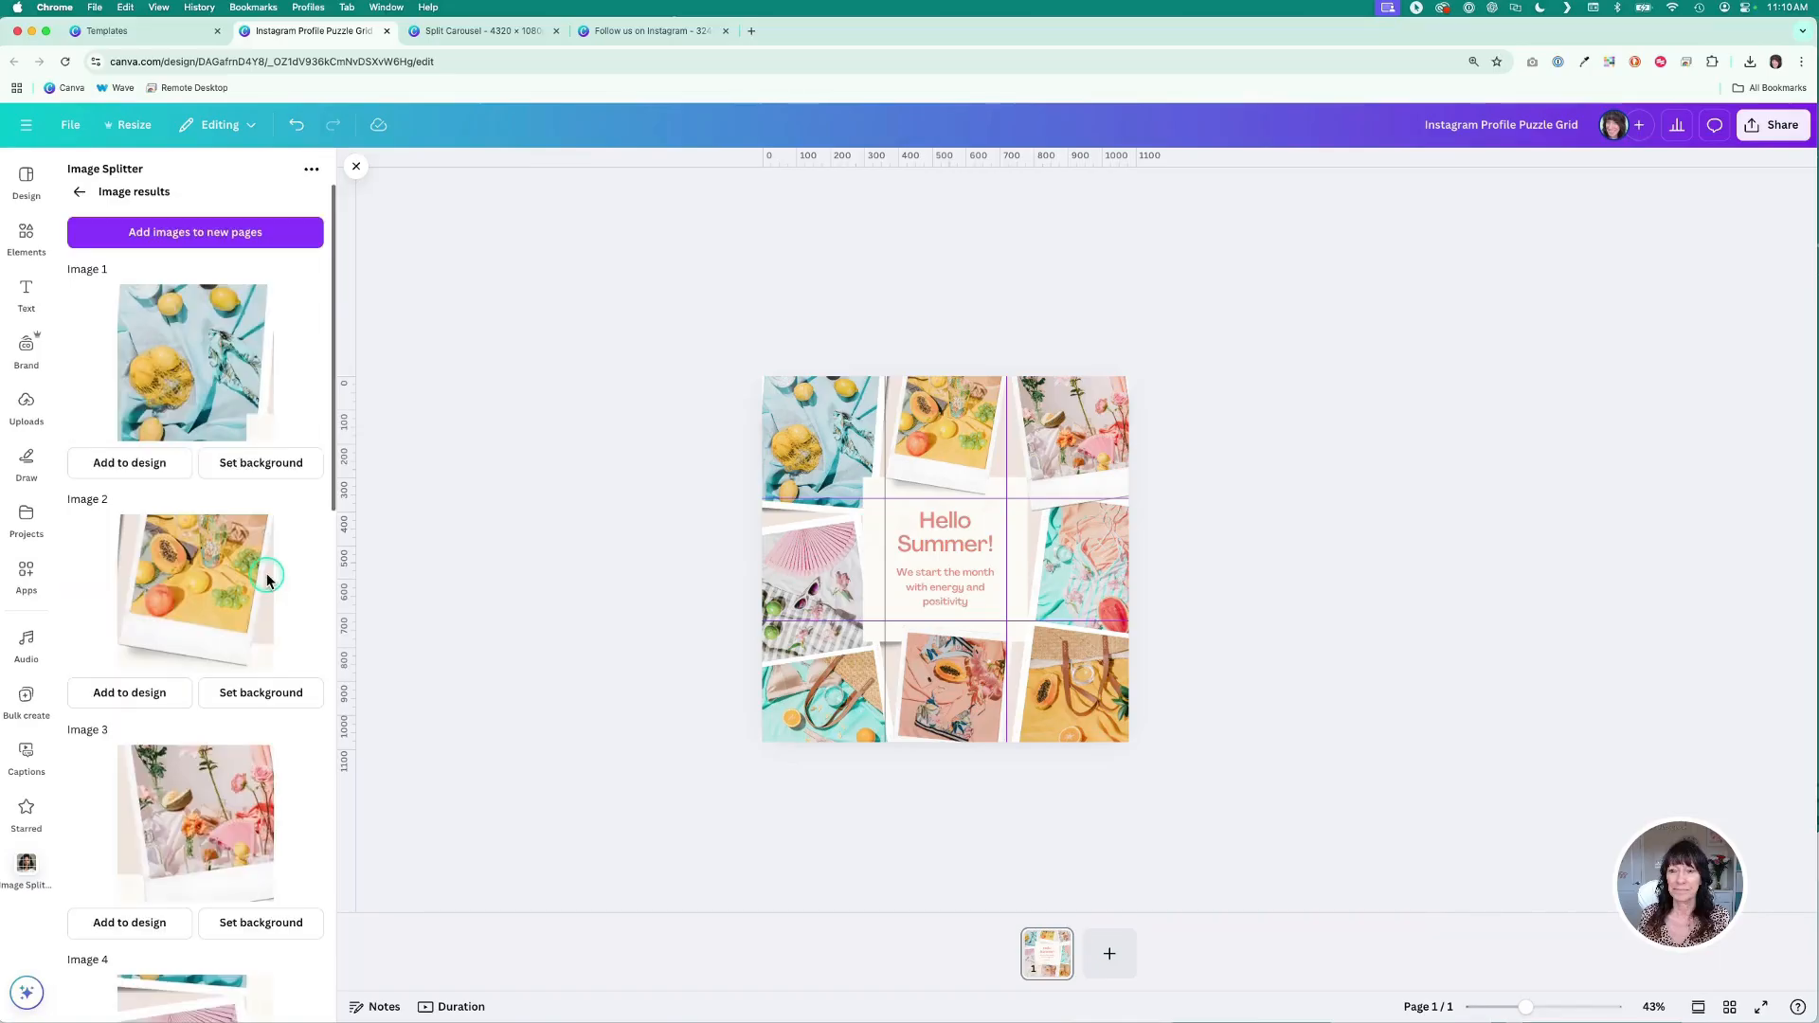
pyautogui.scroll(-10, 275, 343)
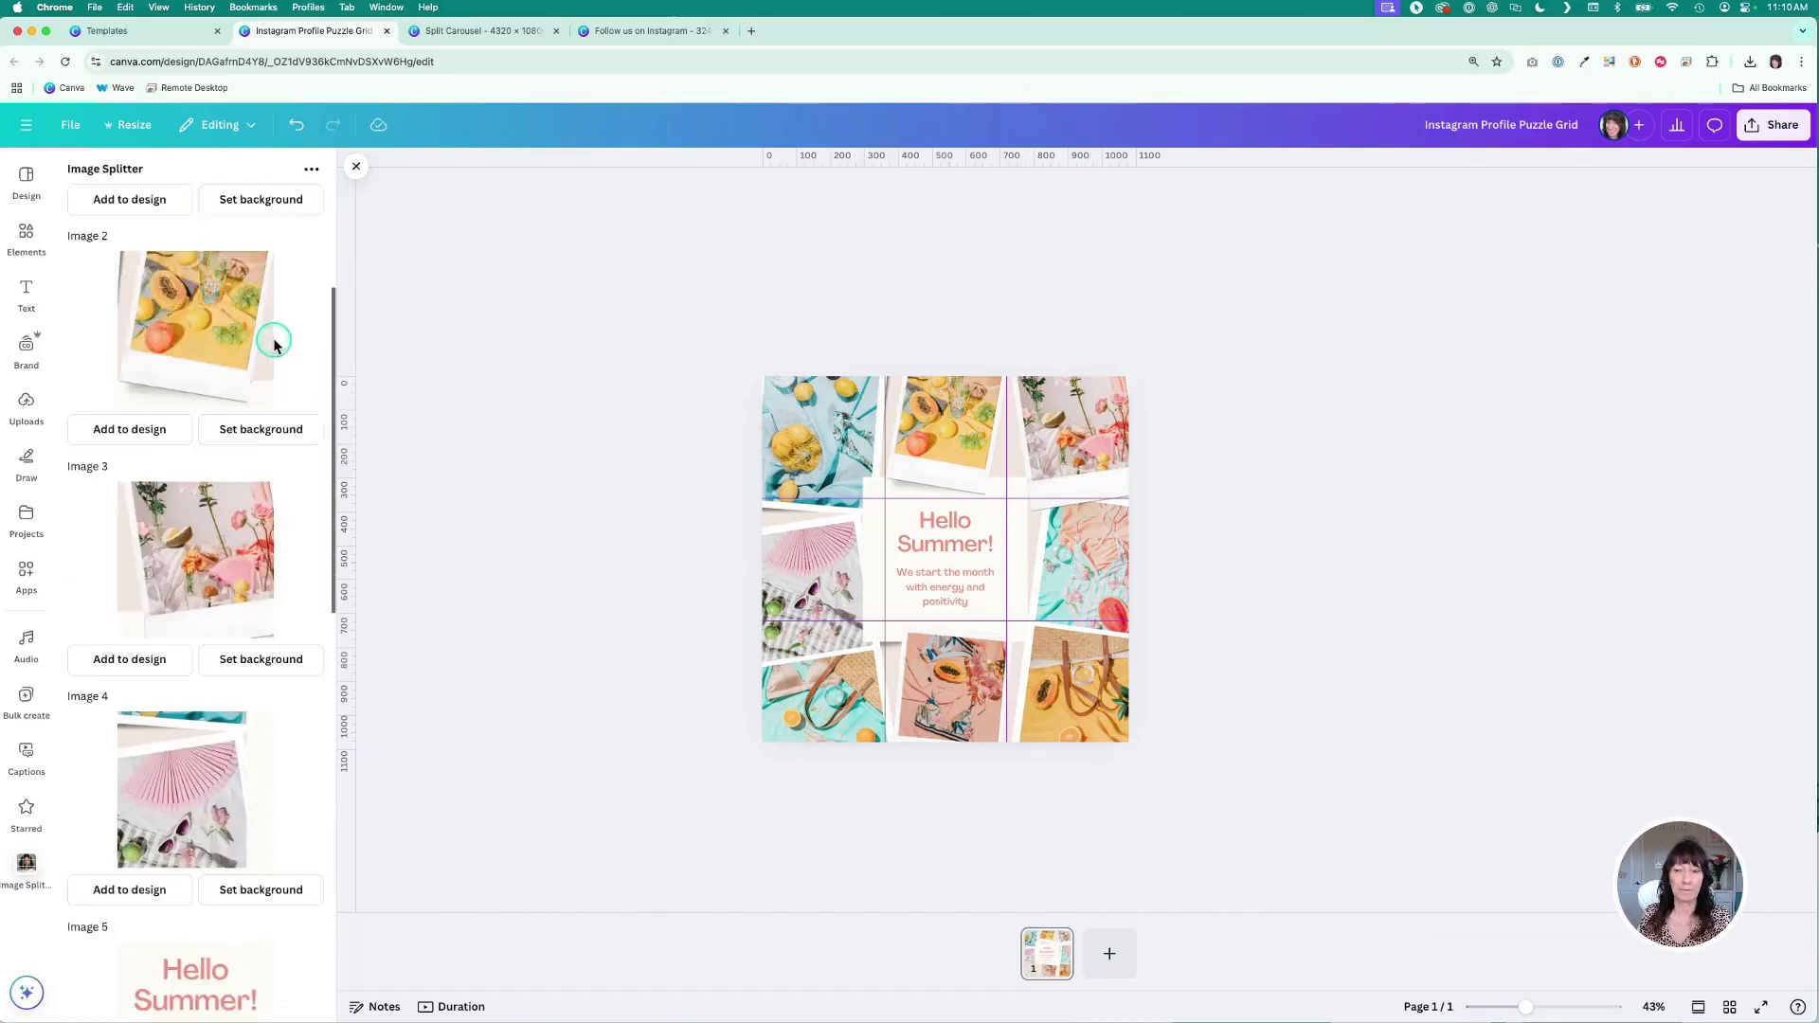
pyautogui.scroll(10, 275, 343)
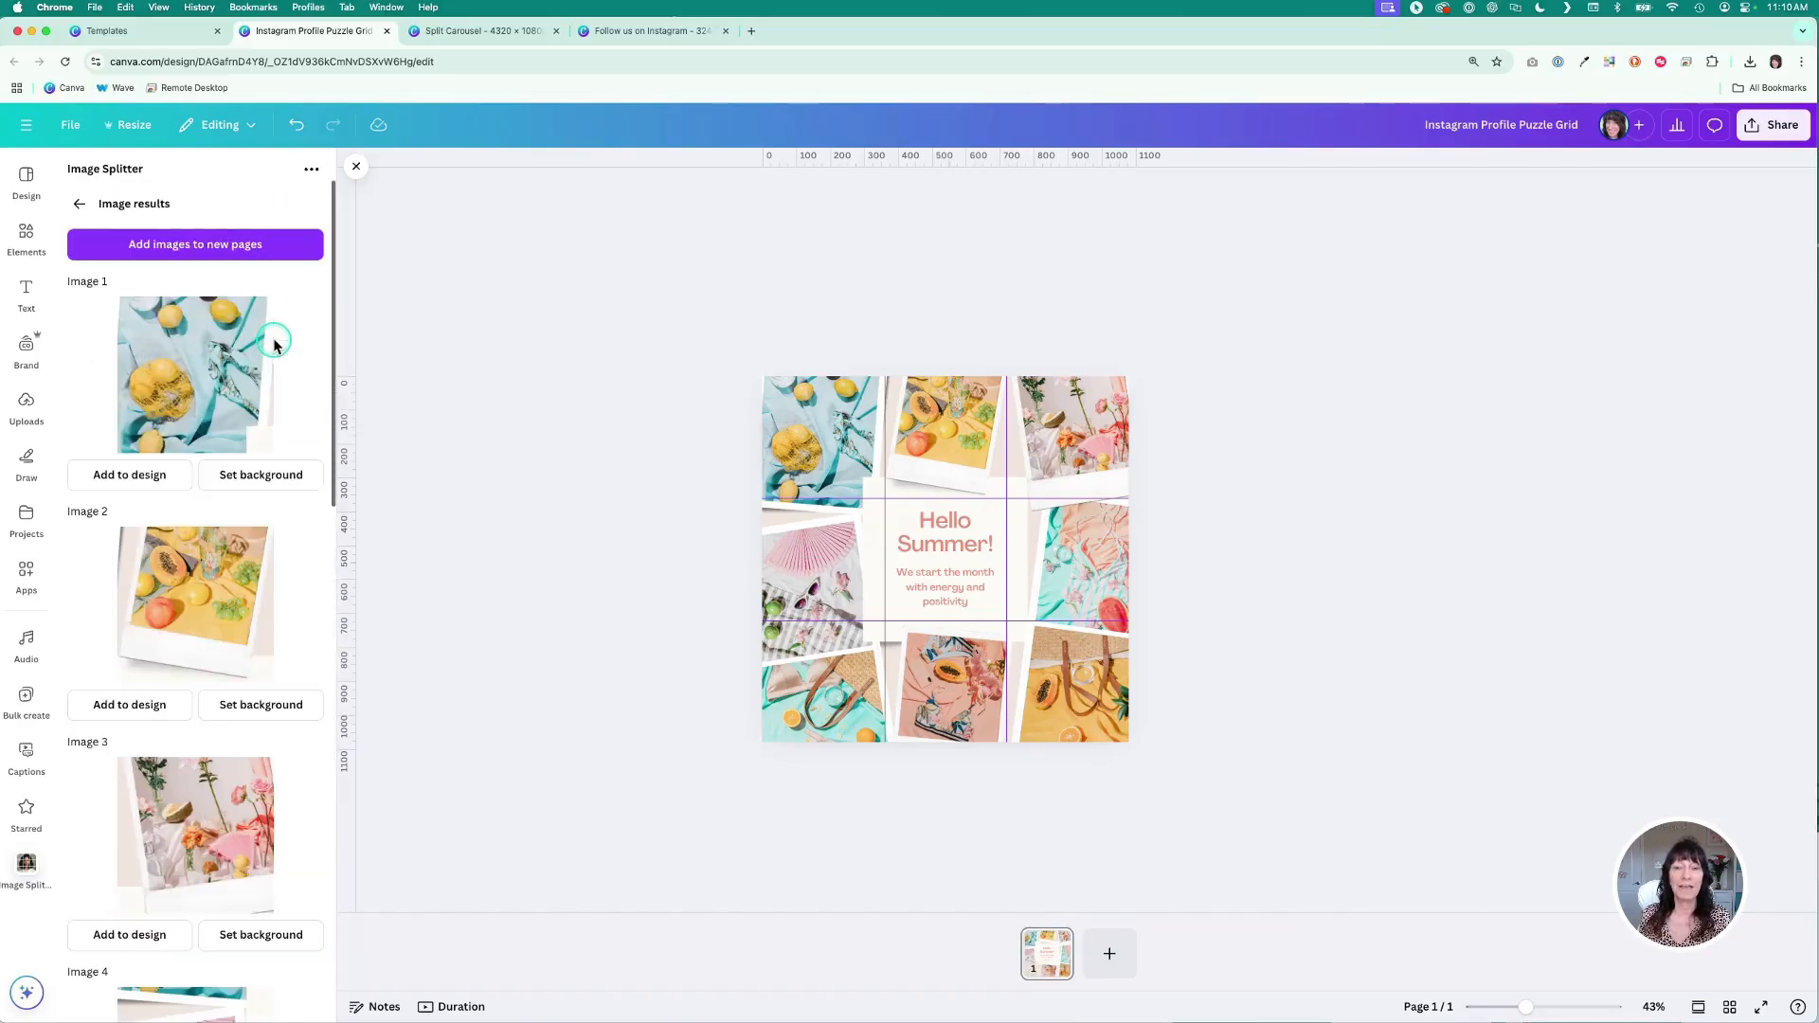
pyautogui.click(269, 248)
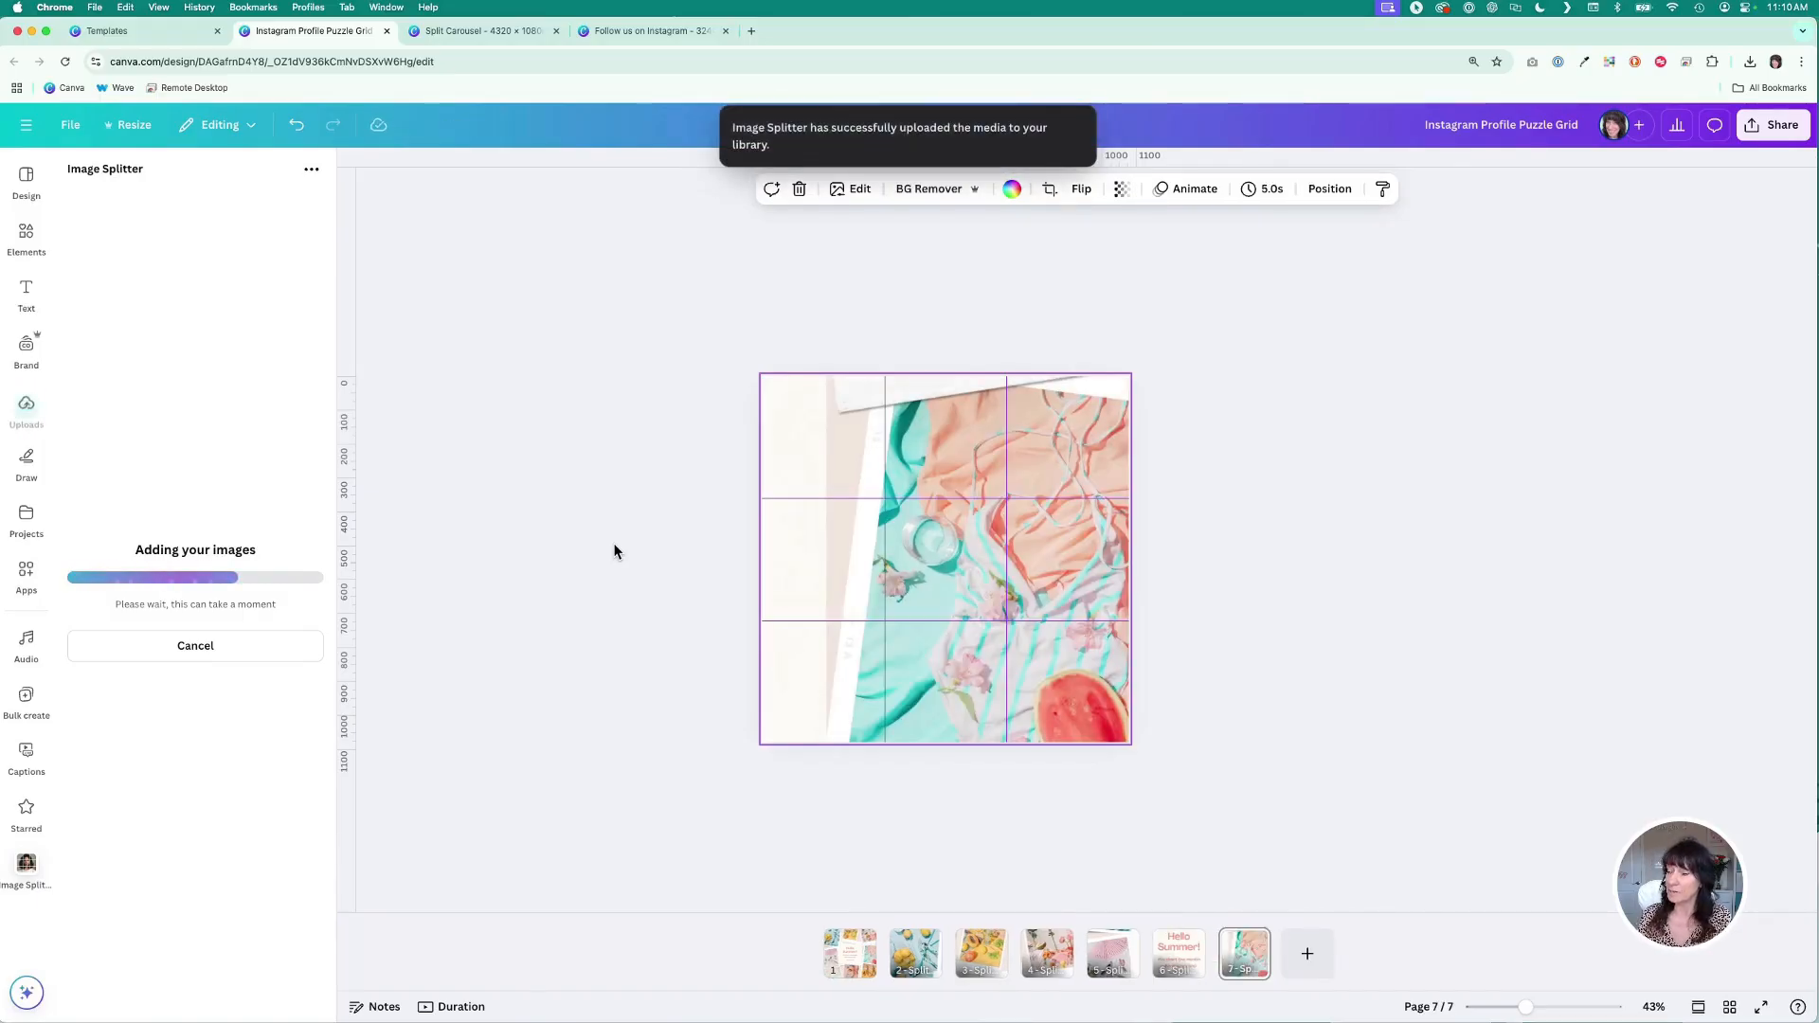
pyautogui.click(672, 895)
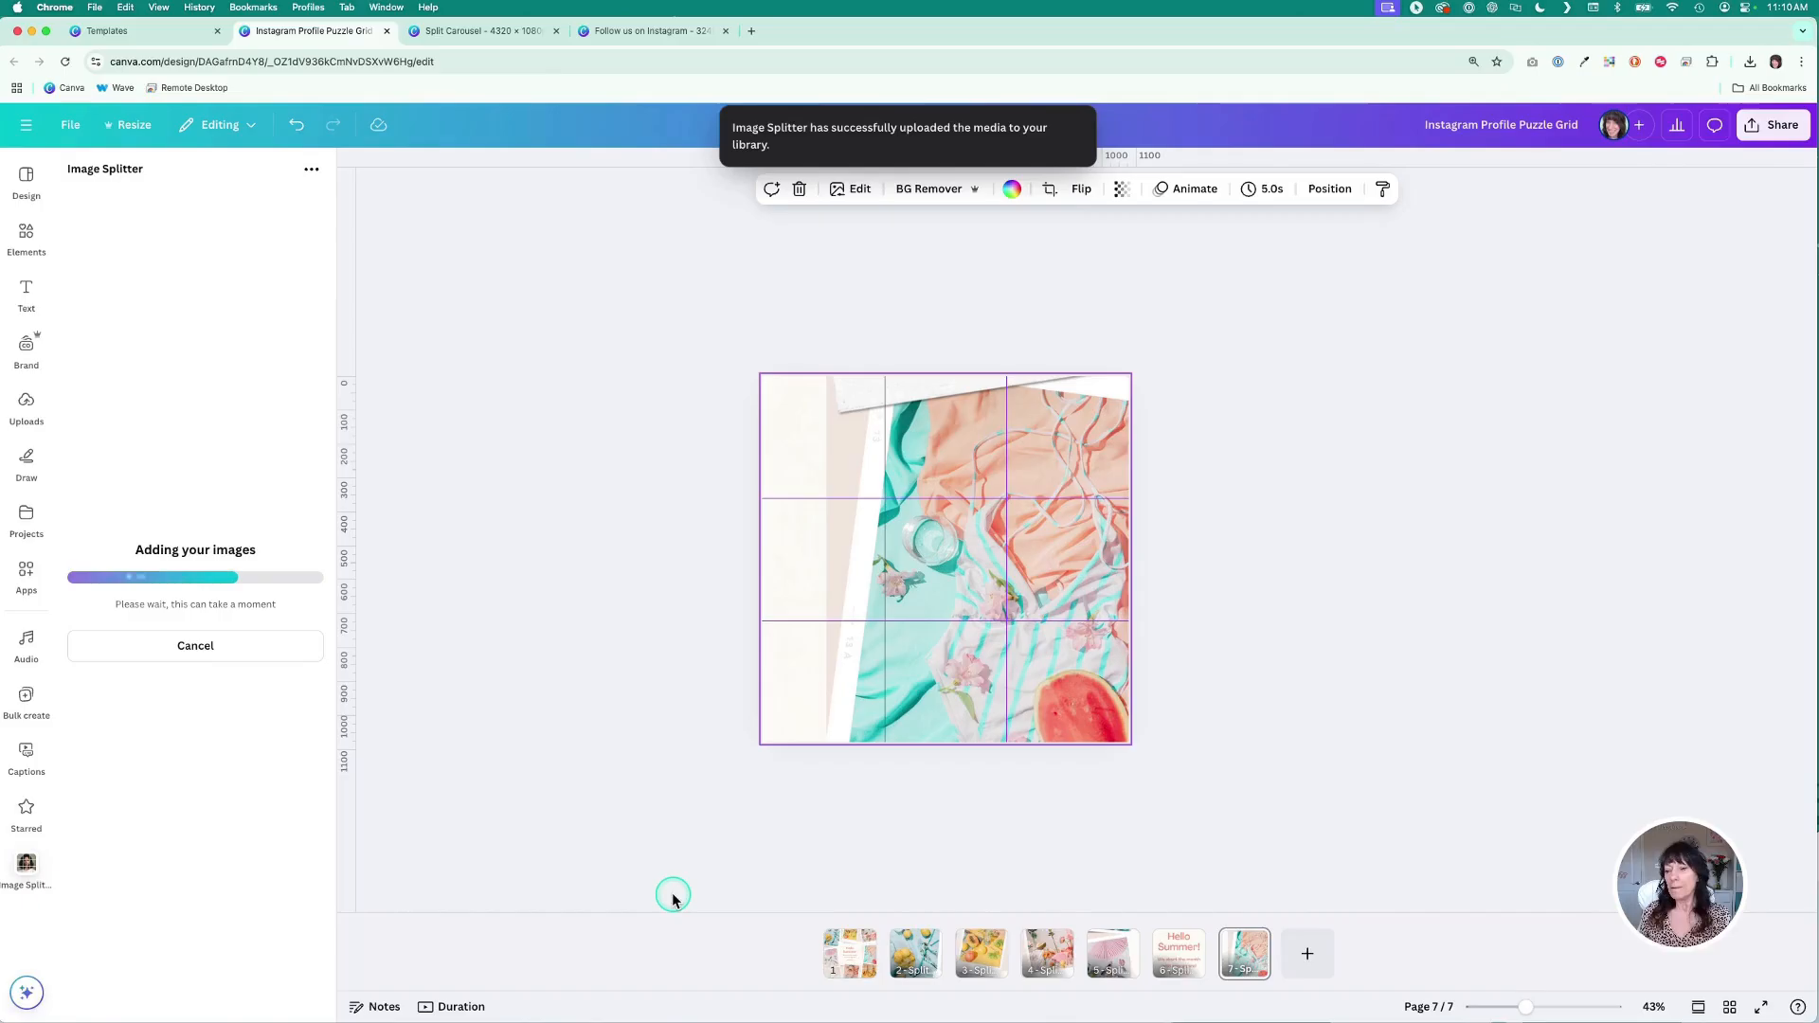
pyautogui.click(850, 965)
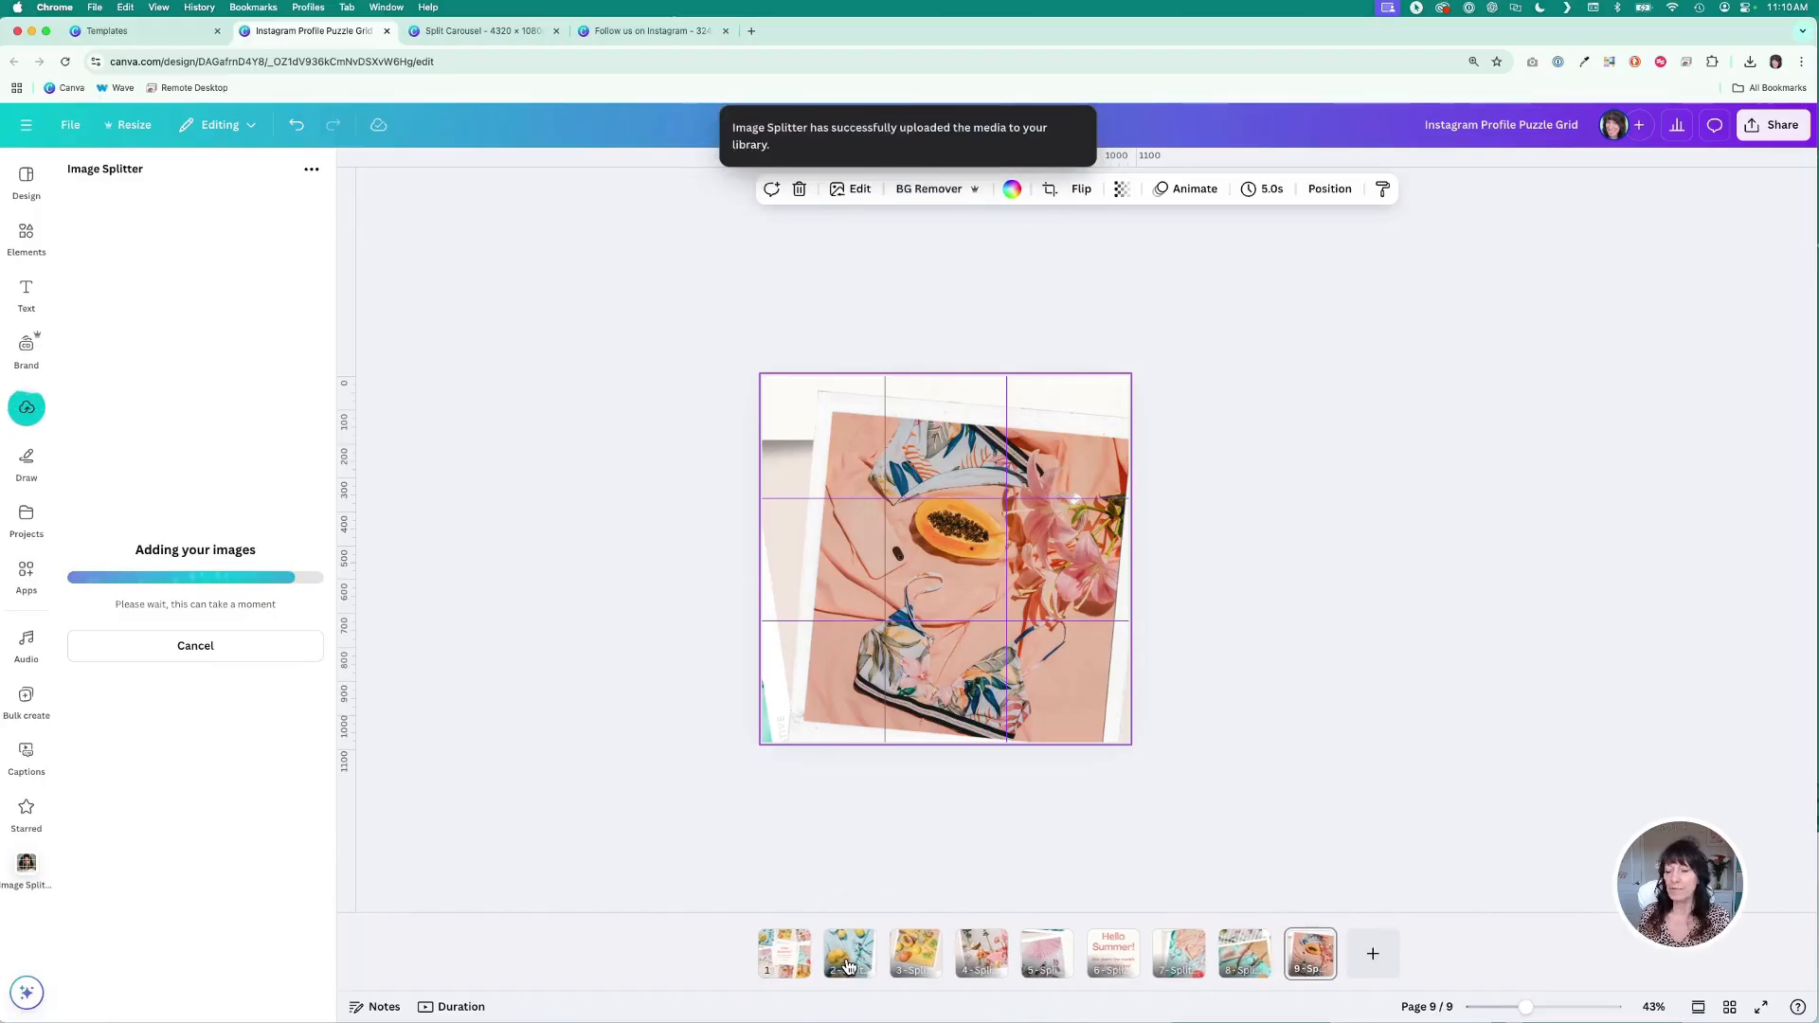
pyautogui.click(770, 962)
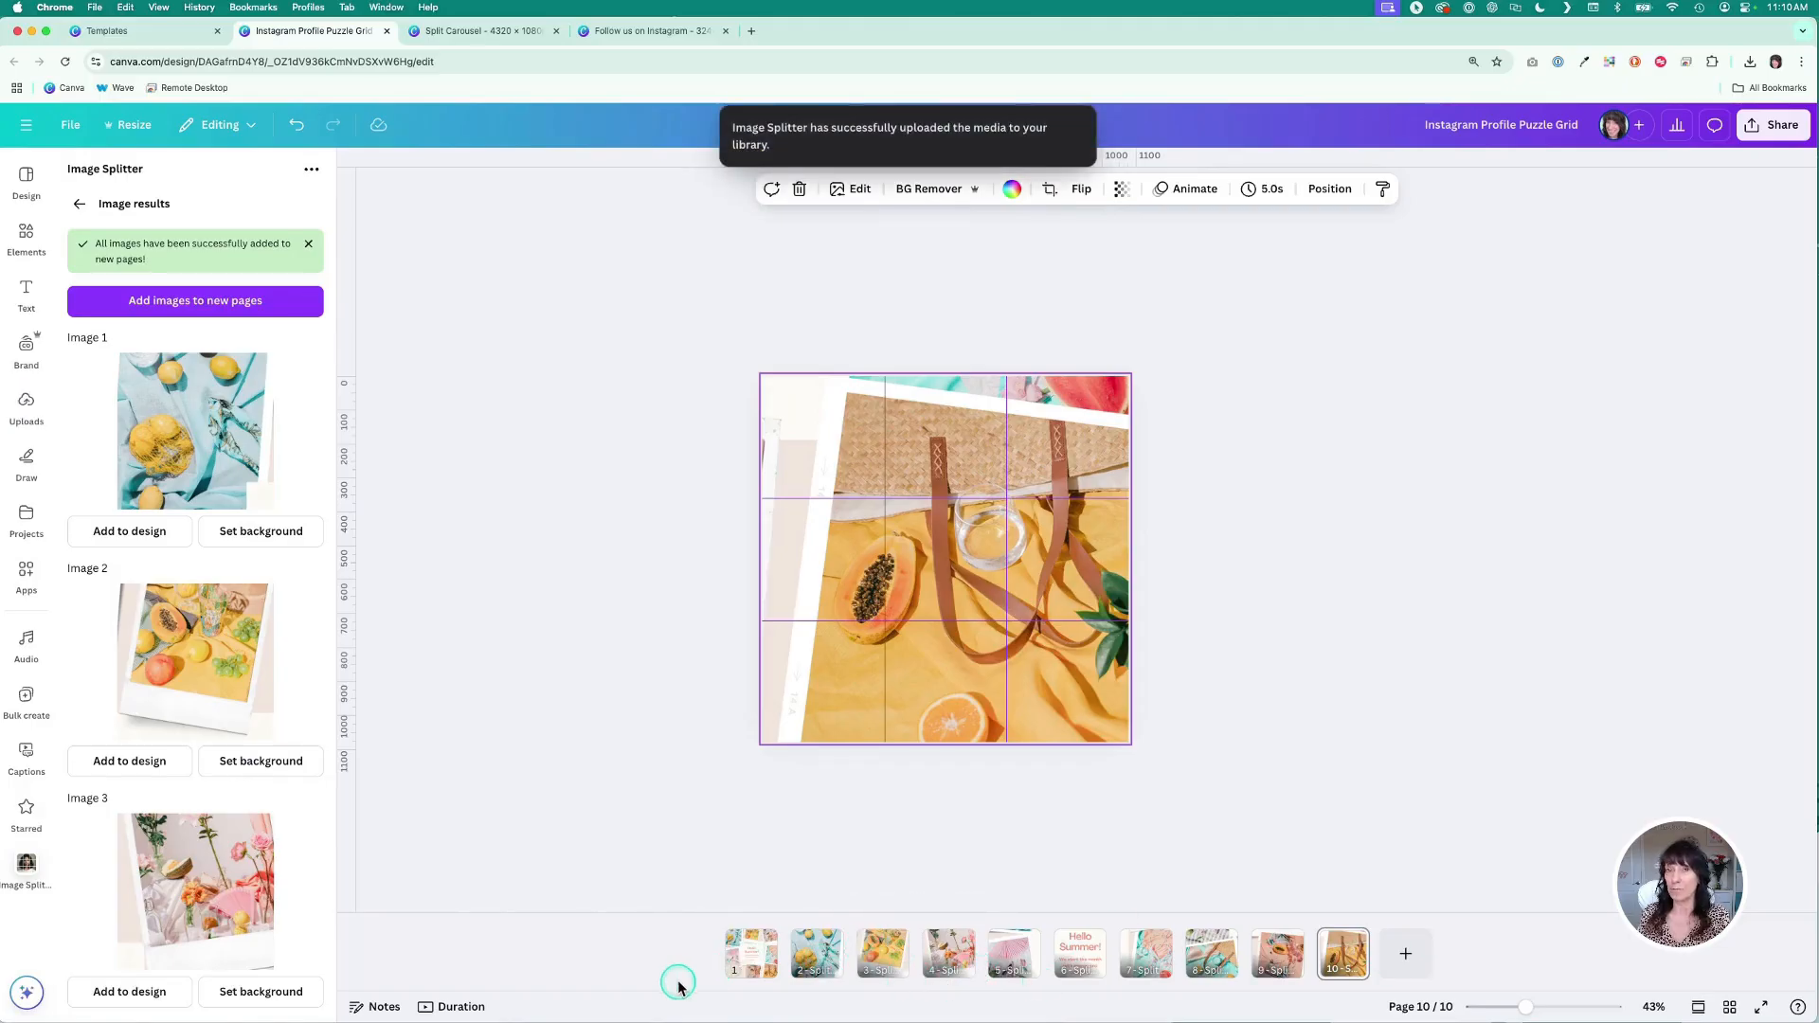
# - Review all ten pages in grid view and reopen the original puzzle grid page
pyautogui.click(1729, 1007)
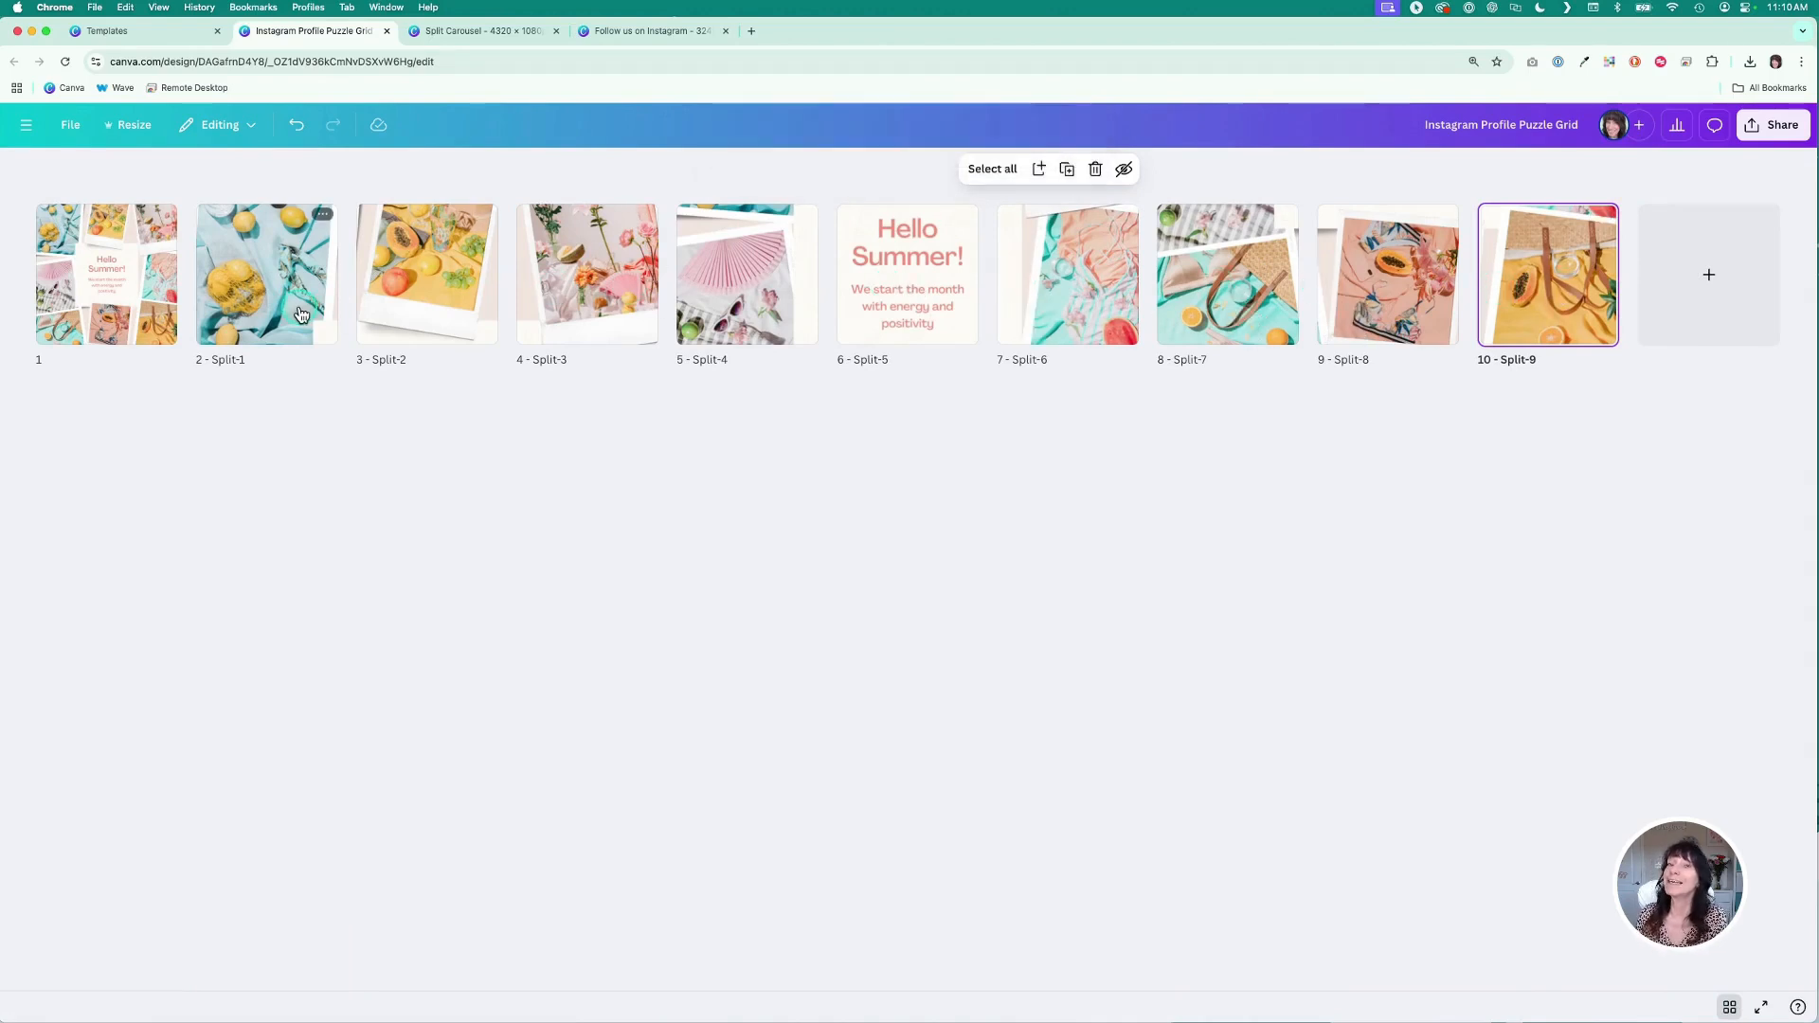
pyautogui.click(259, 399)
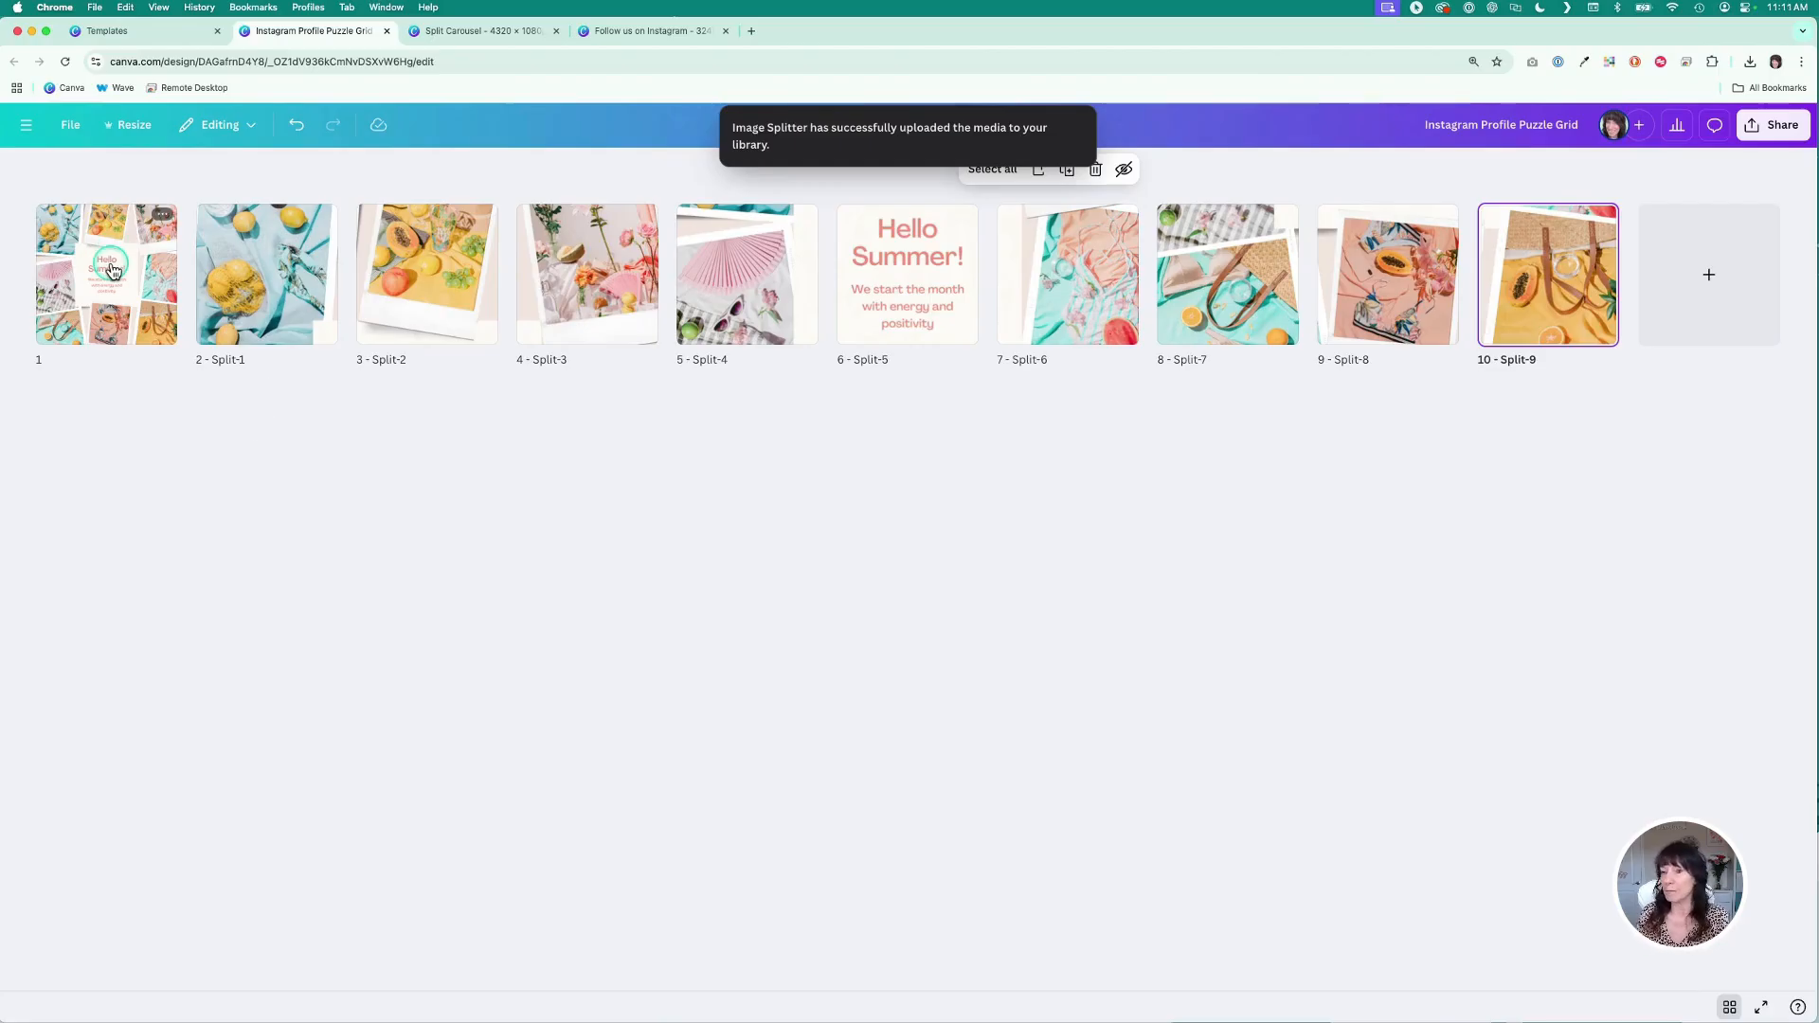
pyautogui.doubleClick(112, 270)
# - Select individual elements on the grid page: the top-left photo, the right photo and the subtitle text
pyautogui.click(776, 424)
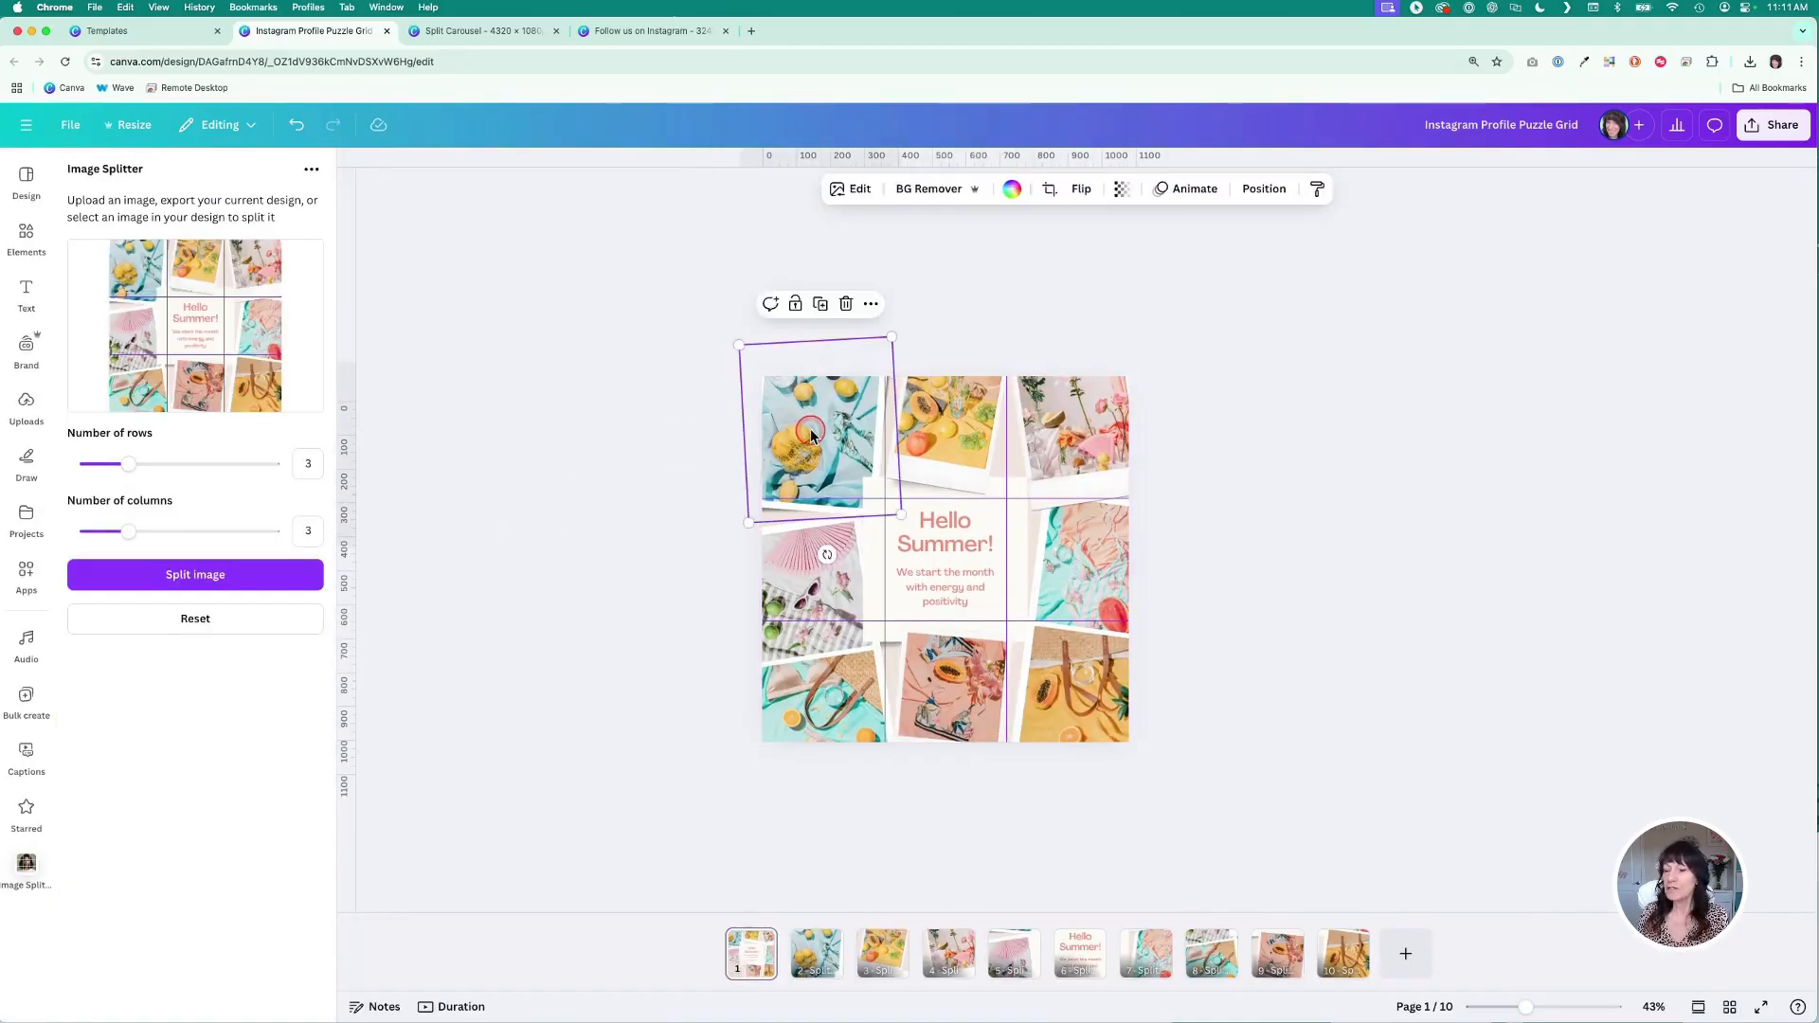
pyautogui.click(1060, 451)
pyautogui.click(1099, 569)
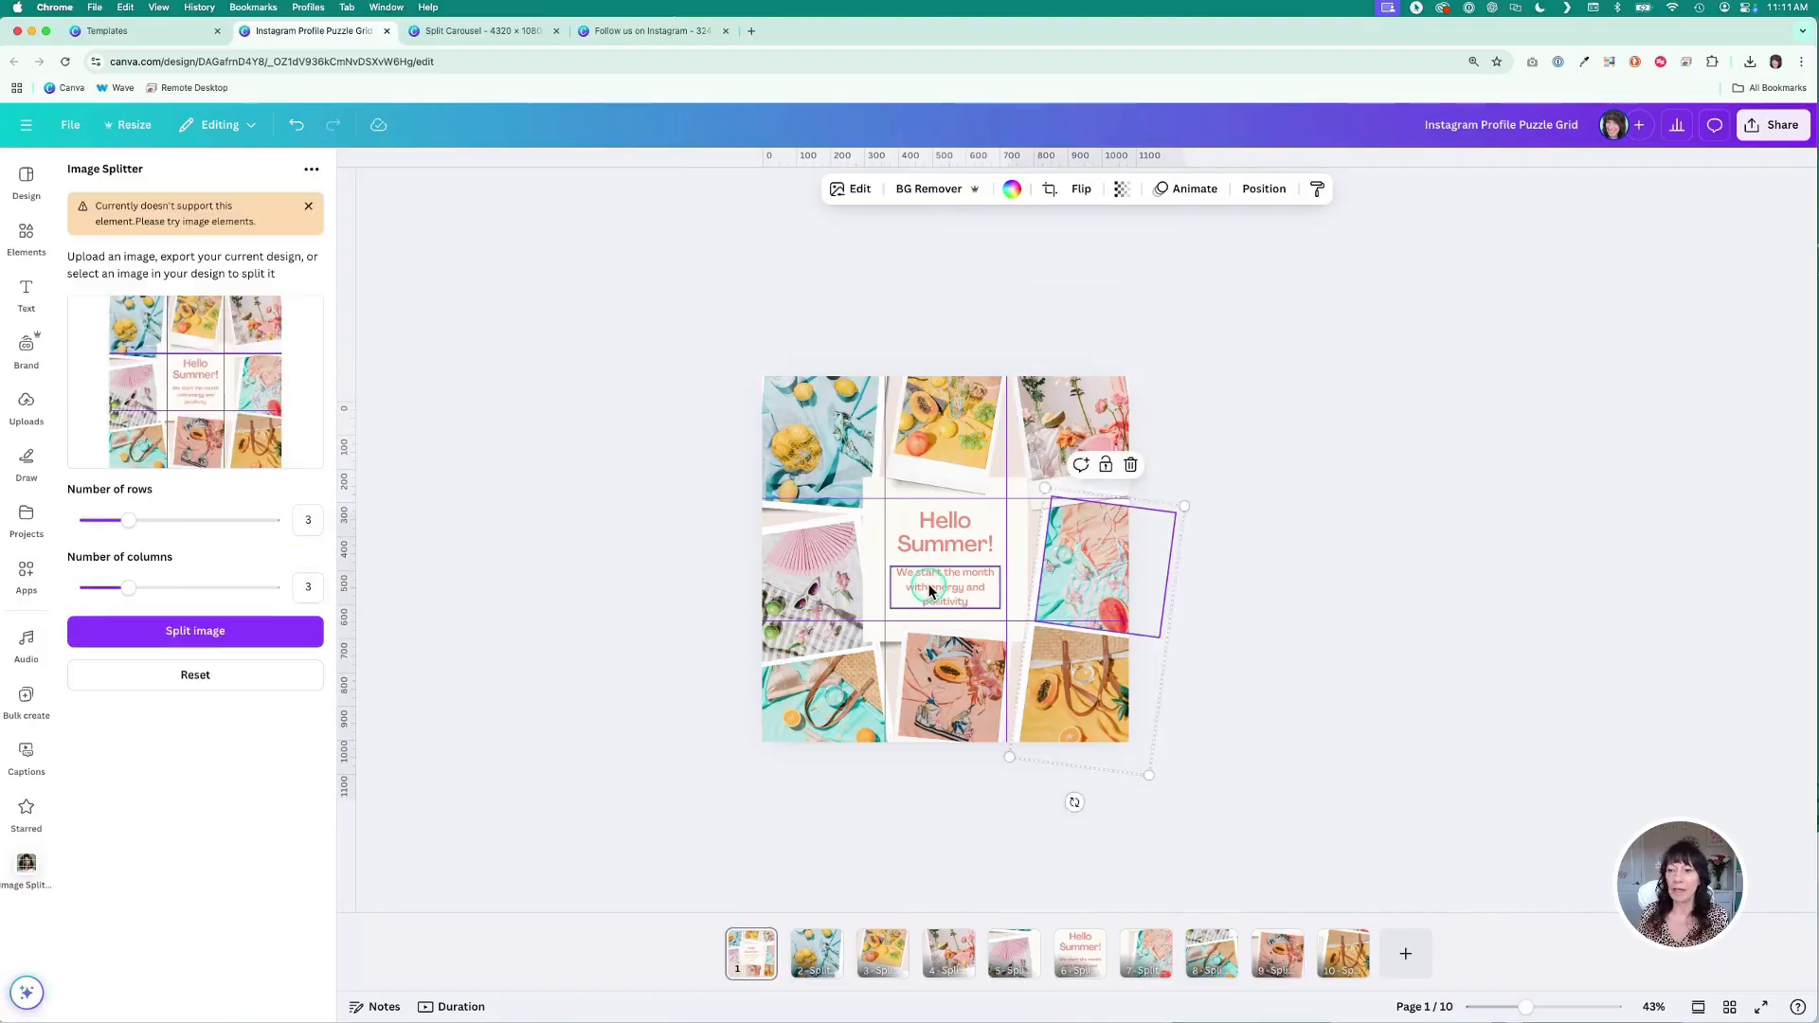
# - Select the subtitle text, the left photo and the heading on the grid page, then deselect them
pyautogui.click(929, 590)
pyautogui.click(815, 583)
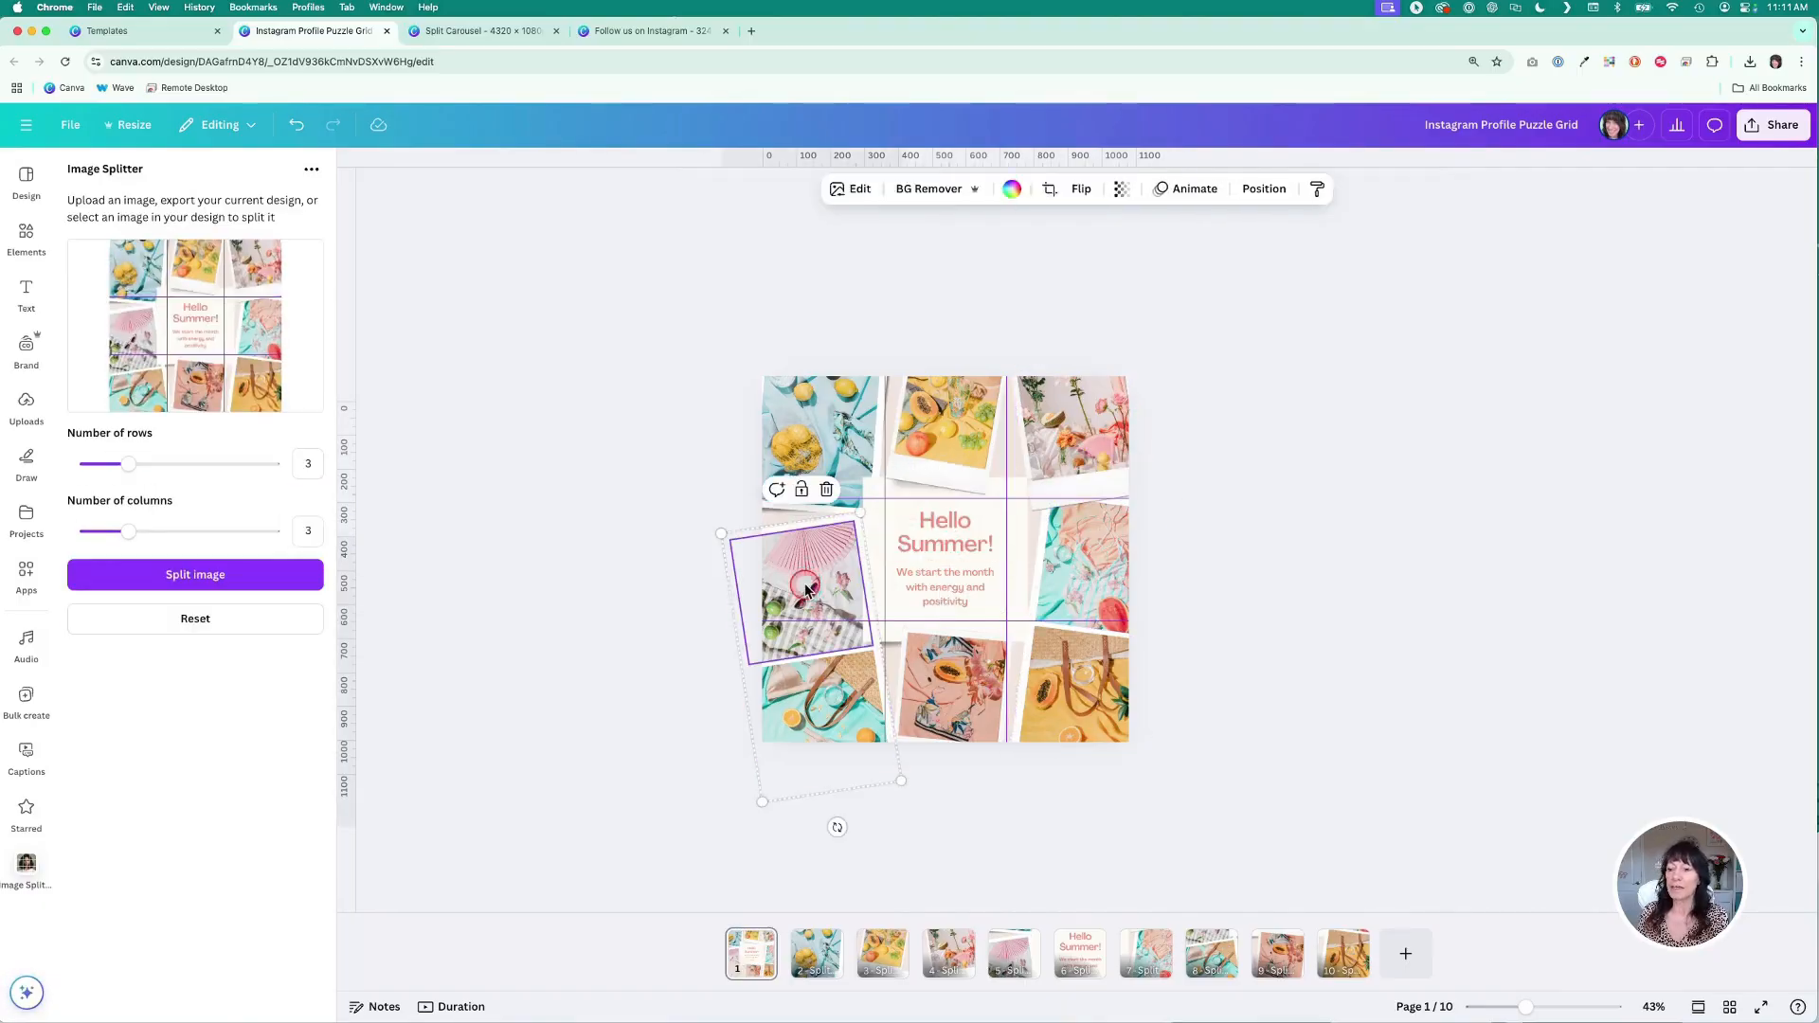
pyautogui.click(948, 530)
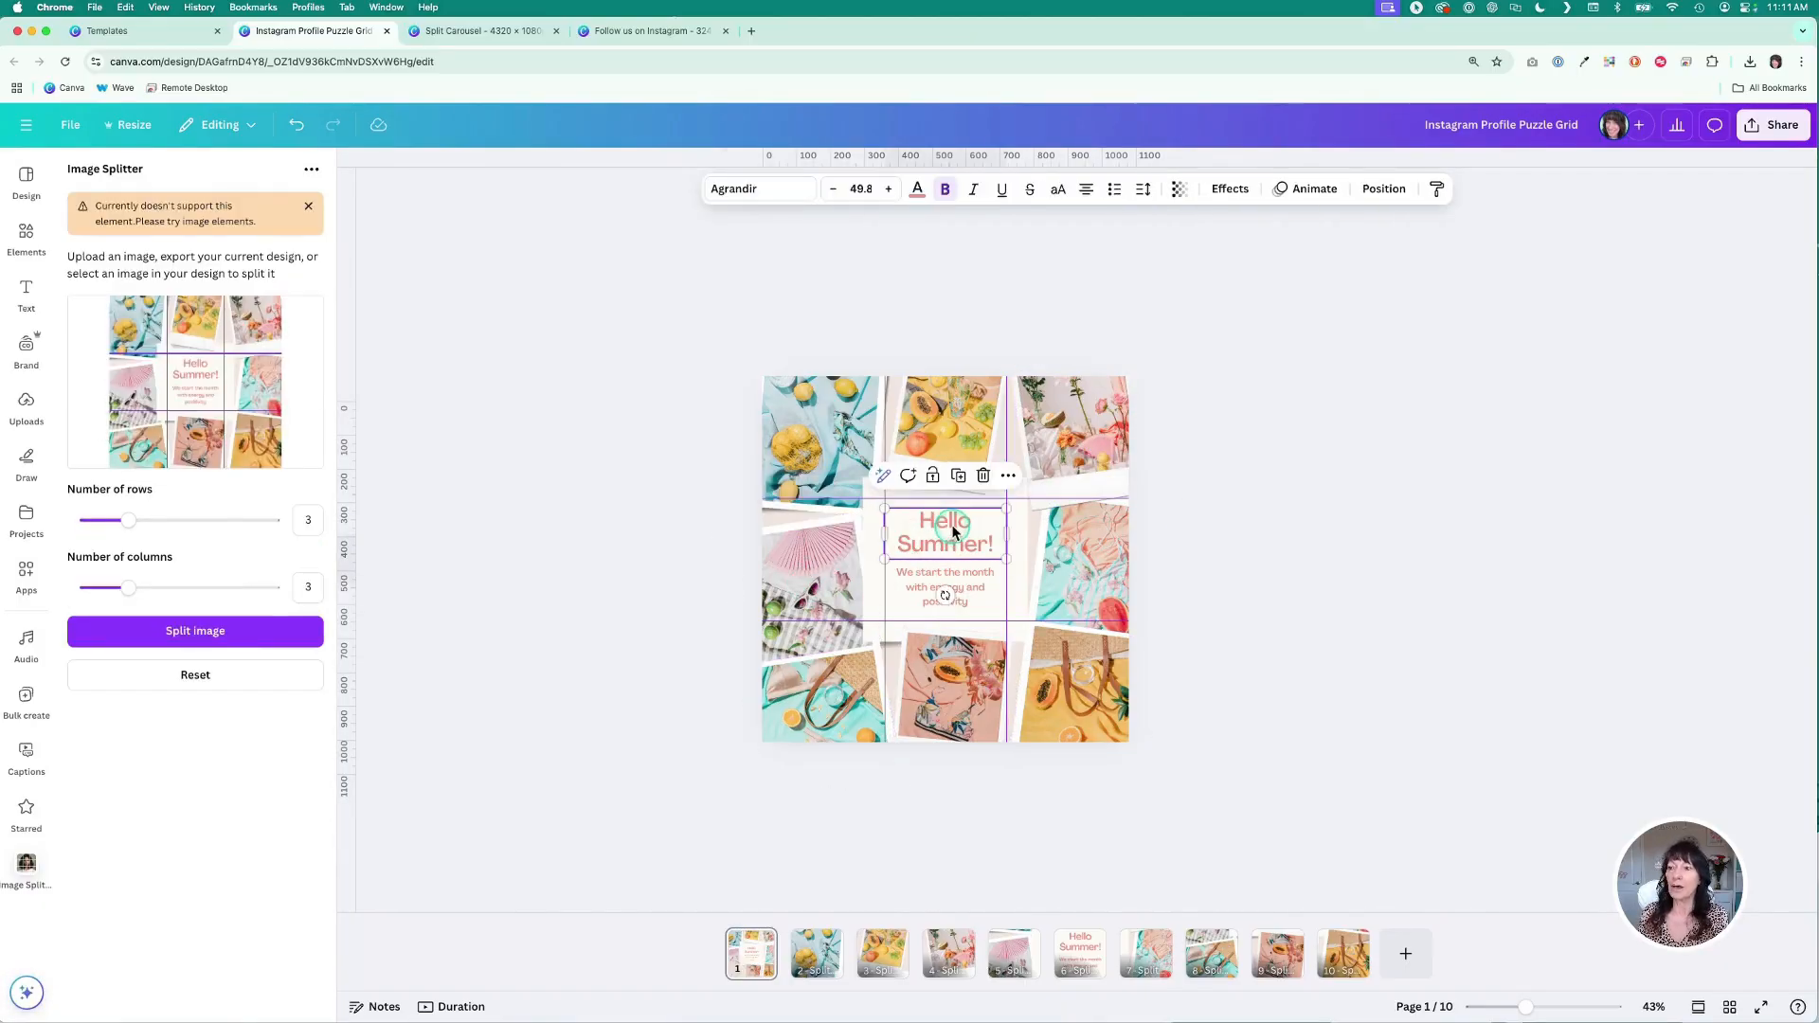
pyautogui.click(466, 333)
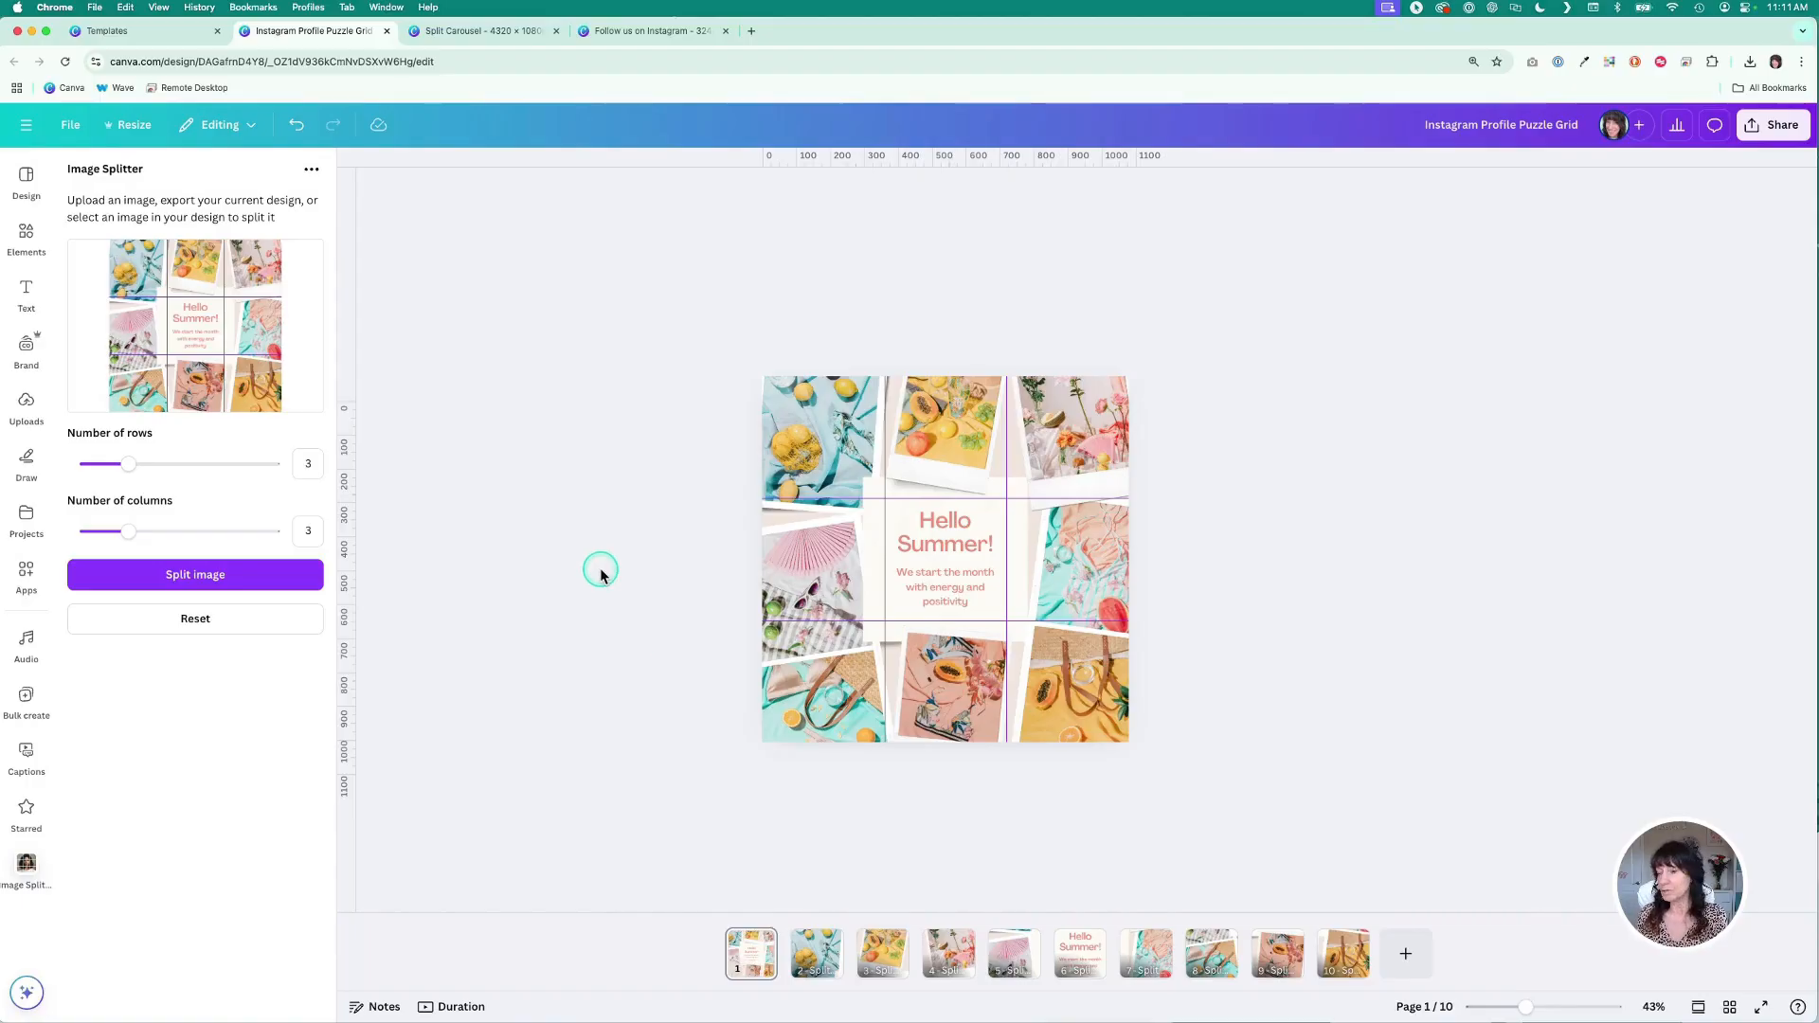
# - Browse the split tile pages, including the Hello Summer tile, and return to the original grid page
pyautogui.click(944, 959)
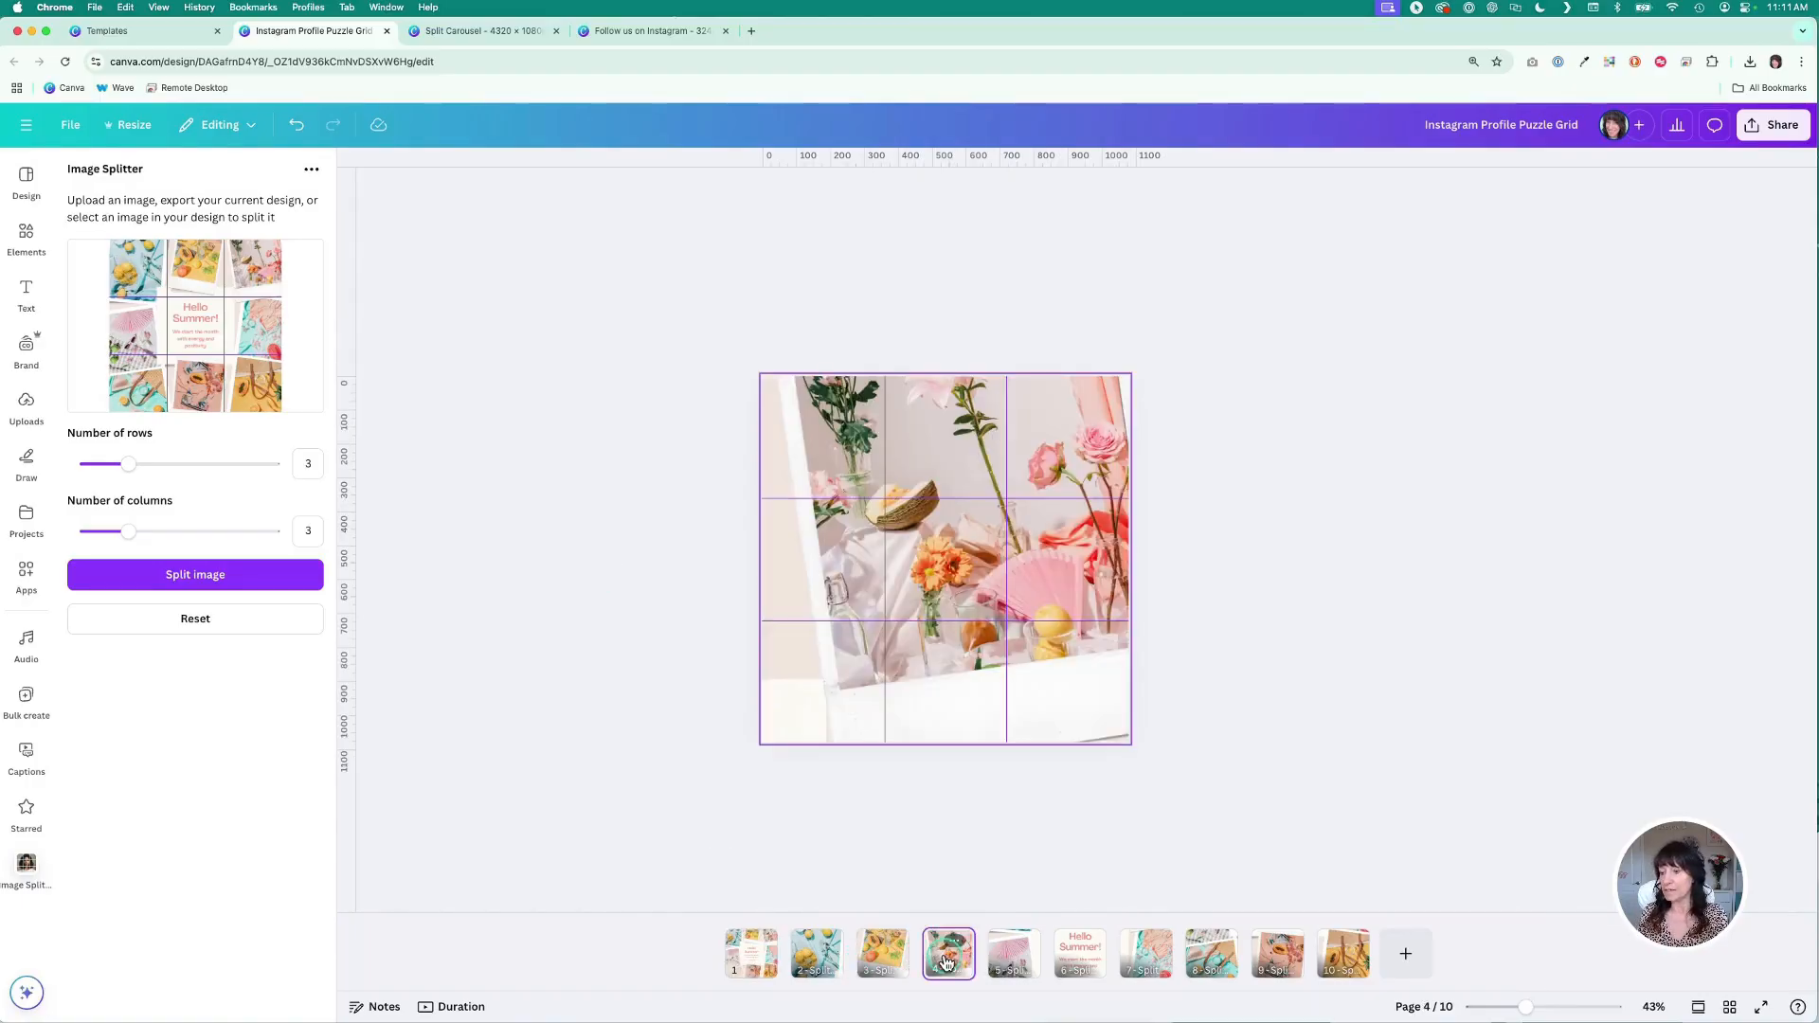
pyautogui.click(1080, 954)
pyautogui.doubleClick(957, 472)
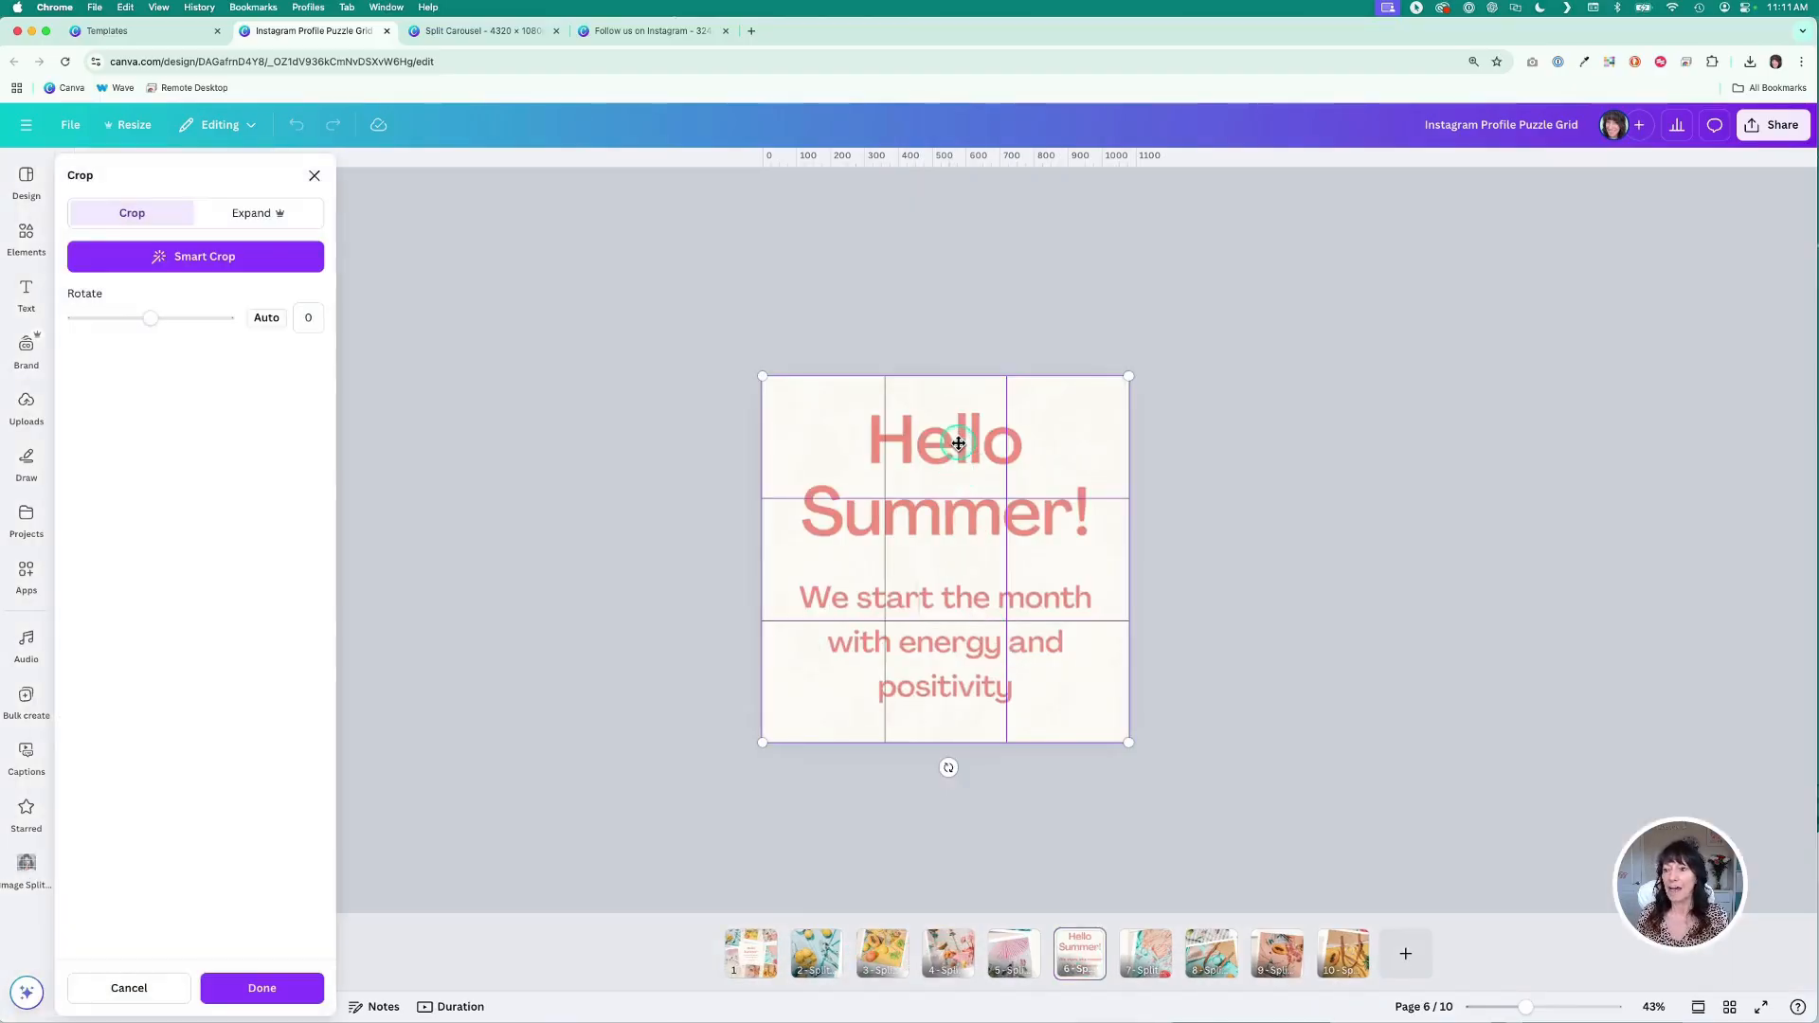
pyautogui.click(581, 457)
pyautogui.click(950, 957)
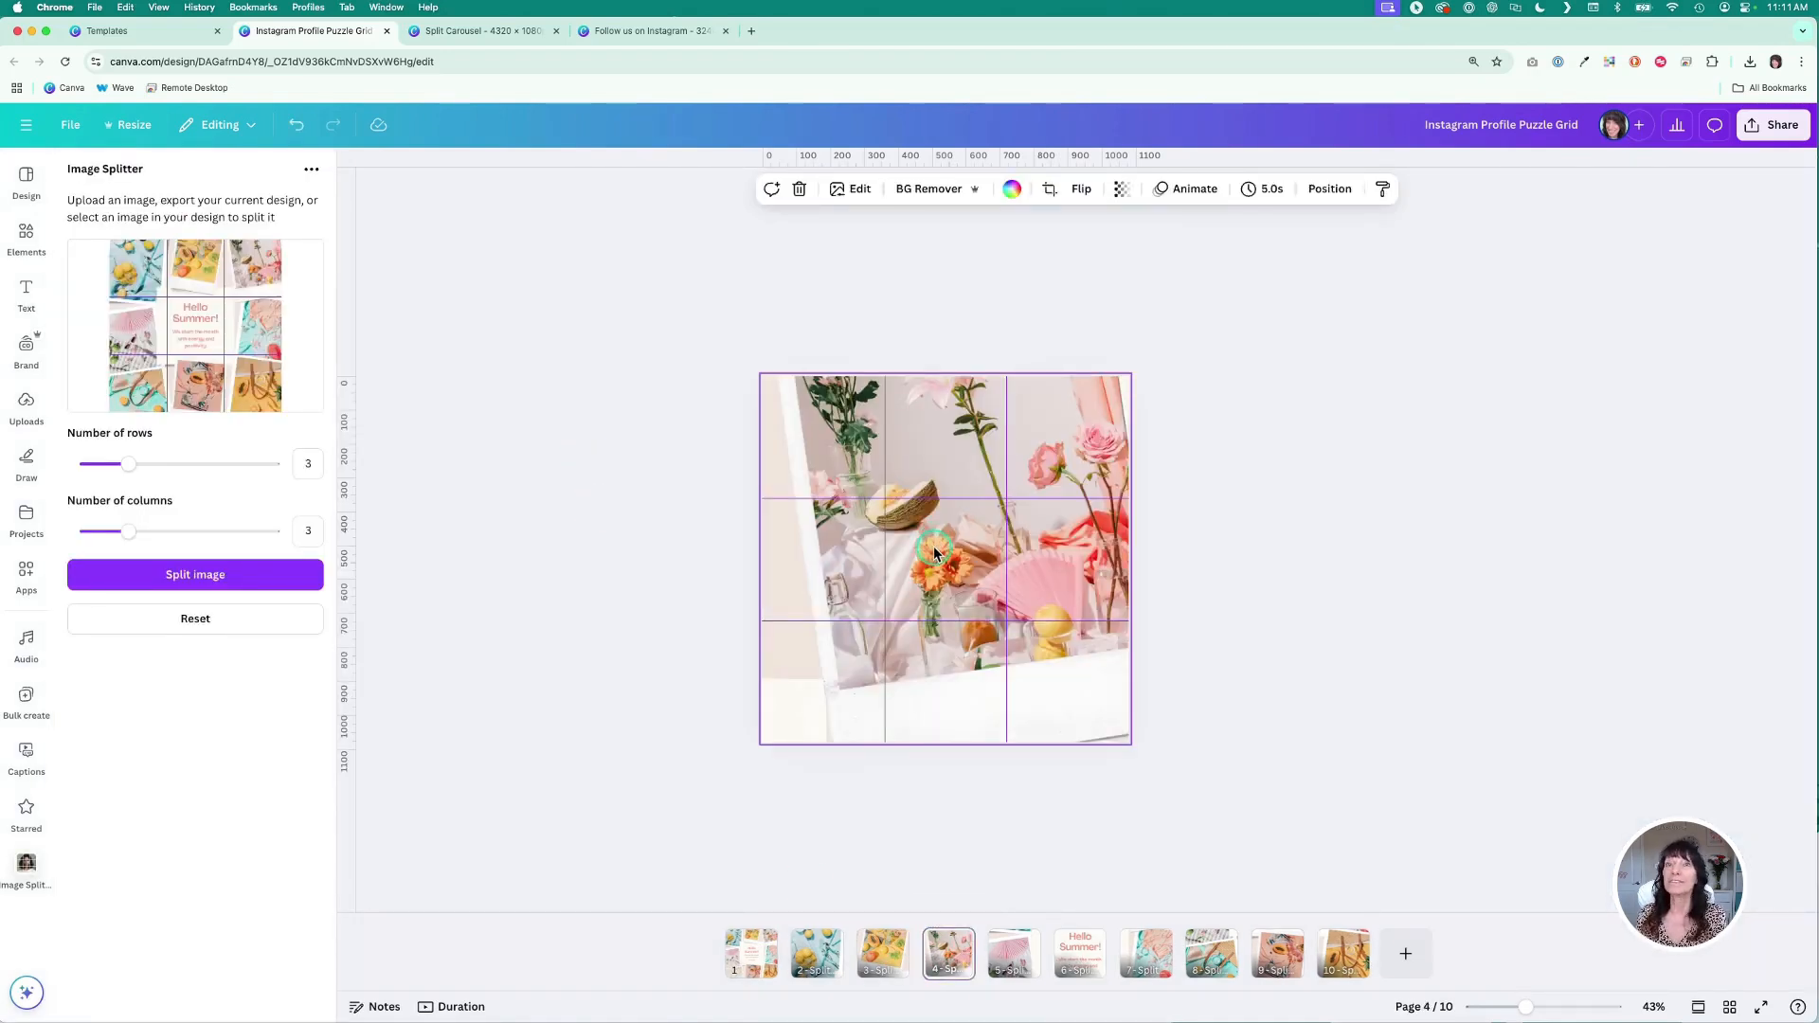
pyautogui.click(748, 952)
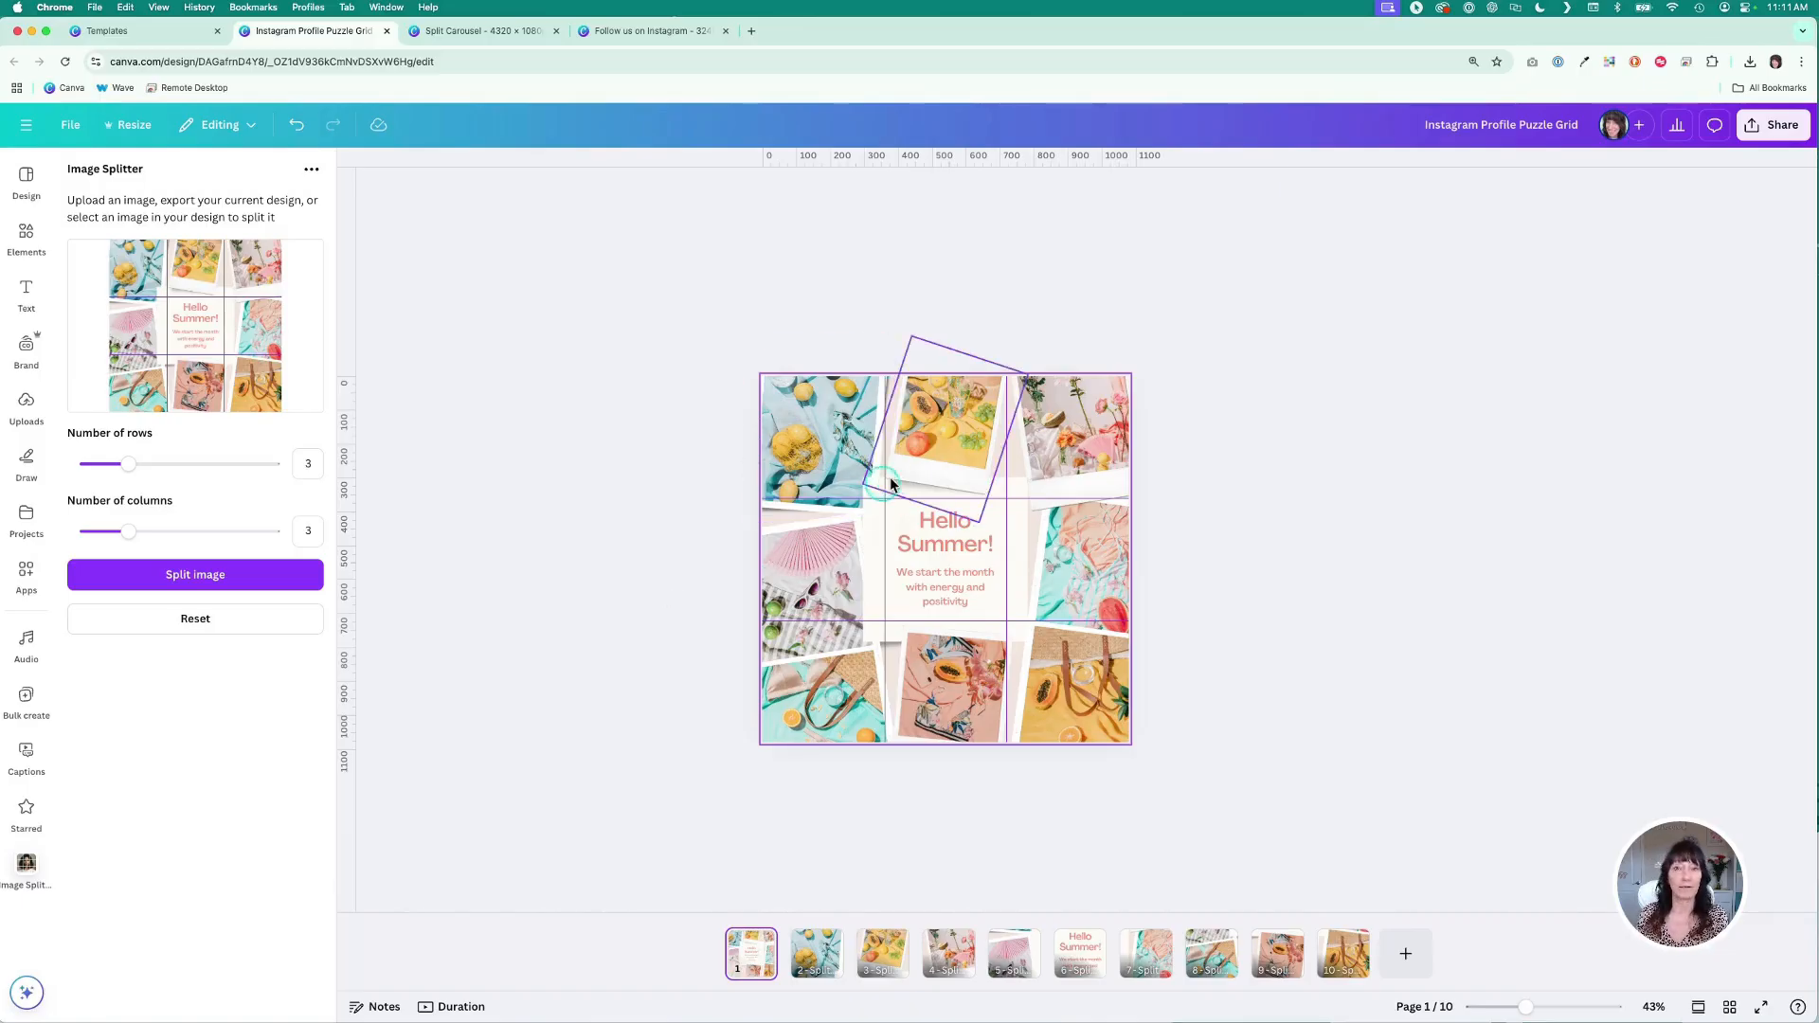
pyautogui.click(926, 552)
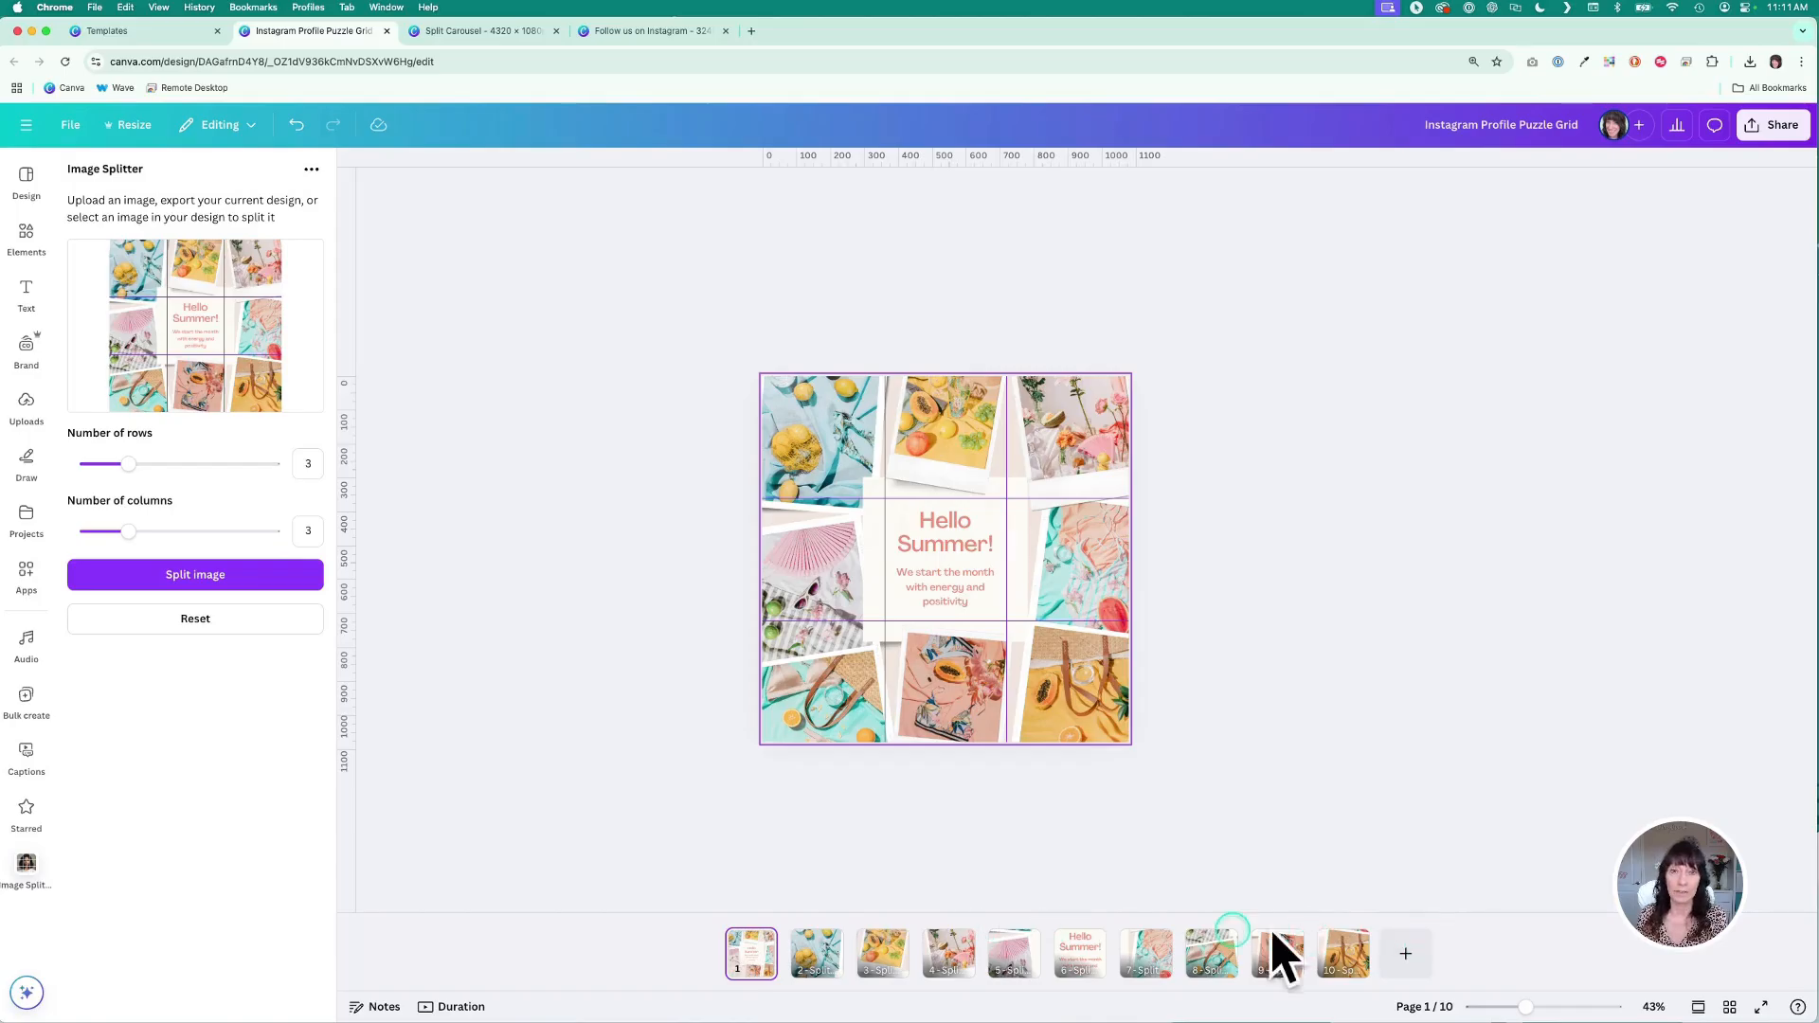
pyautogui.click(817, 952)
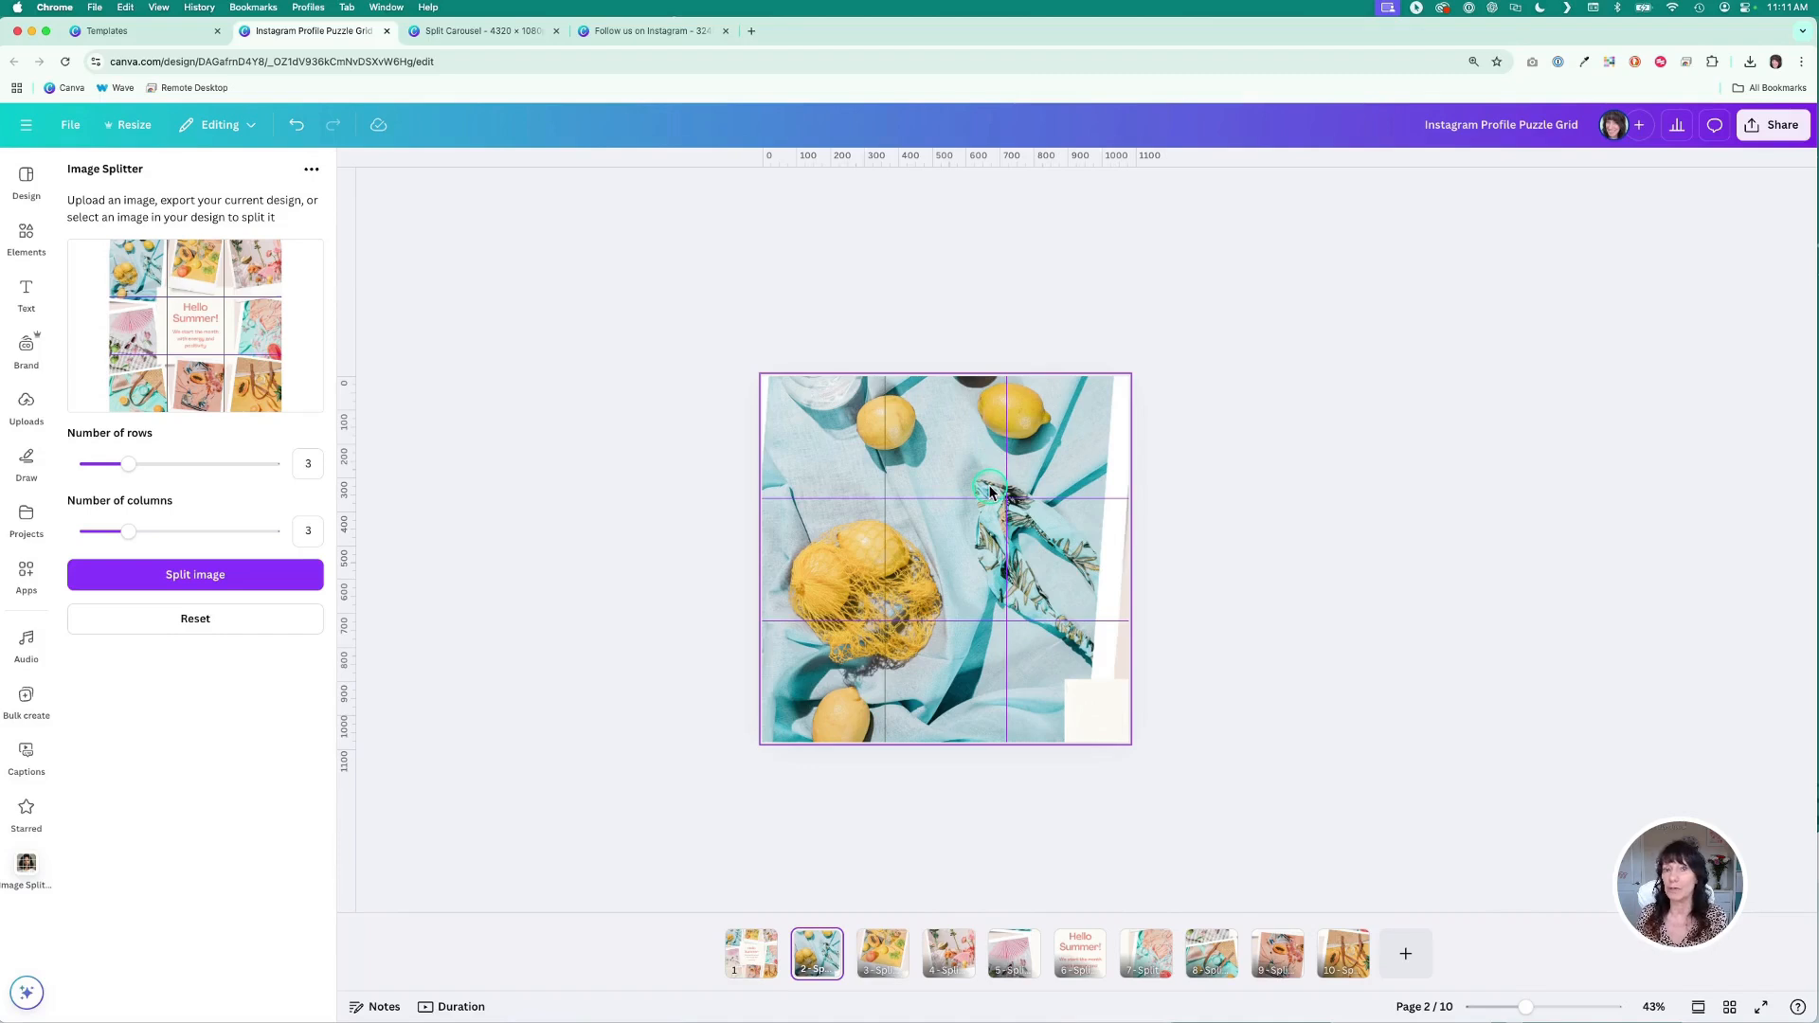
pyautogui.click(751, 952)
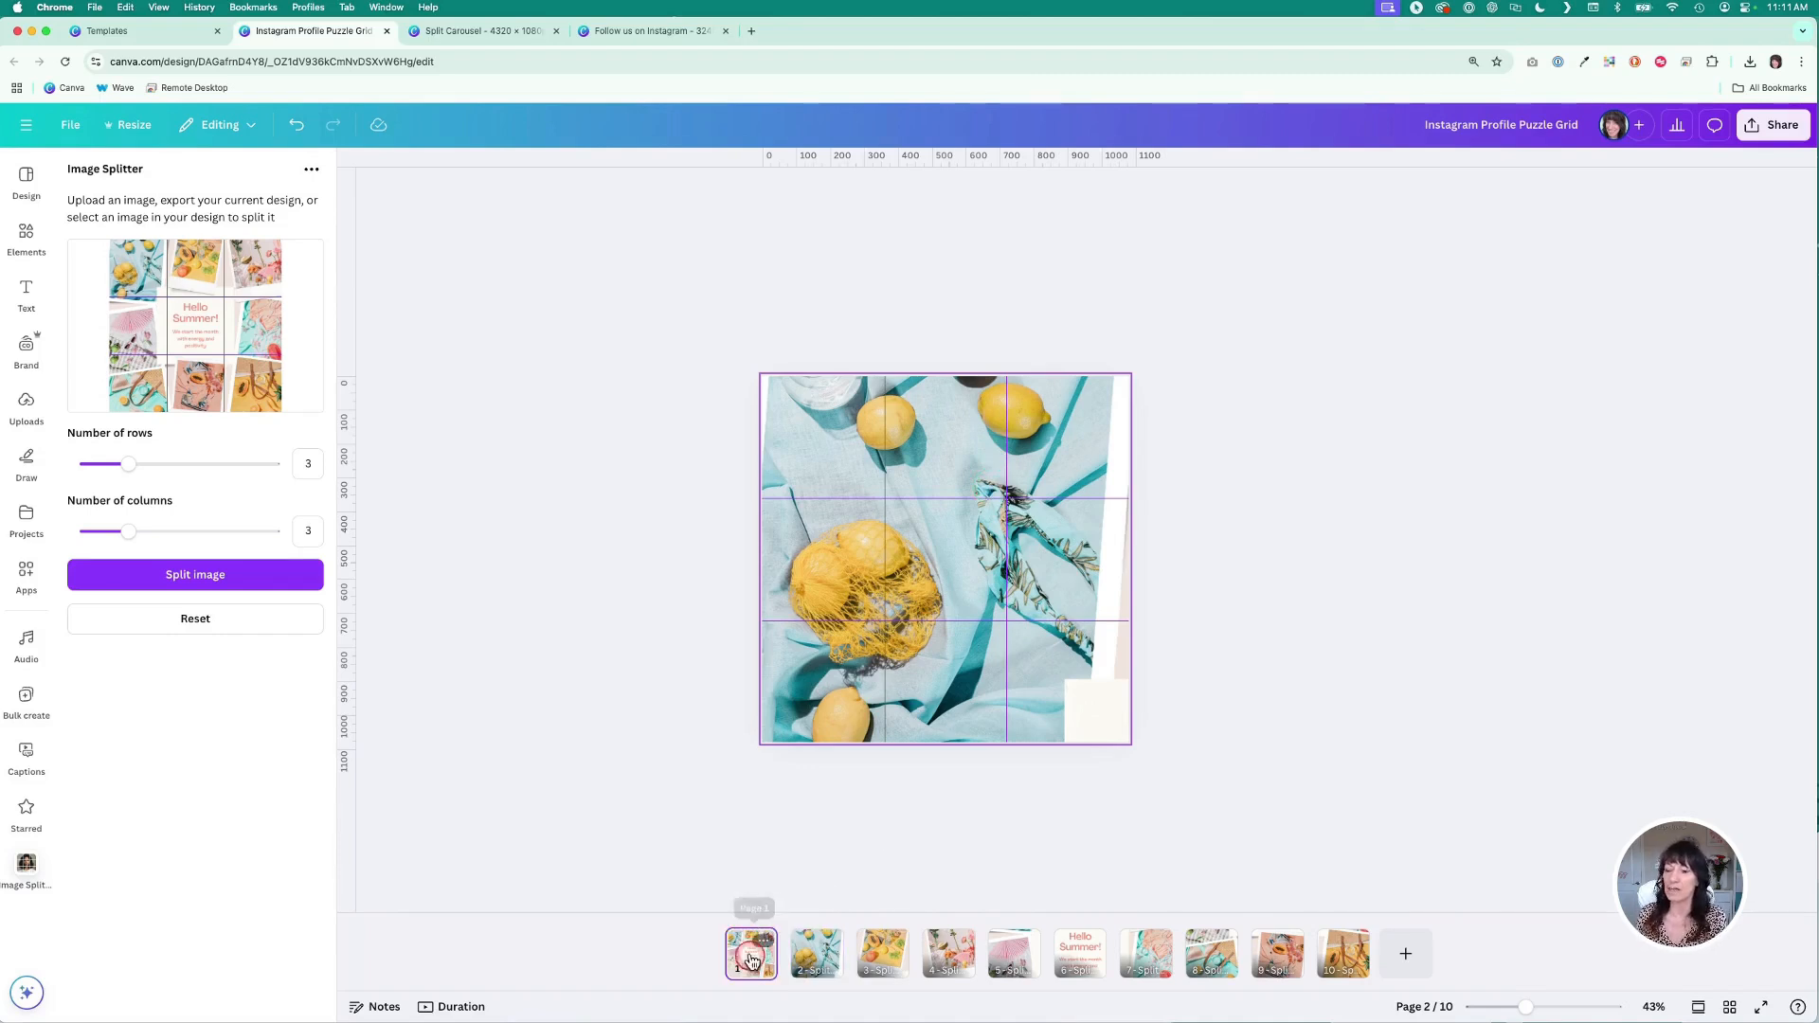
pyautogui.click(658, 696)
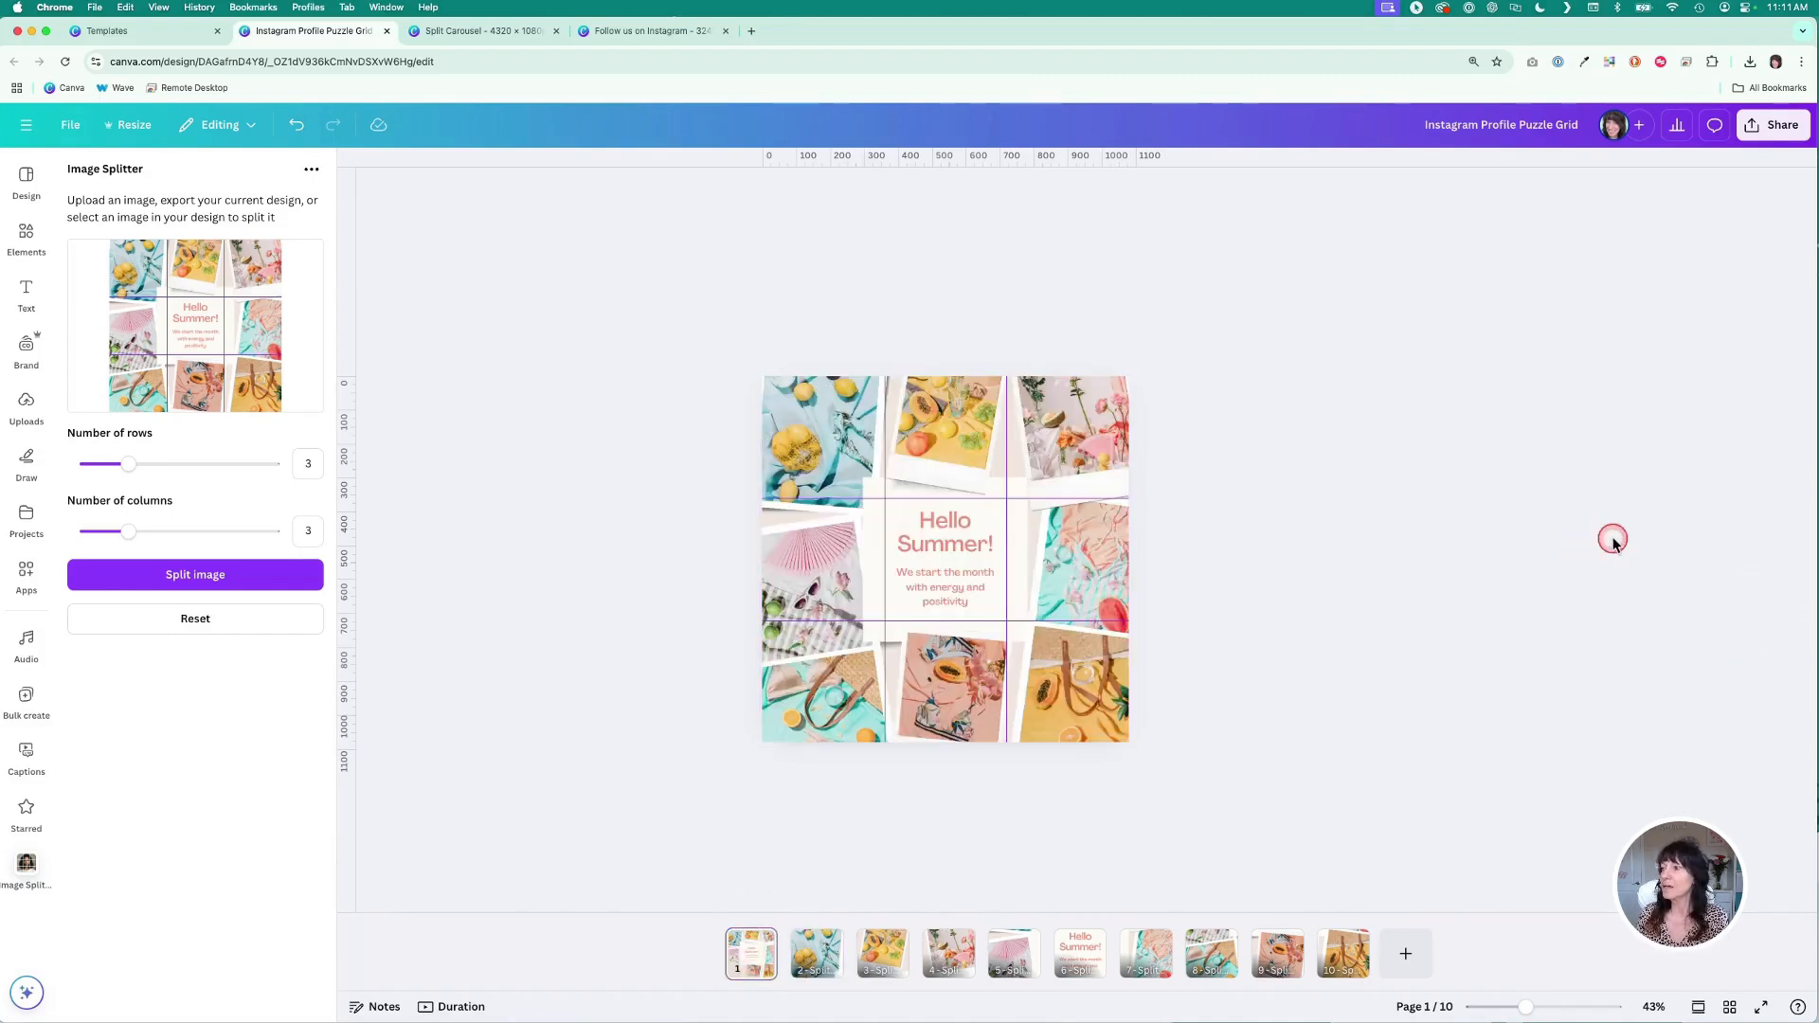
# - Download the design's split tiles as PNG files and review the downloaded folder before closing it
pyautogui.click(1779, 126)
pyautogui.click(1533, 431)
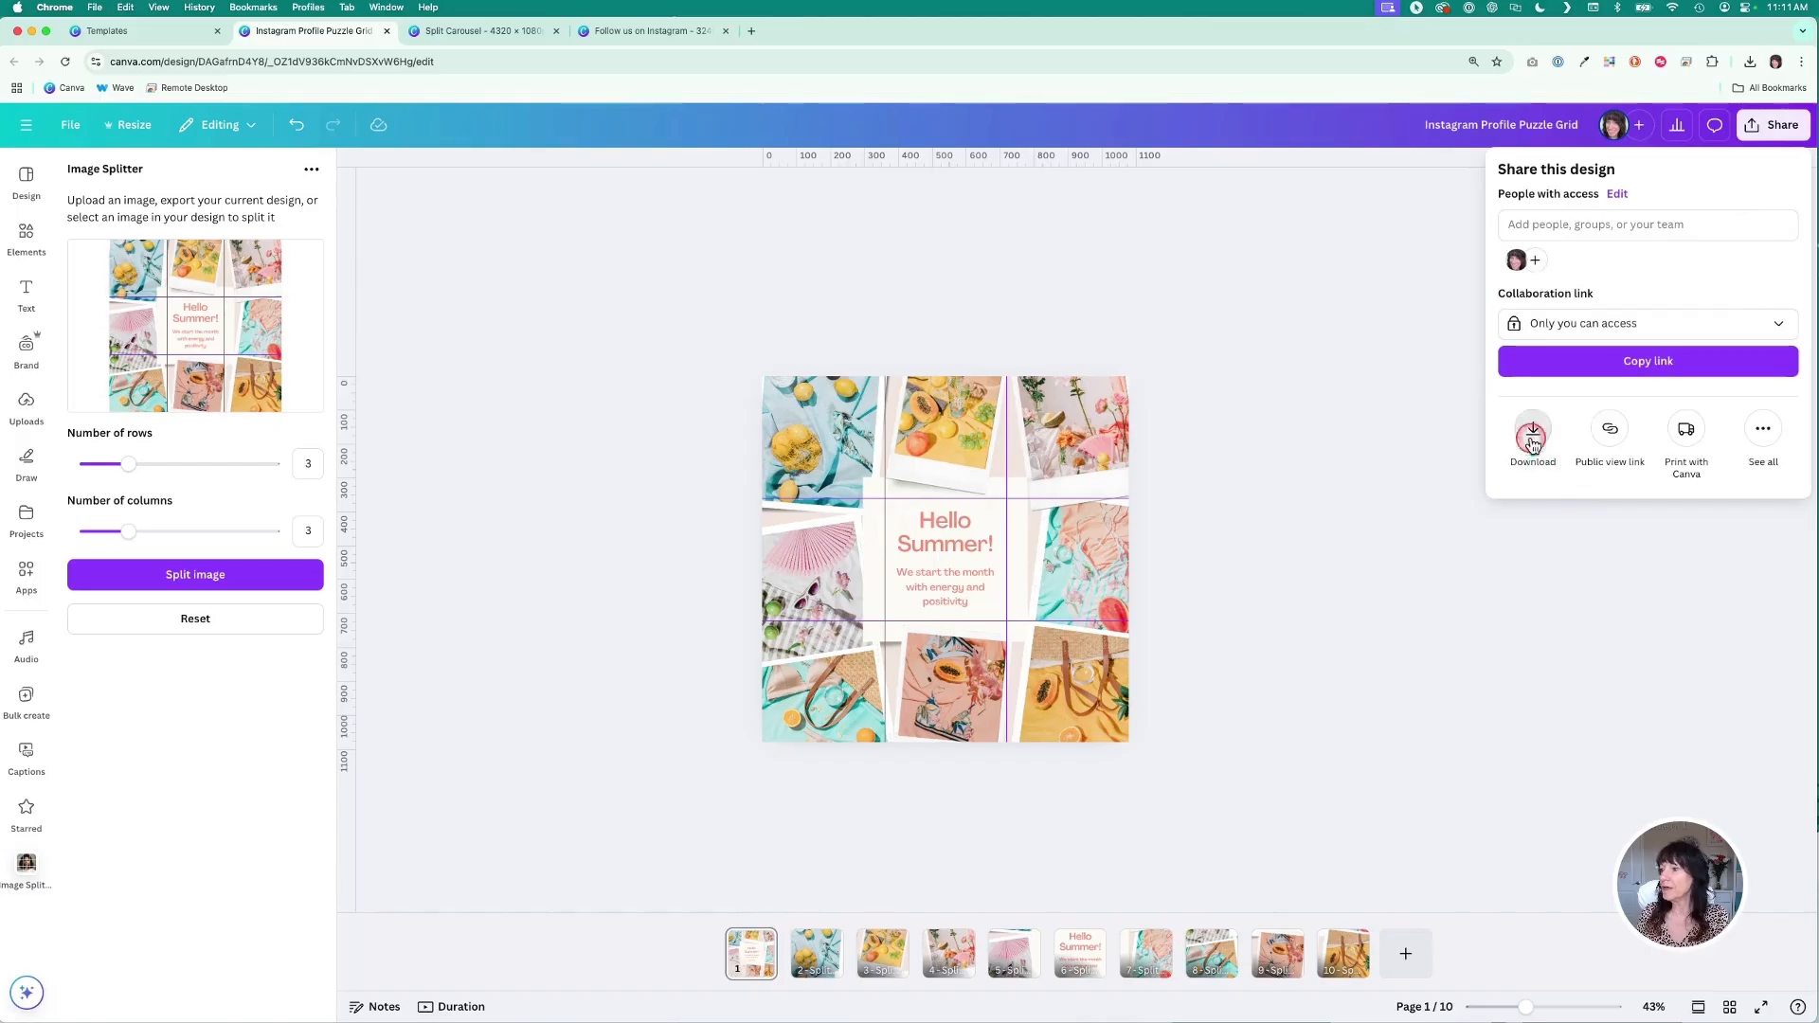
pyautogui.click(1675, 542)
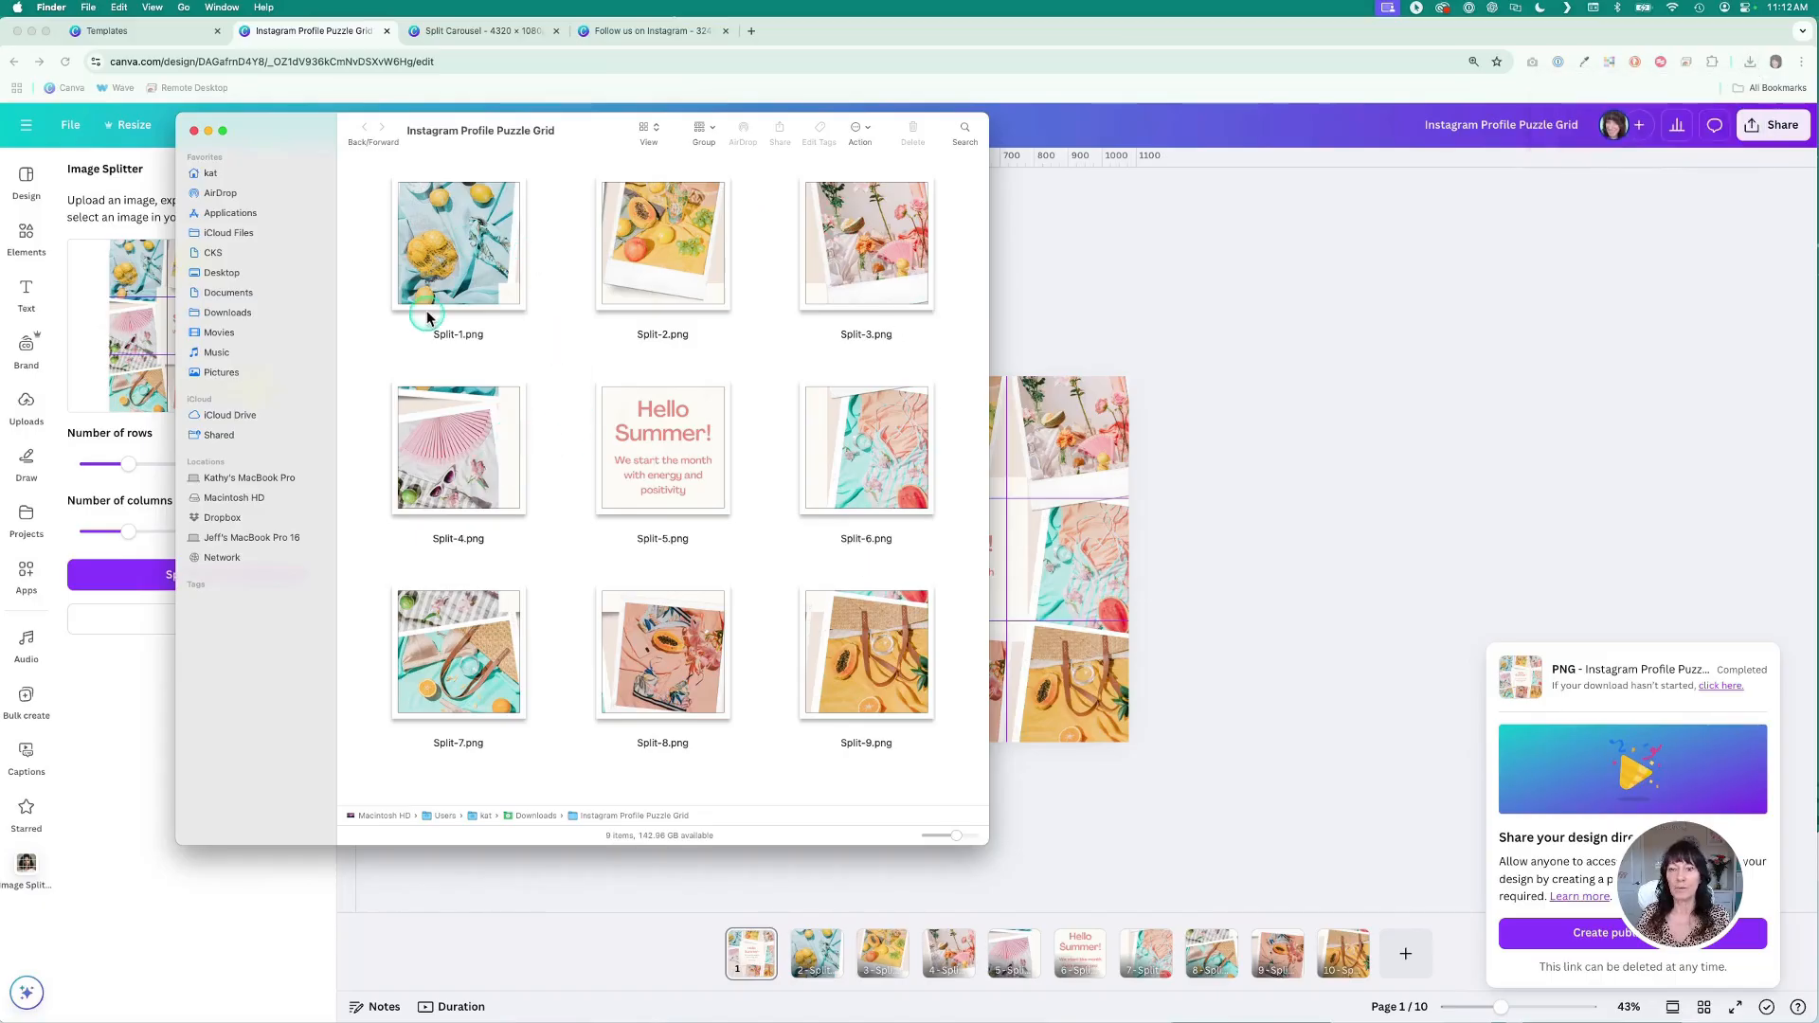
pyautogui.moveTo(526, 135); pyautogui.dragTo(722, 139)
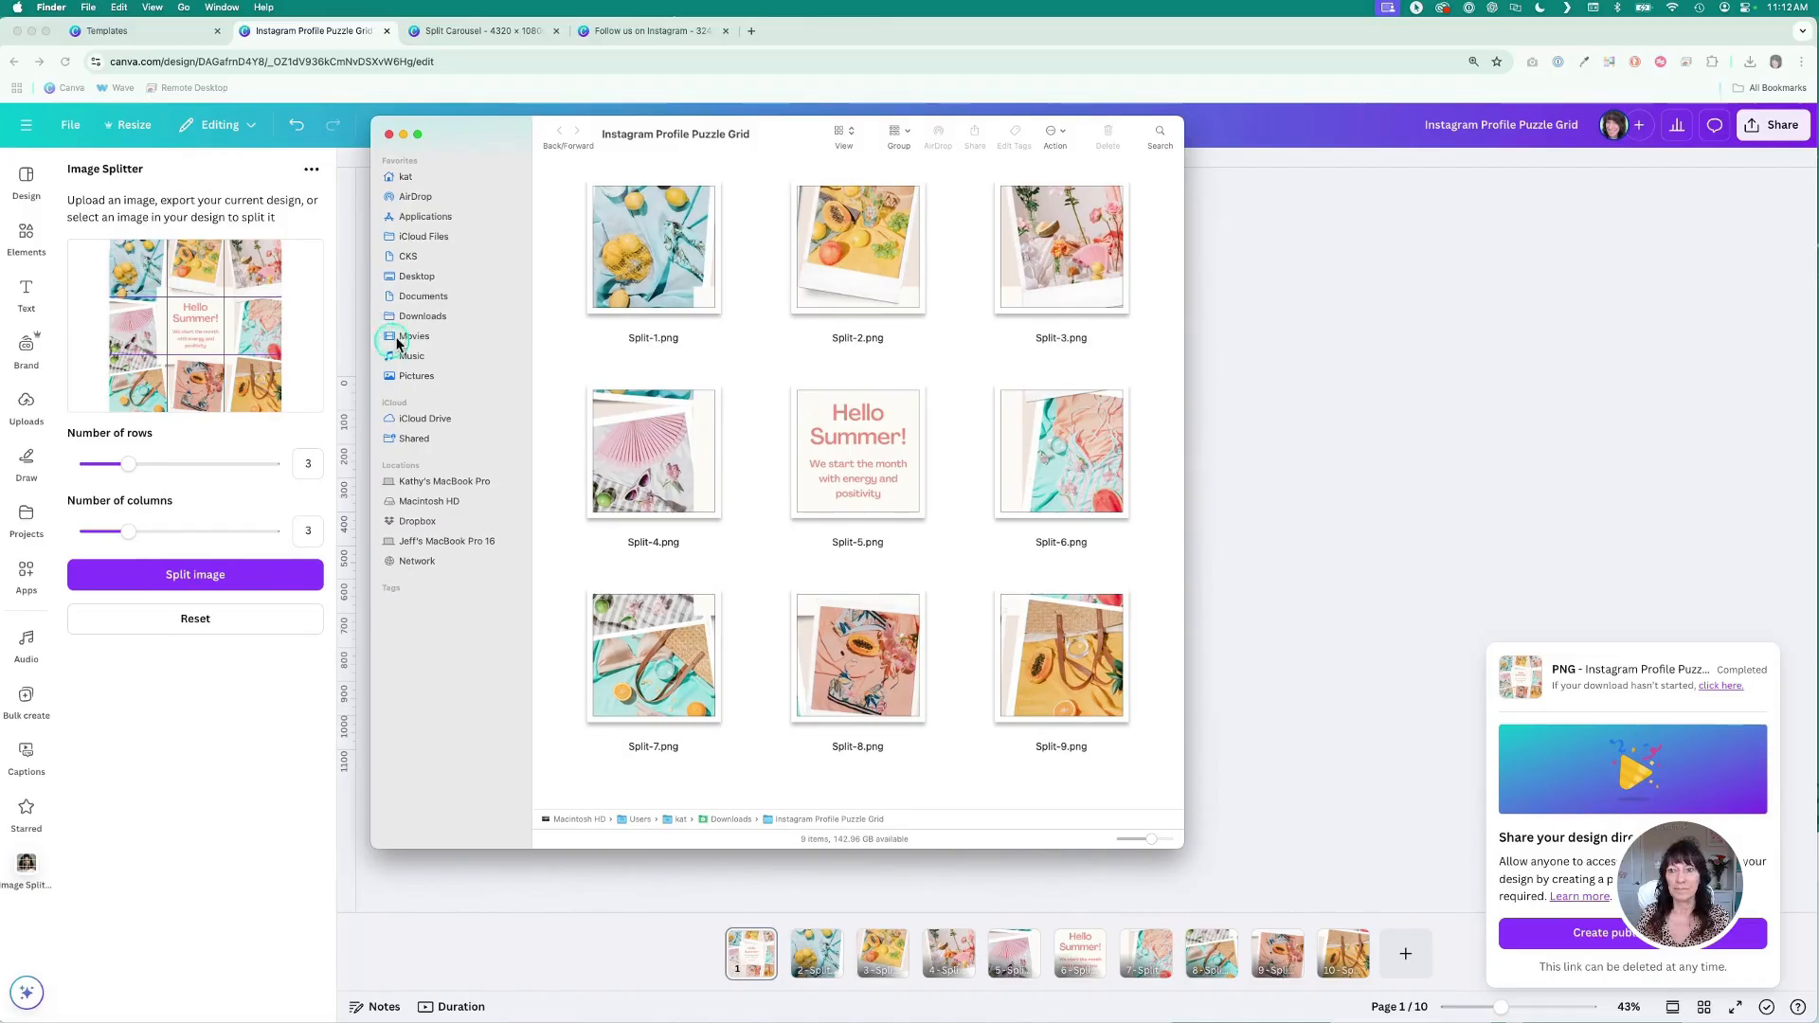
pyautogui.click(389, 135)
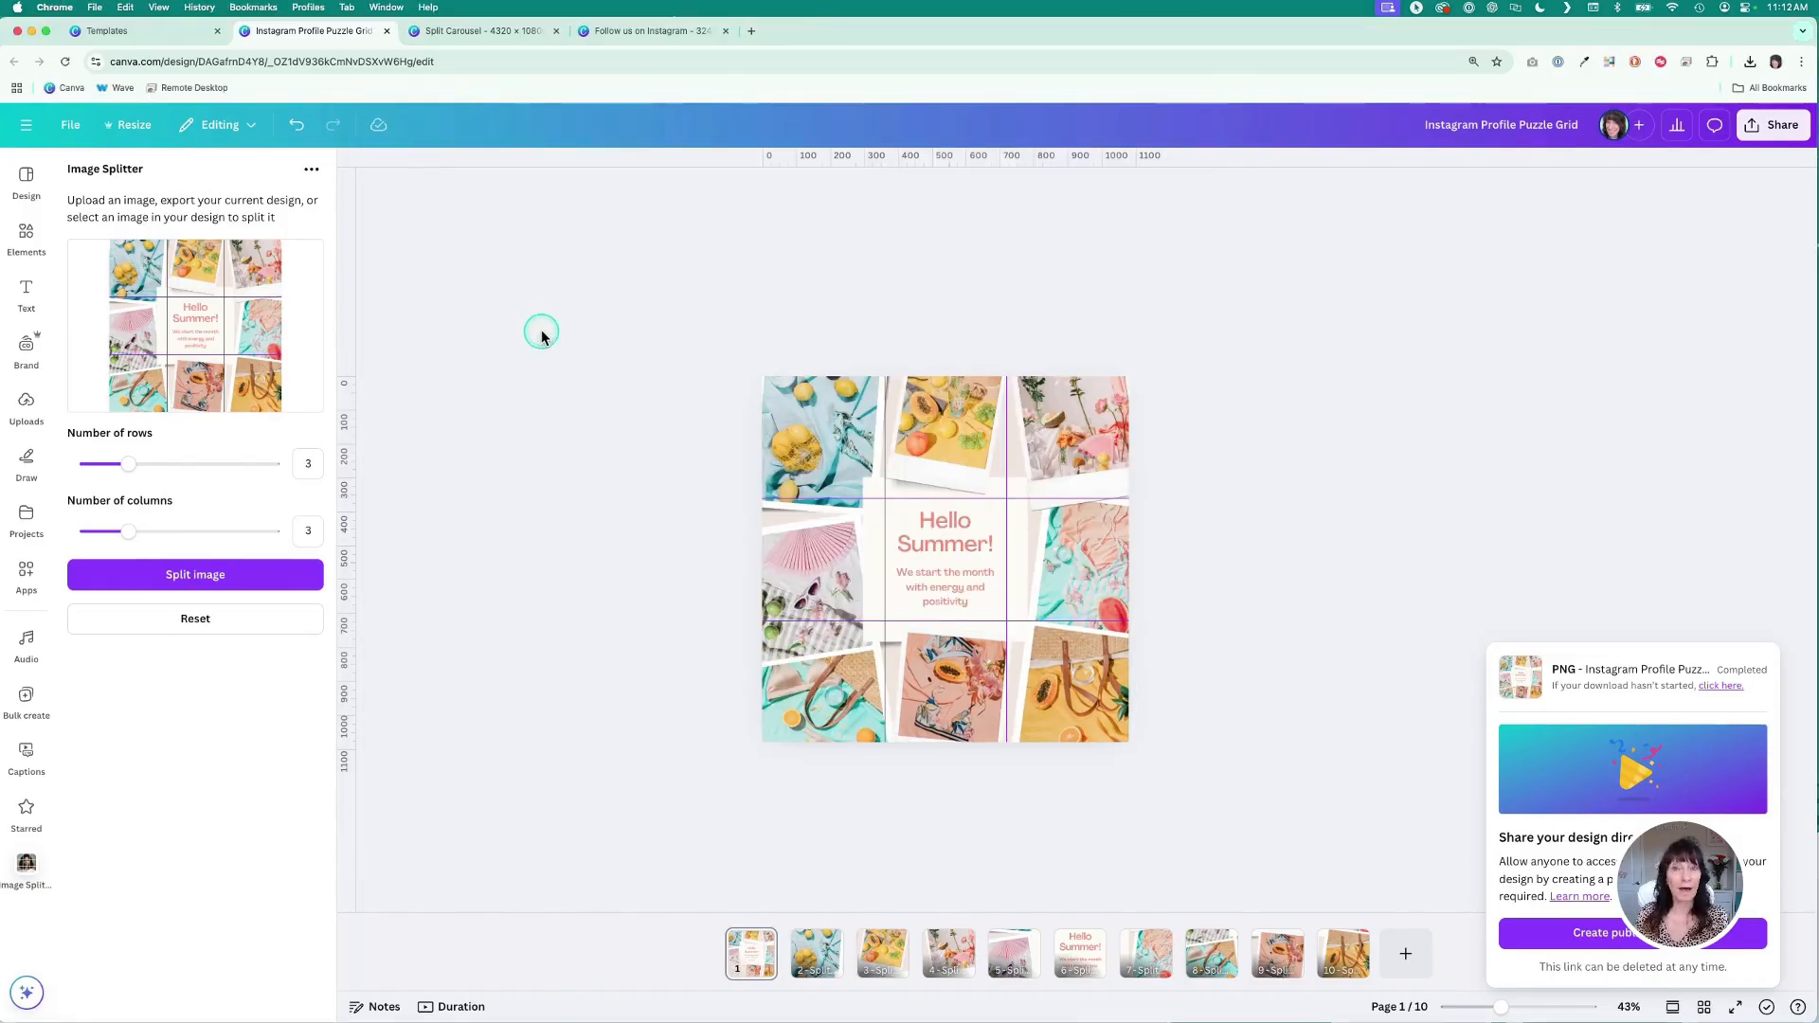
# - Switch to the Split Carousel design and open its custom Add guides settings, then close them
pyautogui.click(488, 31)
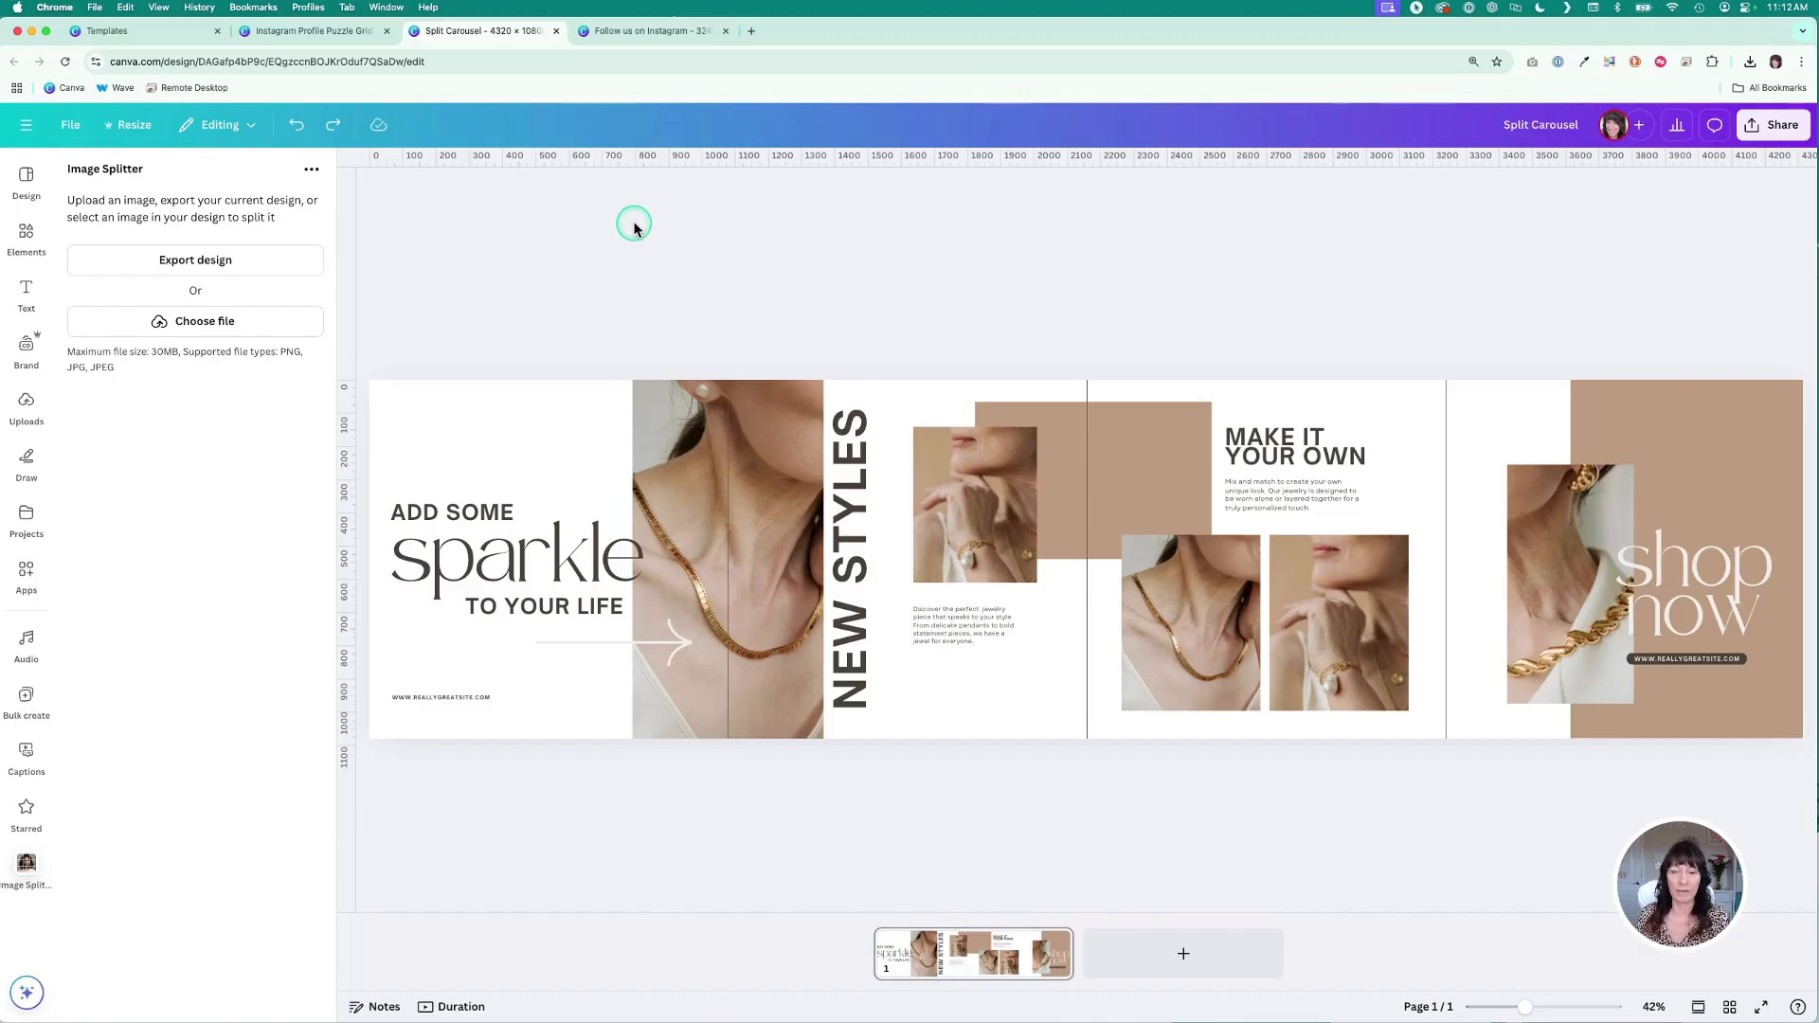
pyautogui.click(74, 126)
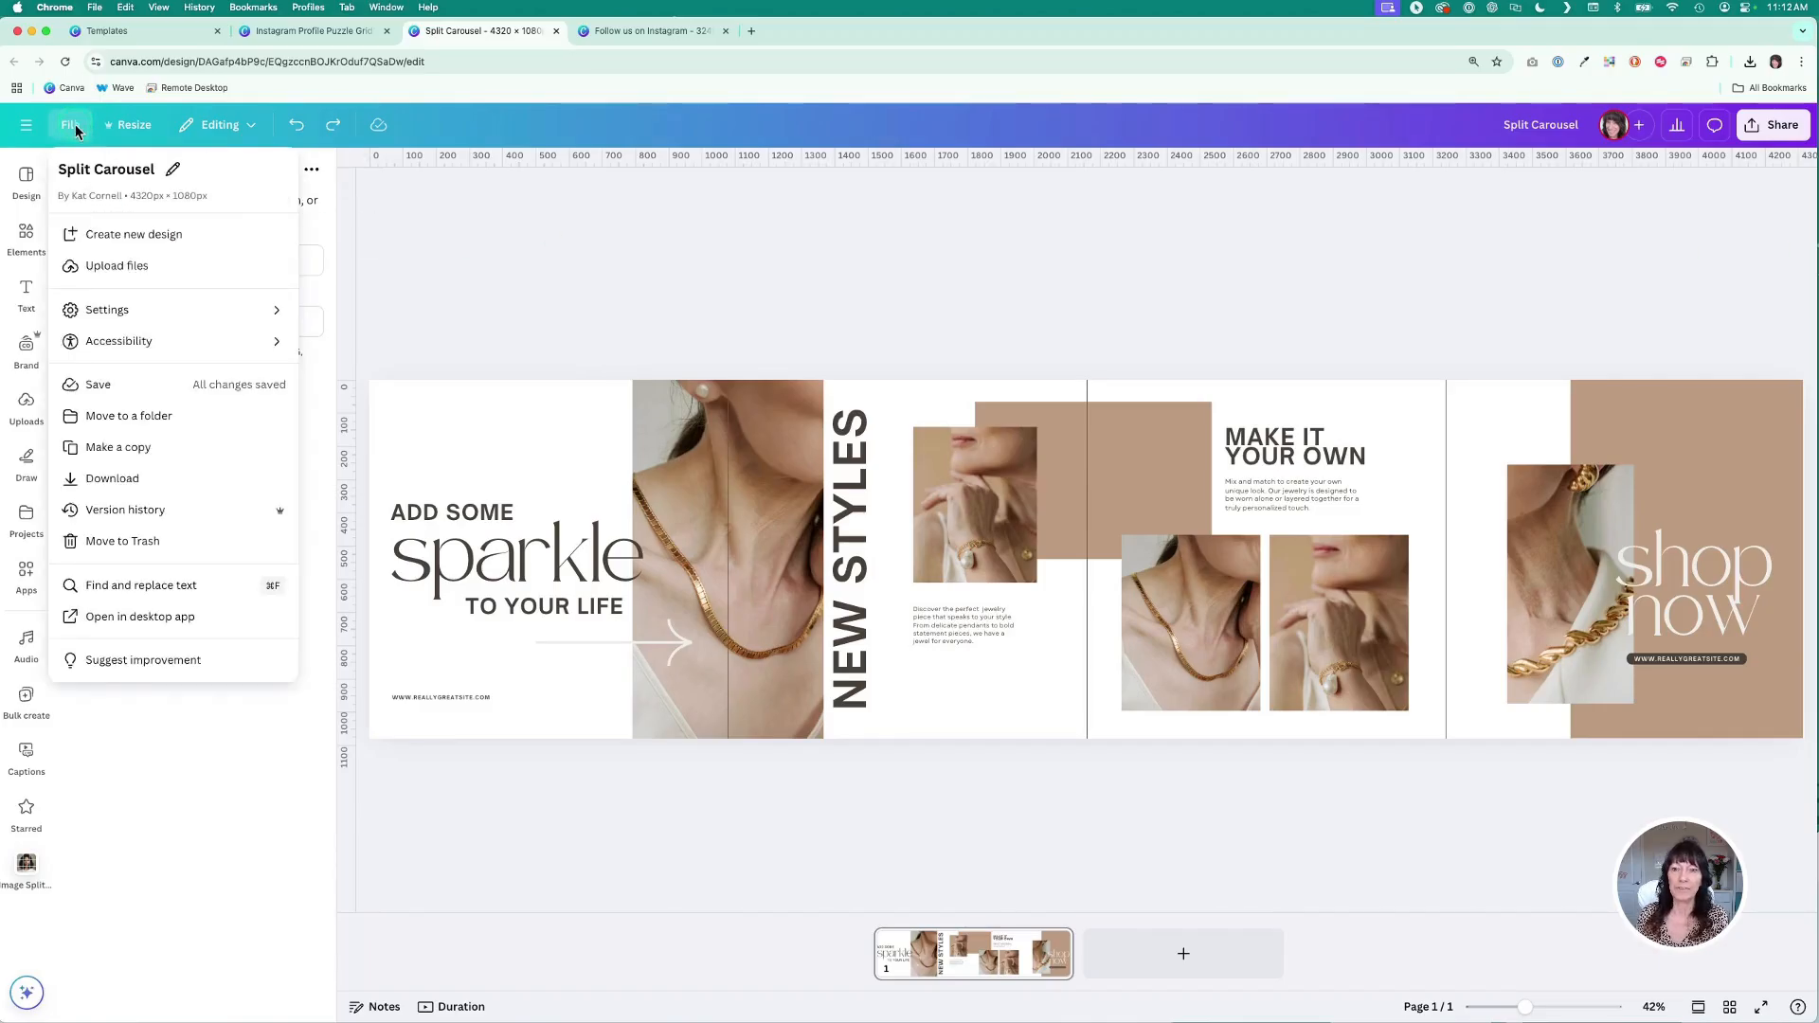
pyautogui.click(129, 310)
pyautogui.click(341, 340)
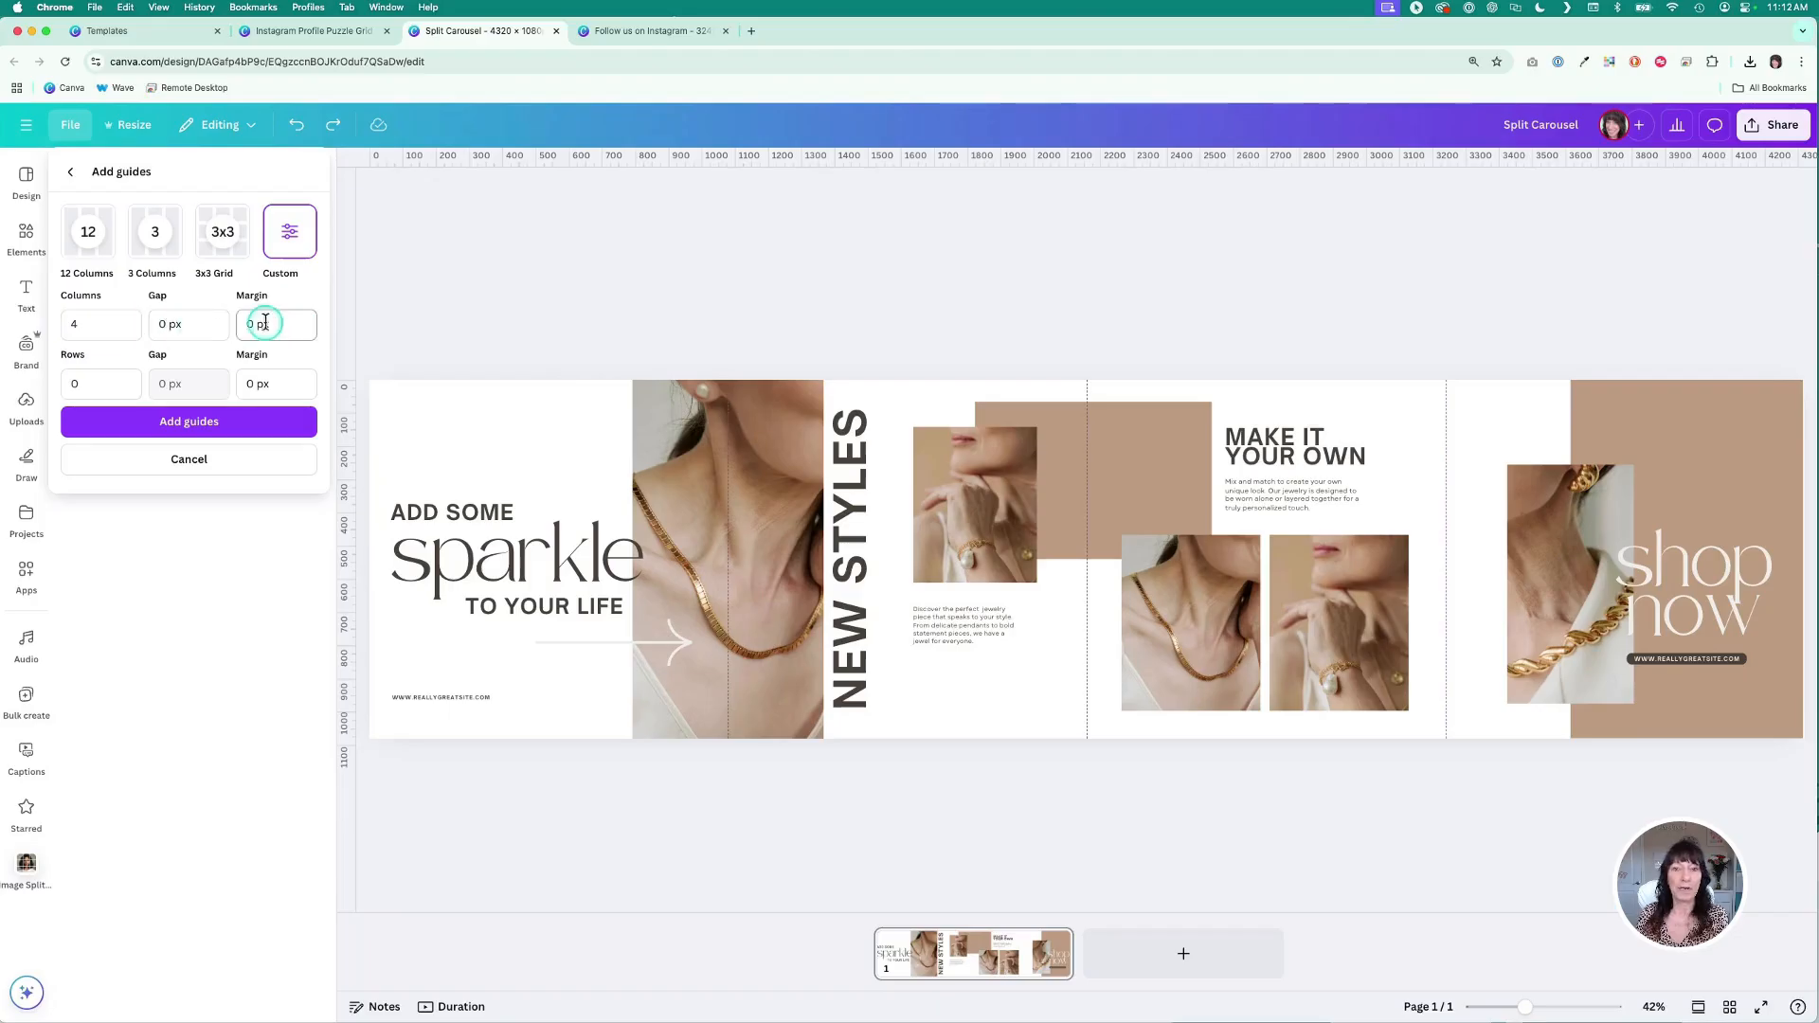
pyautogui.click(520, 281)
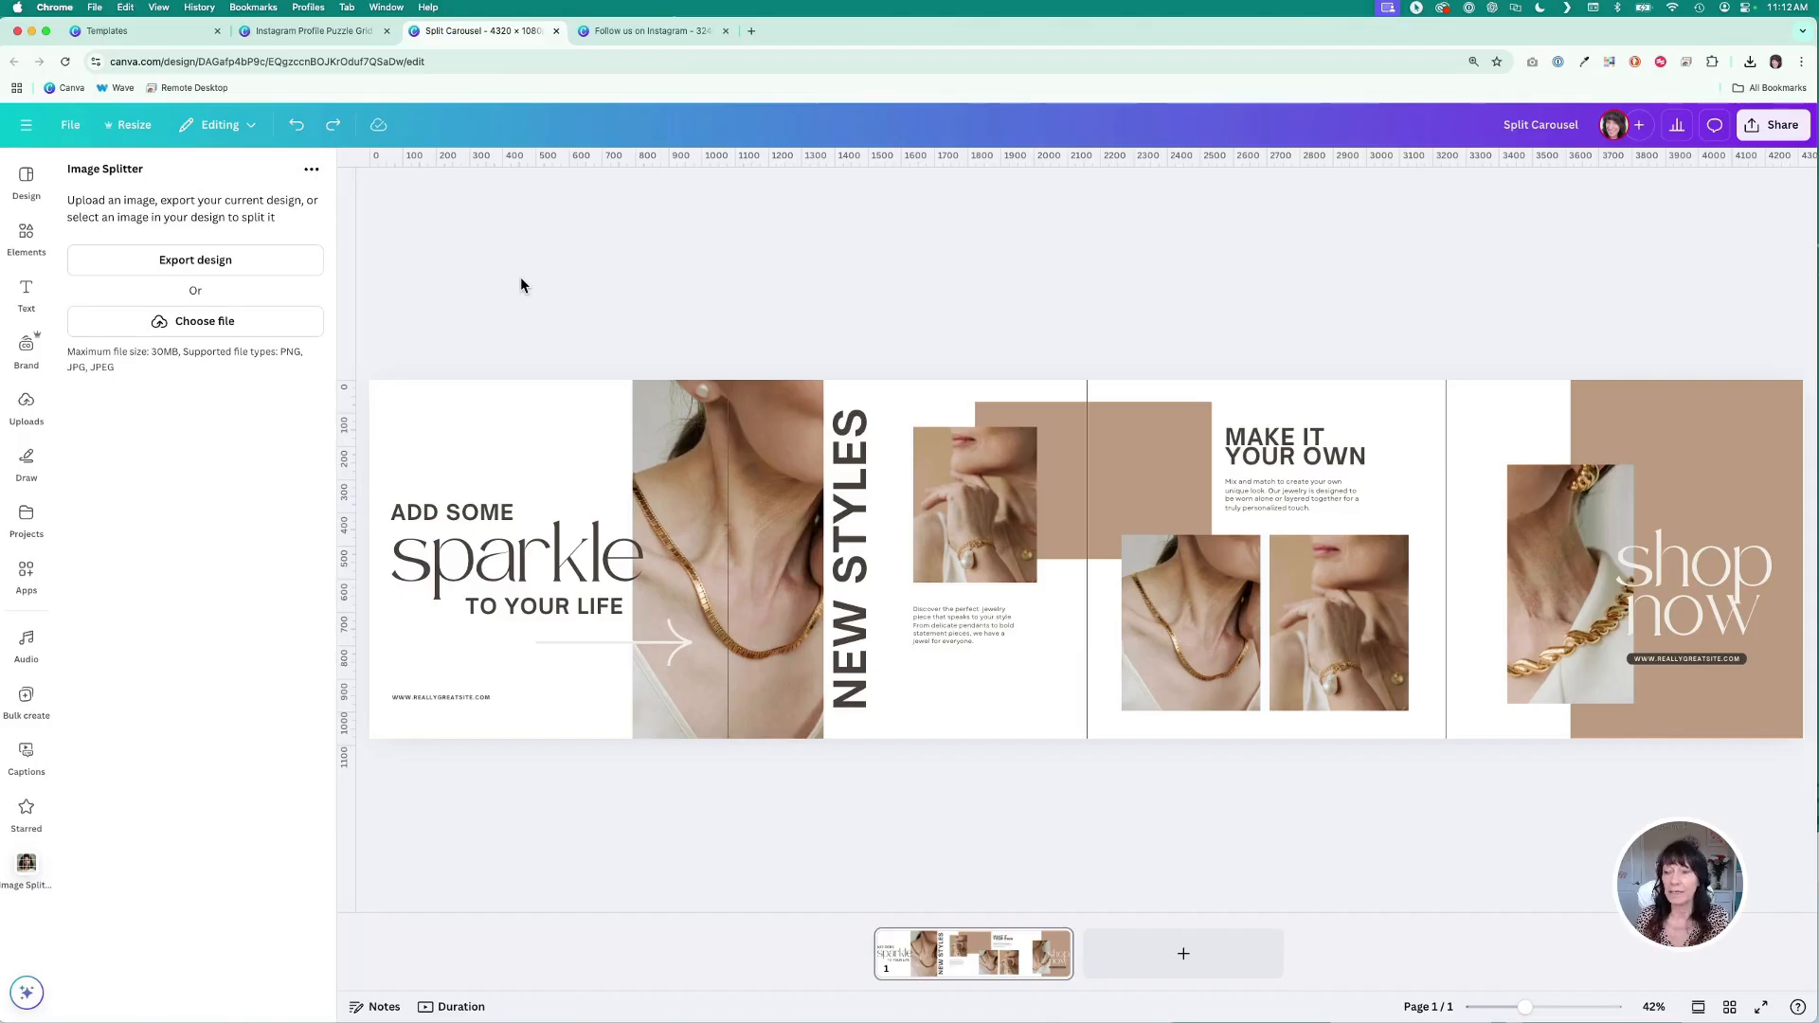
# - Reopen the carousel's Add guides settings to examine the column guides, then close them
pyautogui.click(1306, 456)
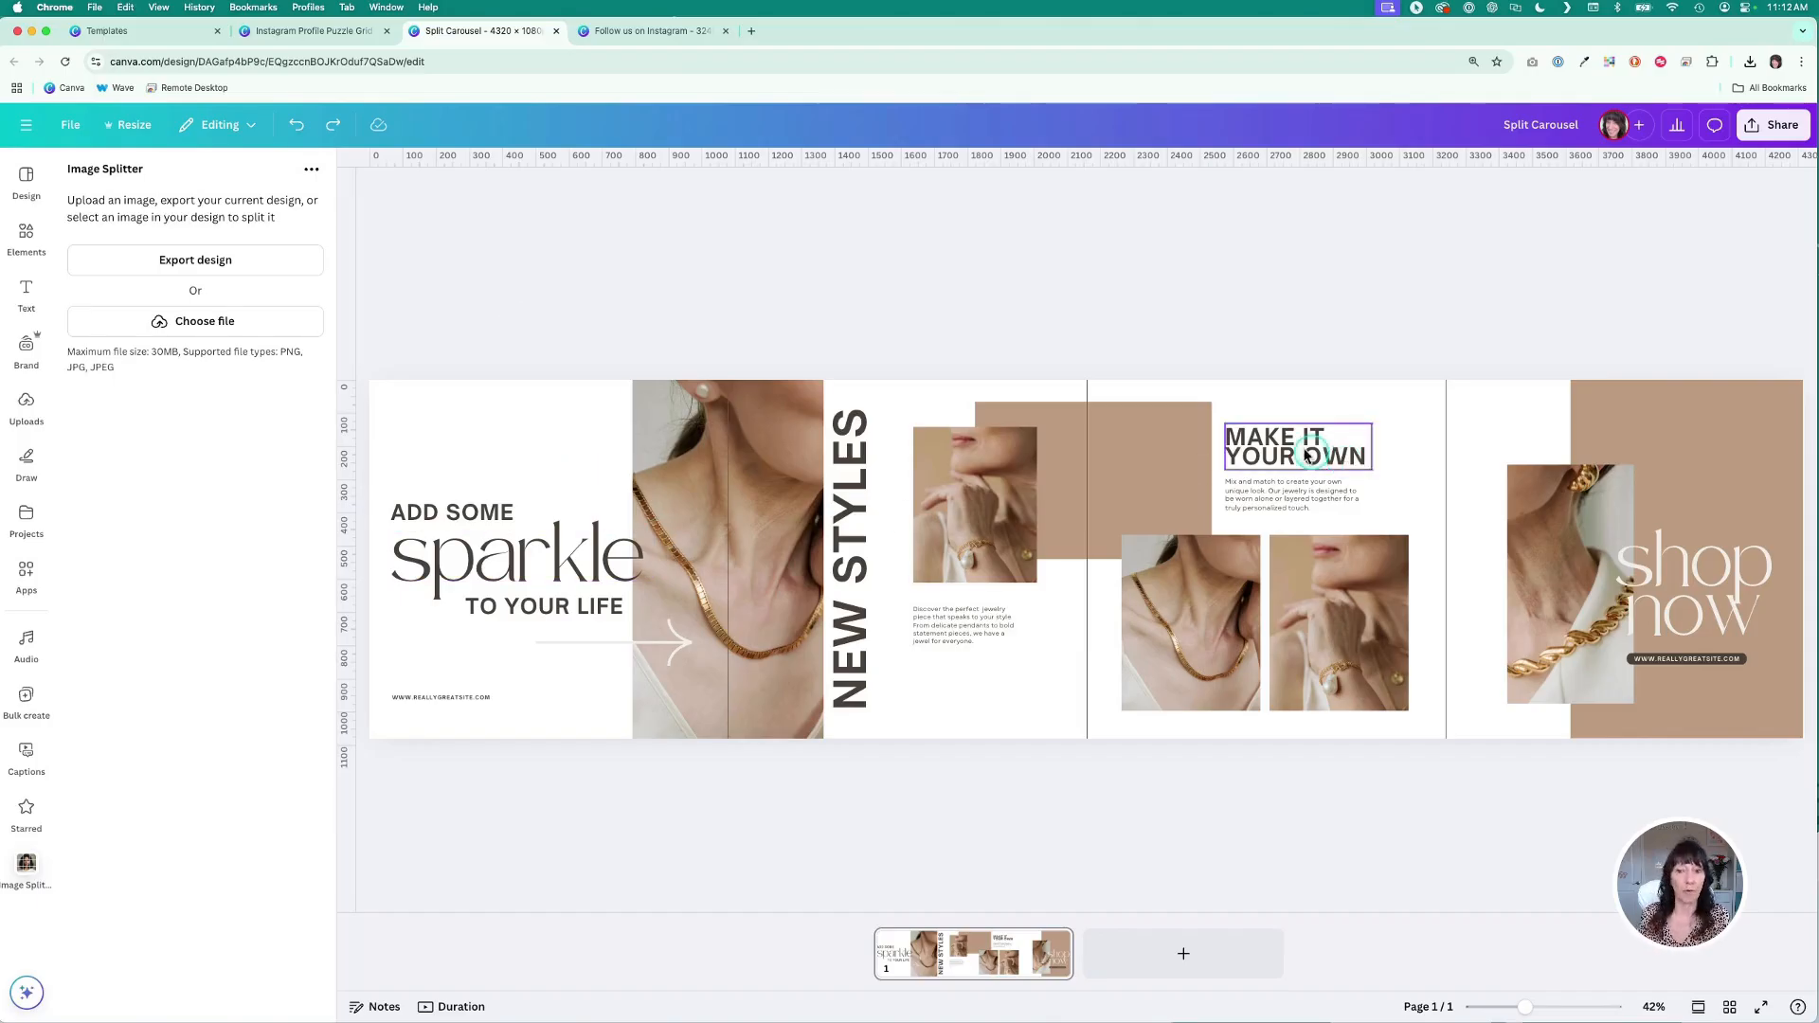
pyautogui.click(208, 208)
pyautogui.click(71, 130)
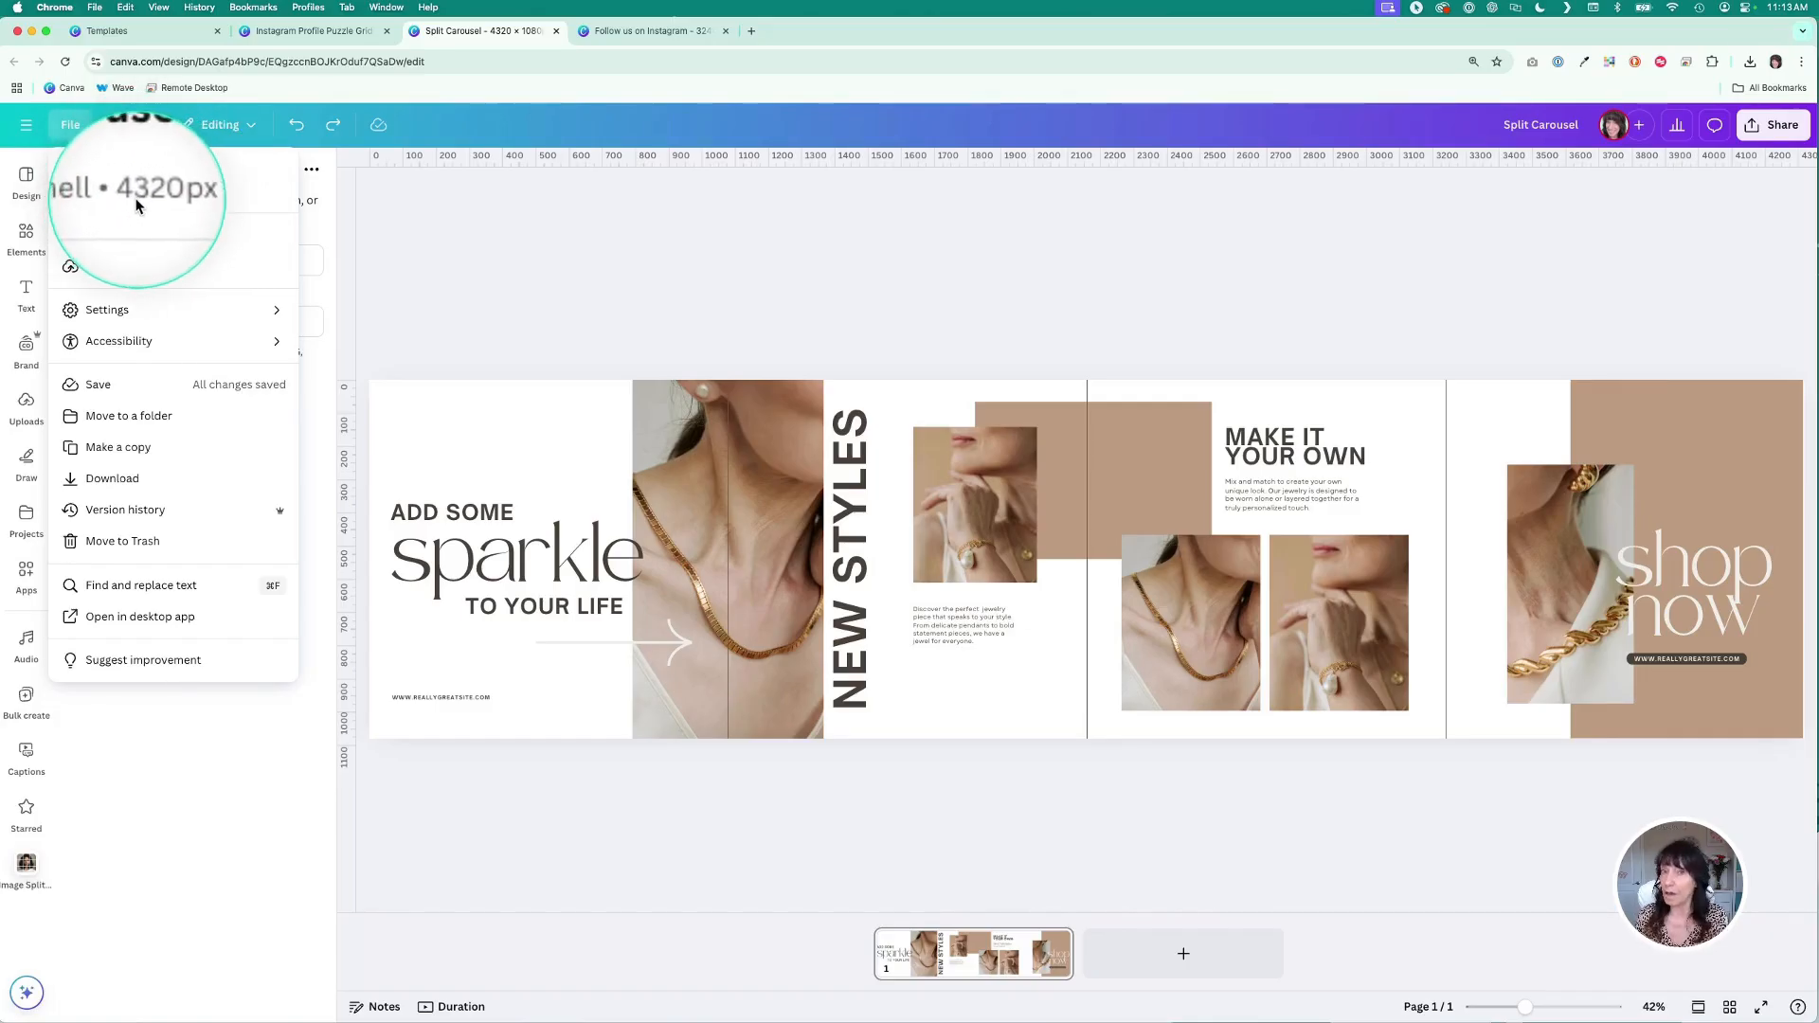
pyautogui.click(502, 254)
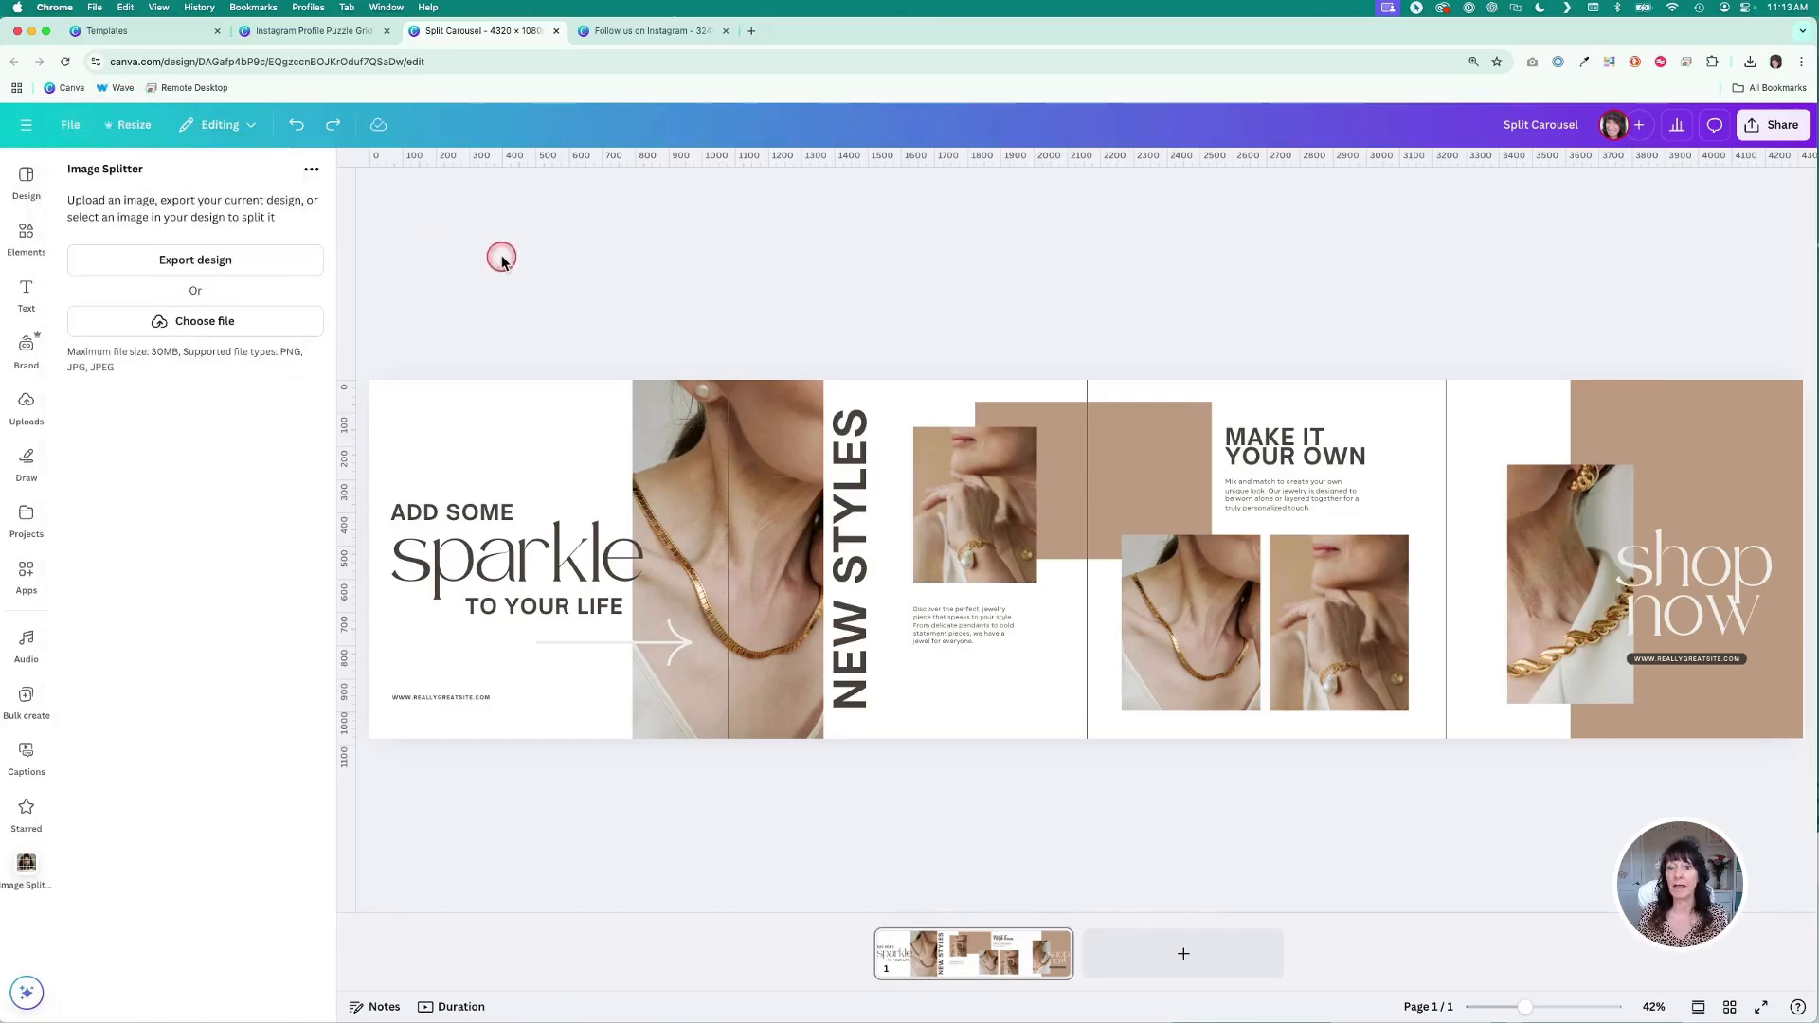
pyautogui.click(71, 130)
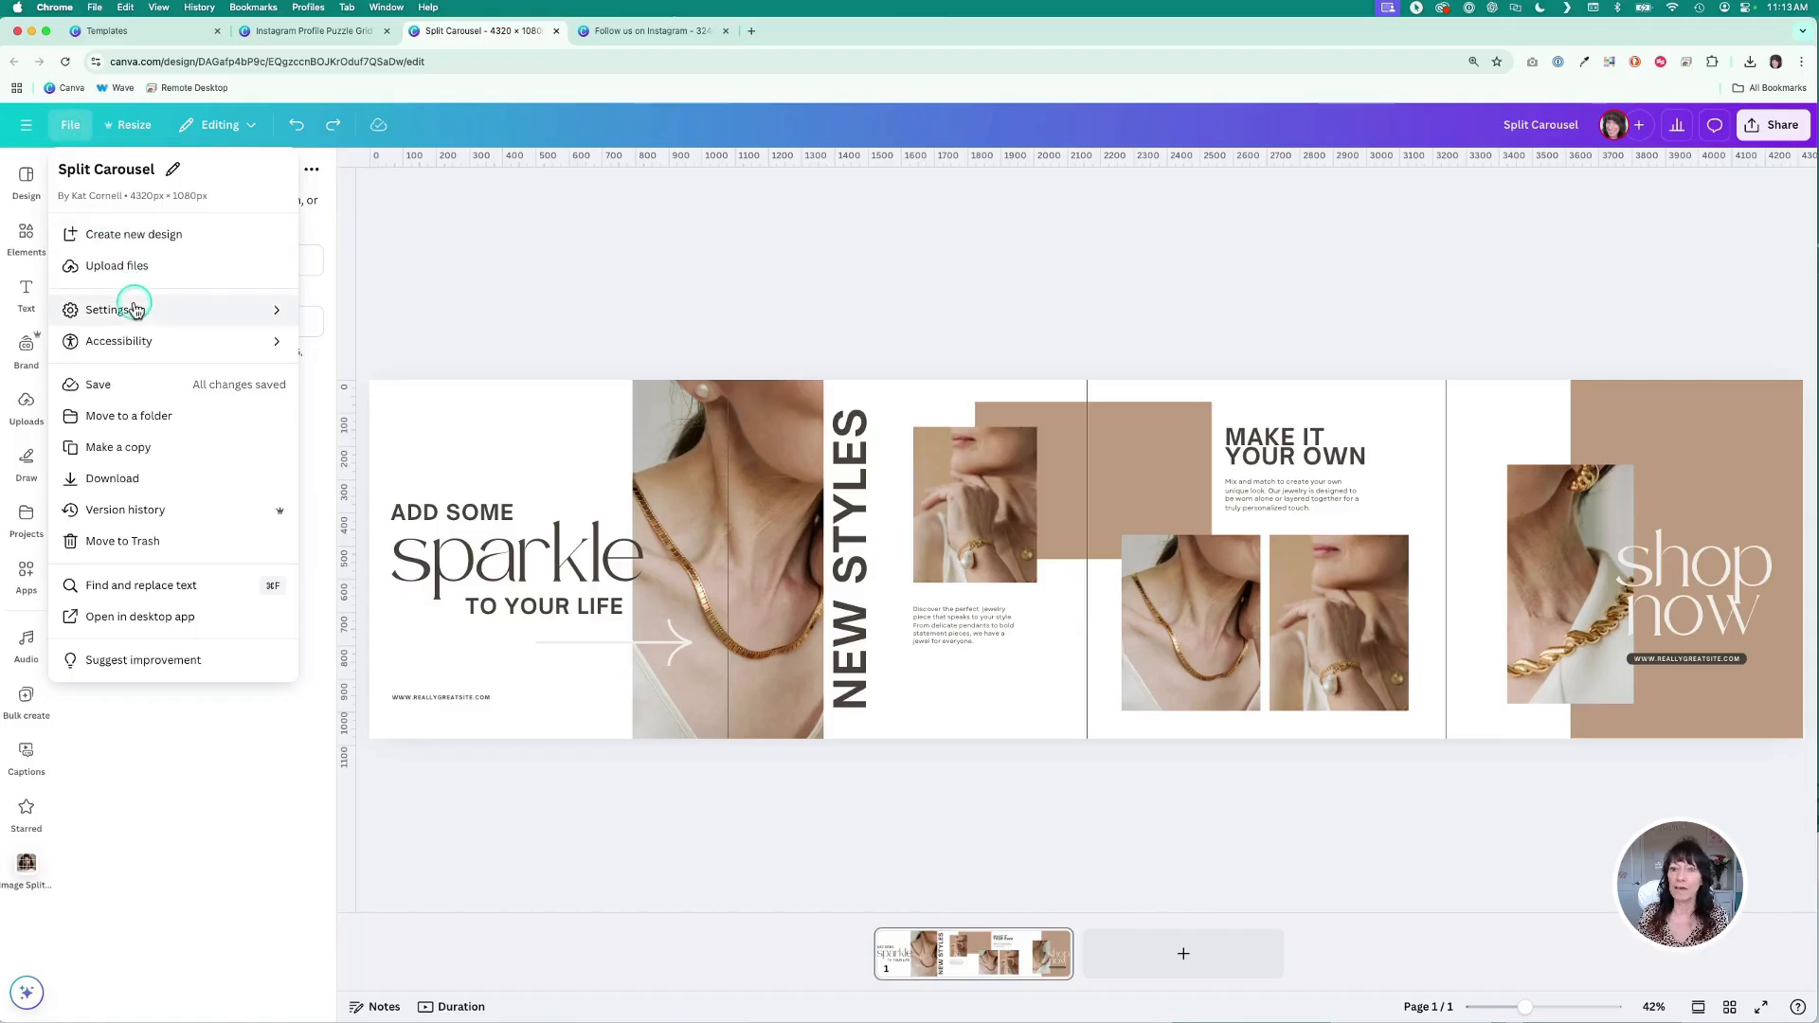
pyautogui.moveTo(134, 309)
pyautogui.click(340, 343)
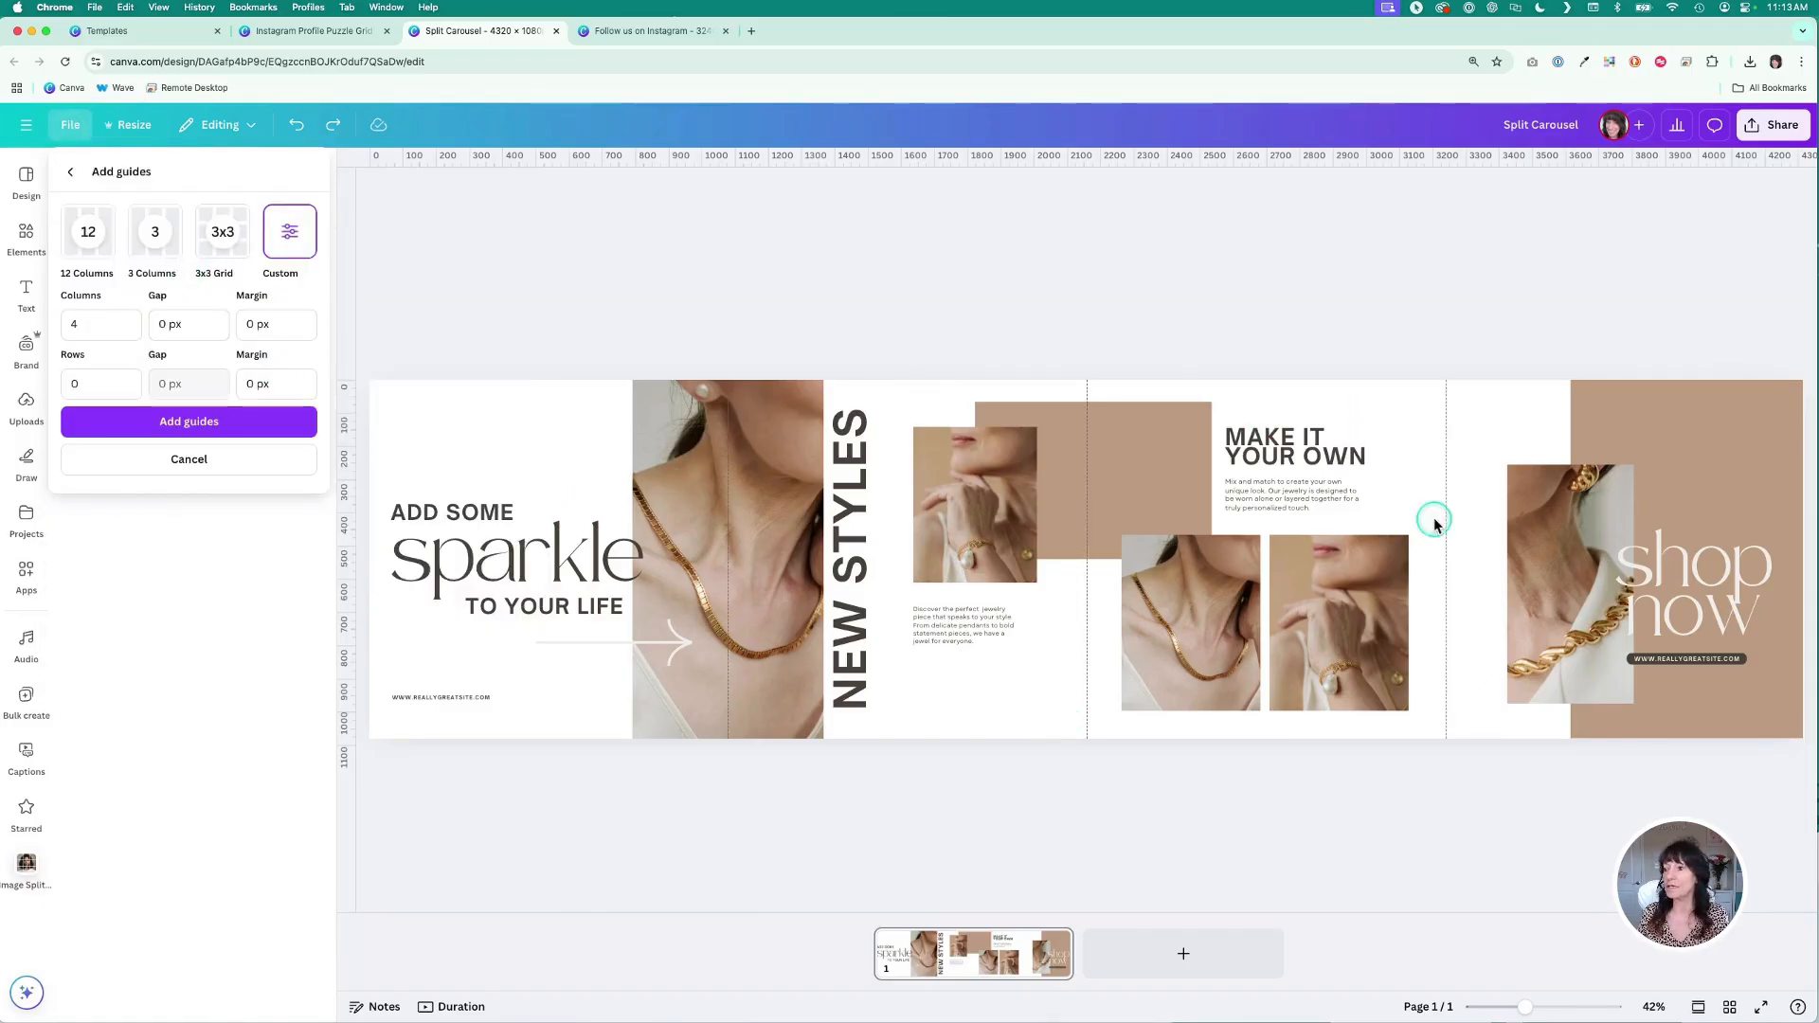
pyautogui.click(978, 275)
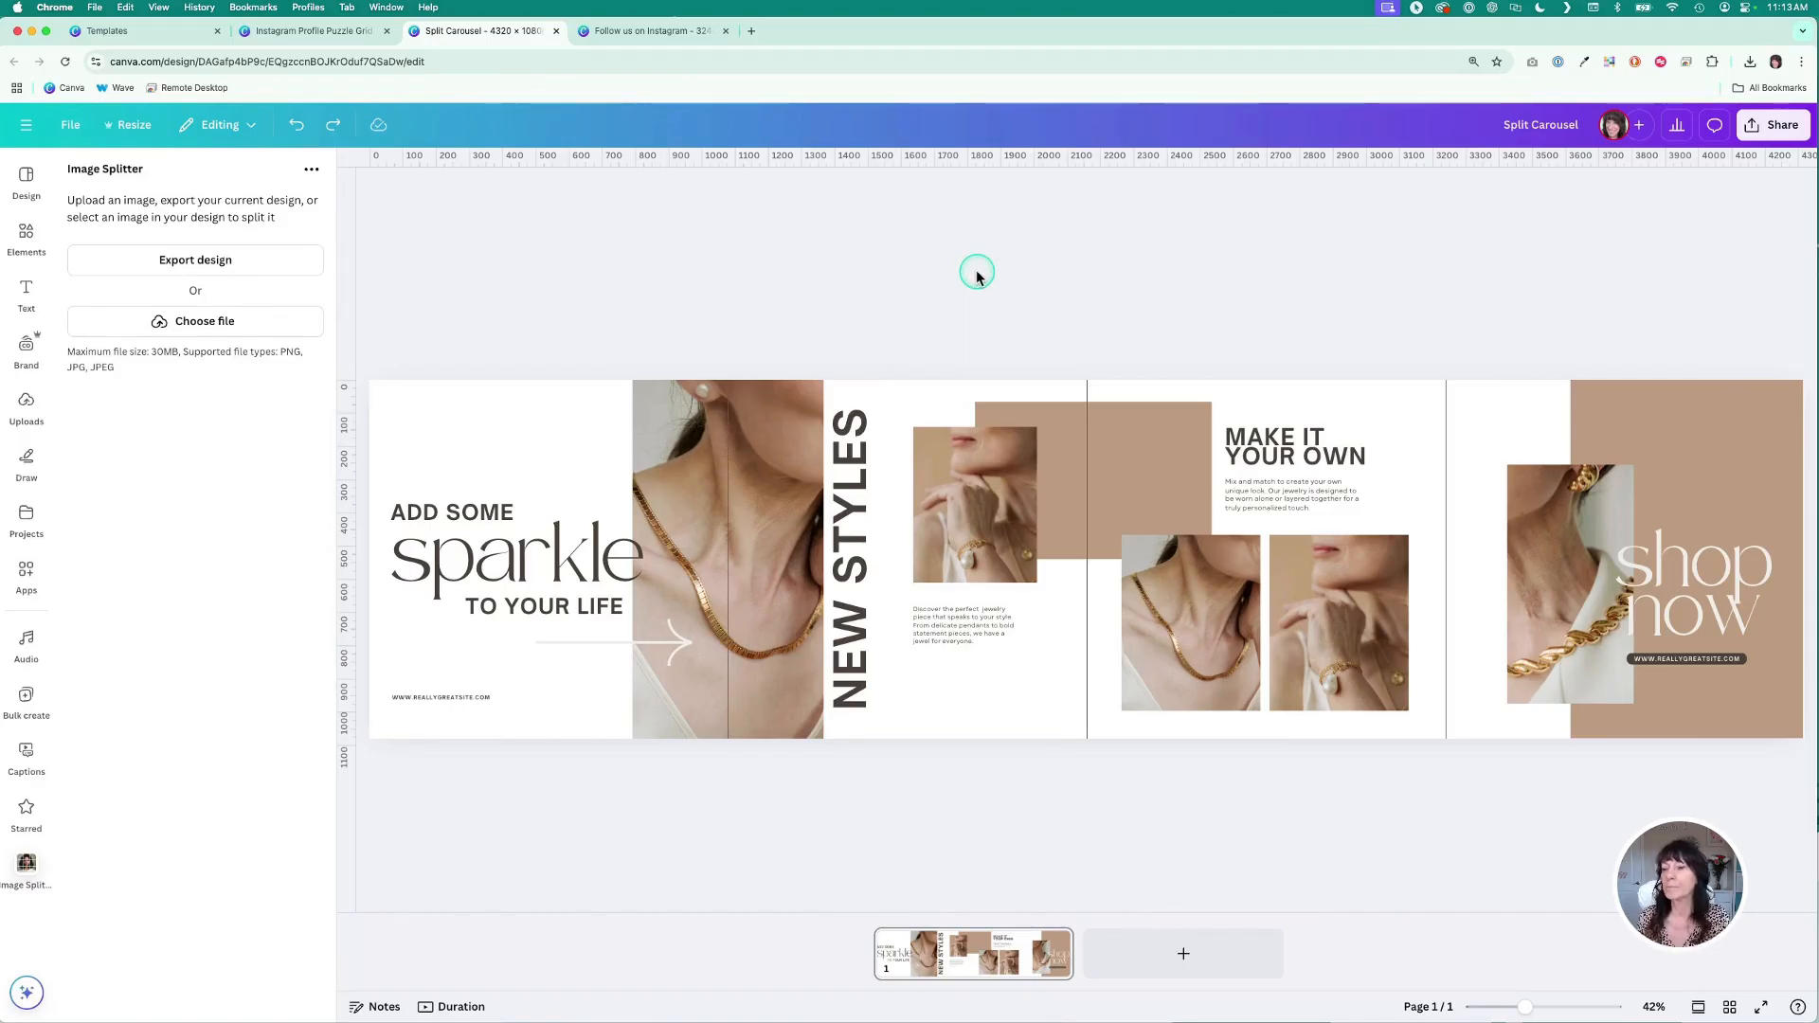
# - Export the carousel design into Image Splitter as a PNG at size 1, 4,320 × 1,080 px
pyautogui.click(264, 259)
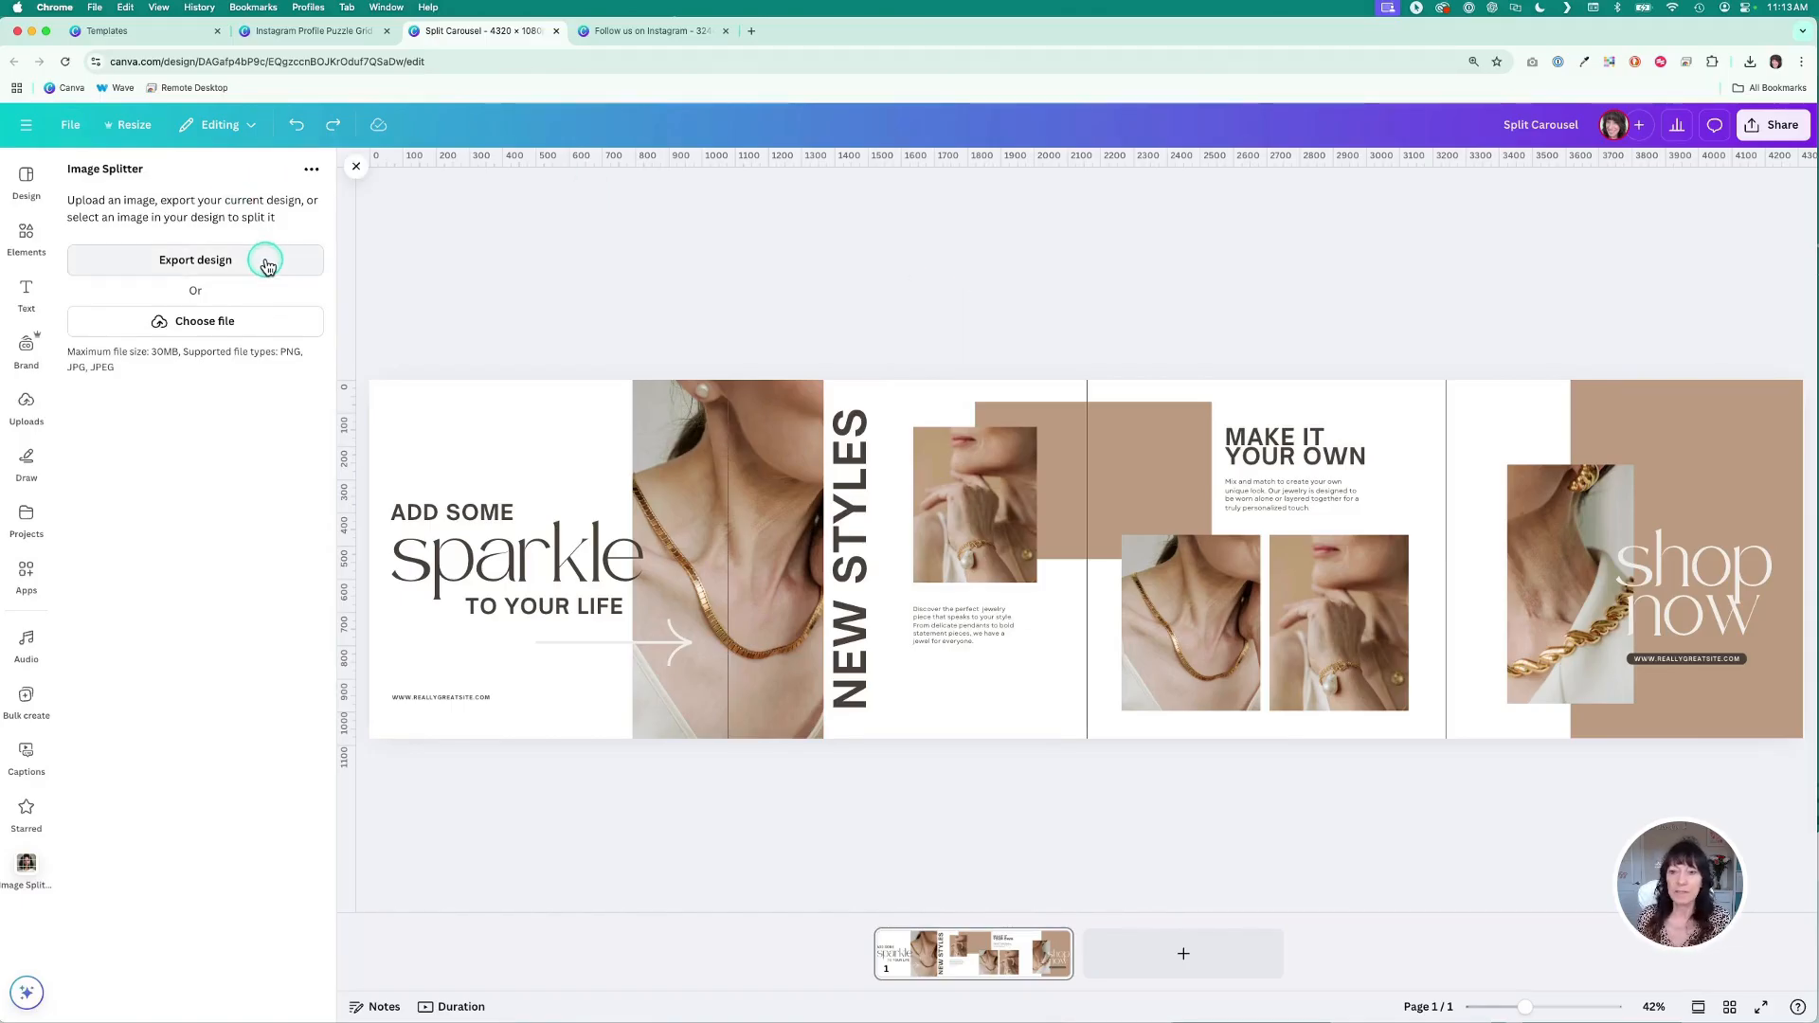
pyautogui.click(265, 261)
pyautogui.click(265, 263)
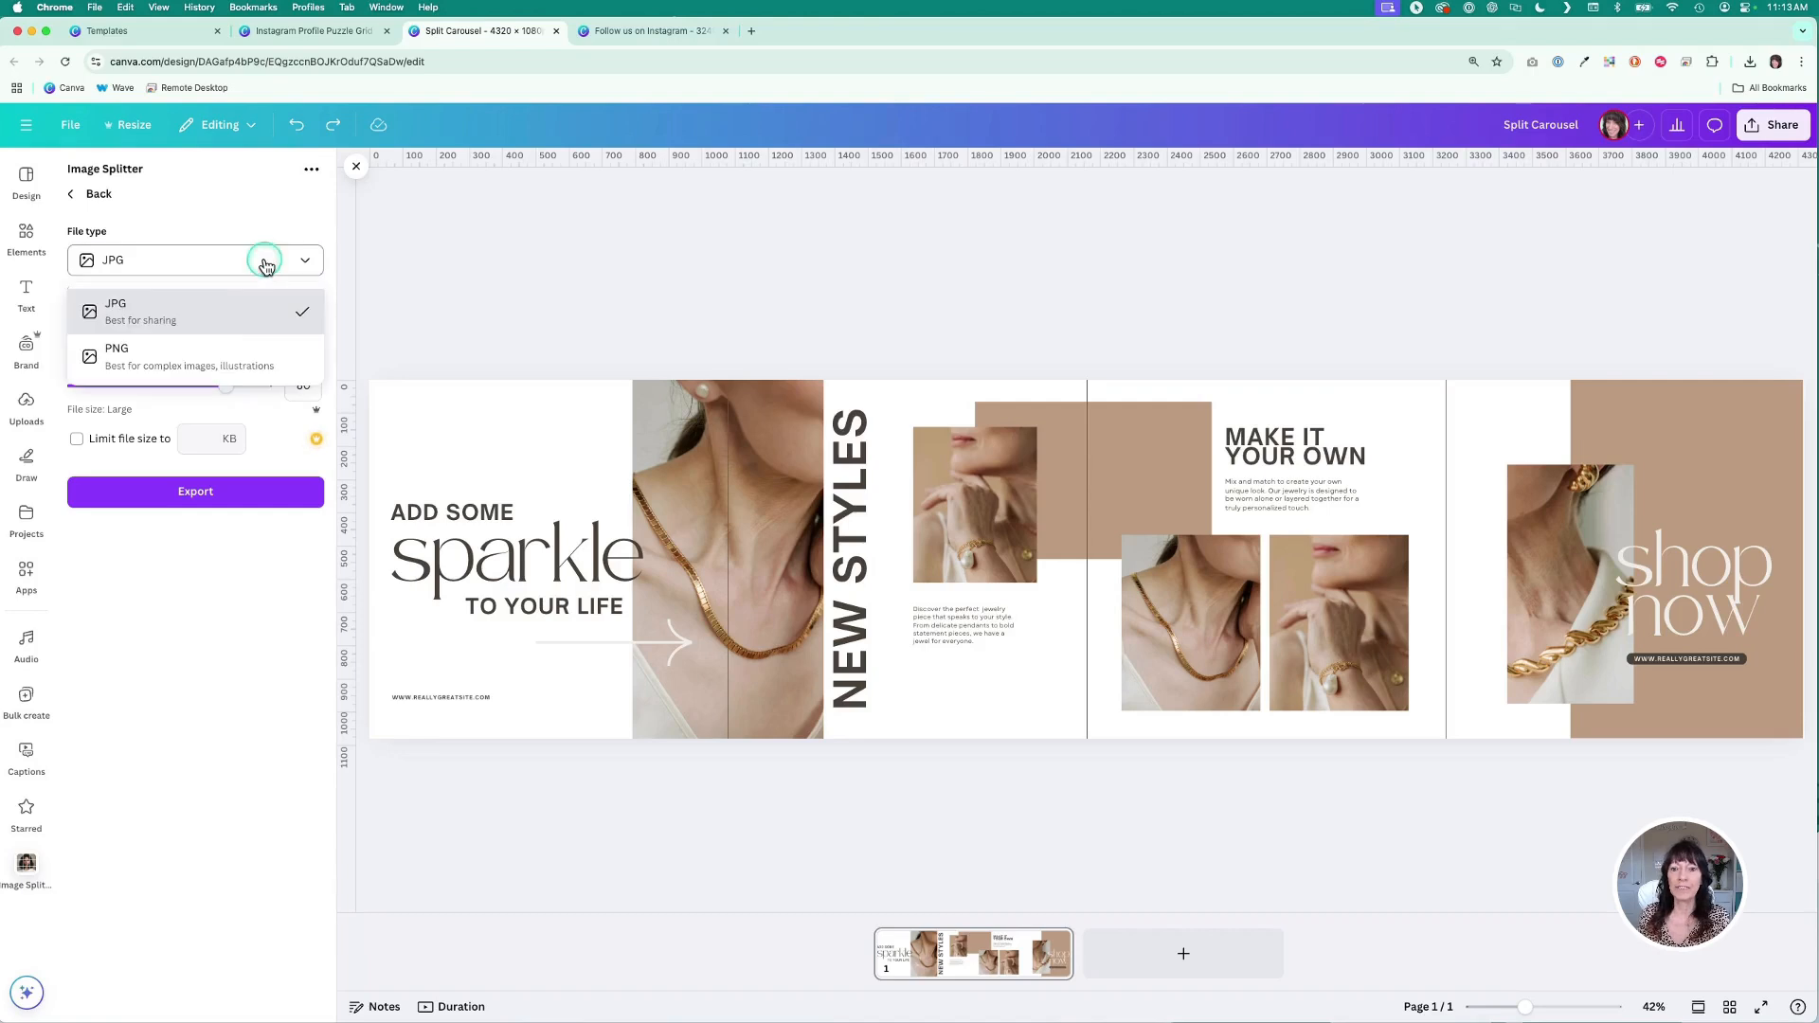
pyautogui.click(227, 352)
pyautogui.click(508, 234)
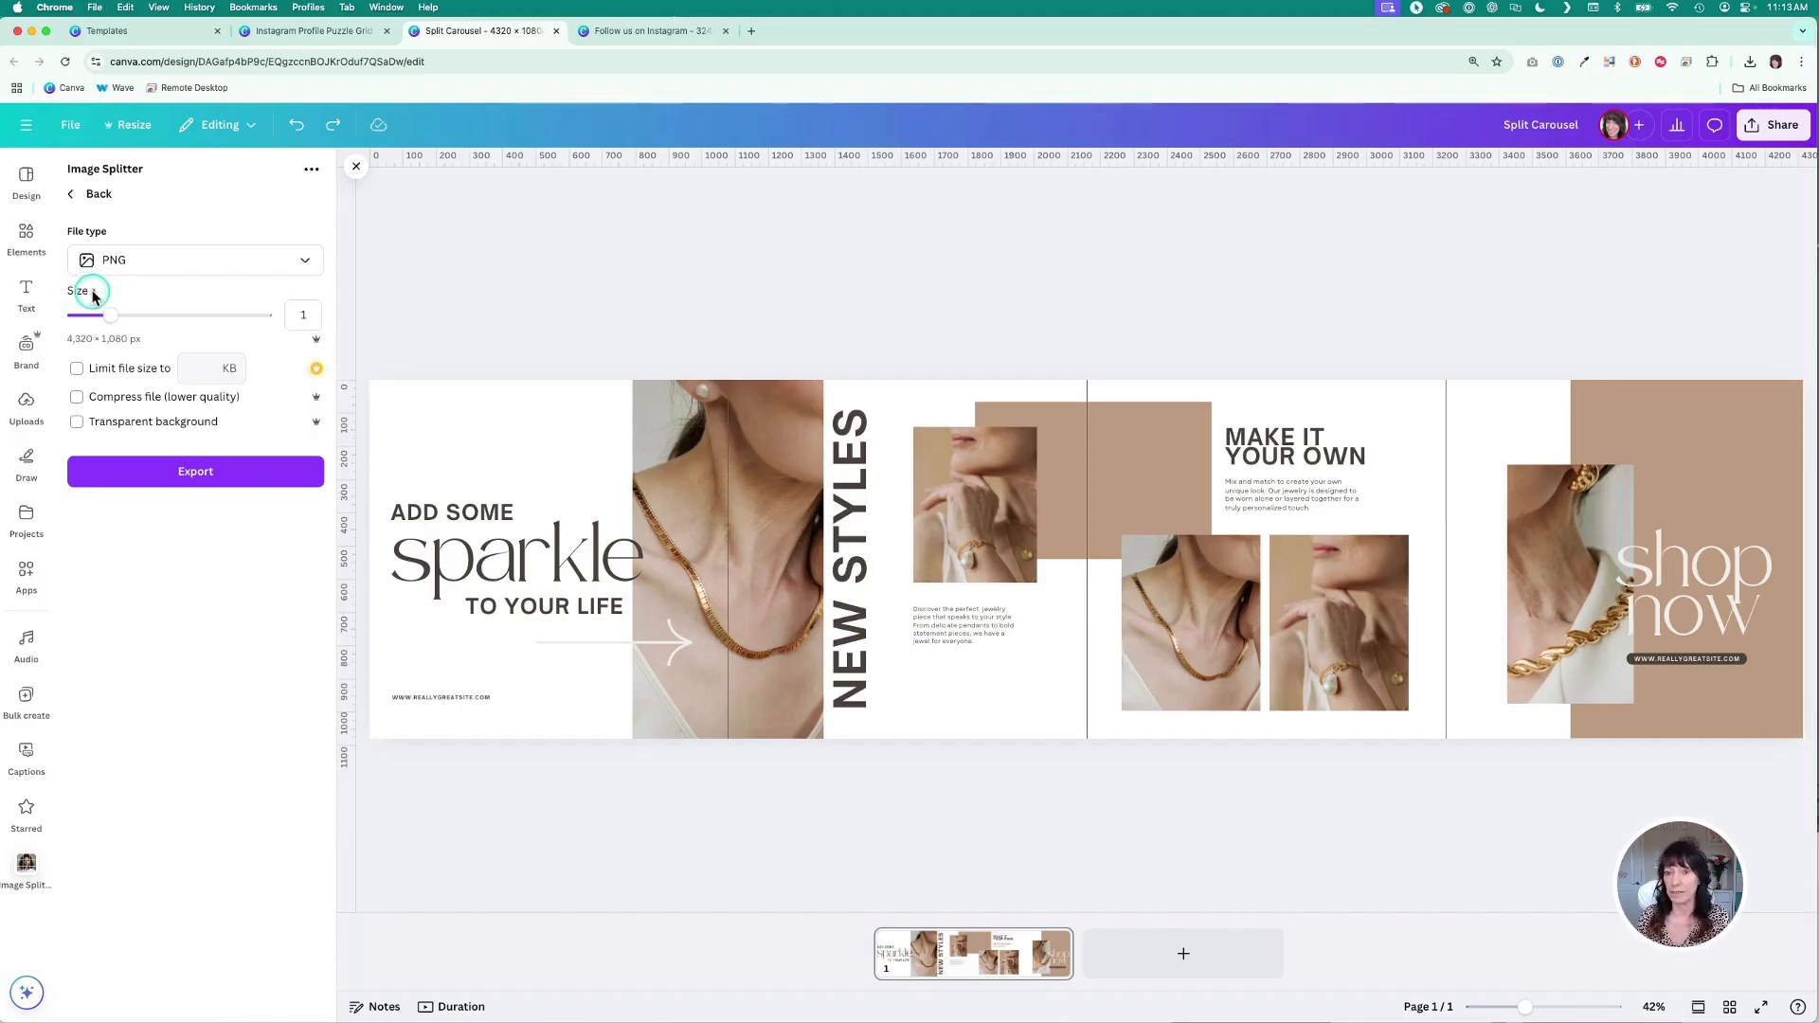
pyautogui.click(266, 481)
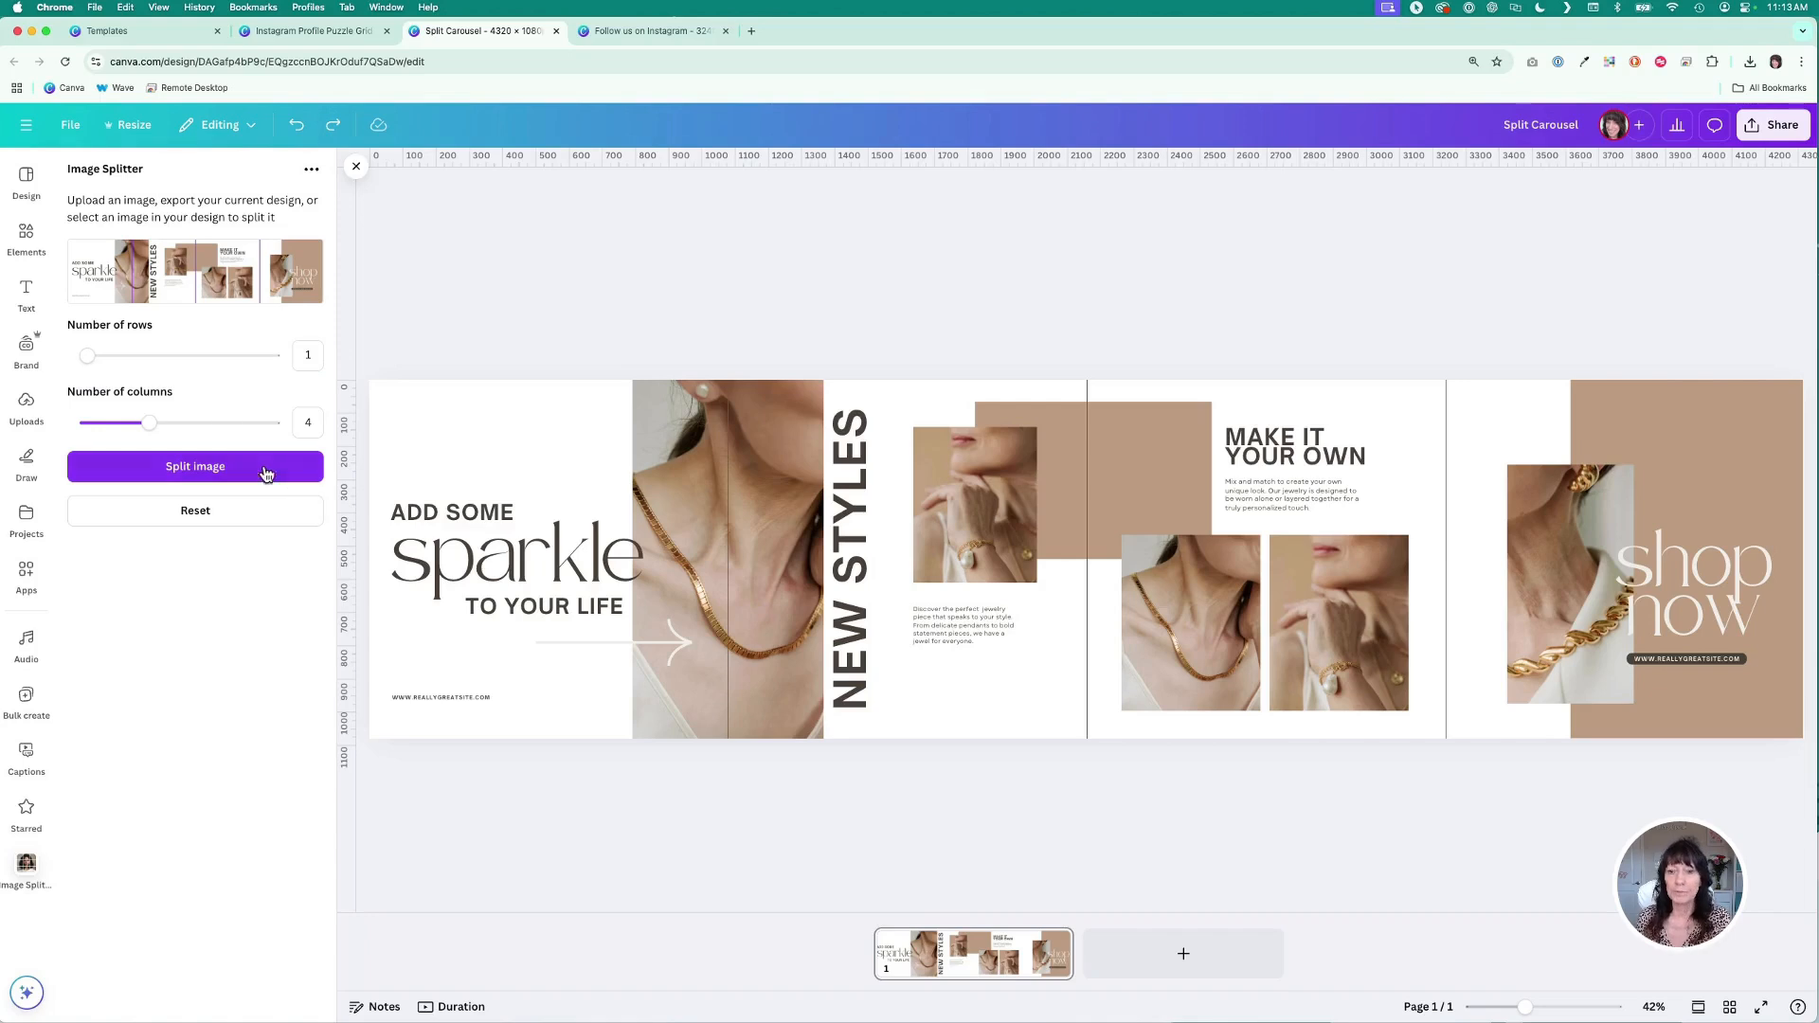
# - Split the carousel export into 1 row and 4 columns
pyautogui.click(87, 357)
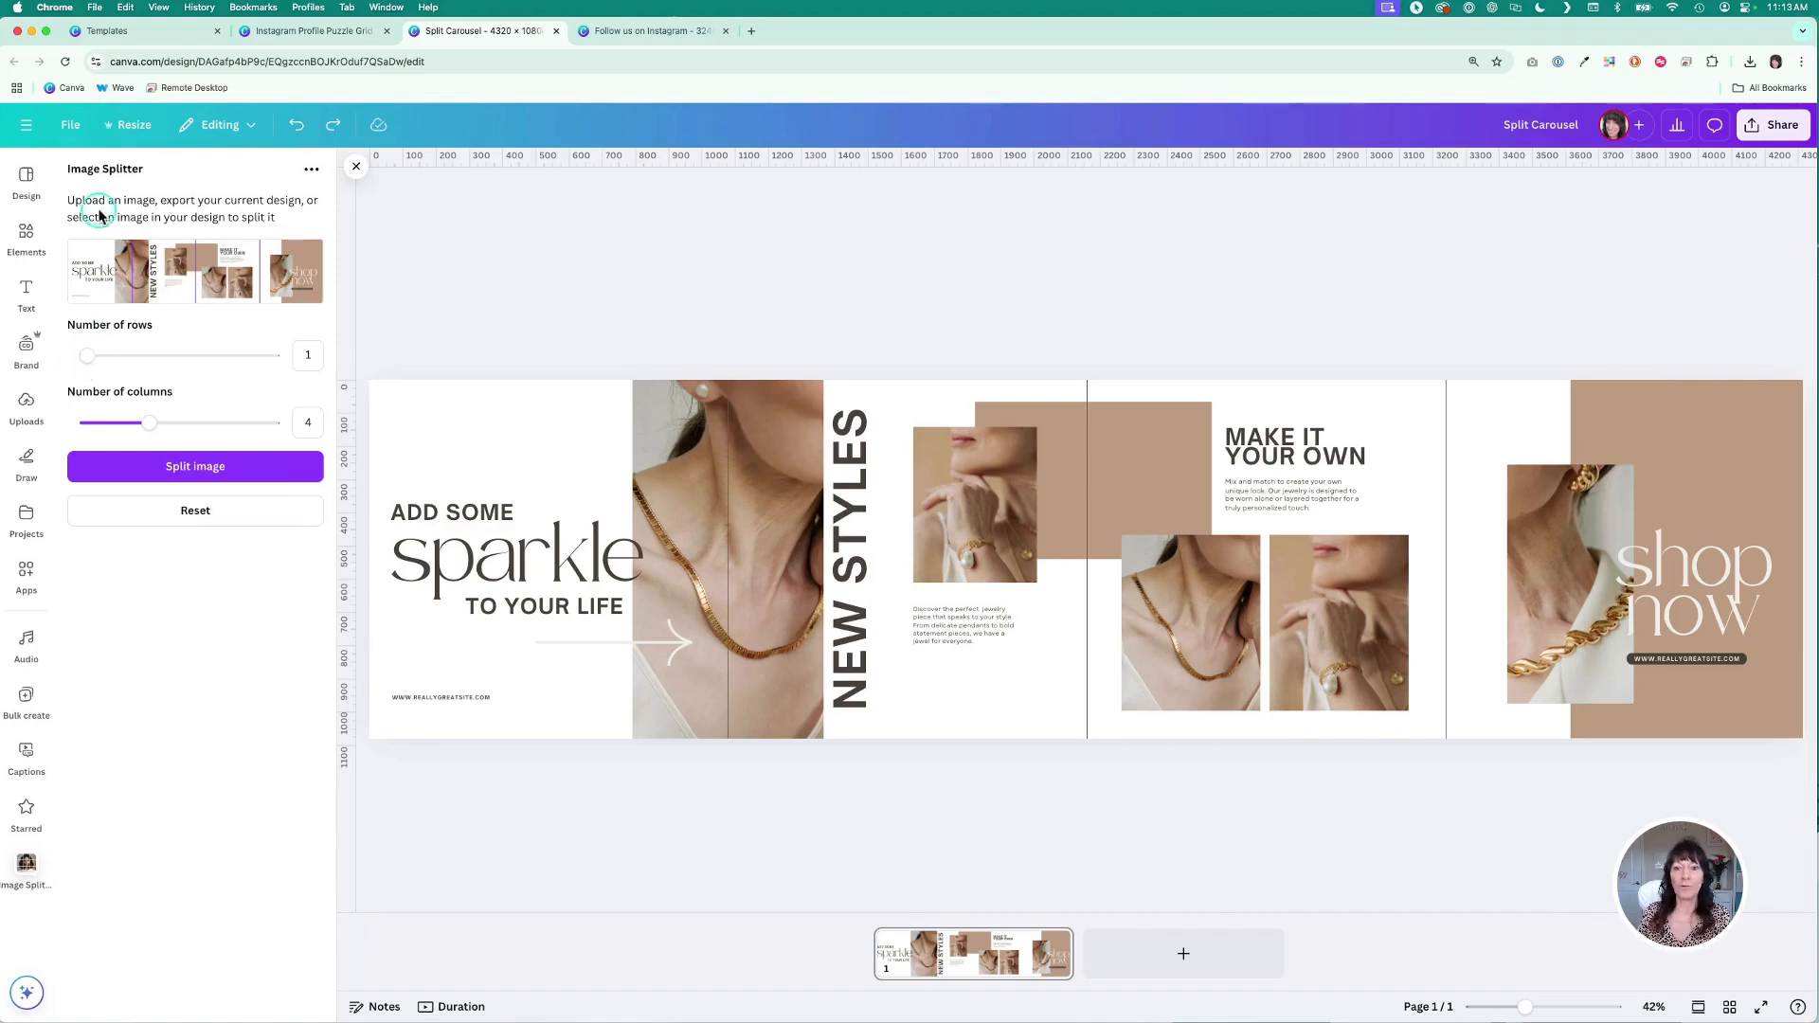
pyautogui.moveTo(87, 357); pyautogui.dragTo(191, 363)
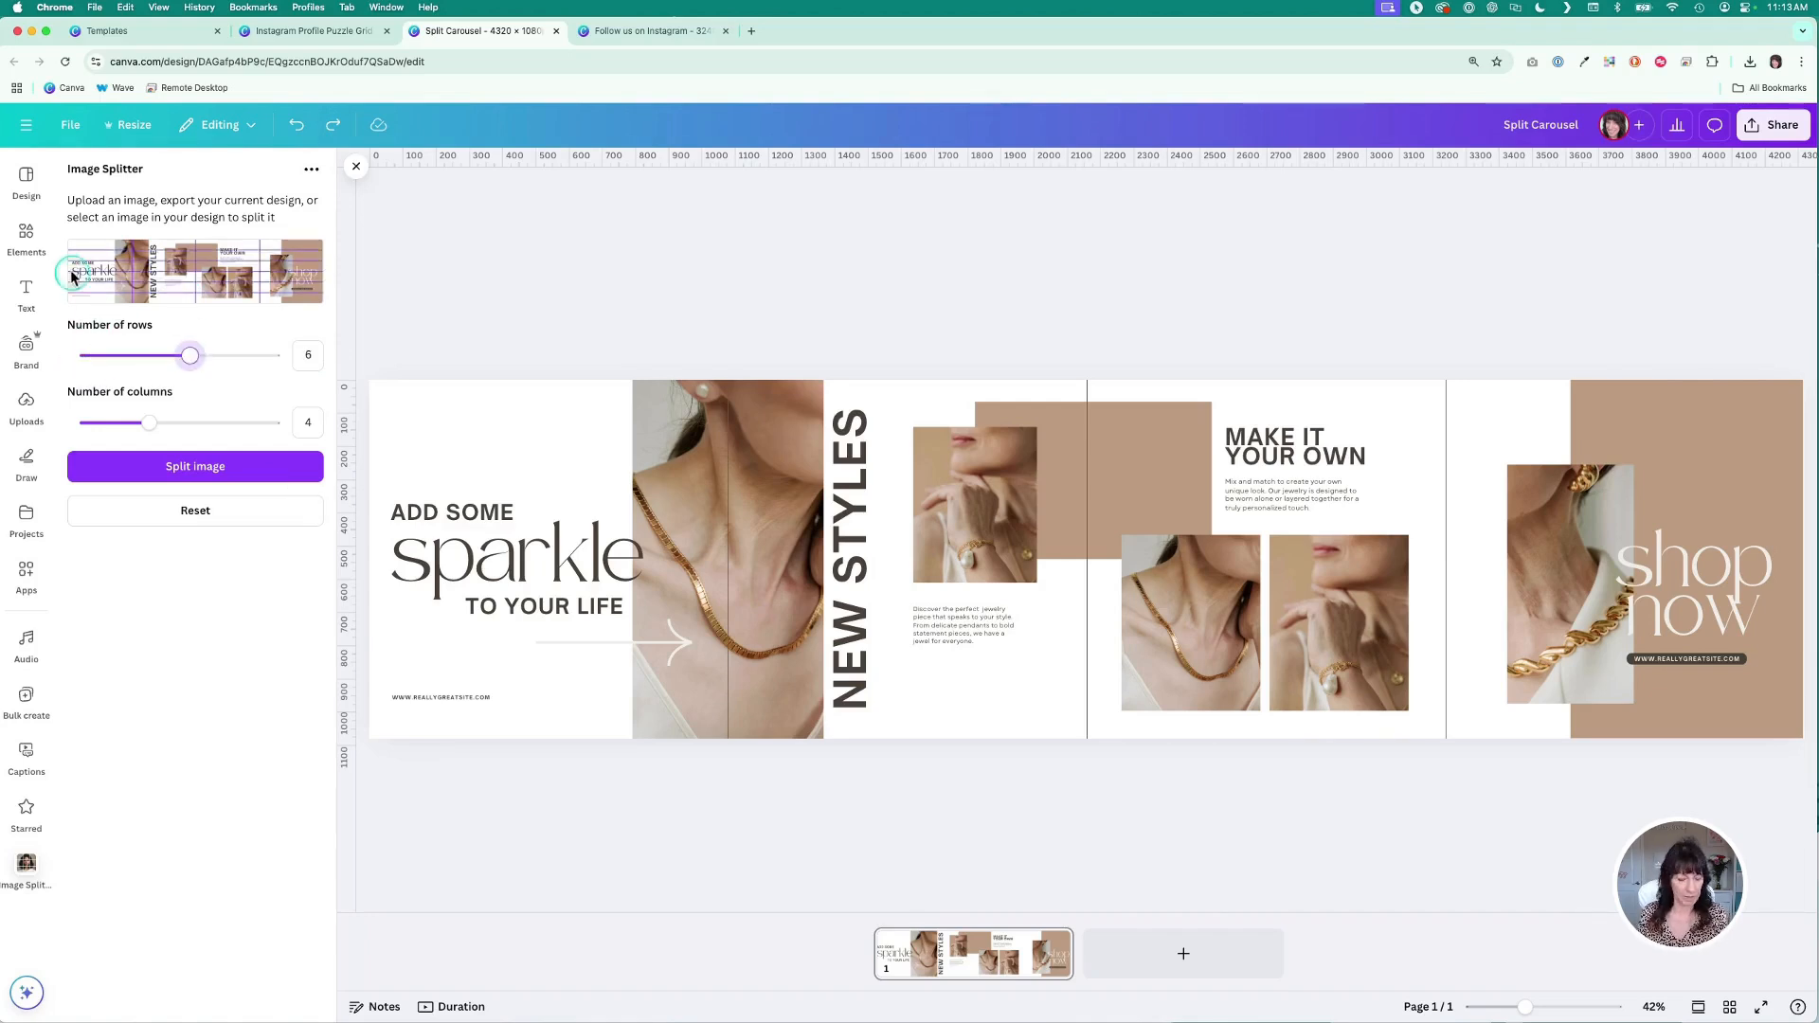
pyautogui.click(178, 360)
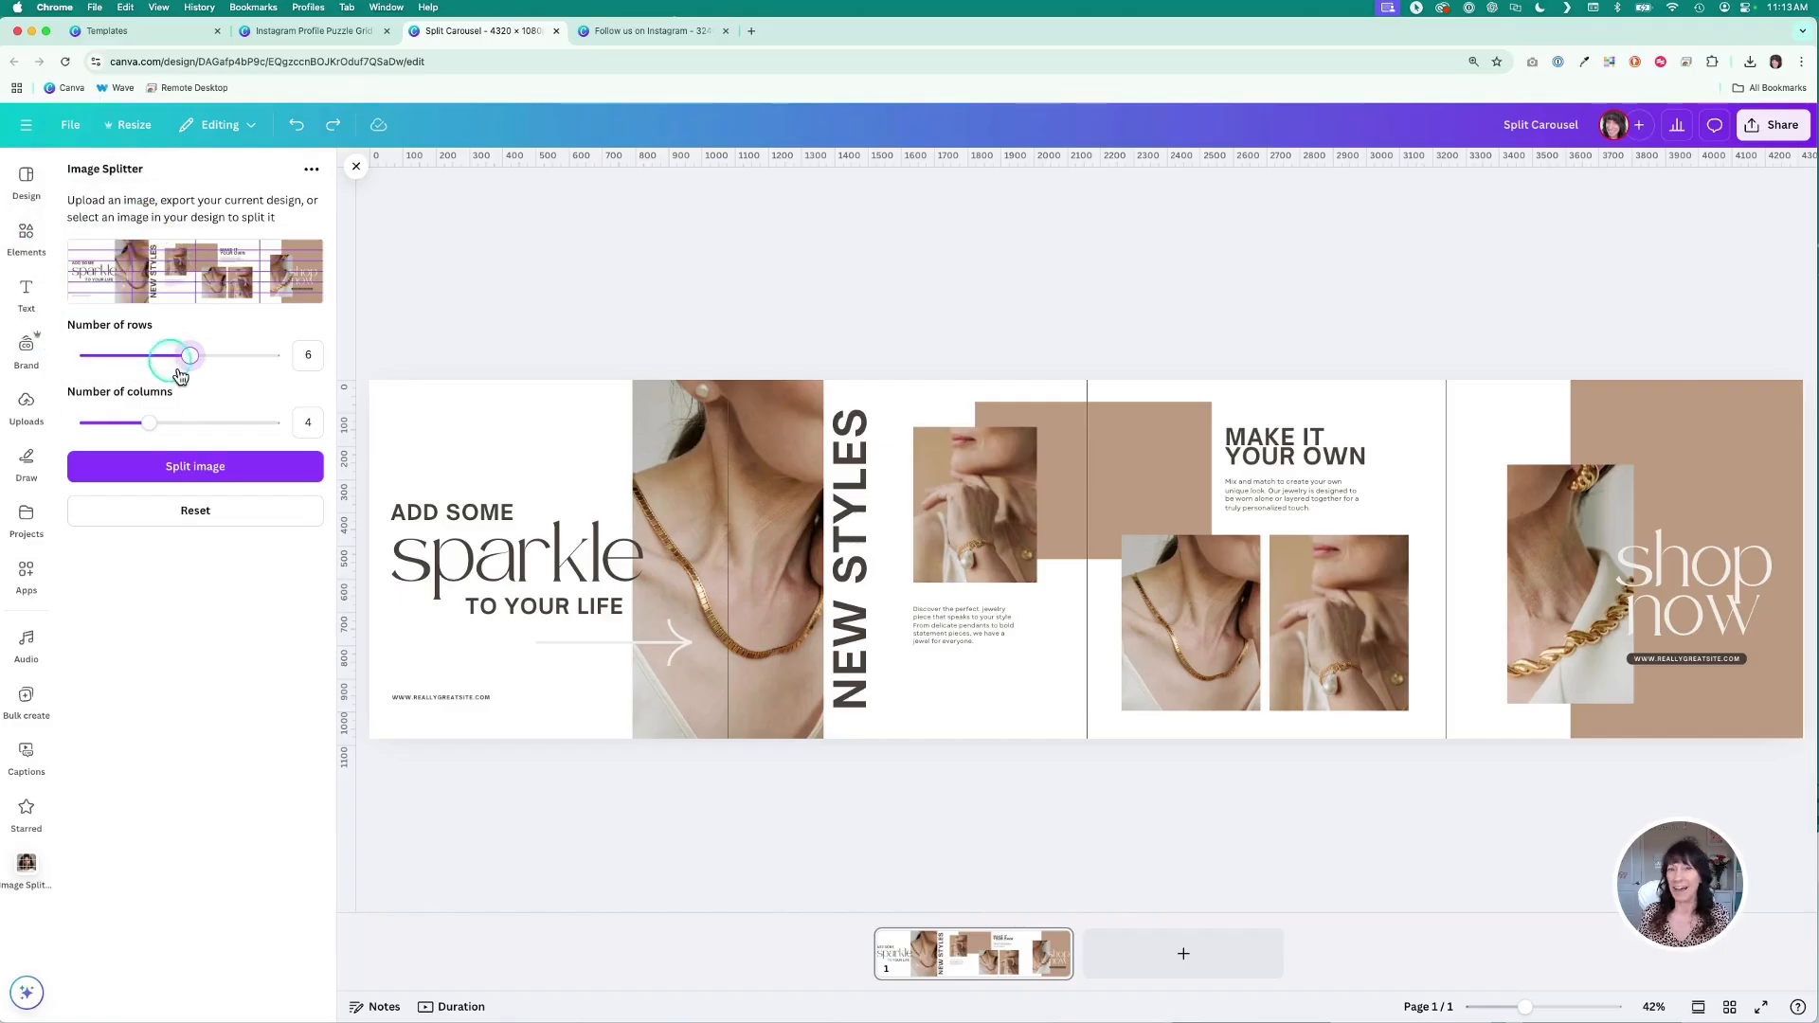
pyautogui.moveTo(190, 358); pyautogui.dragTo(85, 356)
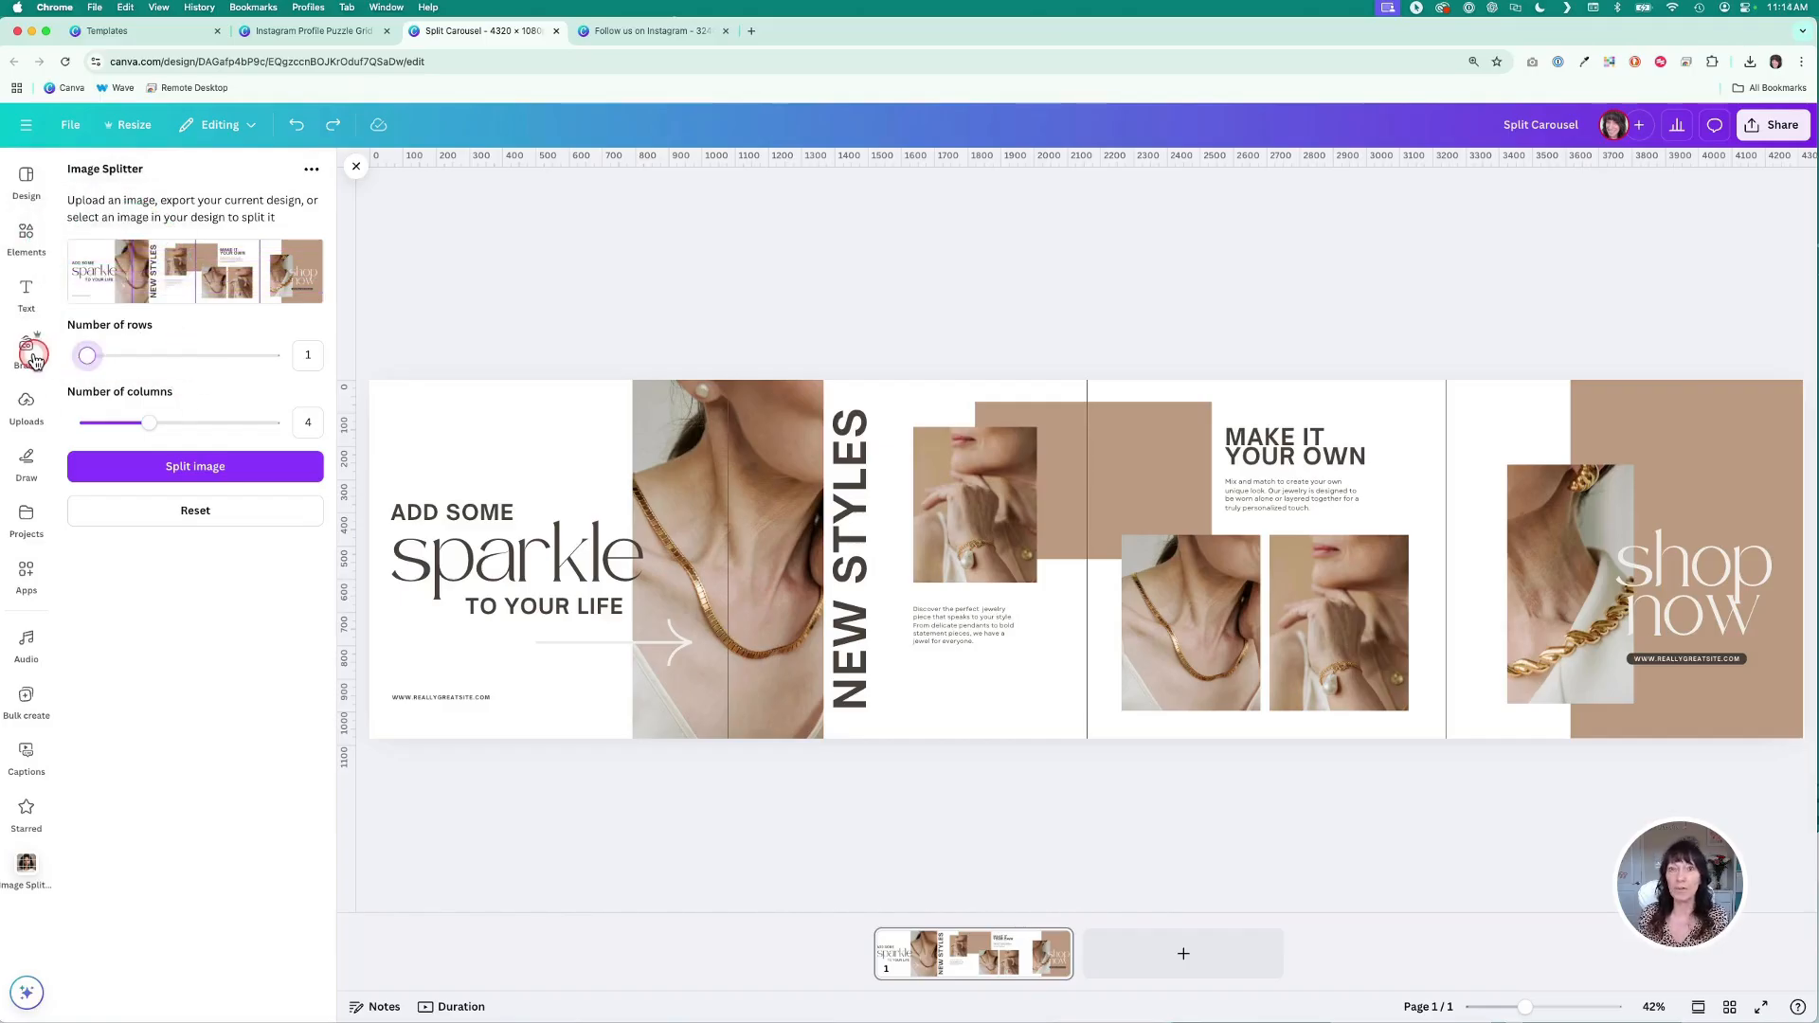
pyautogui.click(145, 424)
pyautogui.moveTo(145, 428); pyautogui.dragTo(151, 426)
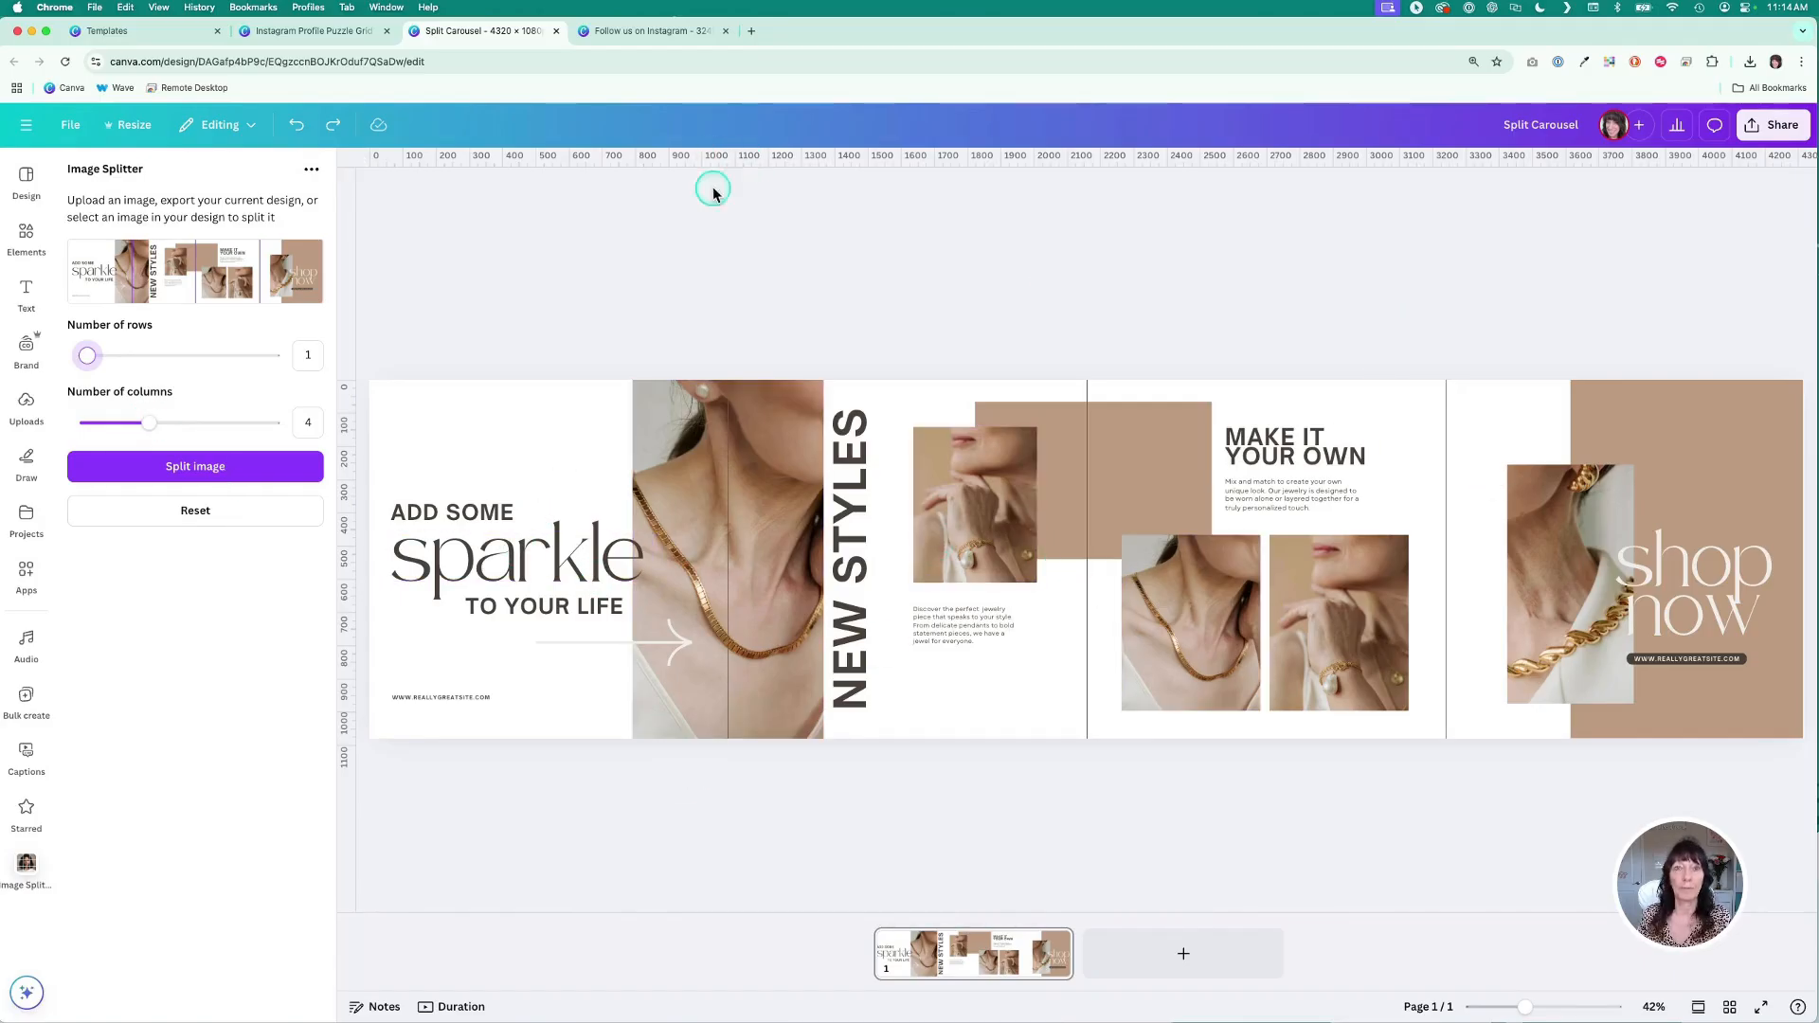
pyautogui.click(265, 468)
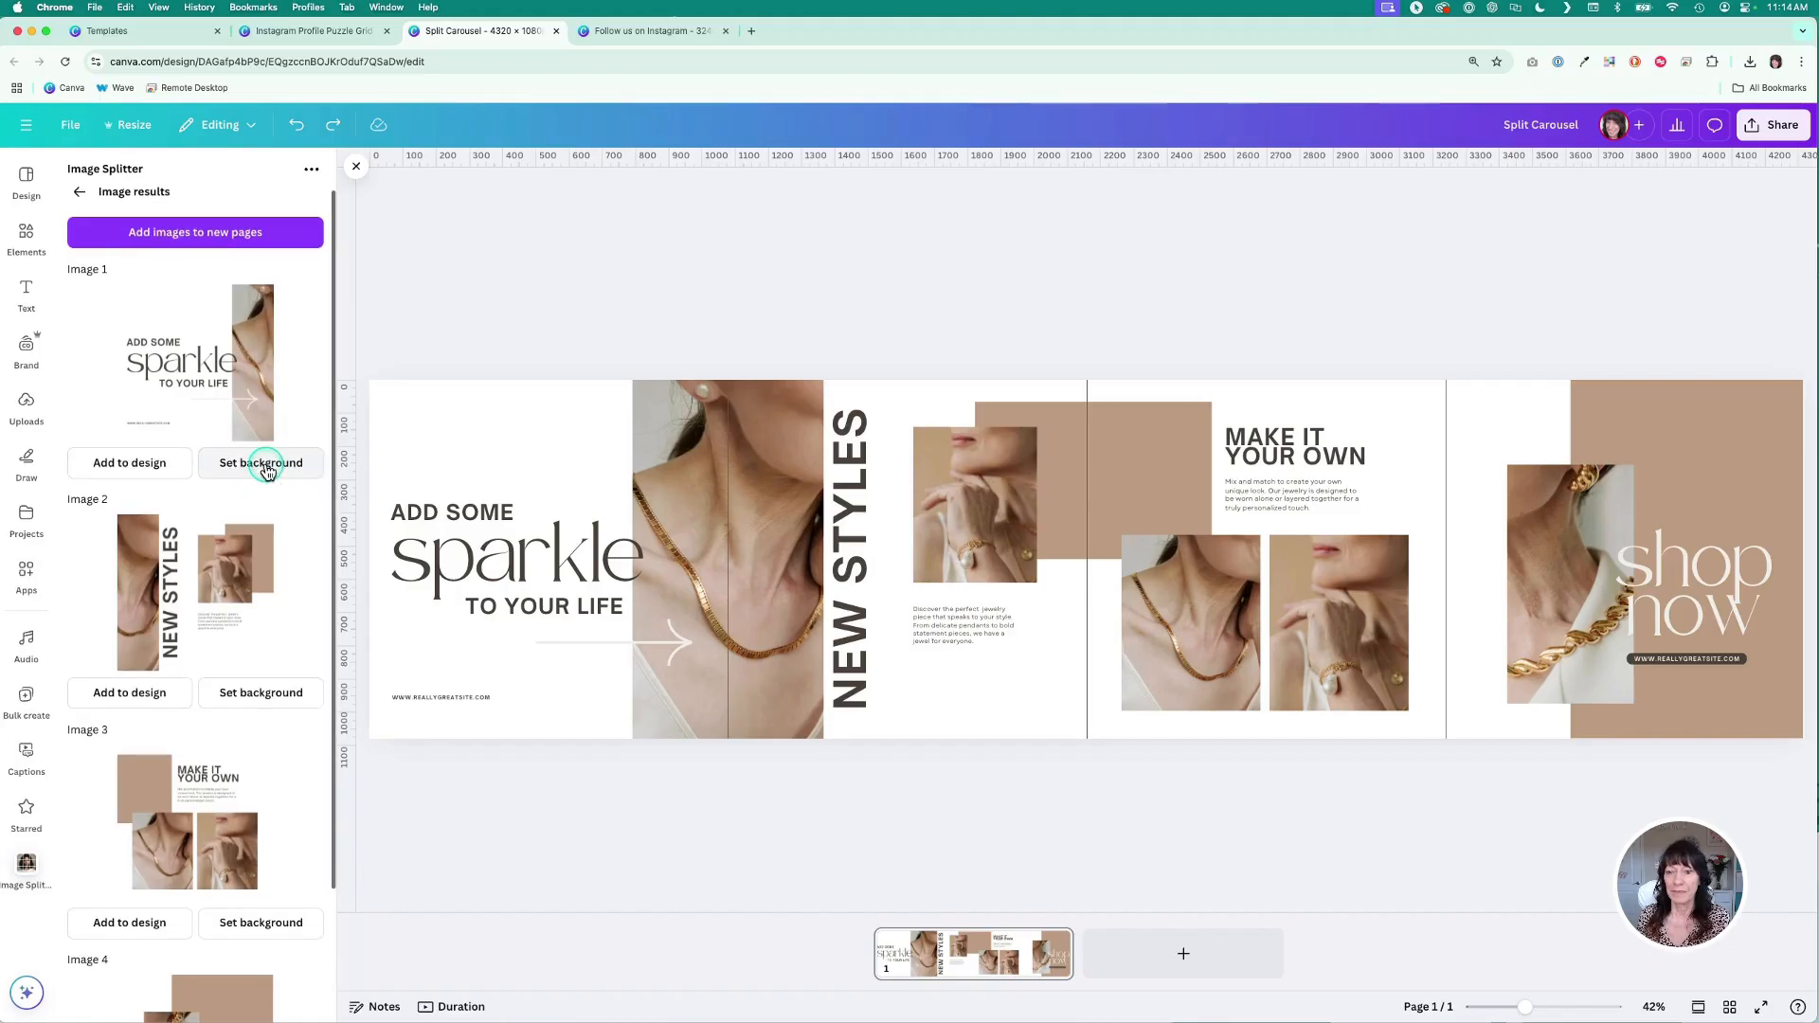
# - Review the carousel split results and leaf through the split pages of the Instagram Profile Puzzle Grid design
pyautogui.scroll(-3, 268, 360)
pyautogui.scroll(3, 265, 357)
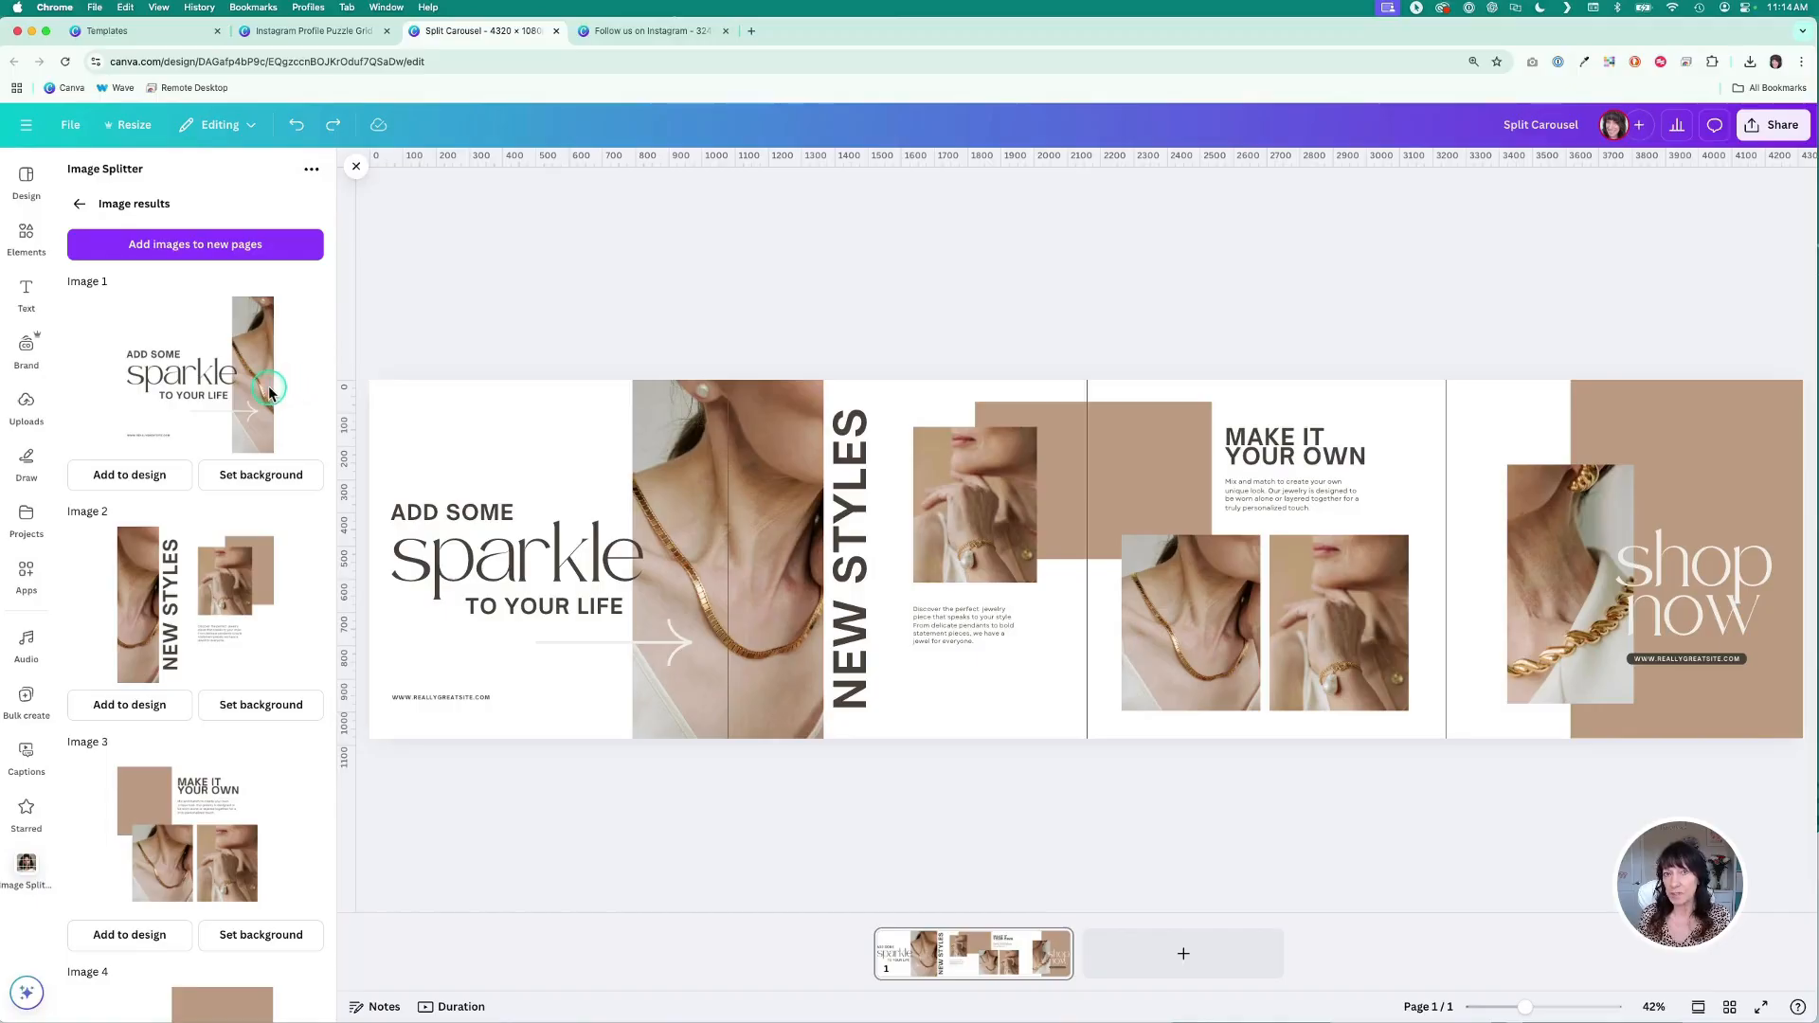
pyautogui.click(332, 30)
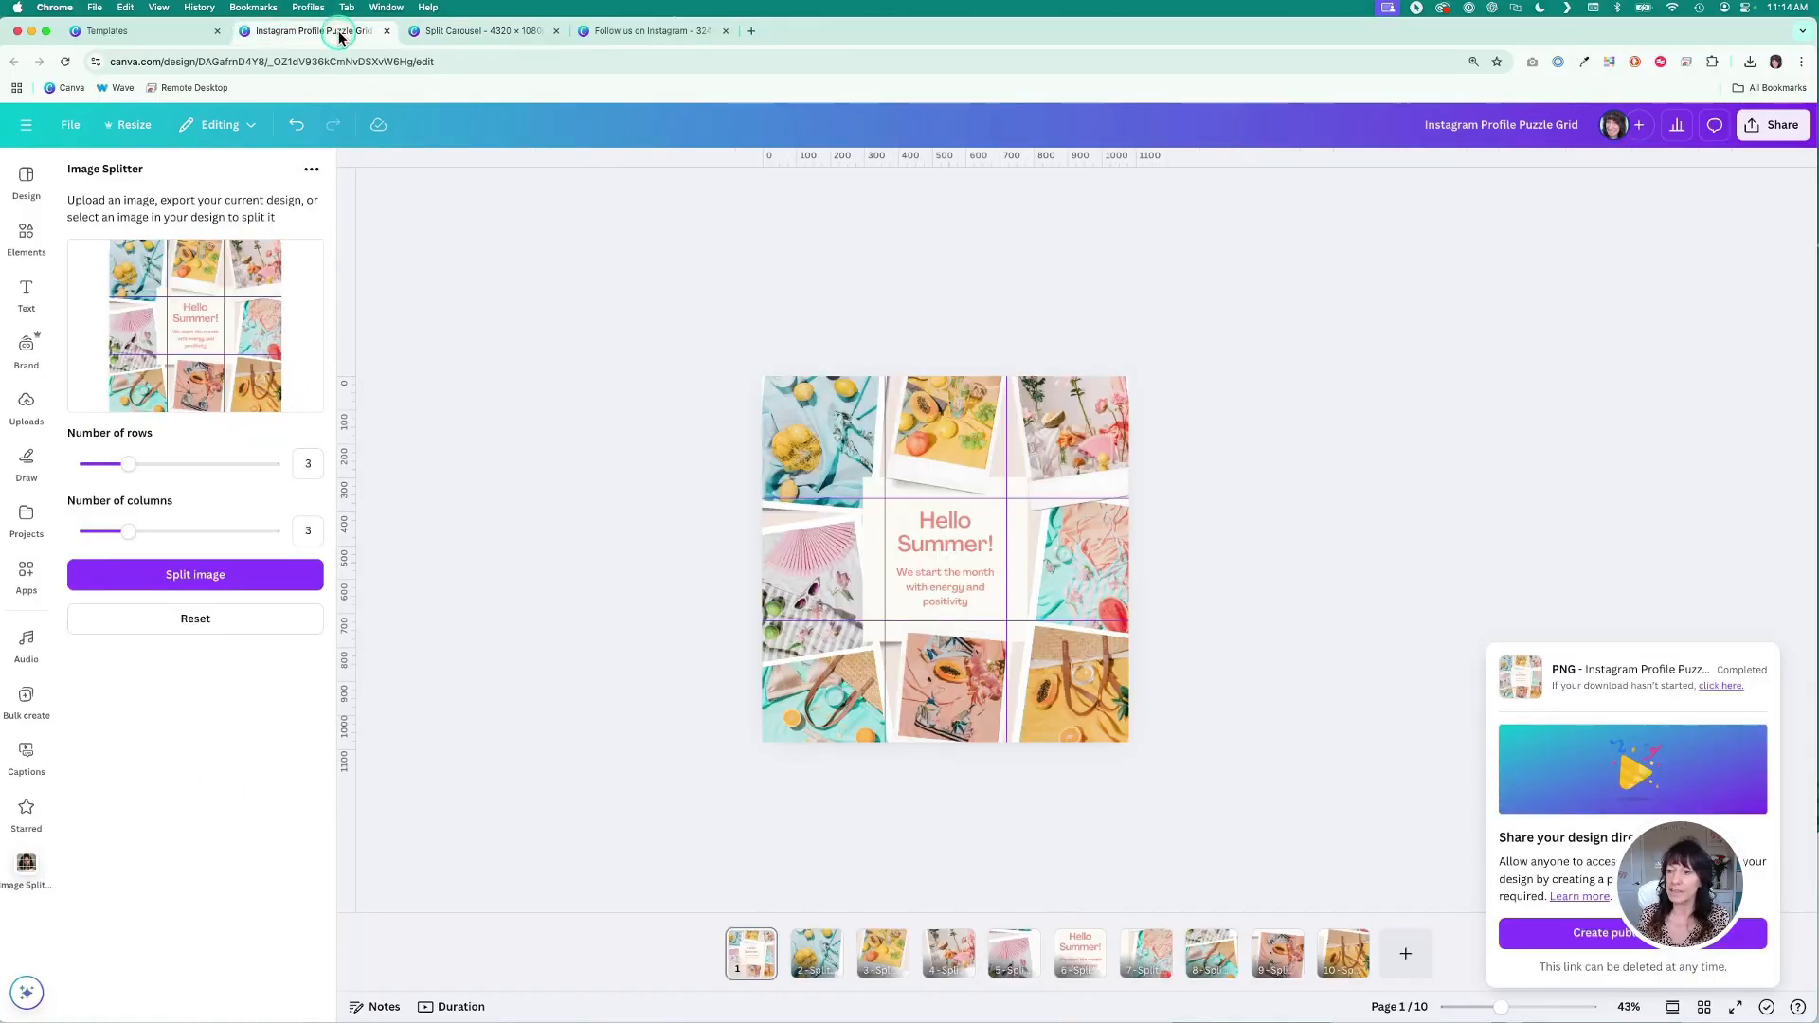
pyautogui.click(816, 955)
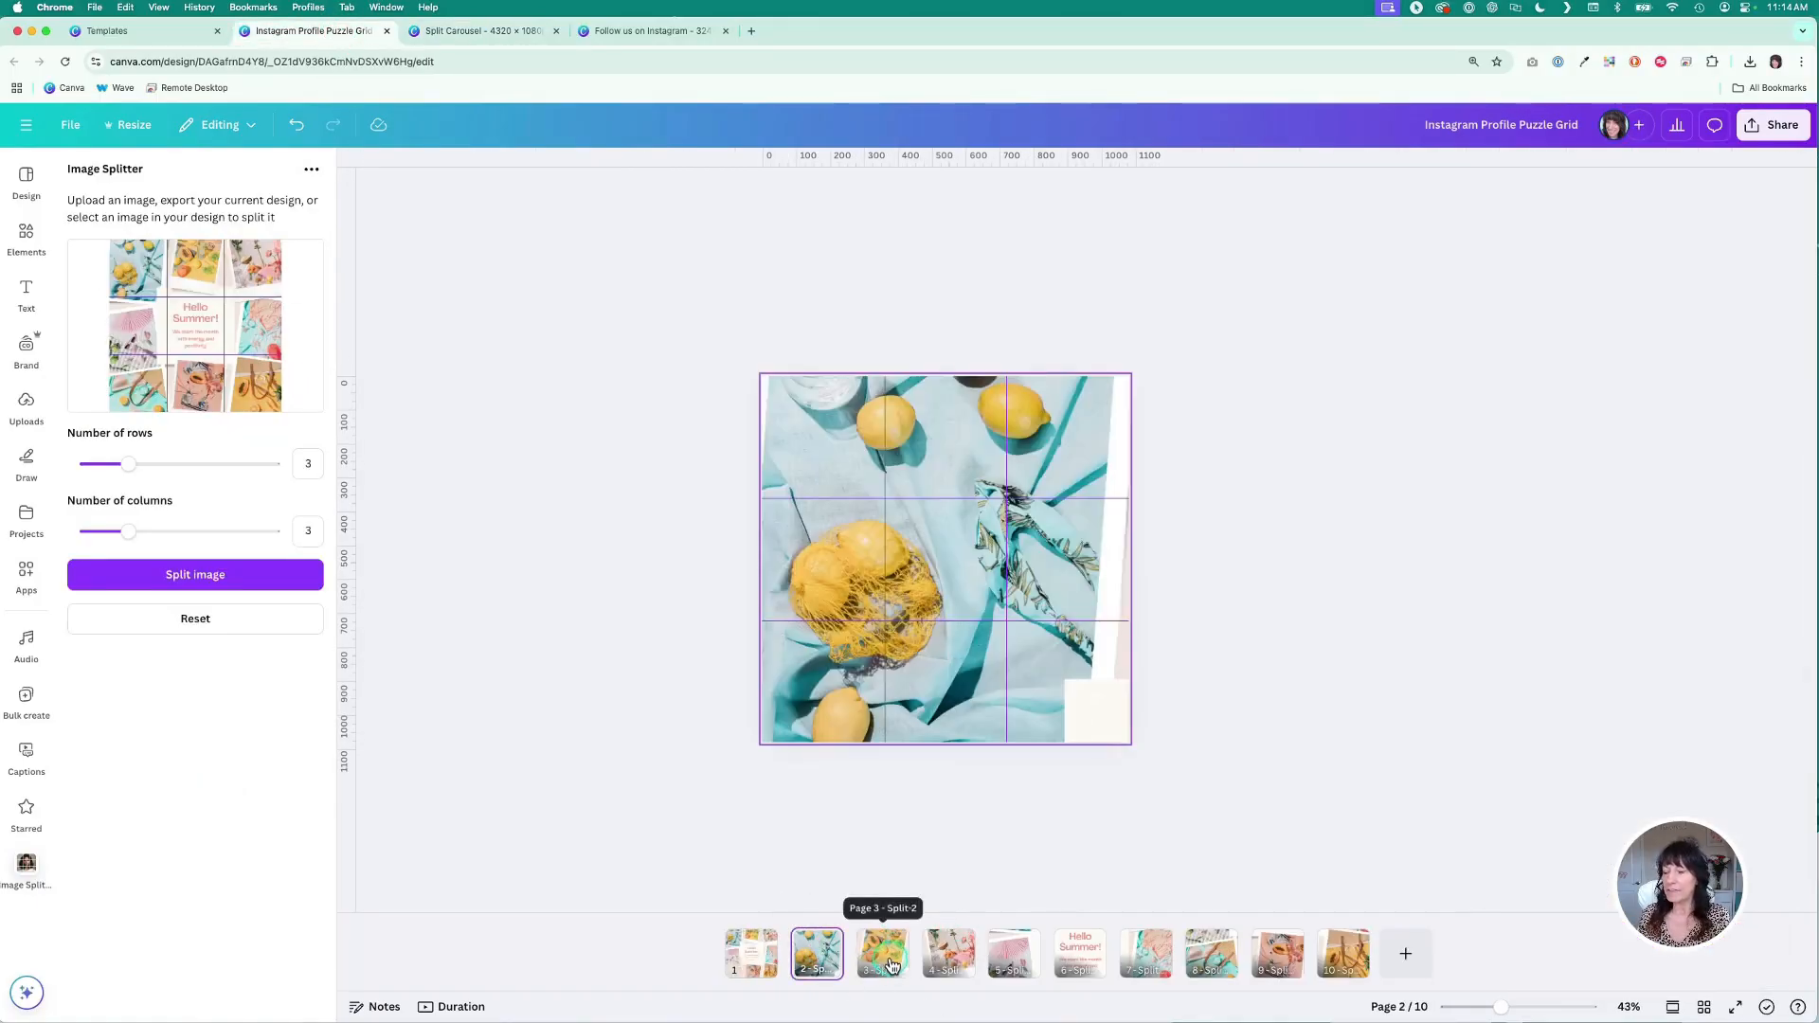
pyautogui.click(882, 955)
pyautogui.click(929, 967)
pyautogui.click(1012, 961)
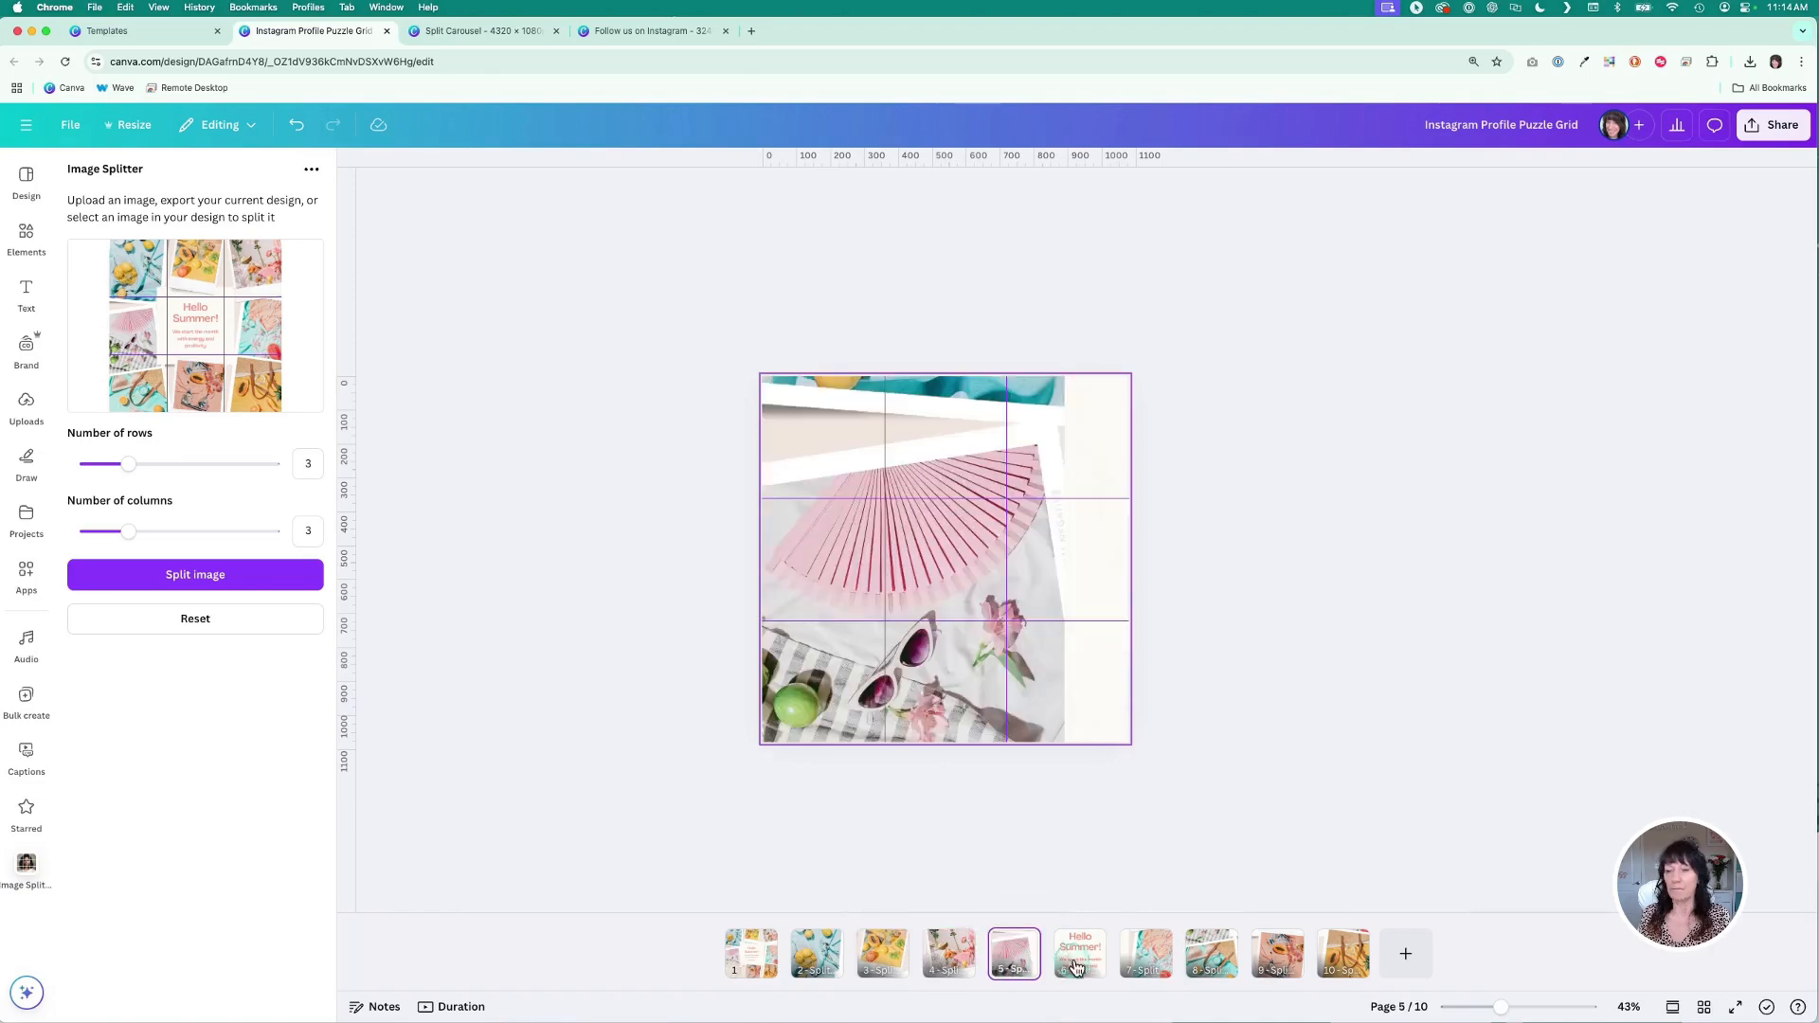
pyautogui.click(474, 31)
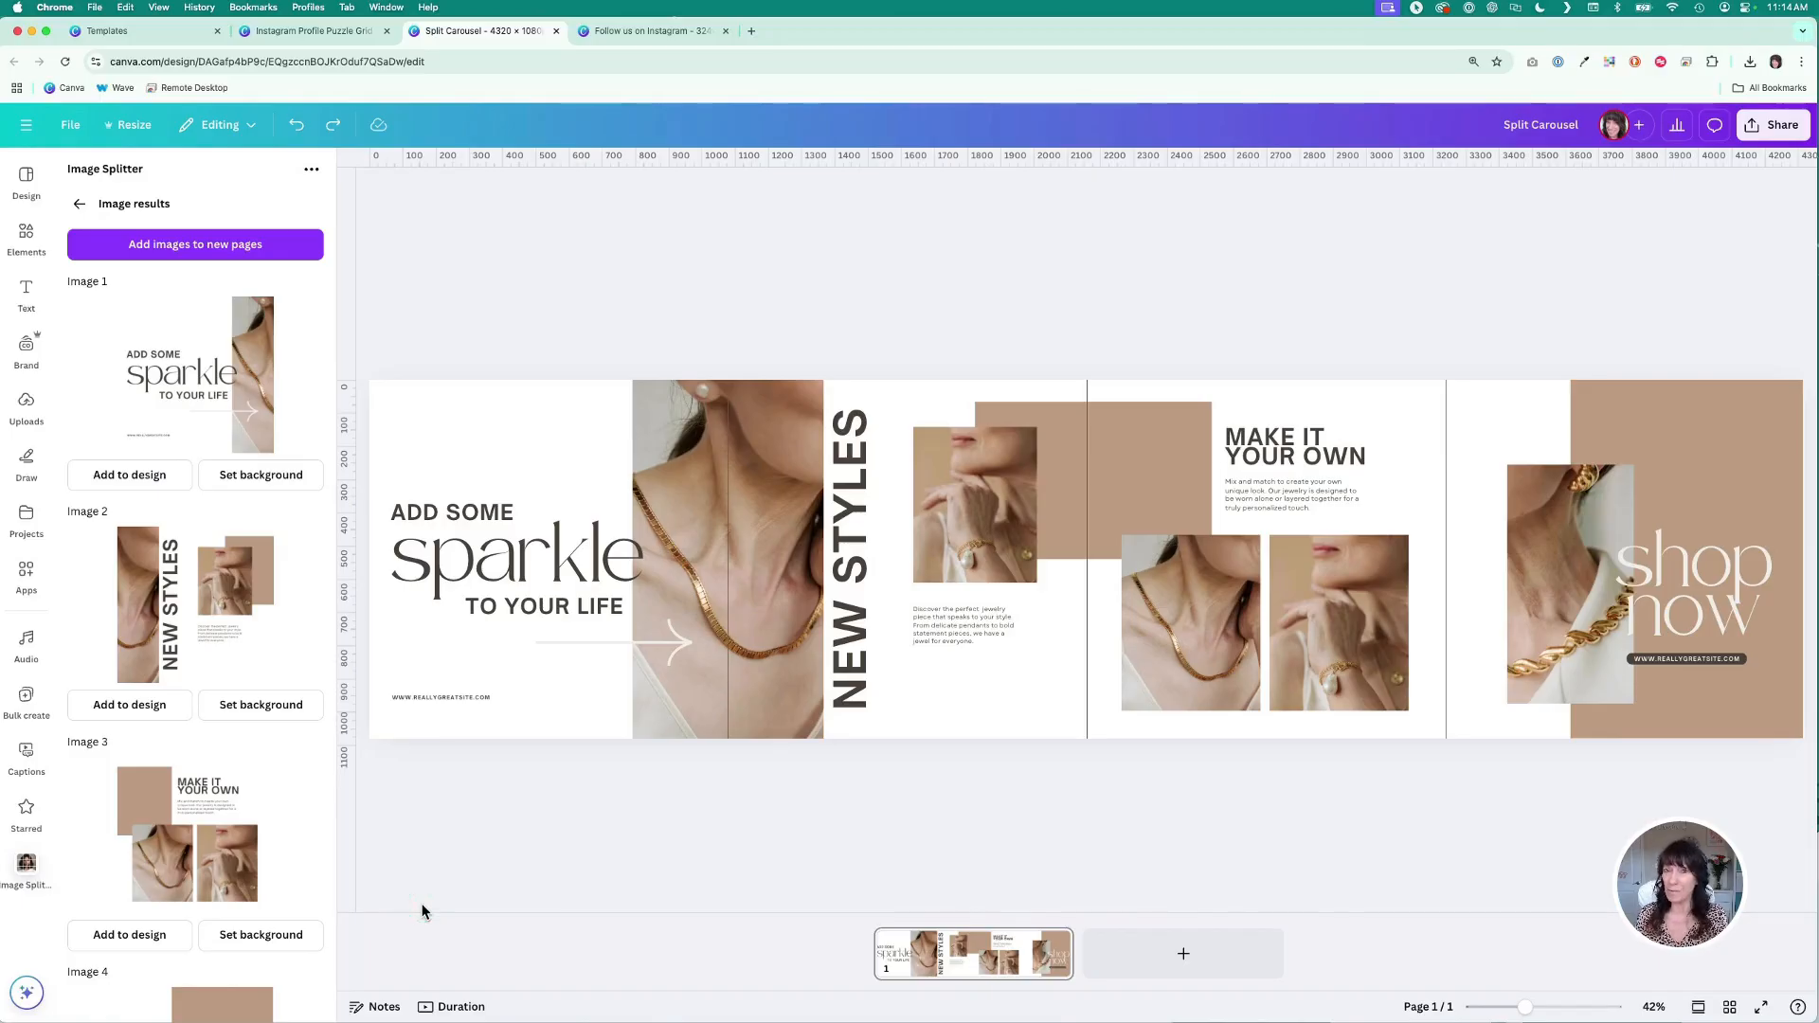
# - Add the split carousel images as new pages in the carousel design, then undo the addition
pyautogui.click(263, 247)
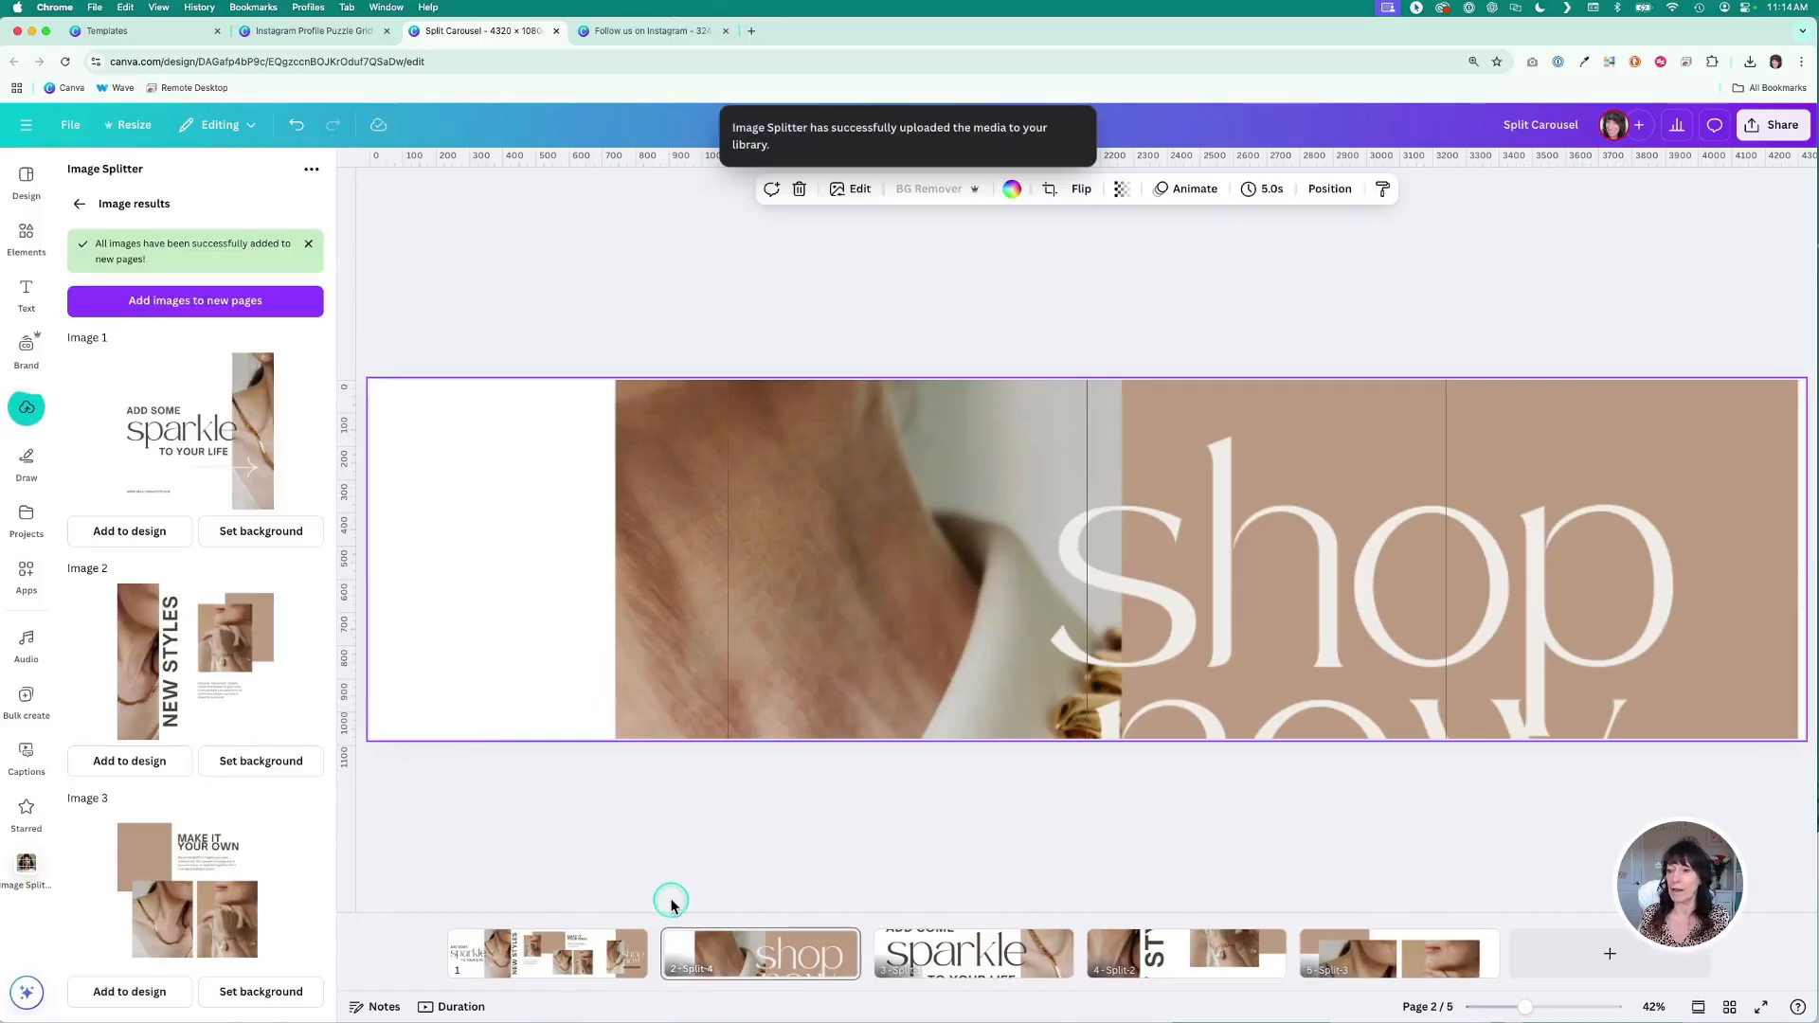
pyautogui.click(297, 127)
pyautogui.click(296, 127)
pyautogui.click(297, 127)
pyautogui.click(296, 127)
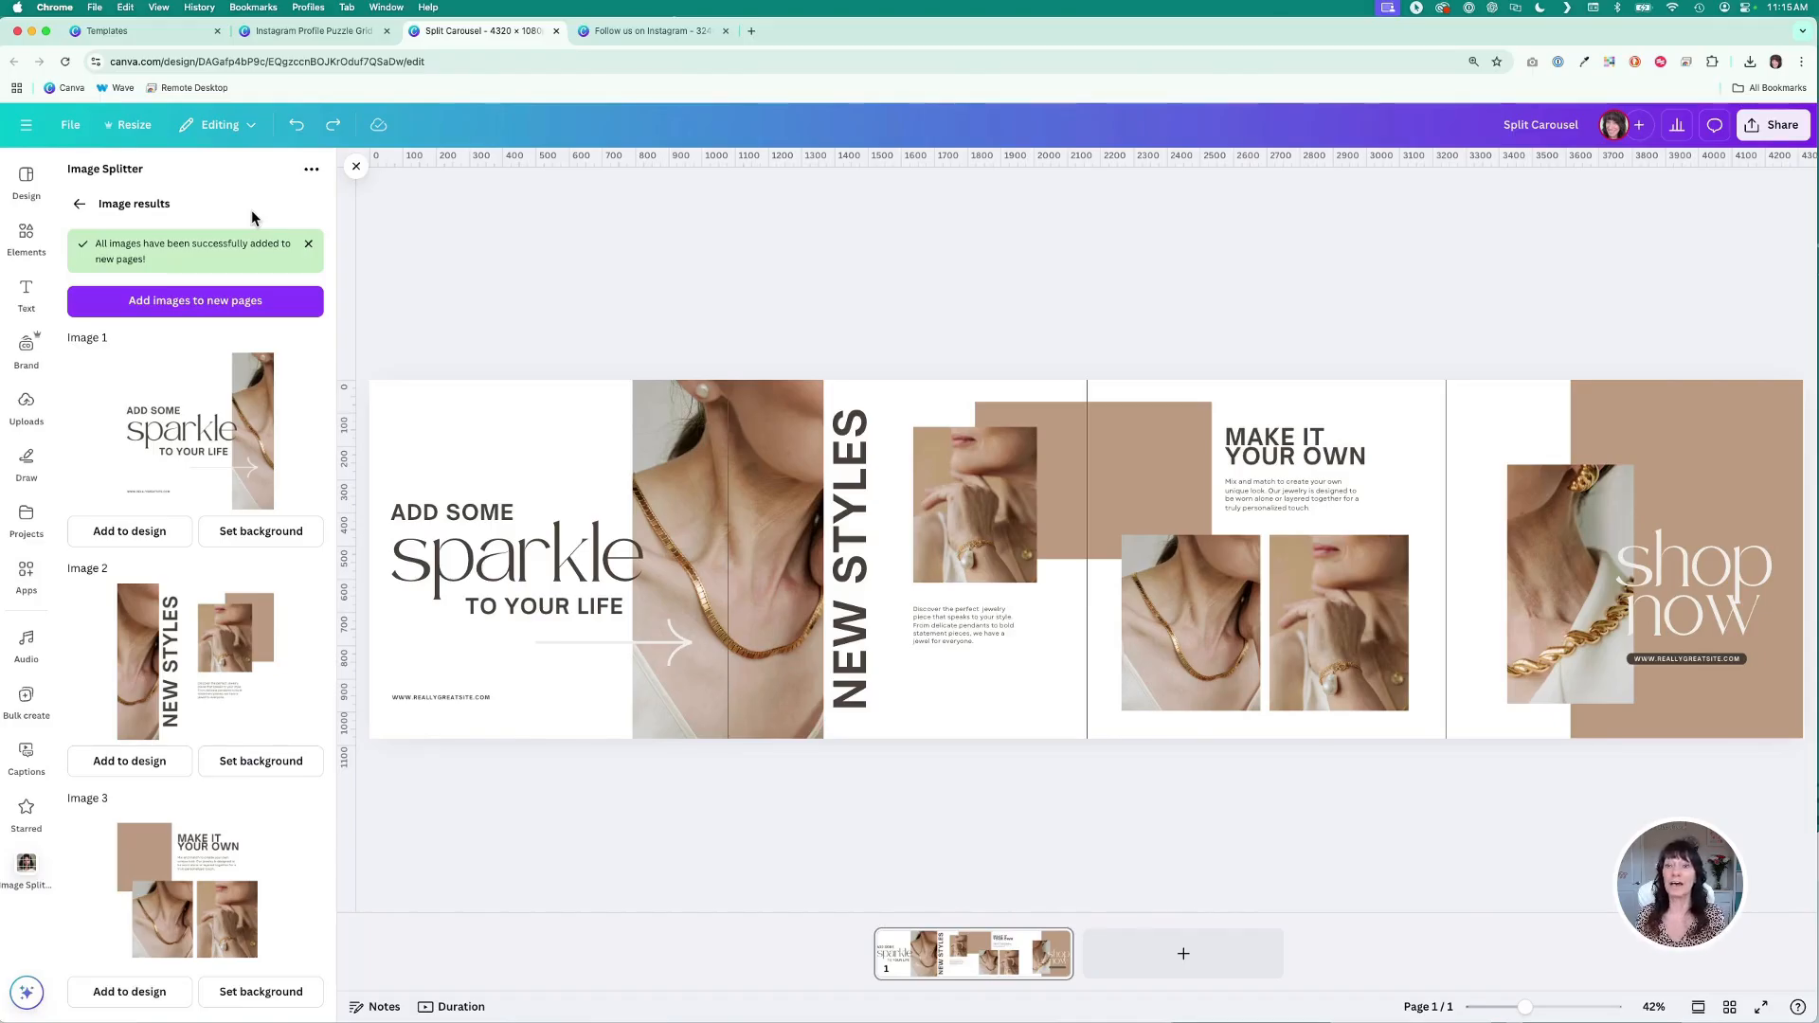
# - Create a new custom-size design of 1080 × 1080 px
pyautogui.click(244, 531)
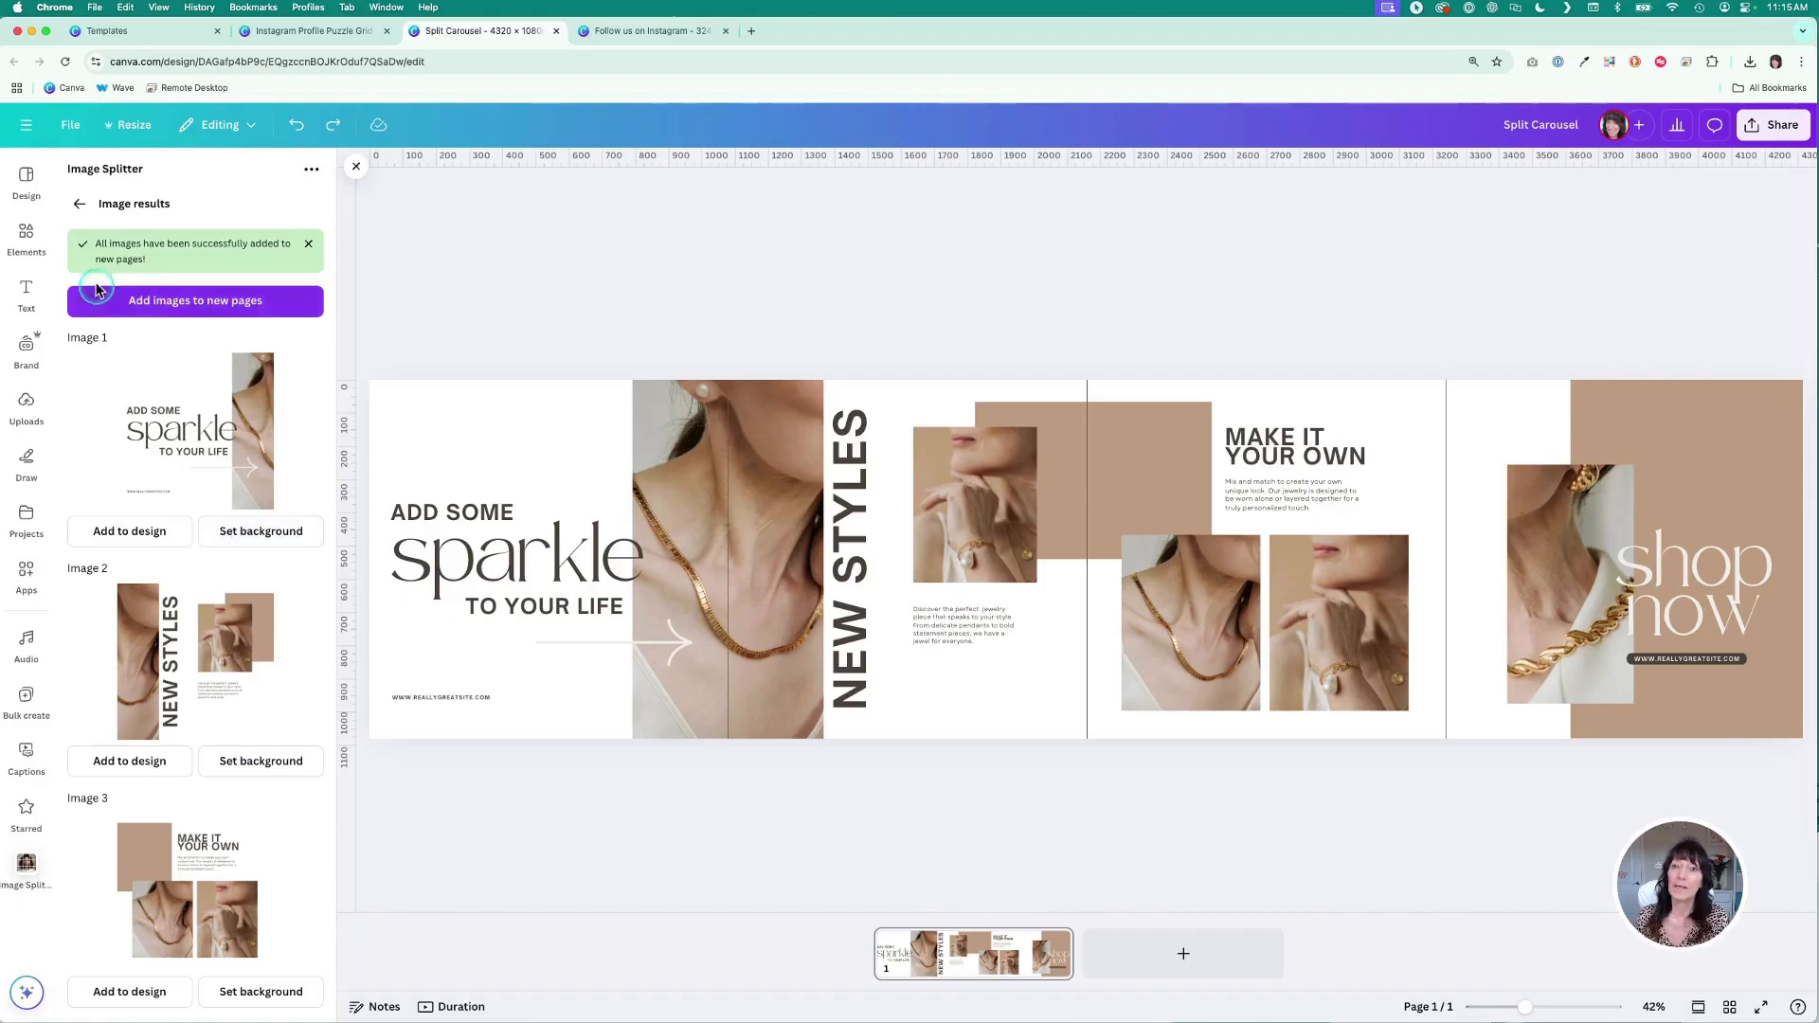
pyautogui.click(71, 126)
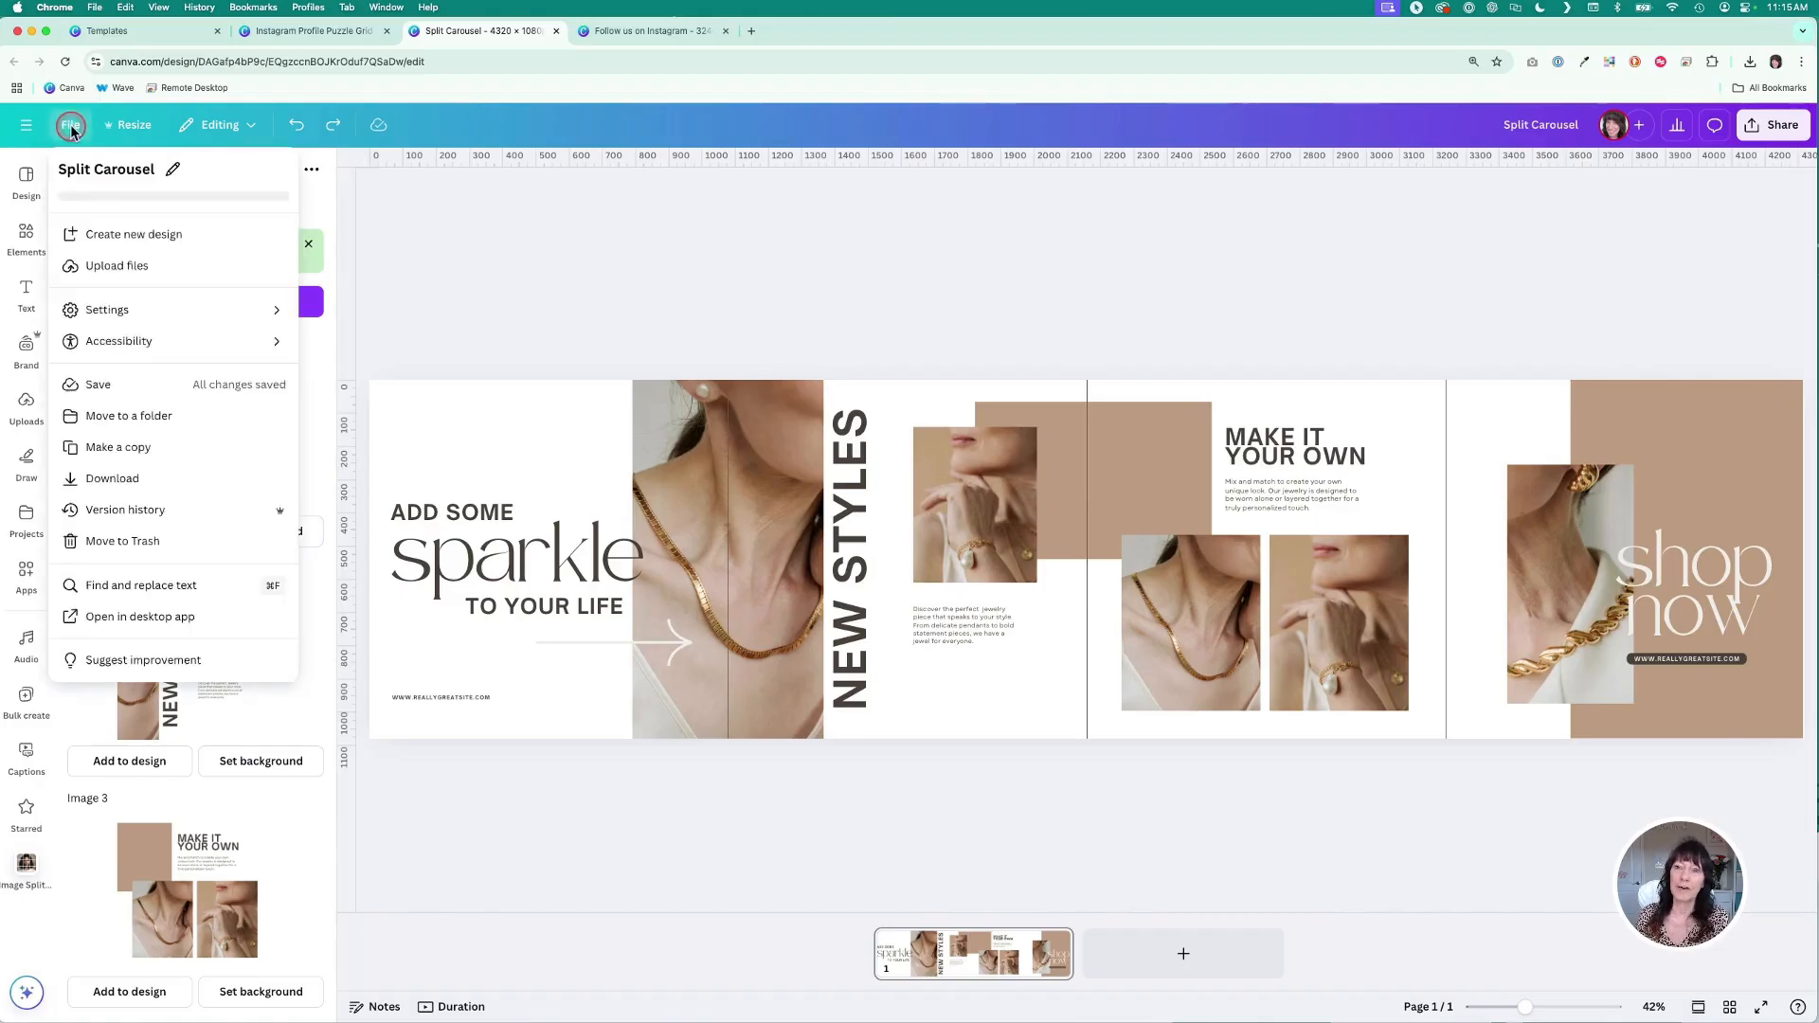
pyautogui.click(104, 236)
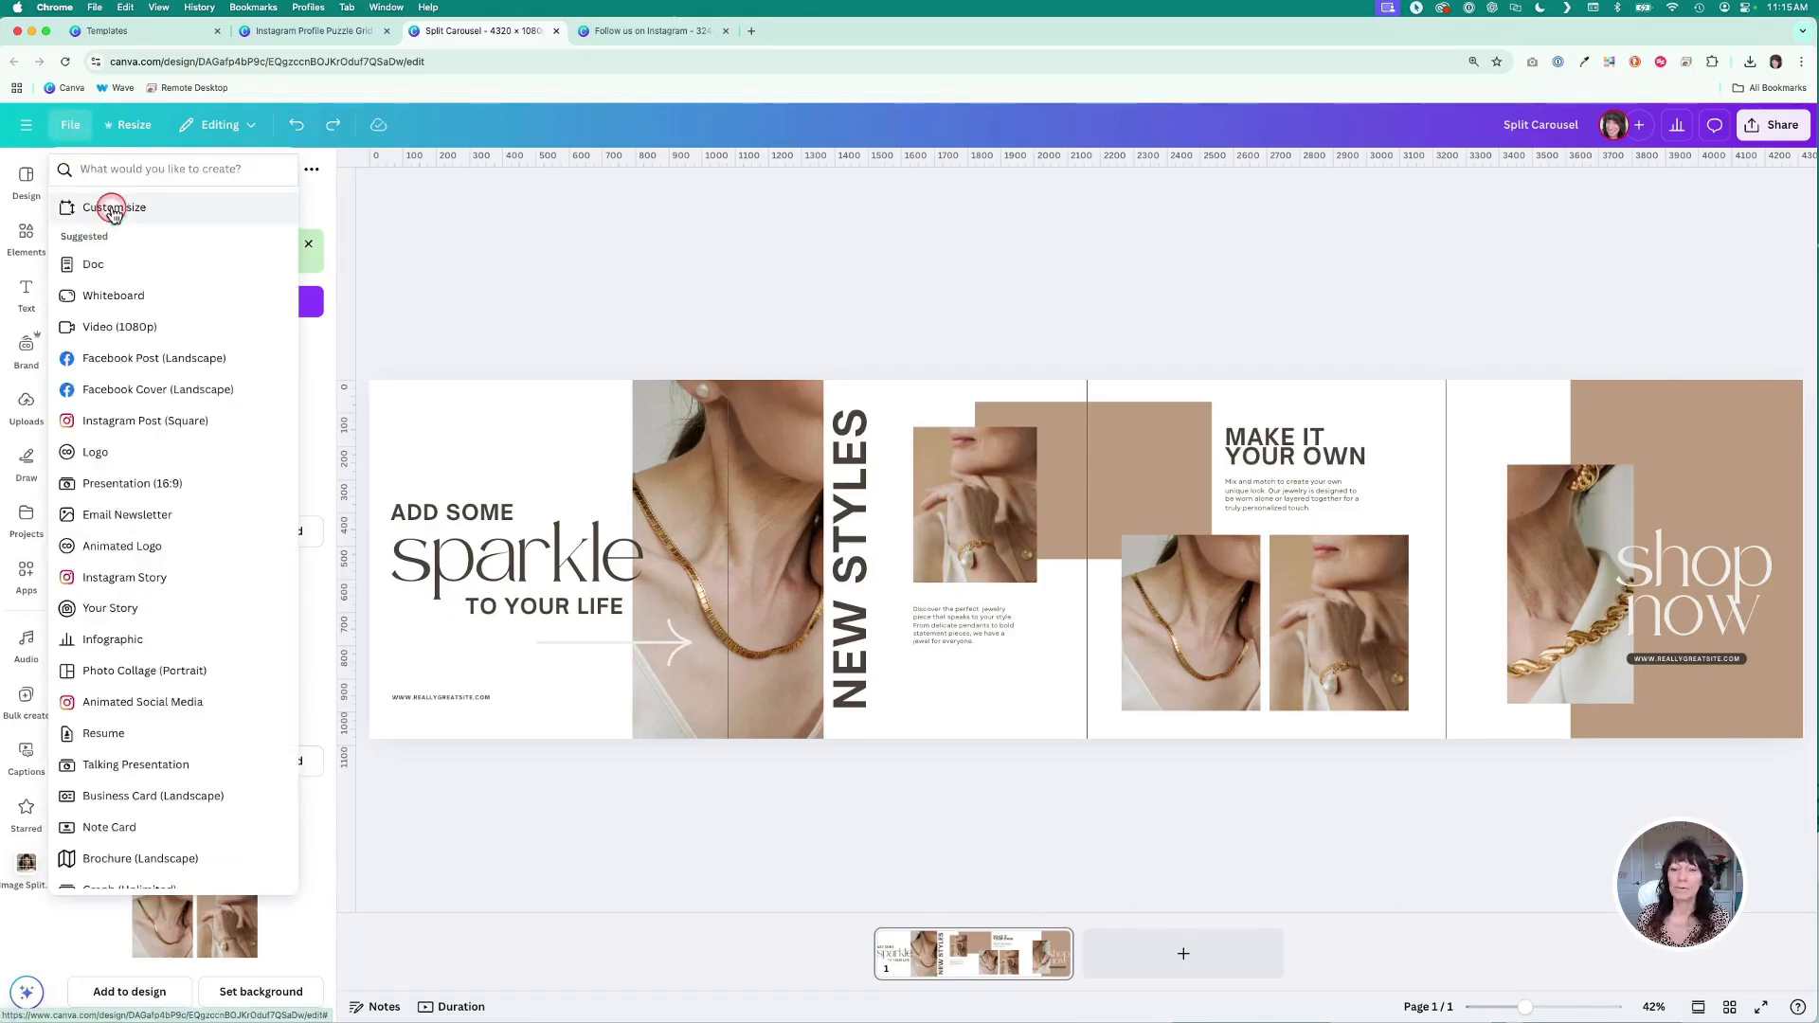
pyautogui.click(109, 208)
pyautogui.click(83, 236)
pyautogui.click(155, 237)
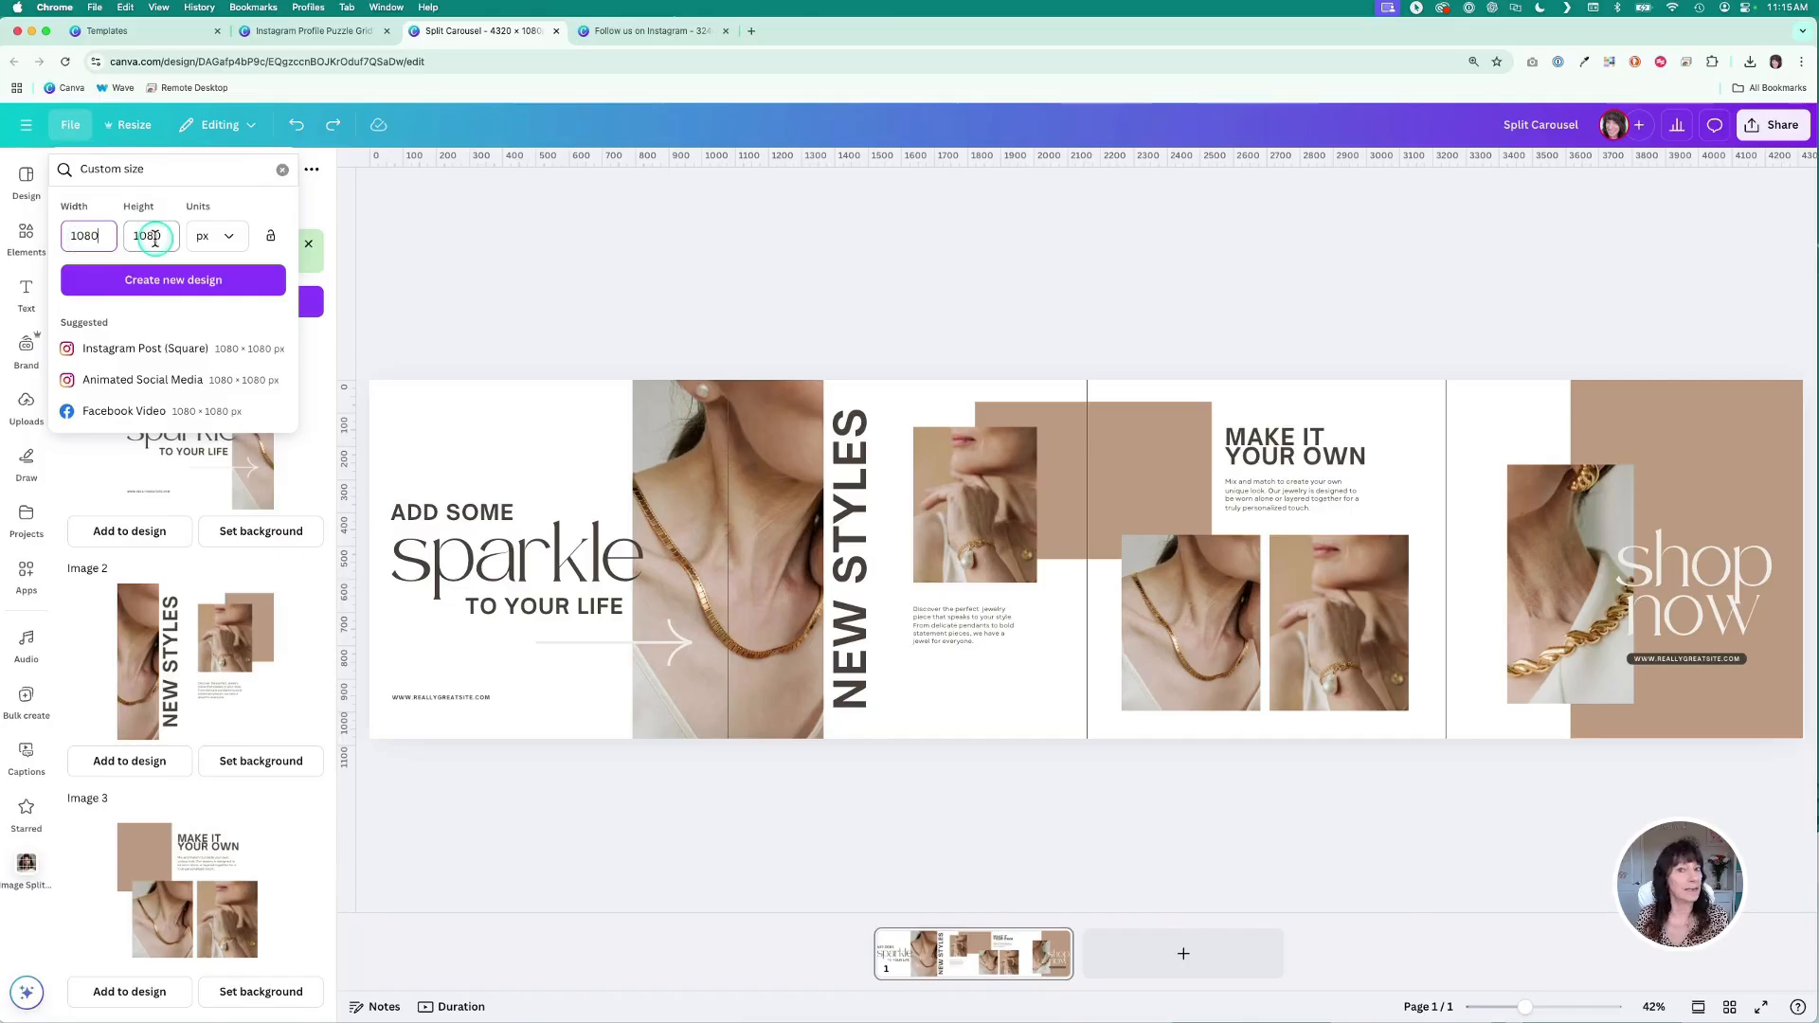
pyautogui.click(252, 286)
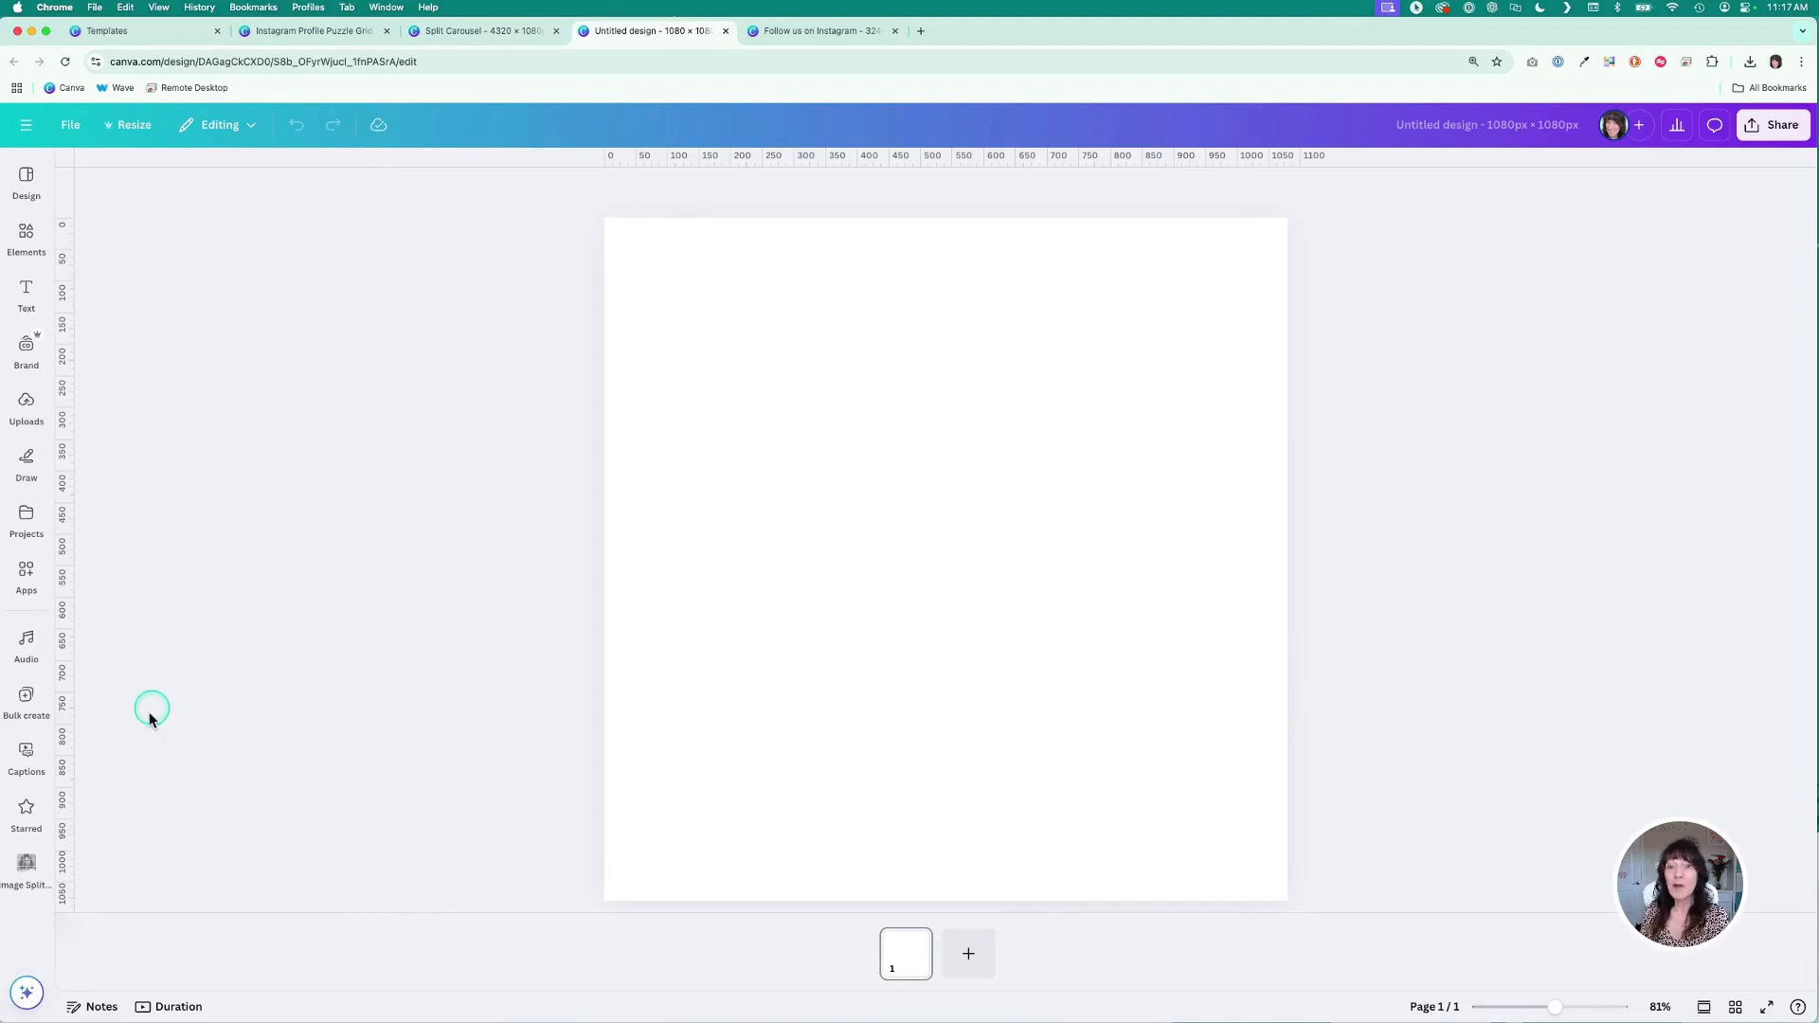
# - Open Image Splitter in the new design and add the split carousel images as new pages
pyautogui.click(28, 864)
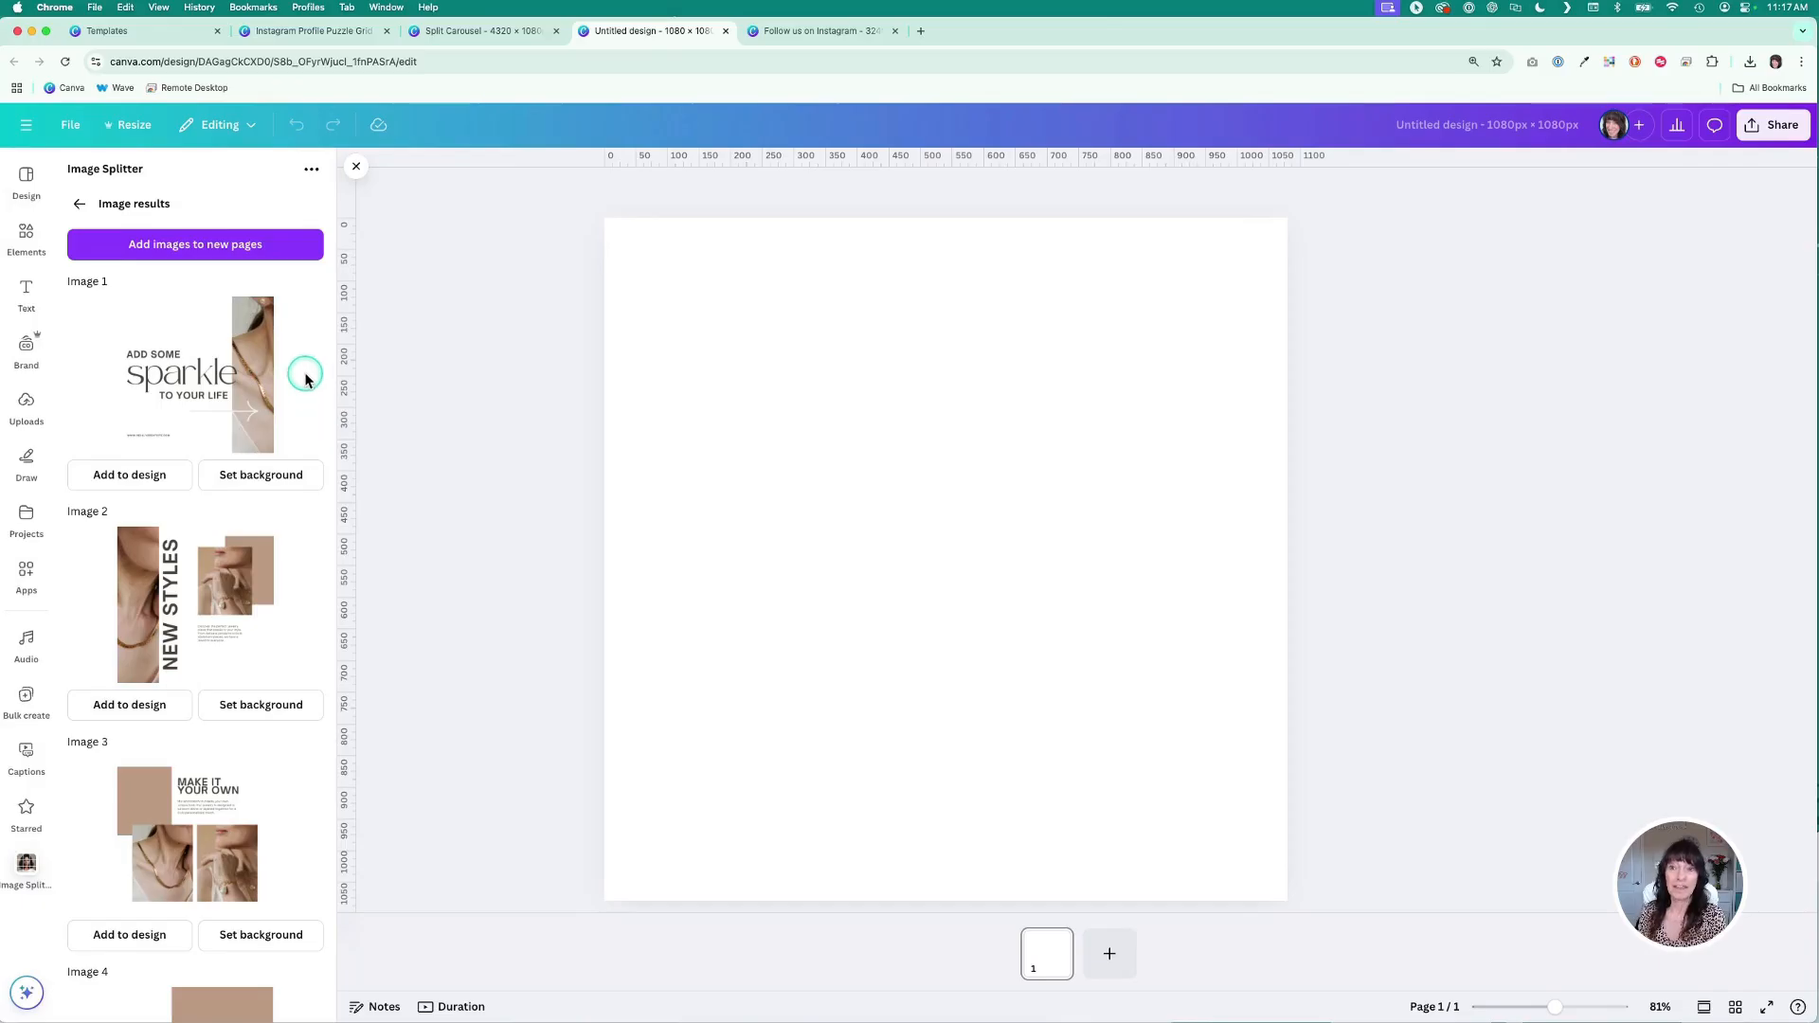
pyautogui.scroll(-3, 305, 379)
pyautogui.scroll(3, 305, 379)
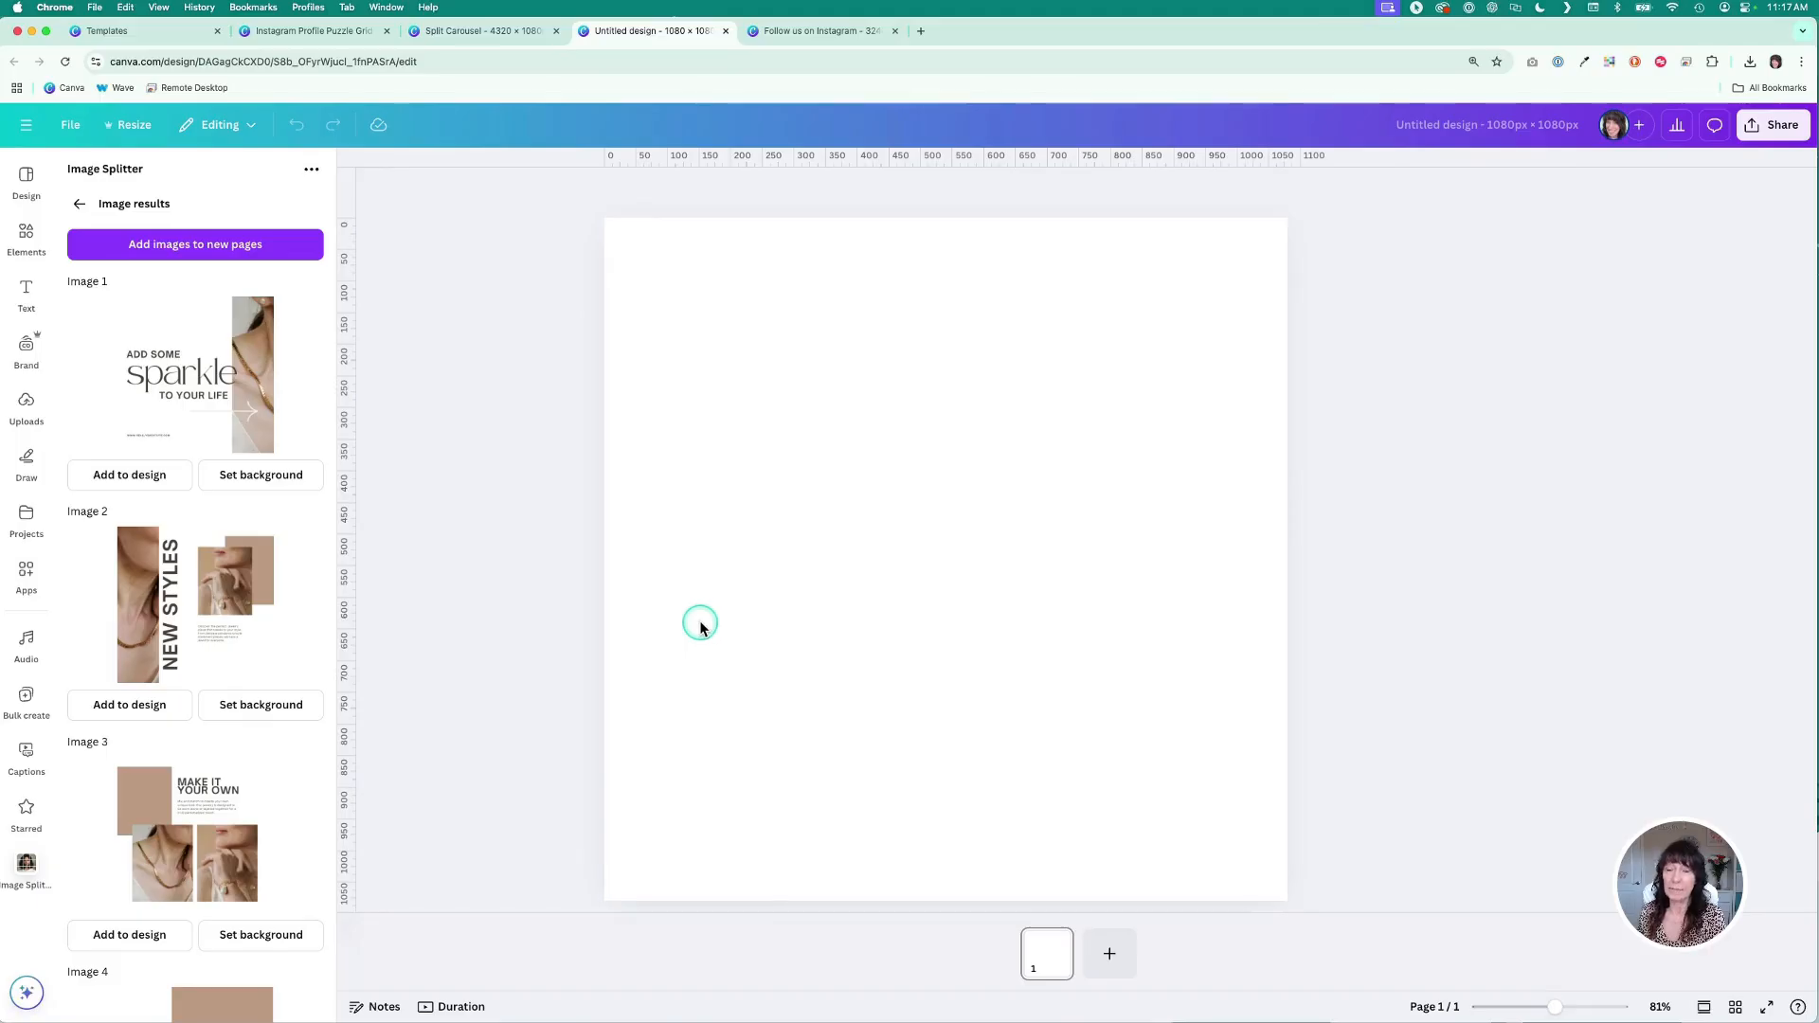
pyautogui.click(268, 256)
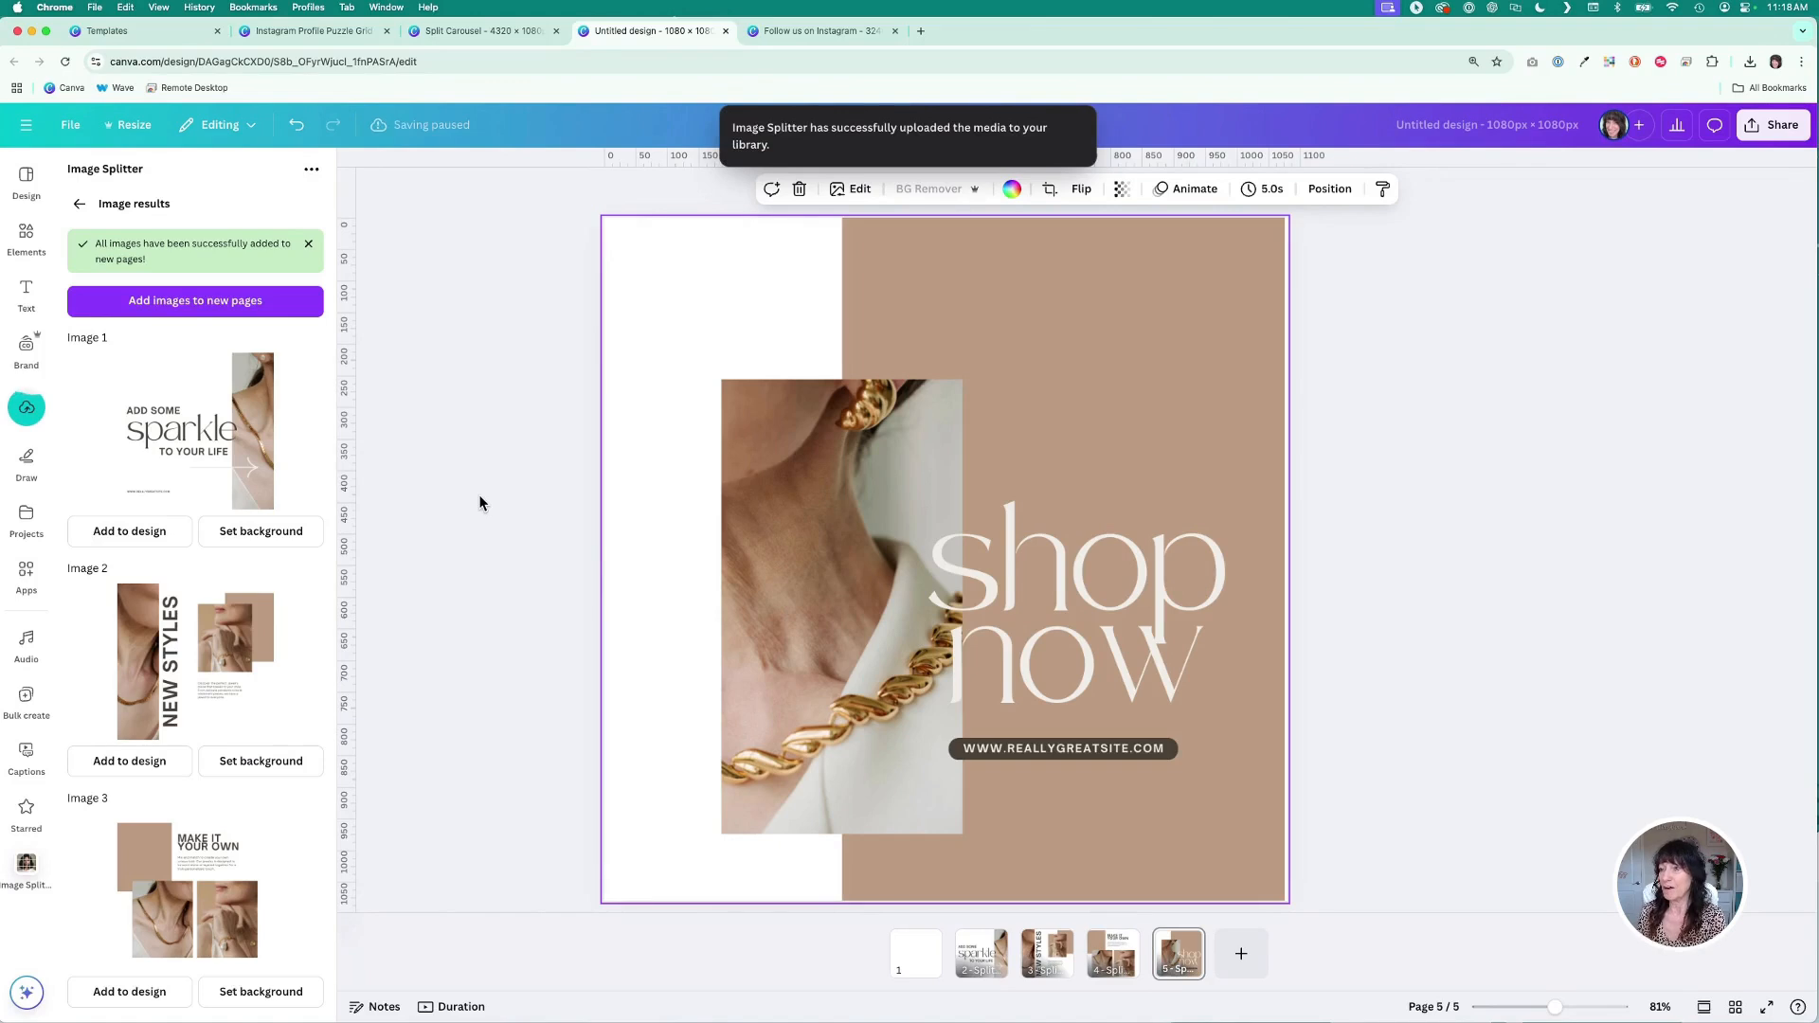
# - Delete the blank first page of the new design in grid view
pyautogui.click(682, 678)
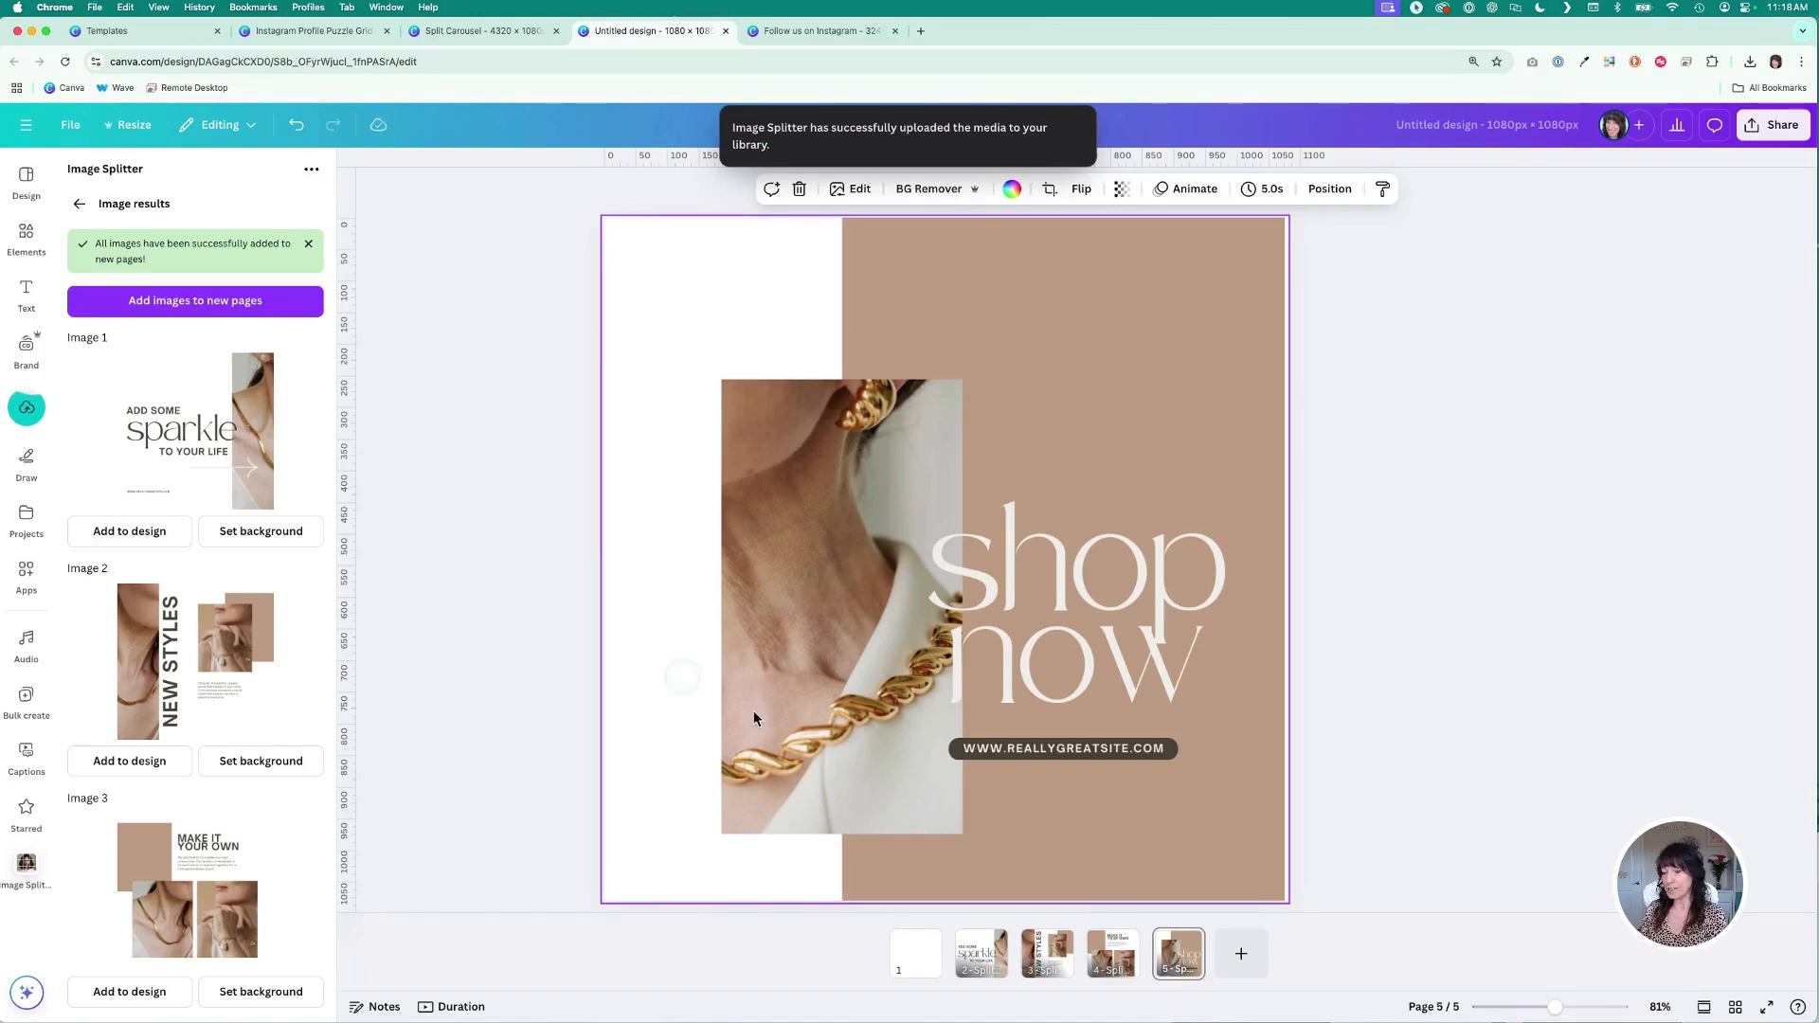
pyautogui.click(1735, 1007)
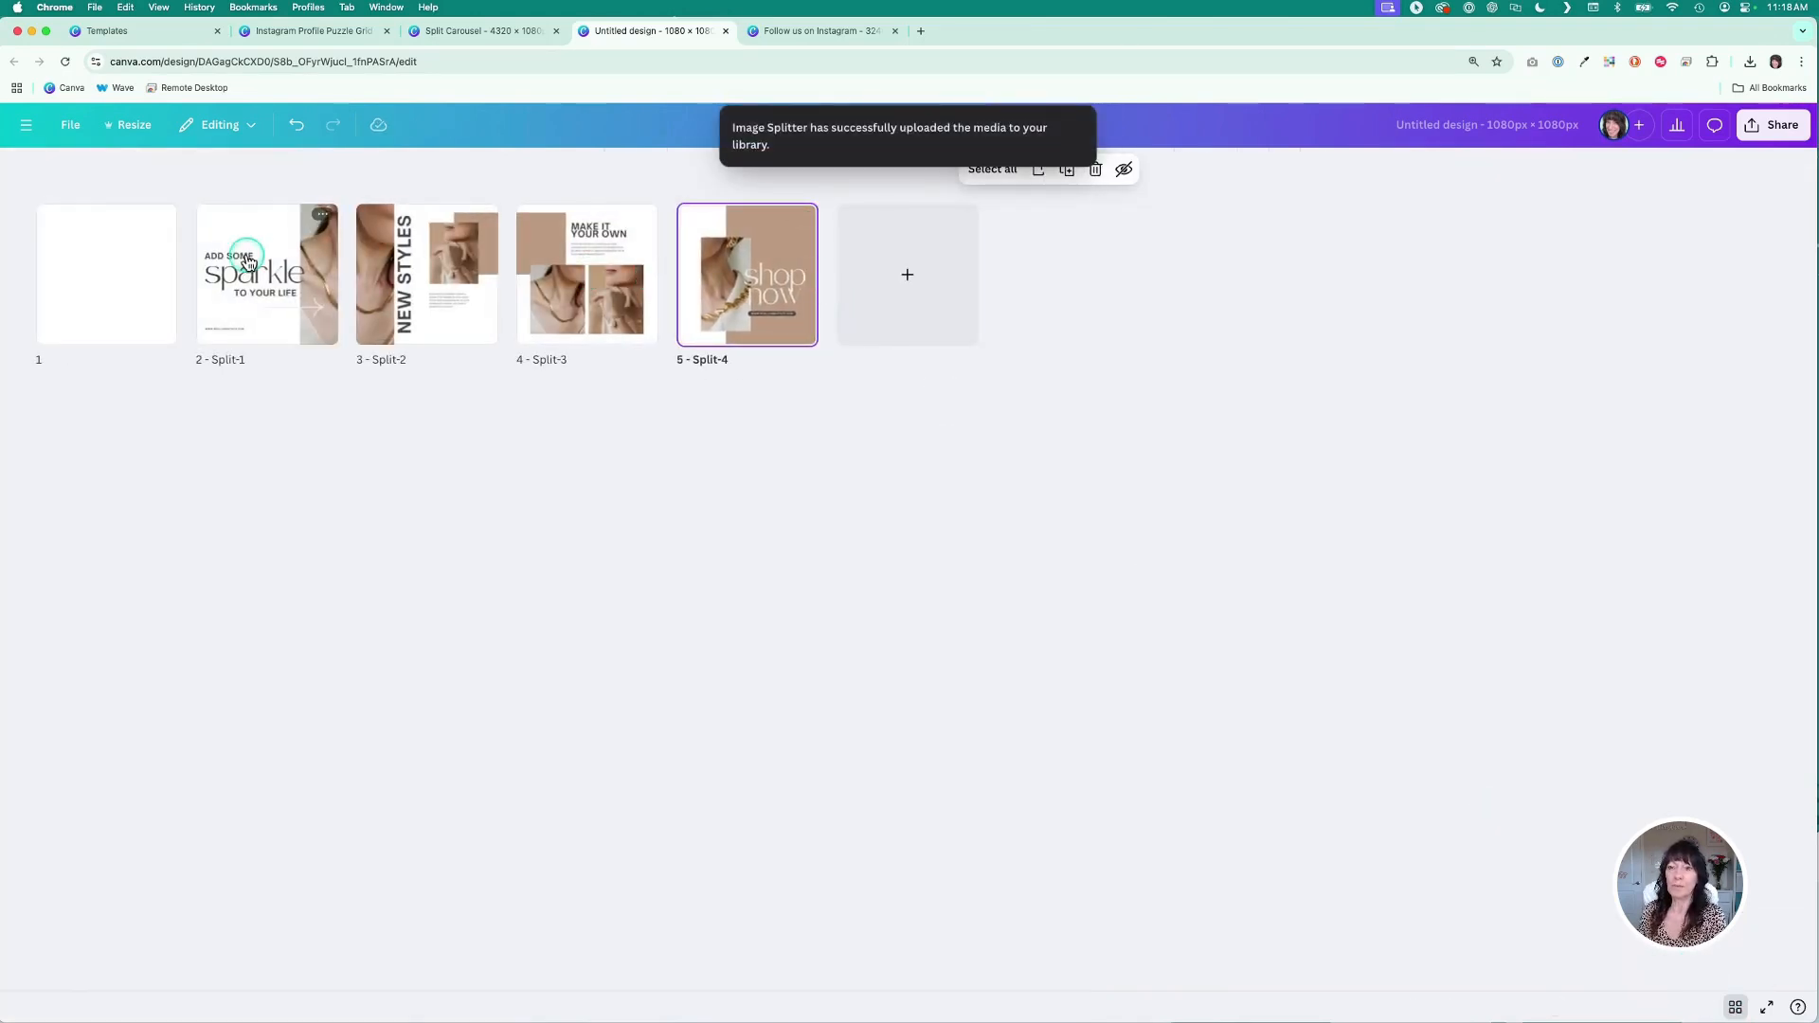
pyautogui.click(88, 280)
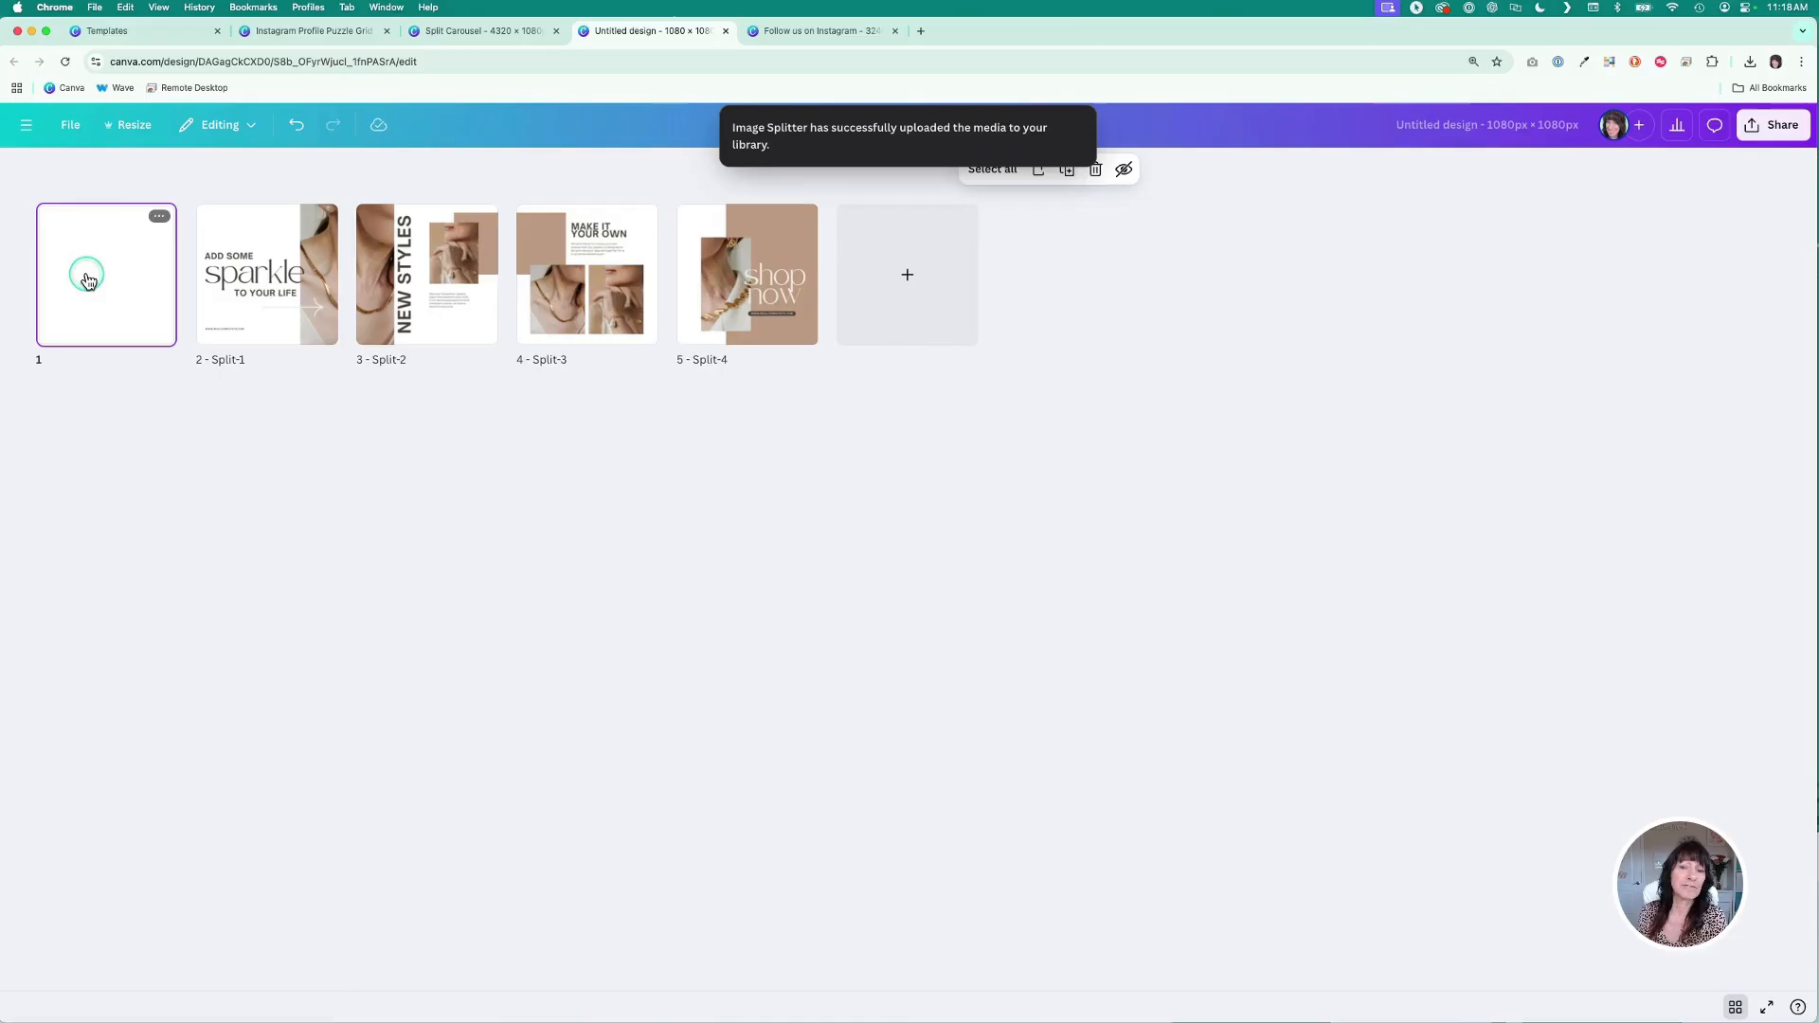
pyautogui.click(160, 216)
pyautogui.click(200, 408)
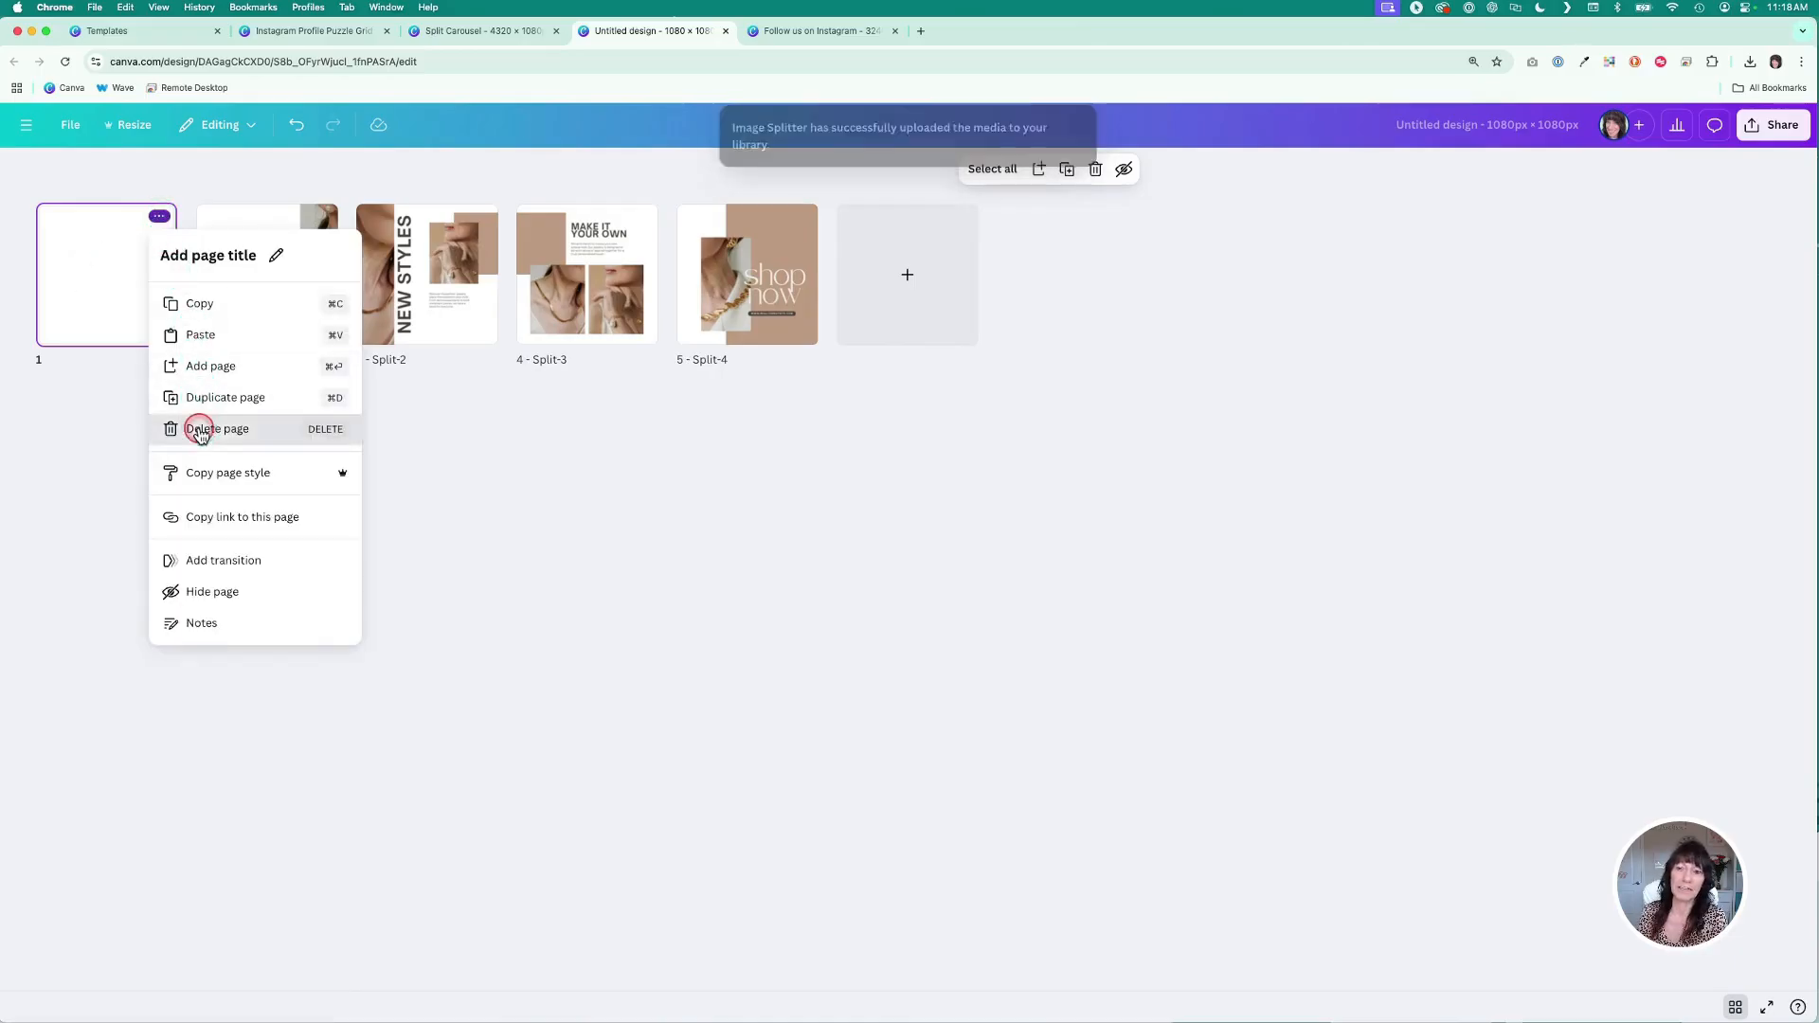
pyautogui.click(201, 428)
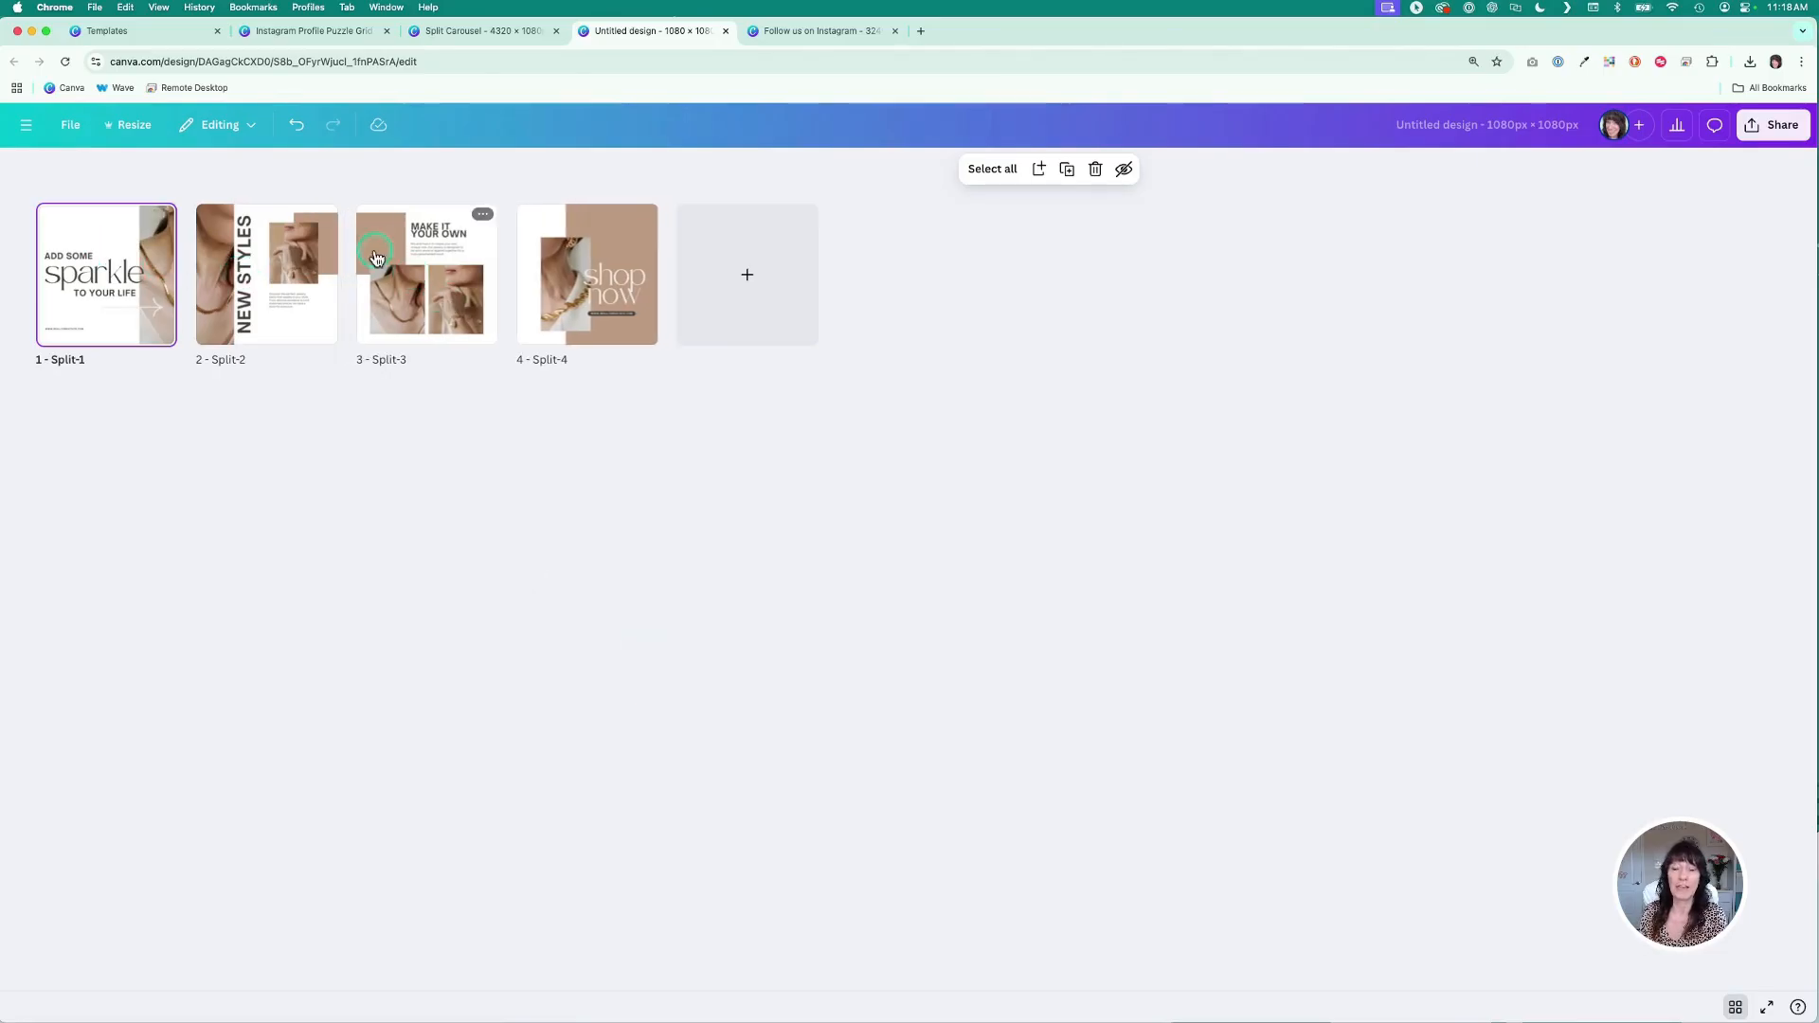
# - Browse through the four split carousel pages of the new design
pyautogui.click(1736, 1008)
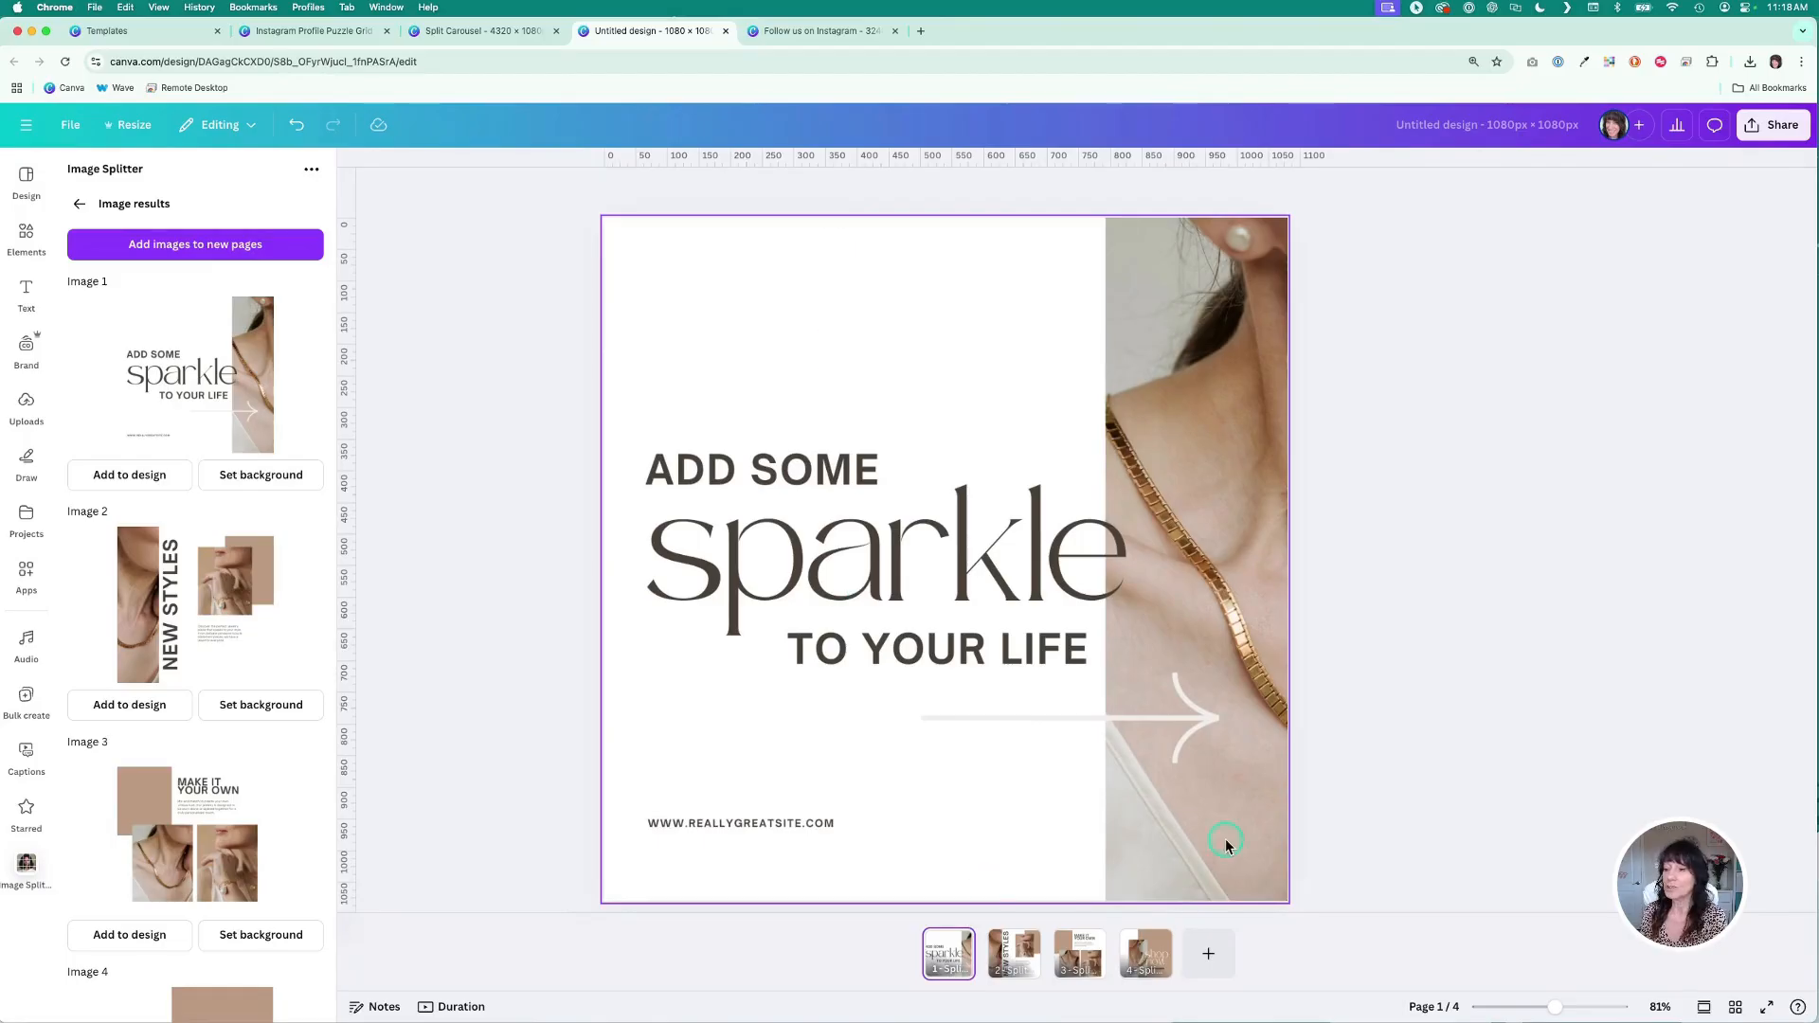
pyautogui.click(1032, 964)
pyautogui.click(1080, 959)
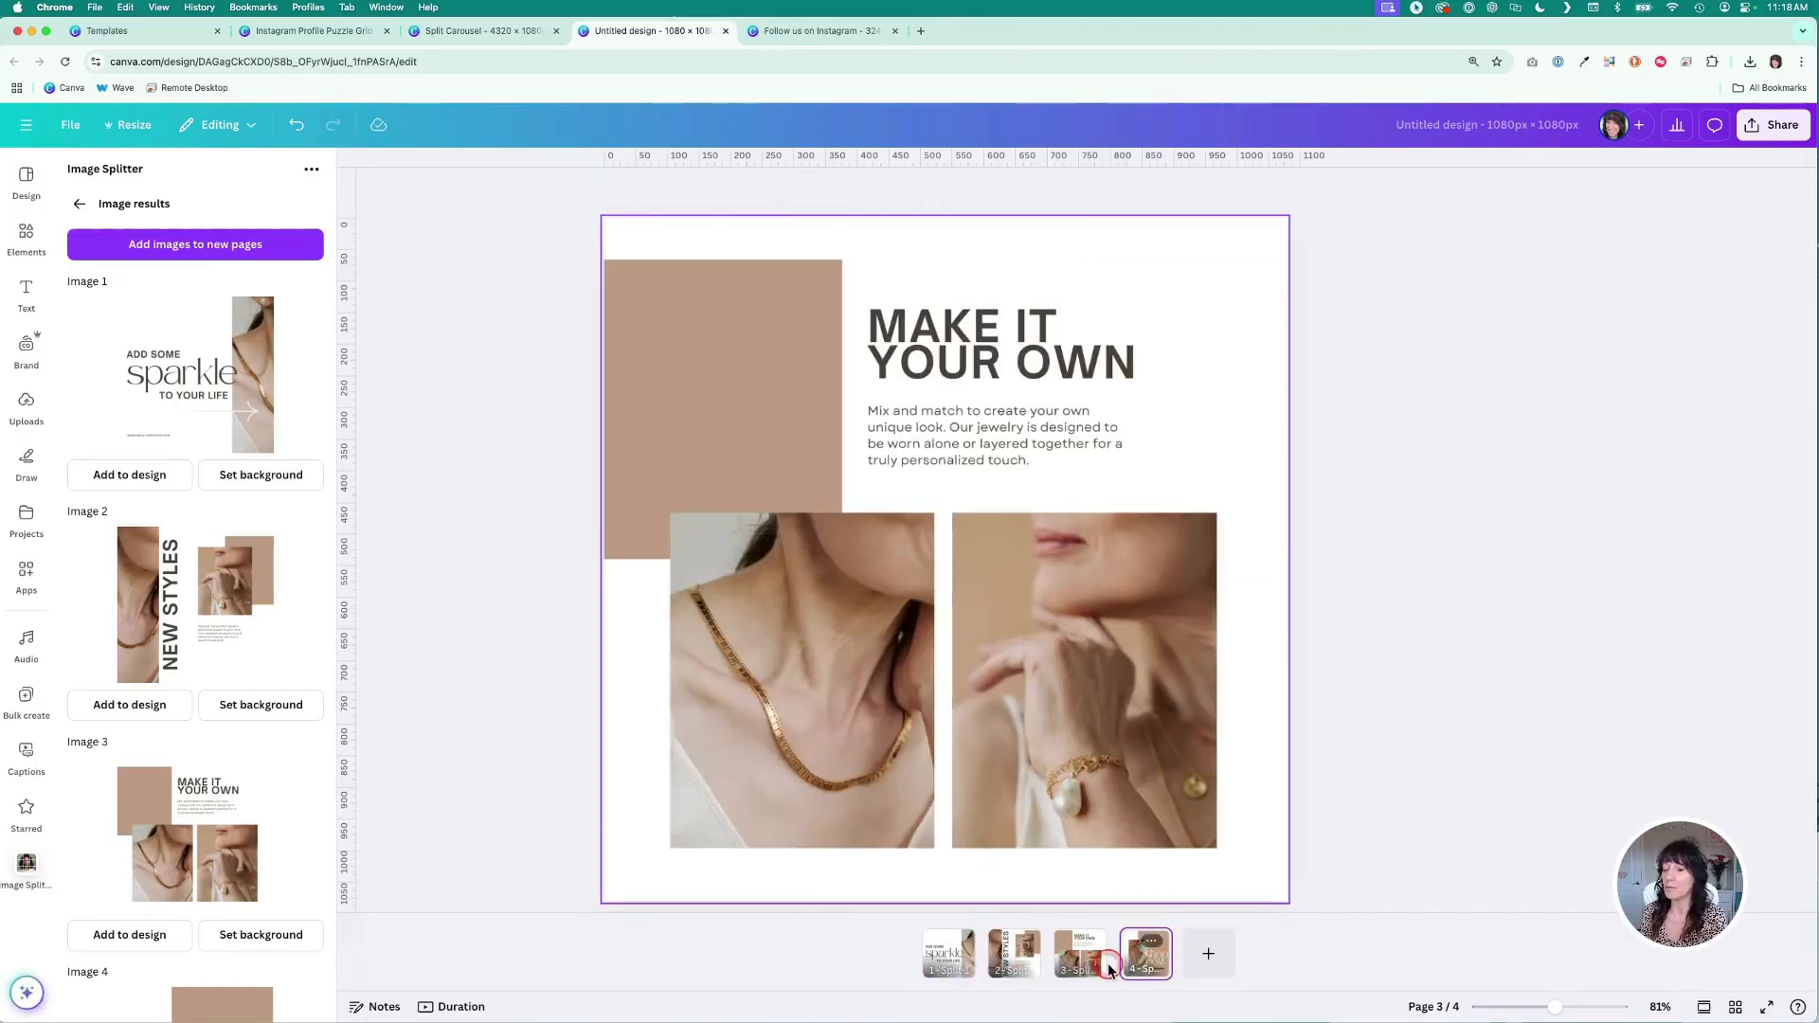
pyautogui.click(1144, 960)
pyautogui.click(948, 973)
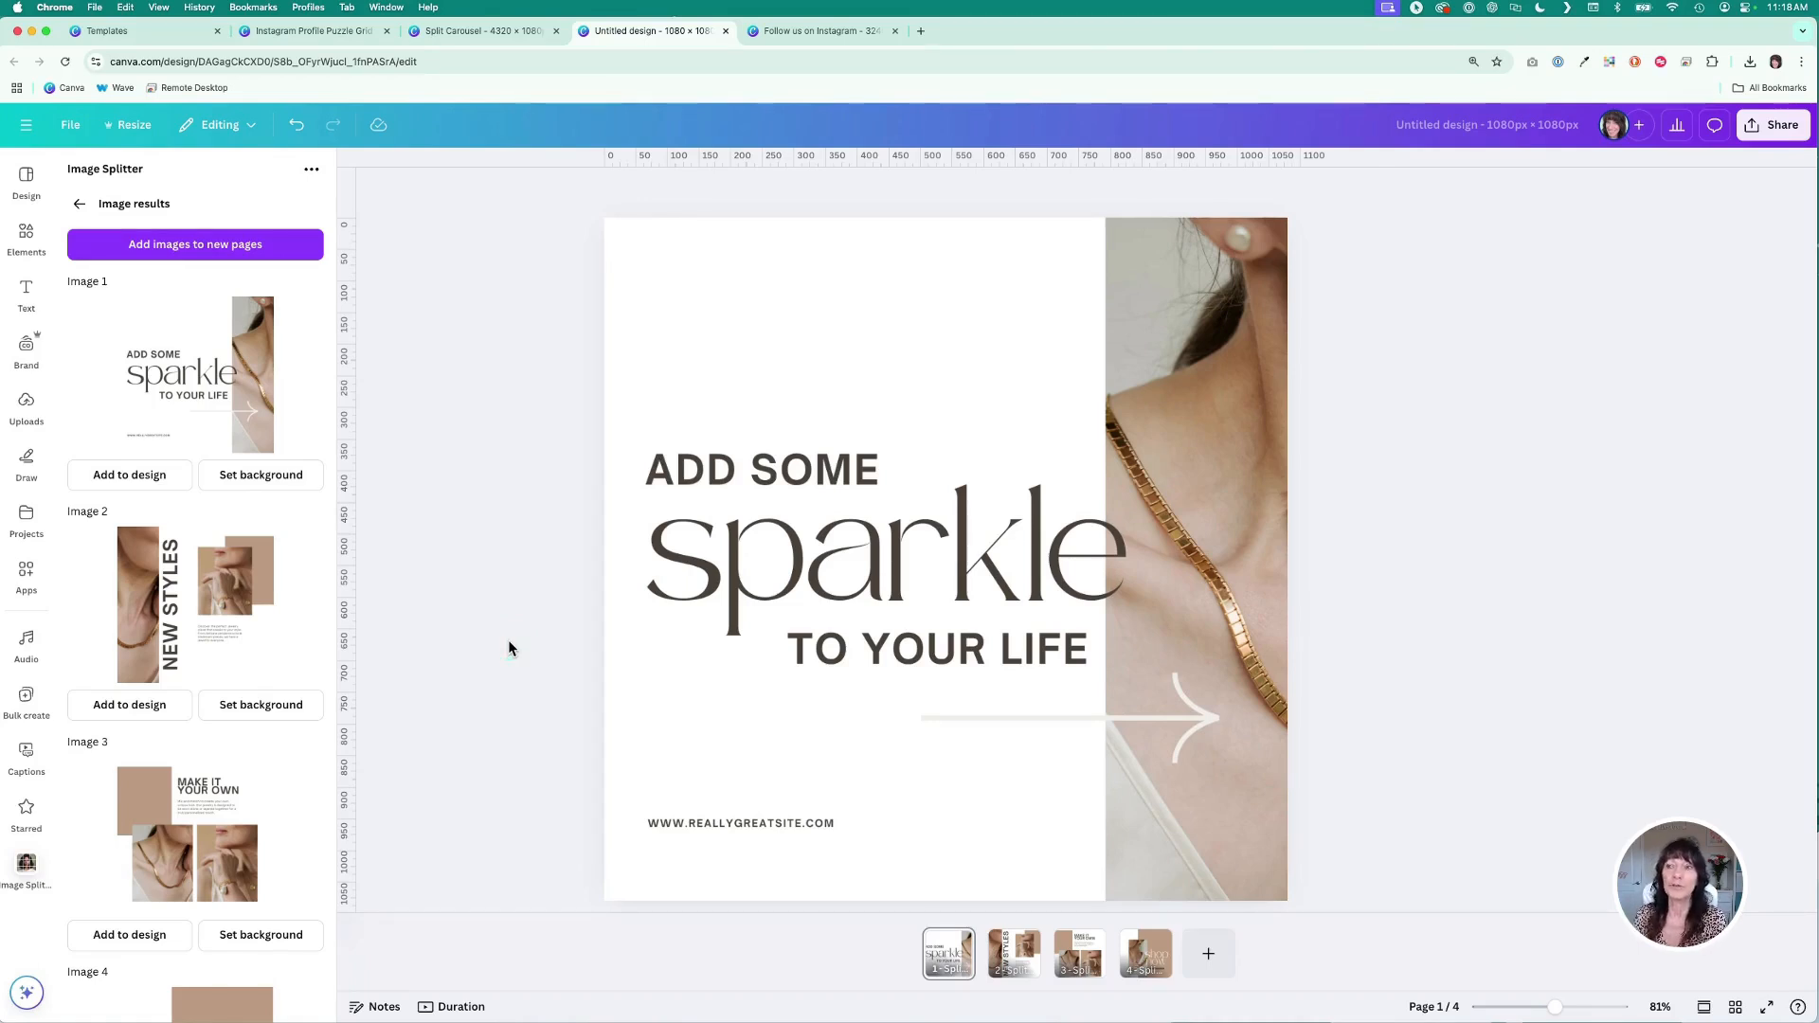
# - Switch back to the Instagram Profile Puzzle Grid design, closing the leftover menu in the carousel tab
pyautogui.click(483, 30)
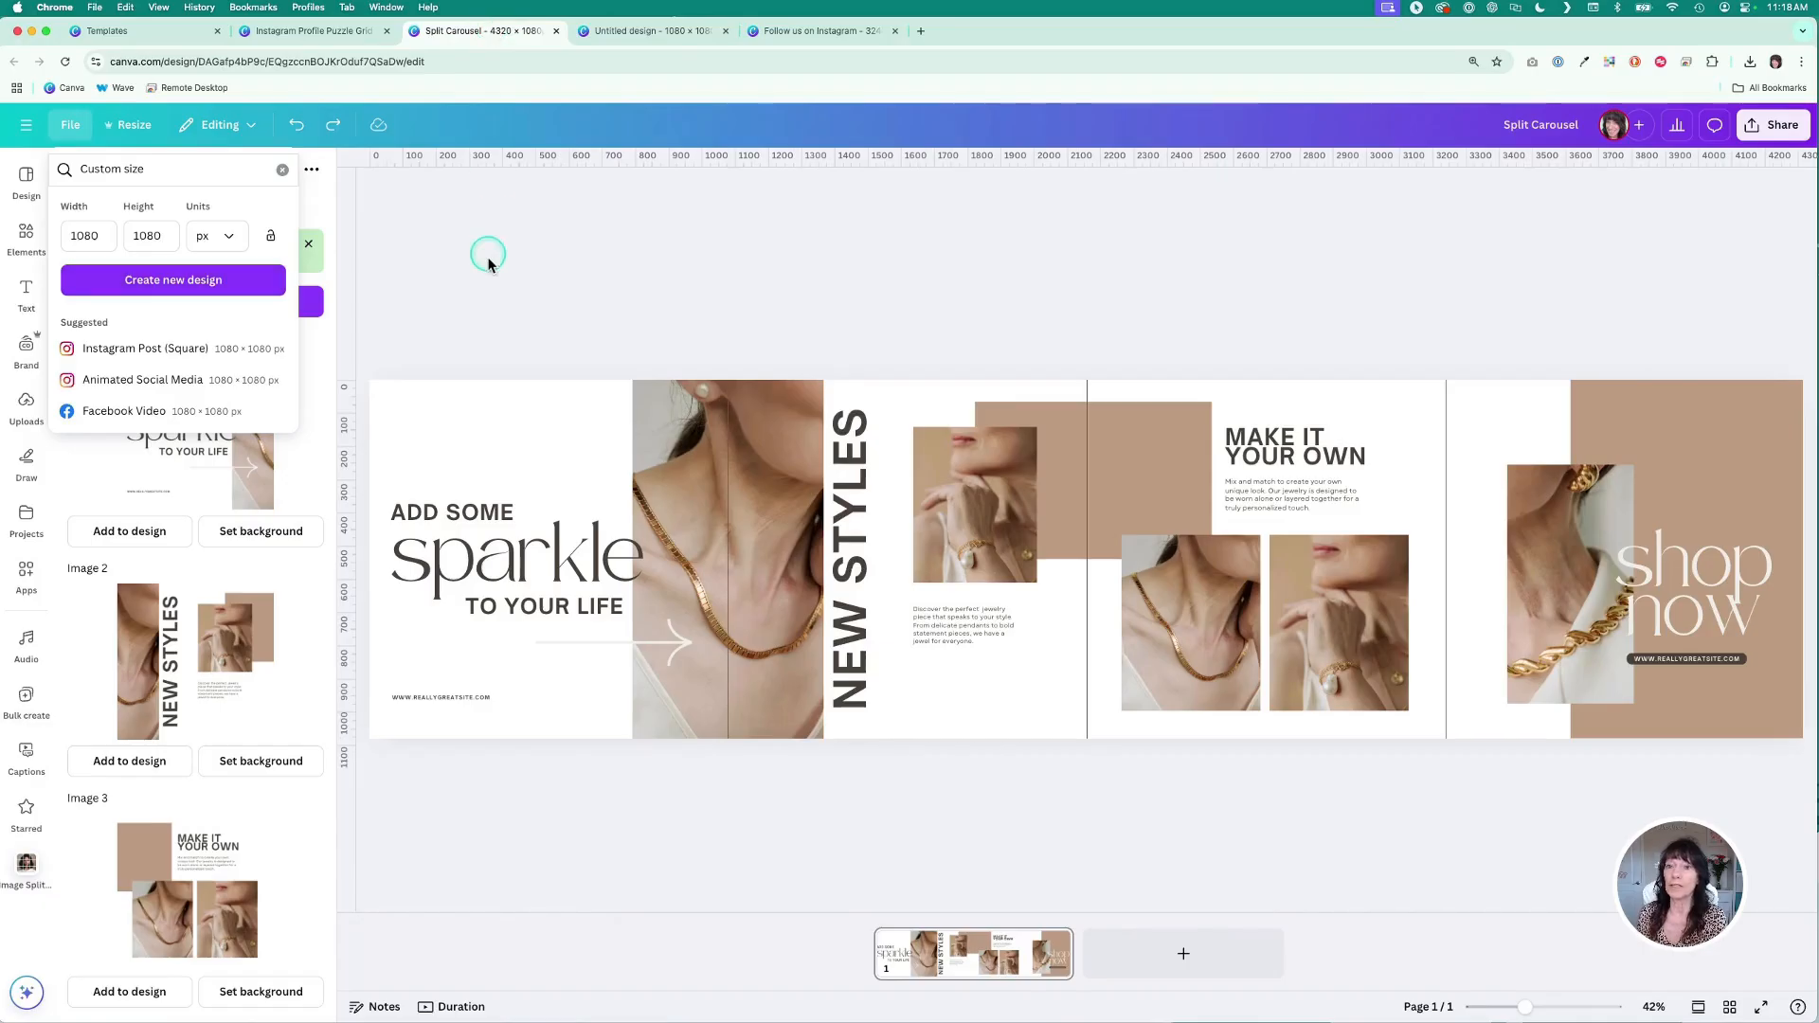
pyautogui.click(574, 254)
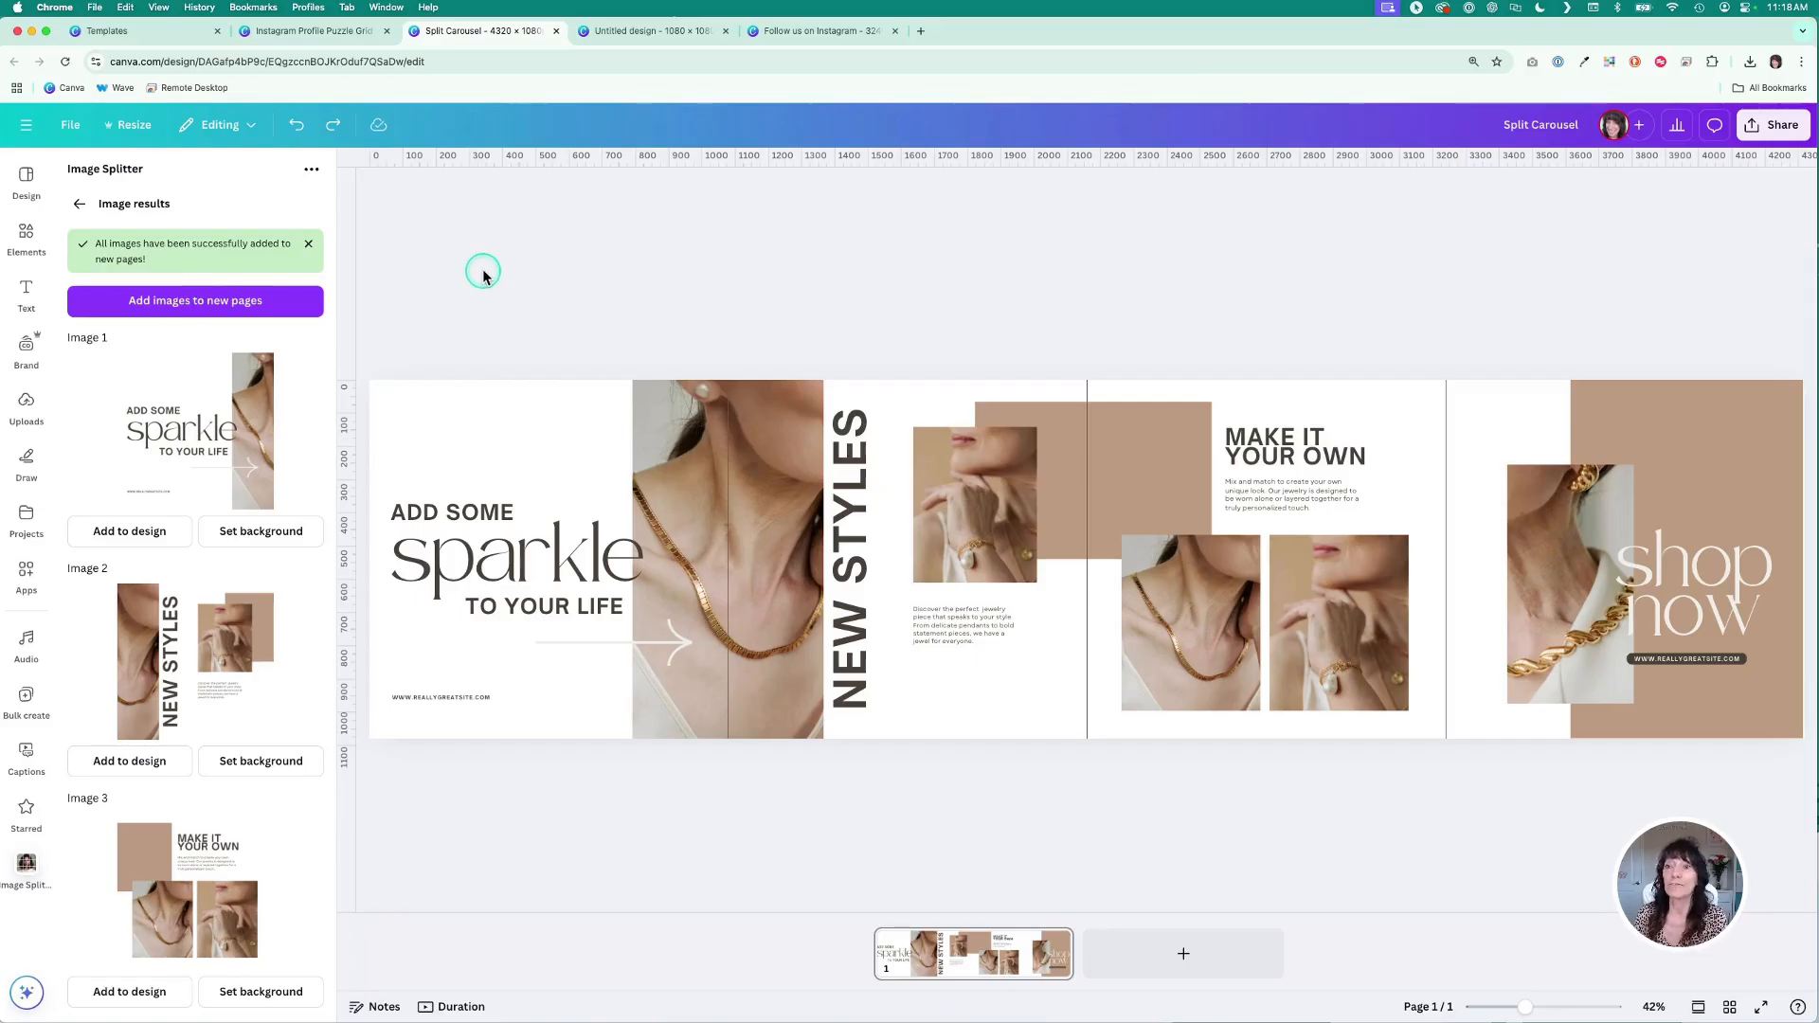
pyautogui.click(308, 31)
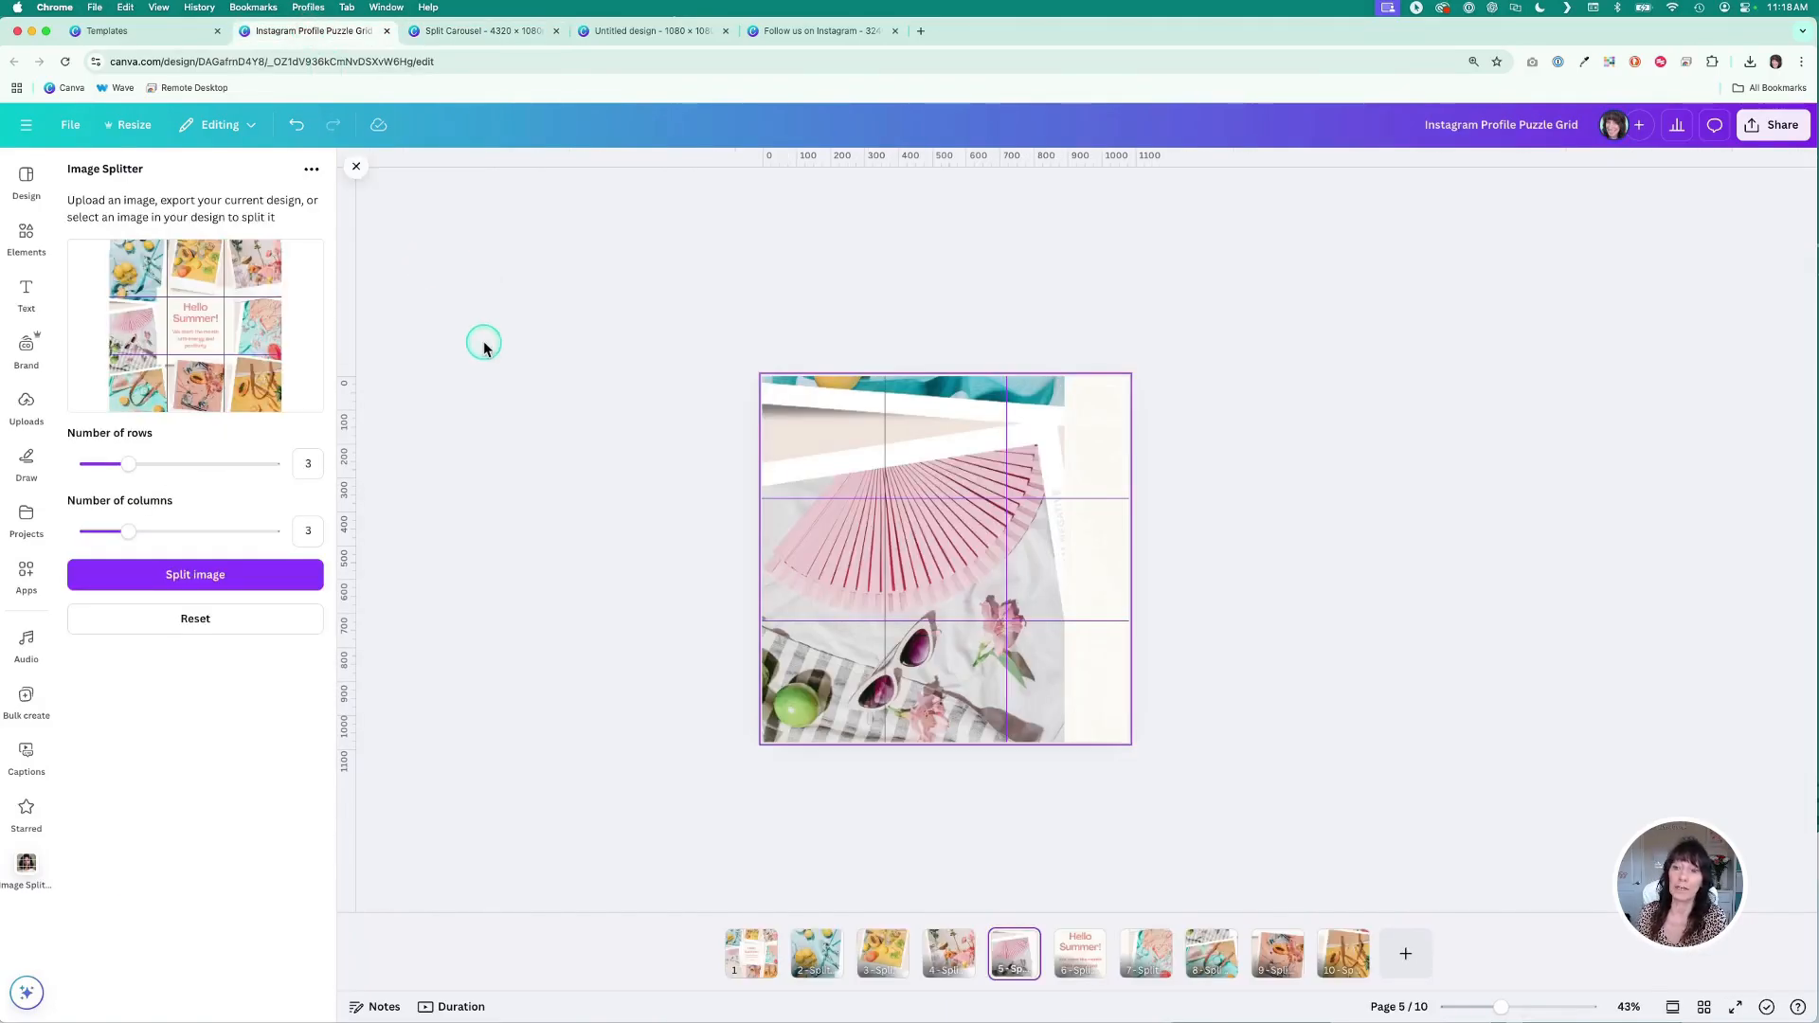